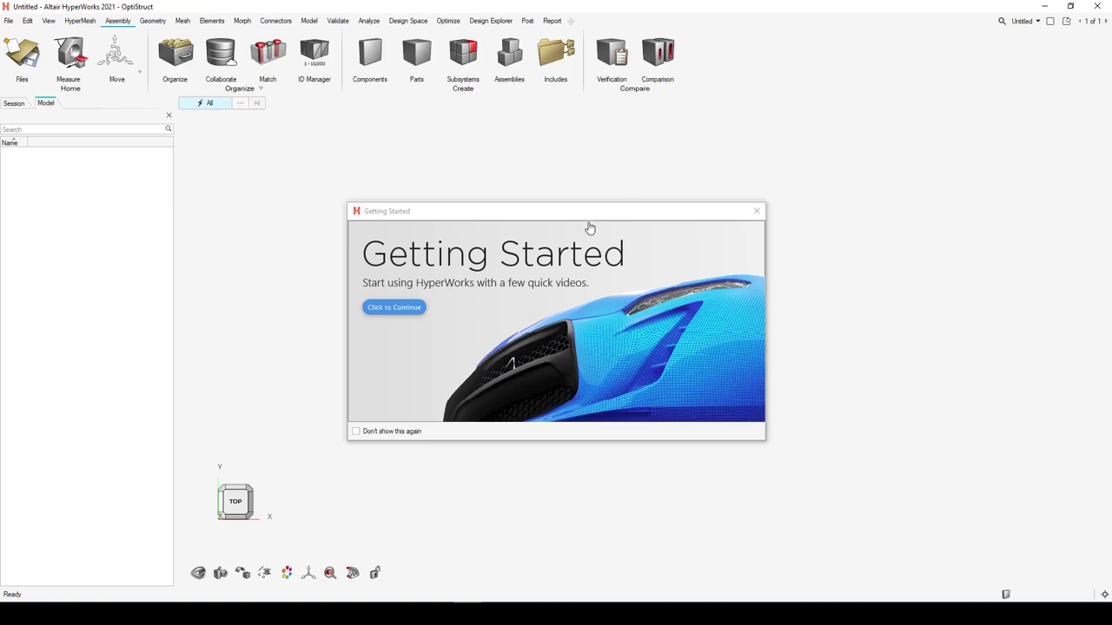
Step: Open the Getting Started video page in the browser and return to HyperWorks
{"action": "left_click", "coordinate": [405, 309]}
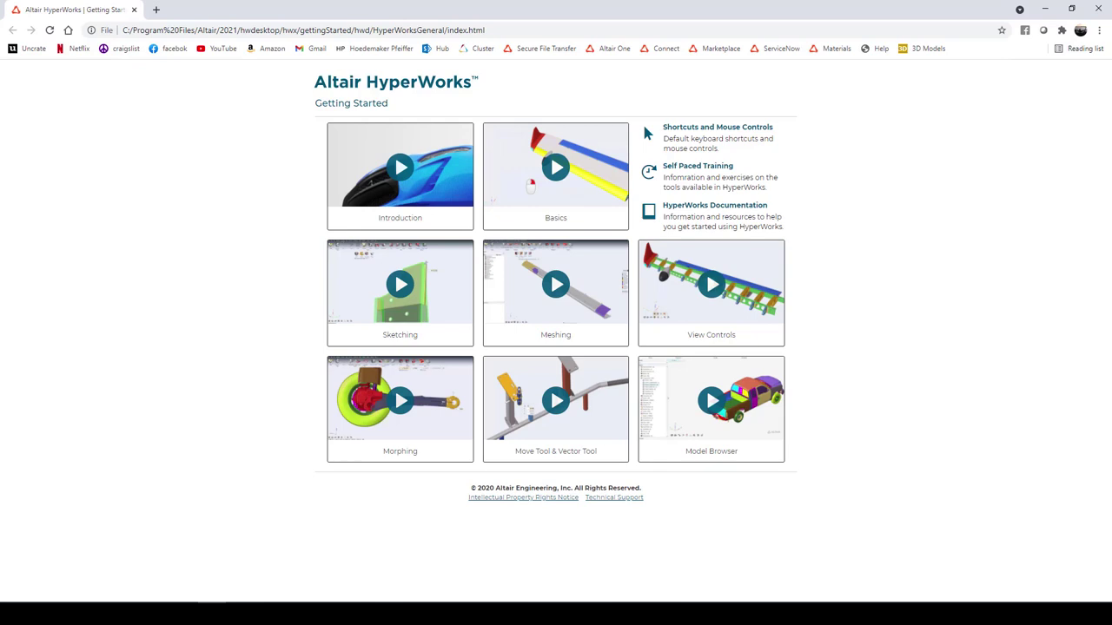
{"action": "left_click", "coordinate": [1045, 9]}
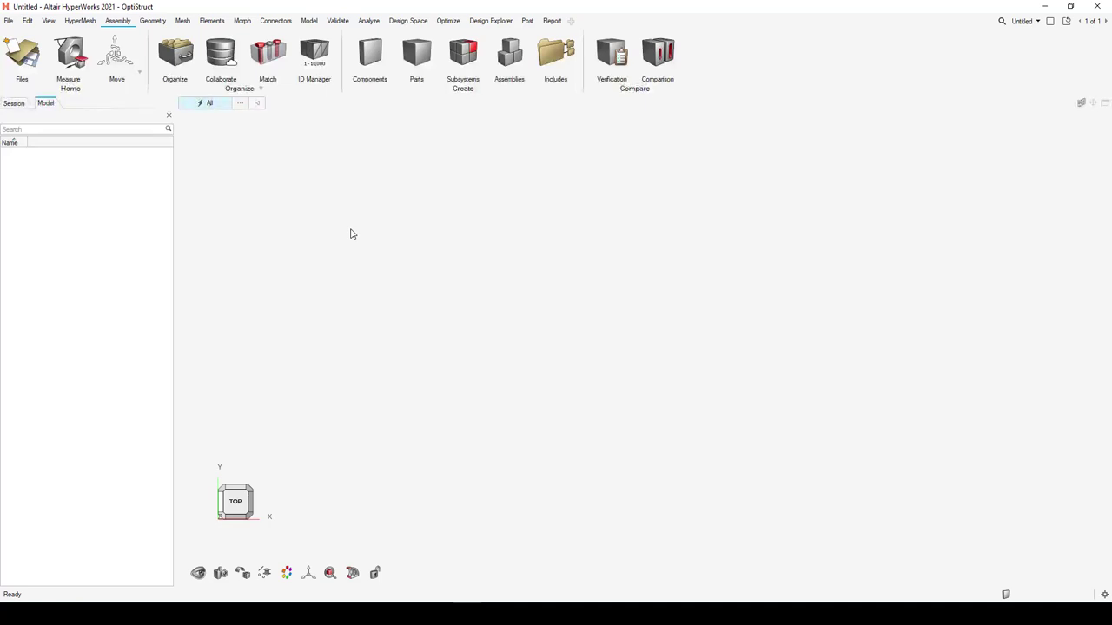
Step: Display the classic Panels area below the graphics window and close it again
{"action": "left_click", "coordinate": [48, 21]}
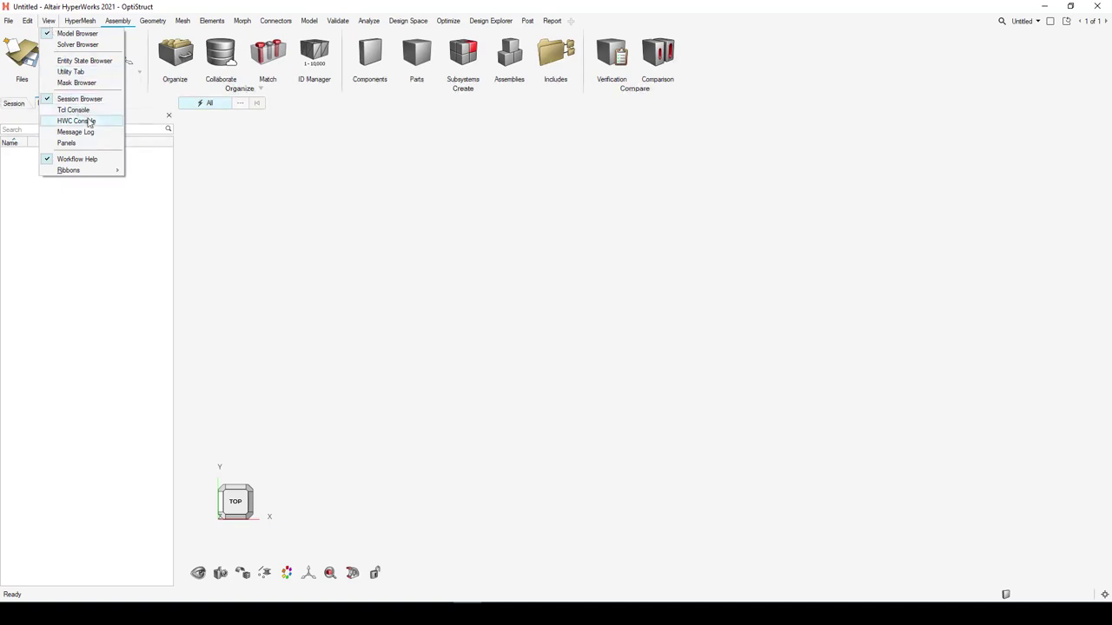
{"action": "left_click", "coordinate": [86, 145]}
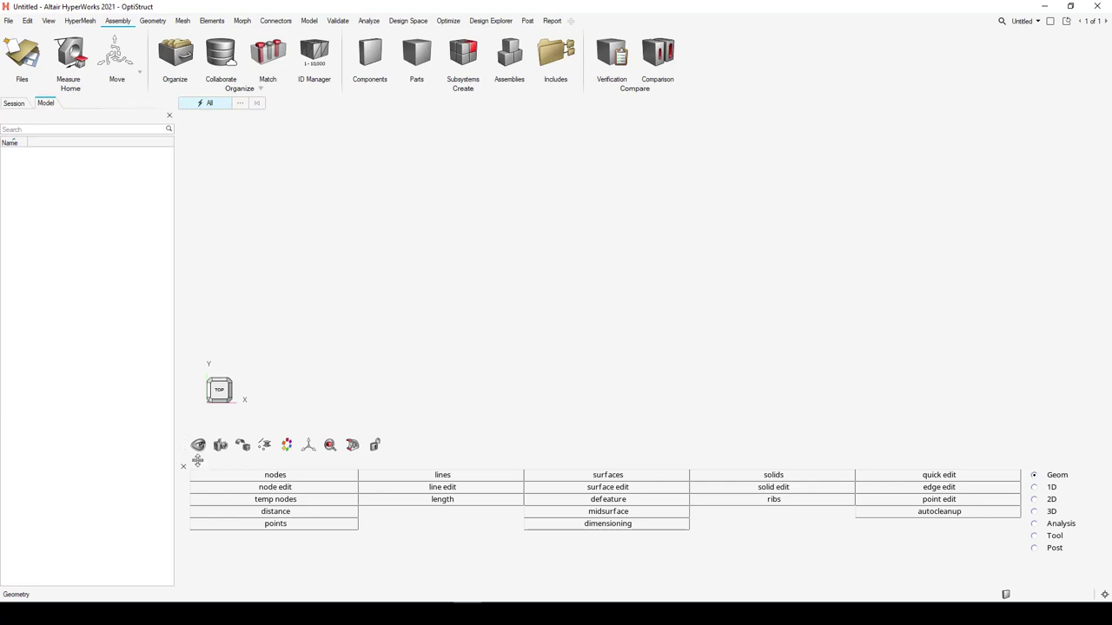
{"action": "left_click", "coordinate": [184, 469]}
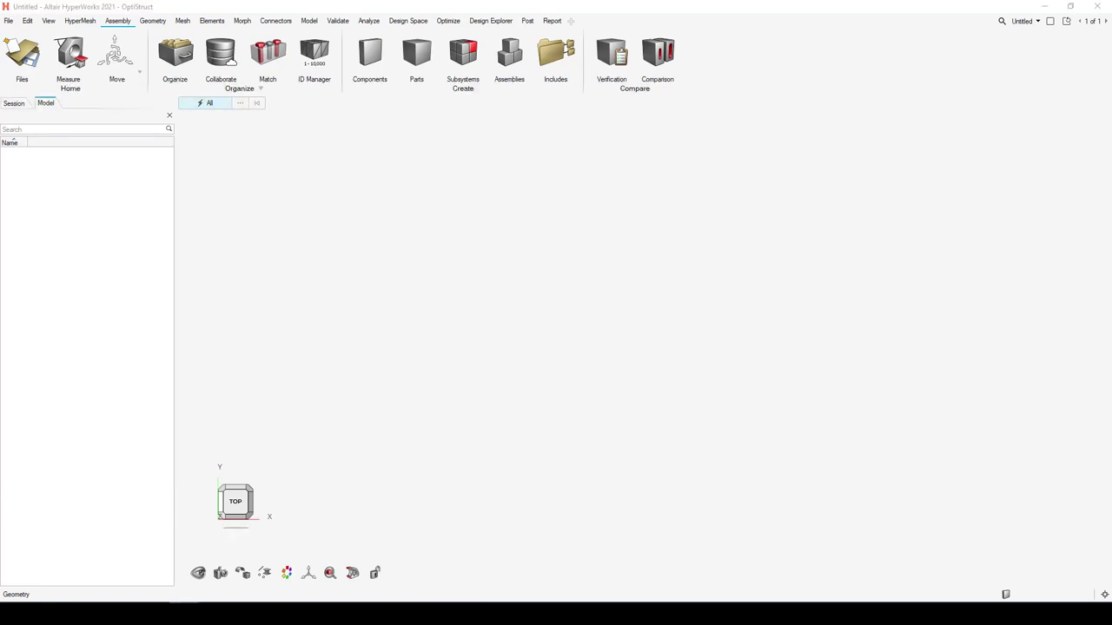
Step: Load the model file 01-DEMO-GUI.hm from the HWx_Webinar folder into the session
{"action": "left_click_drag", "start_coordinate": [0, 179], "coordinate": [638, 234]}
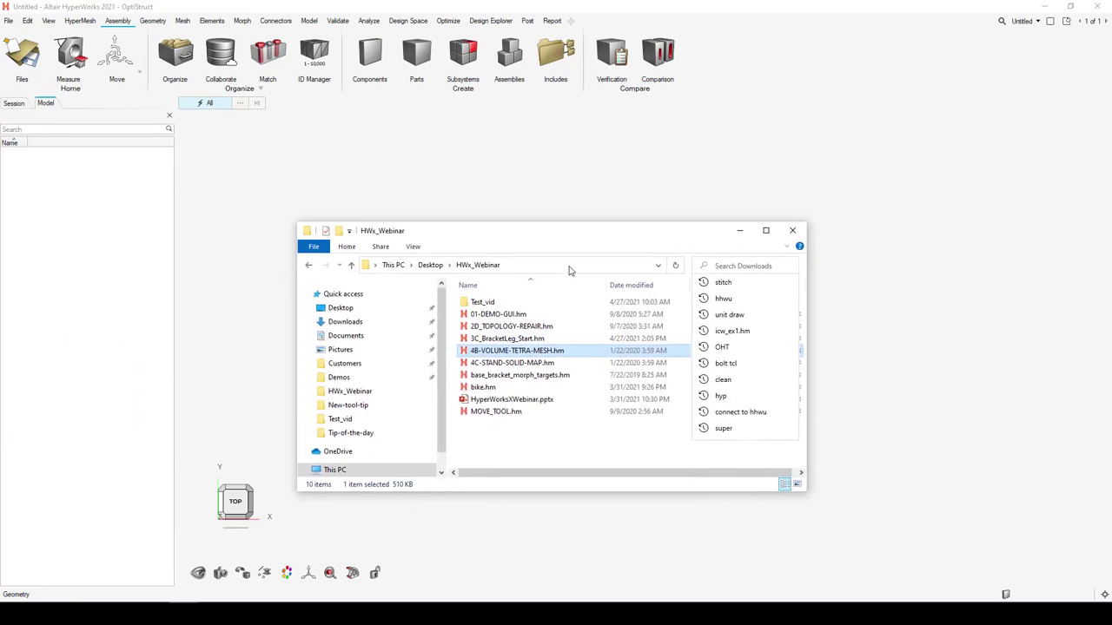
{"action": "left_click_drag", "start_coordinate": [522, 315], "coordinate": [683, 194]}
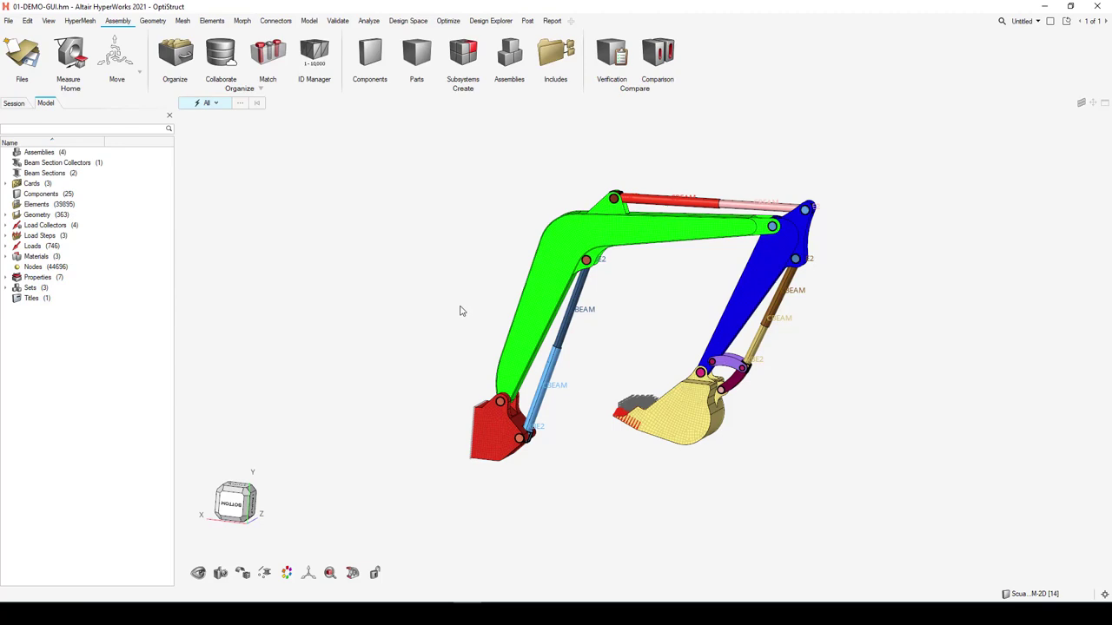
Step: Examine the excavator arm model from several angles and zoom levels
{"action": "mouse_move", "coordinate": [492, 305]}
{"action": "middle_mouse_down"}
{"action": "mouse_move", "coordinate": [452, 322]}
{"action": "mouse_move", "coordinate": [551, 317]}
{"action": "mouse_move", "coordinate": [496, 322]}
{"action": "mouse_move", "coordinate": [504, 315]}
{"action": "middle_mouse_up"}
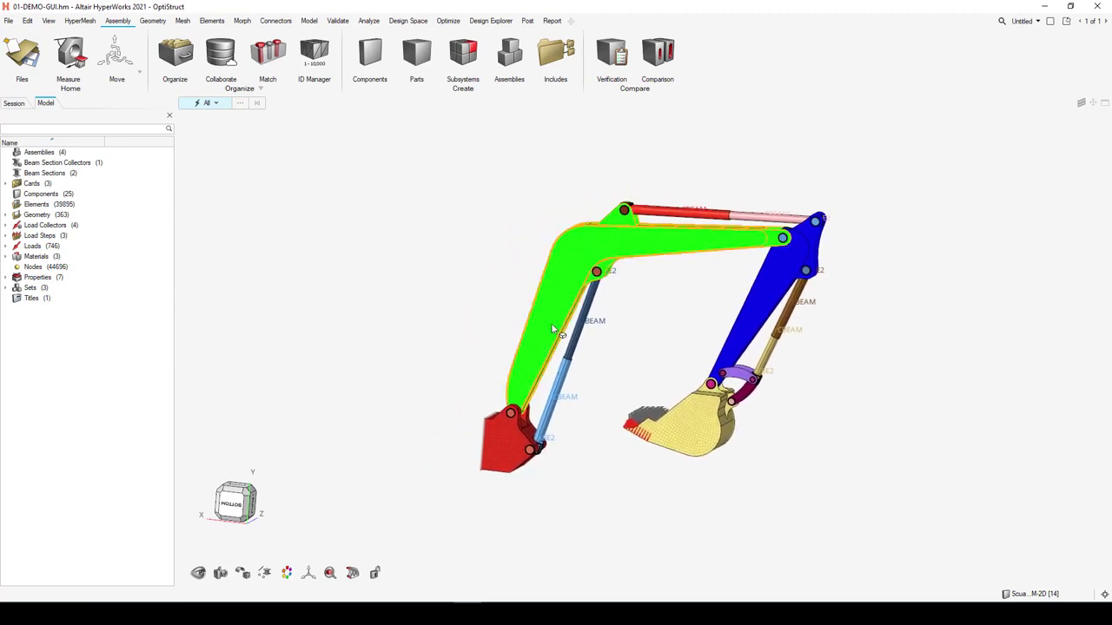
{"action": "scroll", "coordinate": [620, 340], "scroll_direction": "up", "scroll_amount": 3}
{"action": "scroll", "coordinate": [620, 340], "scroll_direction": "down", "scroll_amount": 3}
{"action": "scroll", "coordinate": [620, 339], "scroll_direction": "up", "scroll_amount": 3}
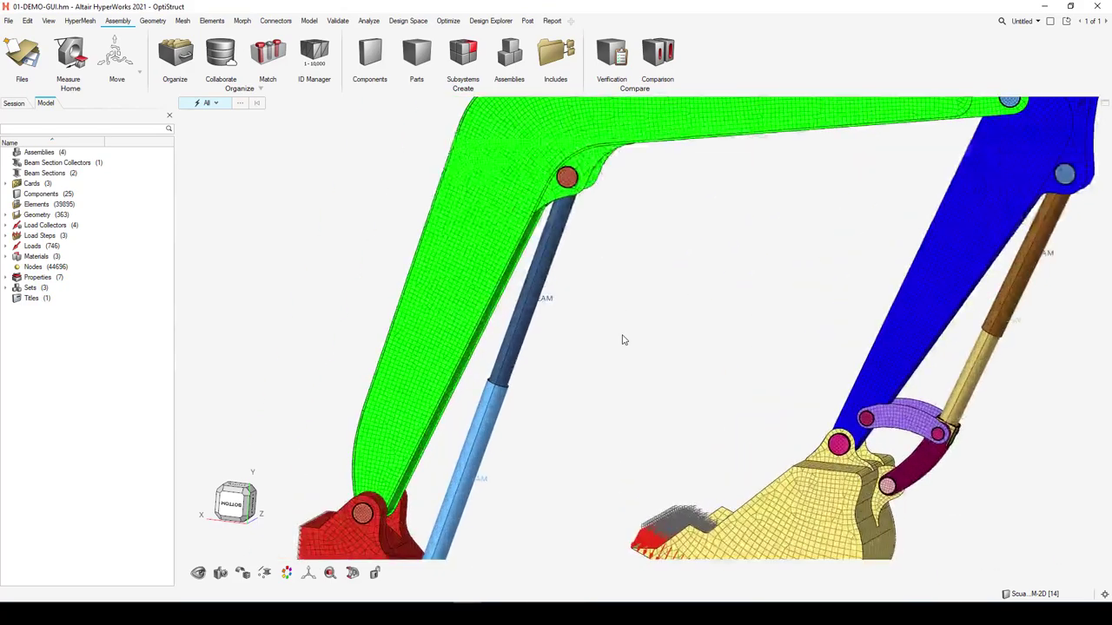
{"action": "scroll", "coordinate": [622, 340], "scroll_direction": "down", "scroll_amount": 3}
{"action": "mouse_move", "coordinate": [564, 259]}
{"action": "right_mouse_down"}
{"action": "mouse_move", "coordinate": [588, 294]}
{"action": "mouse_move", "coordinate": [620, 311]}
{"action": "mouse_move", "coordinate": [591, 267]}
{"action": "right_mouse_up"}
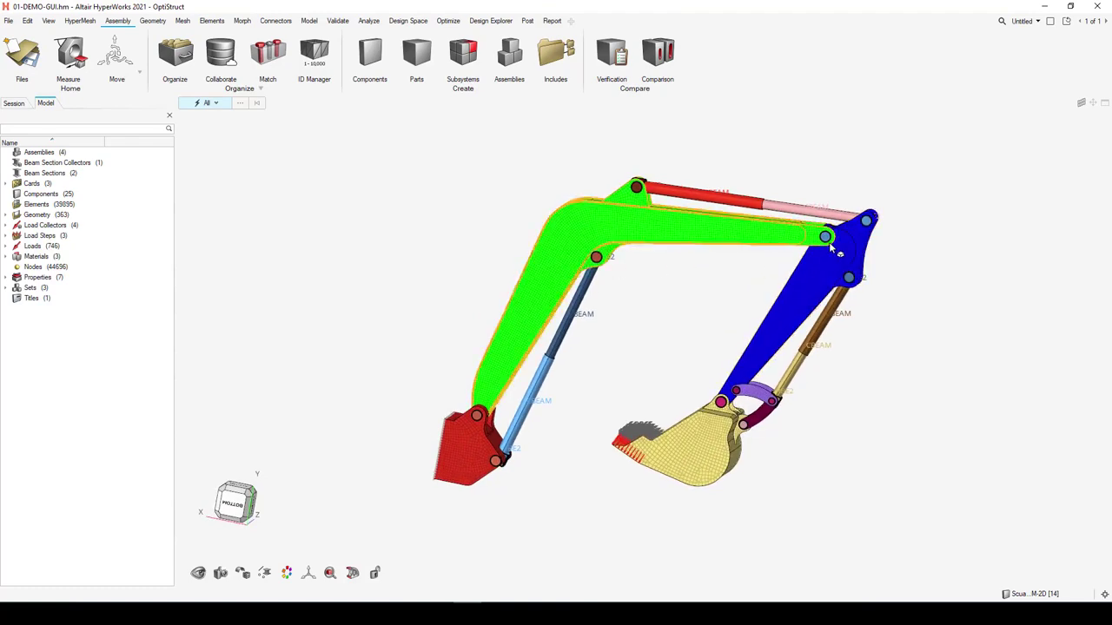
{"action": "right_click_drag", "start_coordinate": [655, 200], "coordinate": [876, 287]}
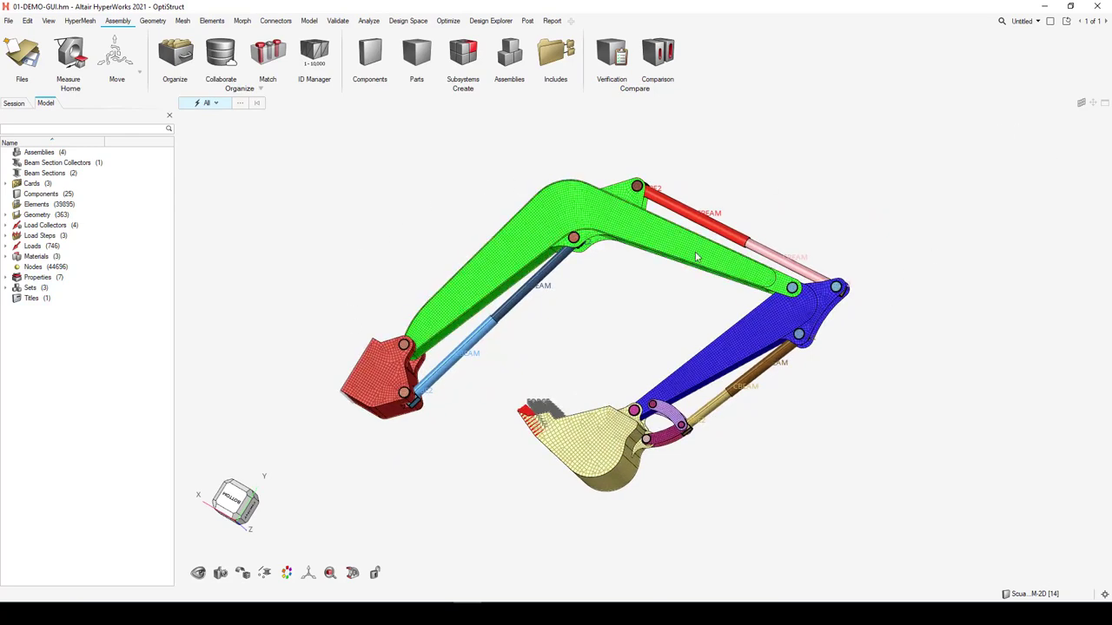
{"action": "mouse_move", "coordinate": [1064, 179]}
{"action": "right_mouse_down"}
{"action": "mouse_move", "coordinate": [772, 186]}
{"action": "mouse_move", "coordinate": [569, 257]}
{"action": "mouse_move", "coordinate": [456, 245]}
{"action": "right_mouse_up"}
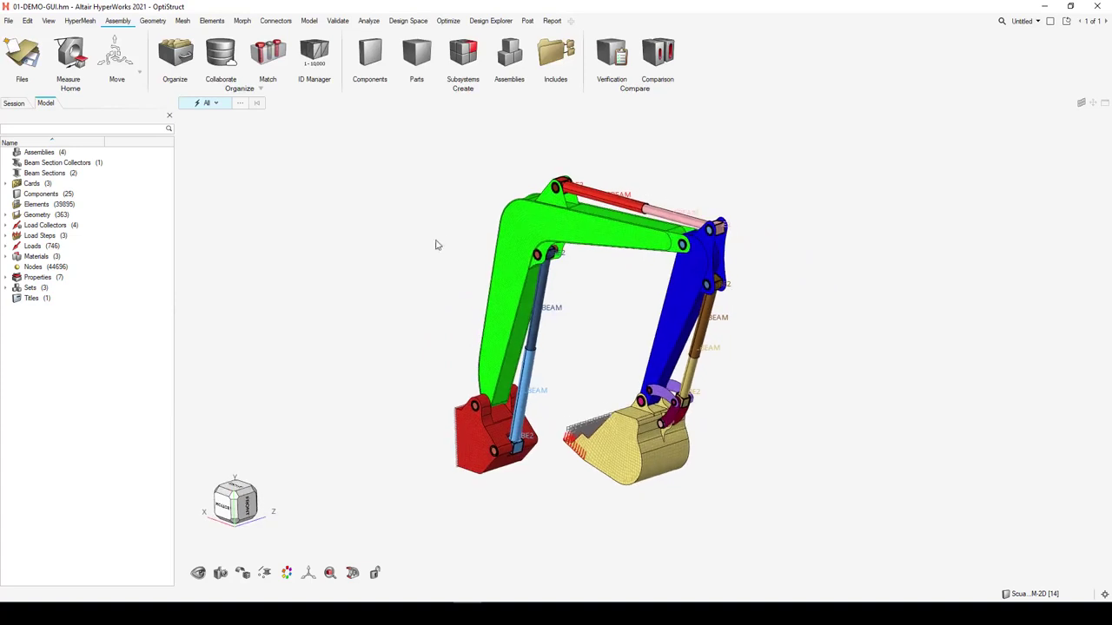
{"action": "middle_click_drag", "start_coordinate": [383, 306], "coordinate": [391, 355]}
{"action": "left_click", "coordinate": [391, 355]}
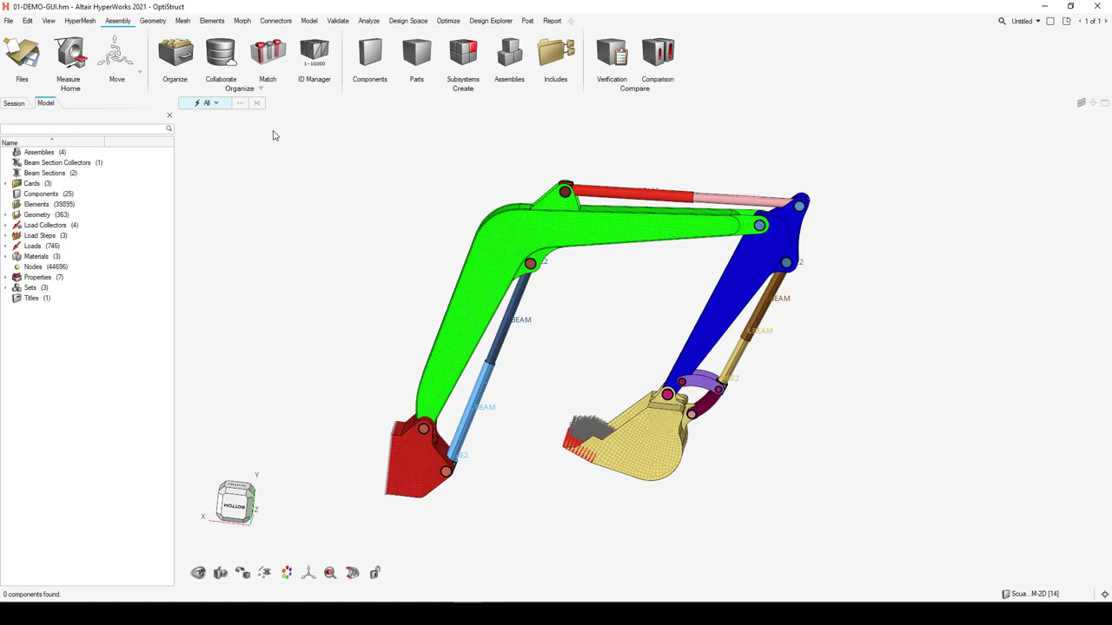
Step: Pick the green boom component and a single force at the bucket tip, clearing each selection after picking
{"action": "left_click", "coordinate": [513, 231]}
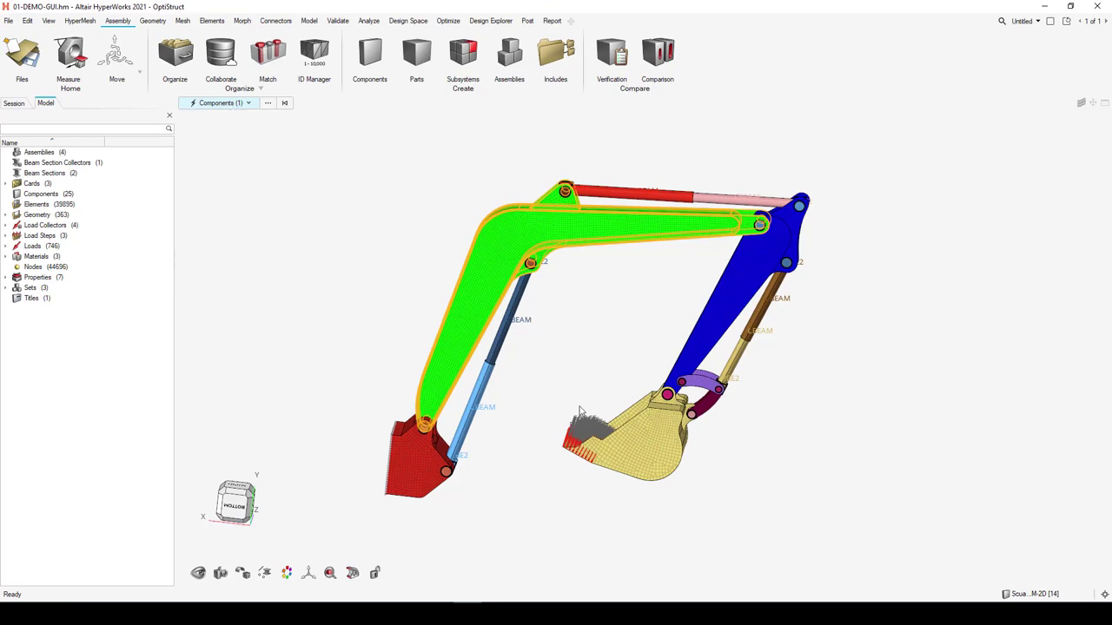
{"action": "left_click", "coordinate": [548, 363]}
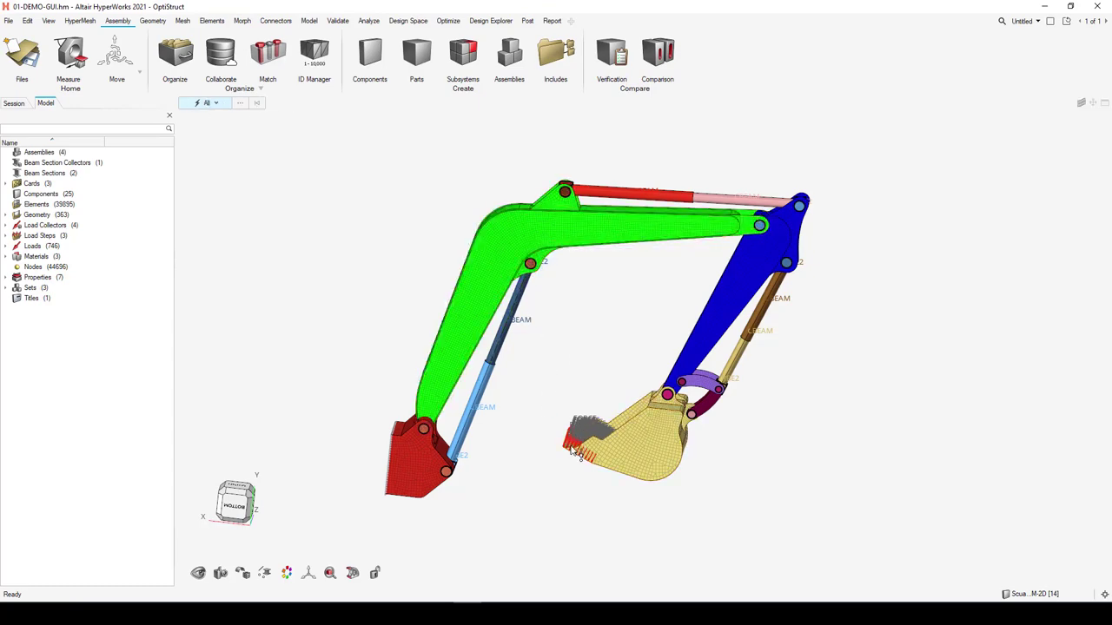
{"action": "scroll", "coordinate": [571, 443], "scroll_direction": "up", "scroll_amount": 8}
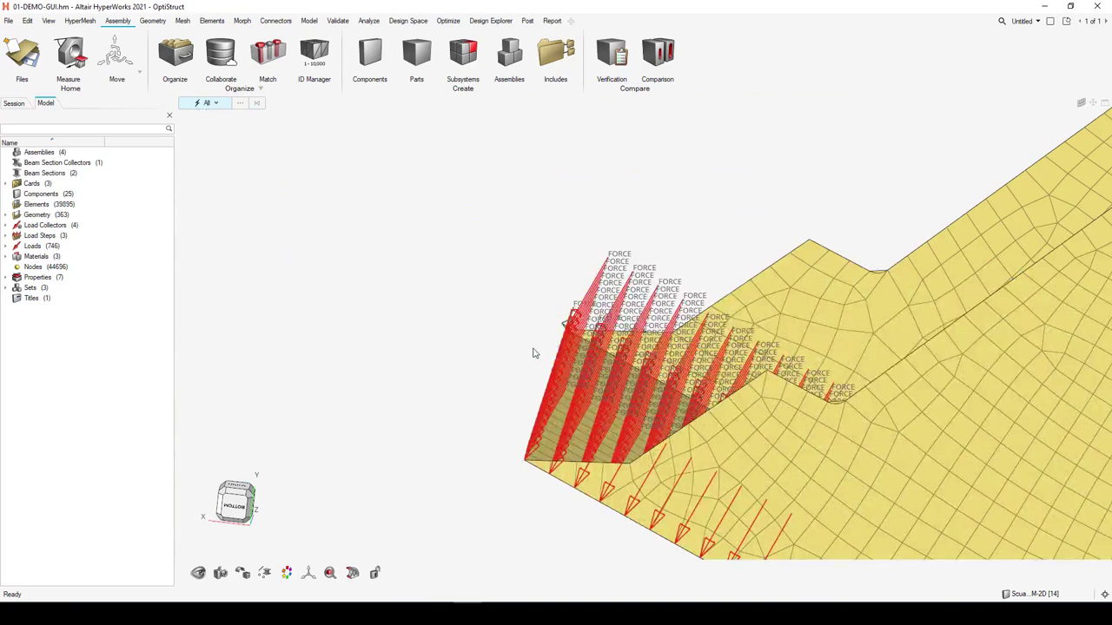
{"action": "left_click", "coordinate": [545, 400]}
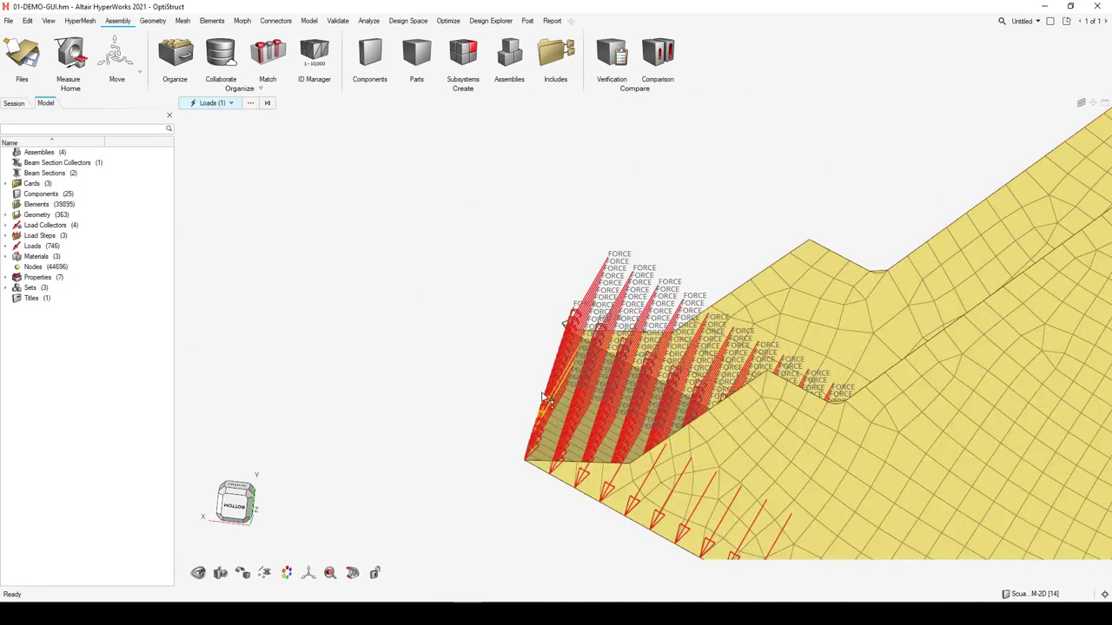
{"action": "left_click", "coordinate": [378, 260]}
{"action": "scroll", "coordinate": [387, 277], "scroll_direction": "down", "scroll_amount": 5}
{"action": "right_click_drag", "start_coordinate": [360, 228], "coordinate": [509, 343]}
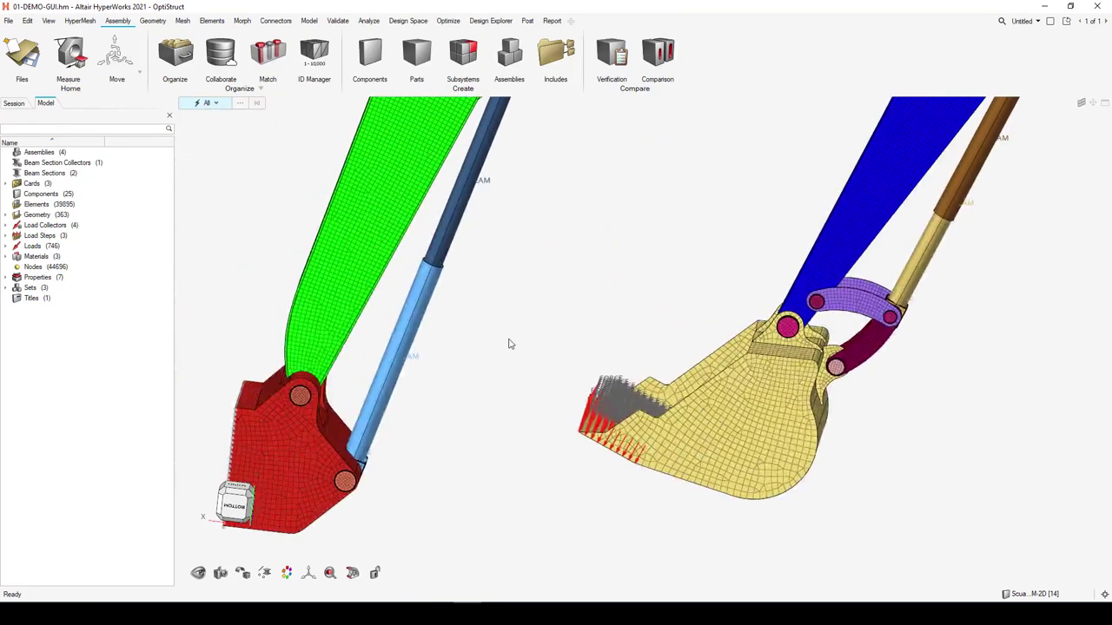
{"action": "scroll", "coordinate": [509, 342], "scroll_direction": "down", "scroll_amount": 5}
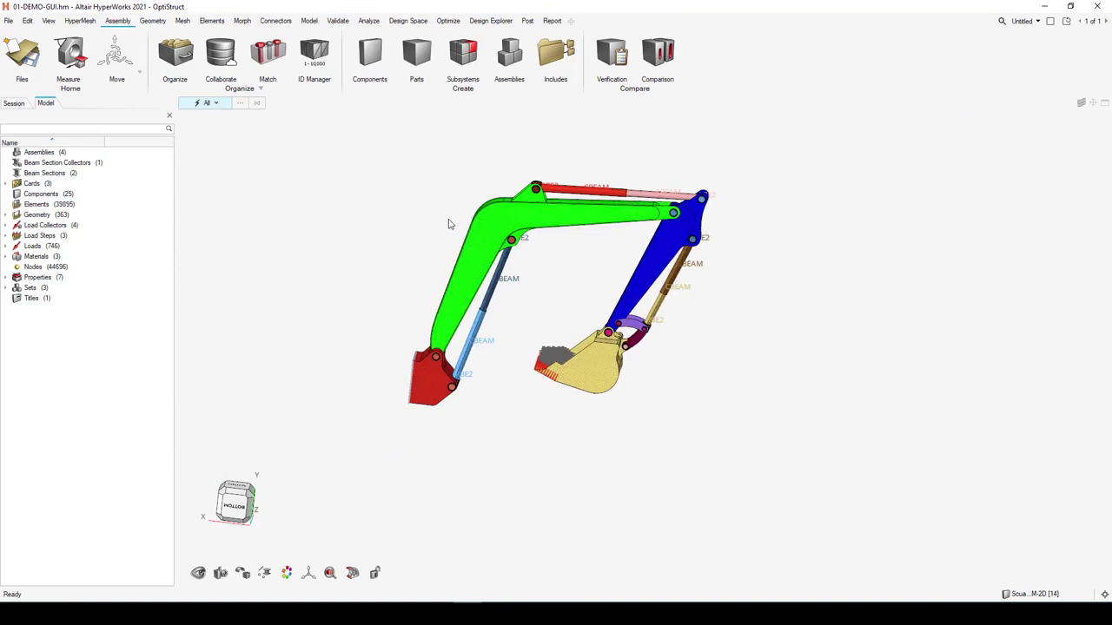
Step: Set the selection filter to Elements, window-select a patch of elements on the bucket's side face, and clear the selection
{"action": "left_click", "coordinate": [217, 104]}
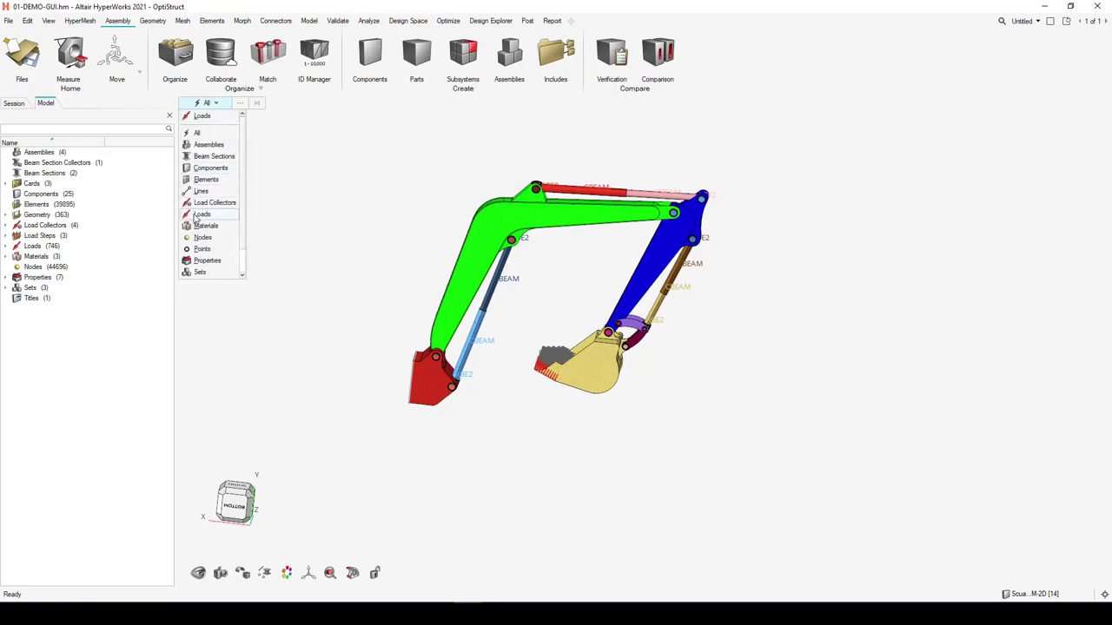
{"action": "left_click", "coordinate": [224, 181]}
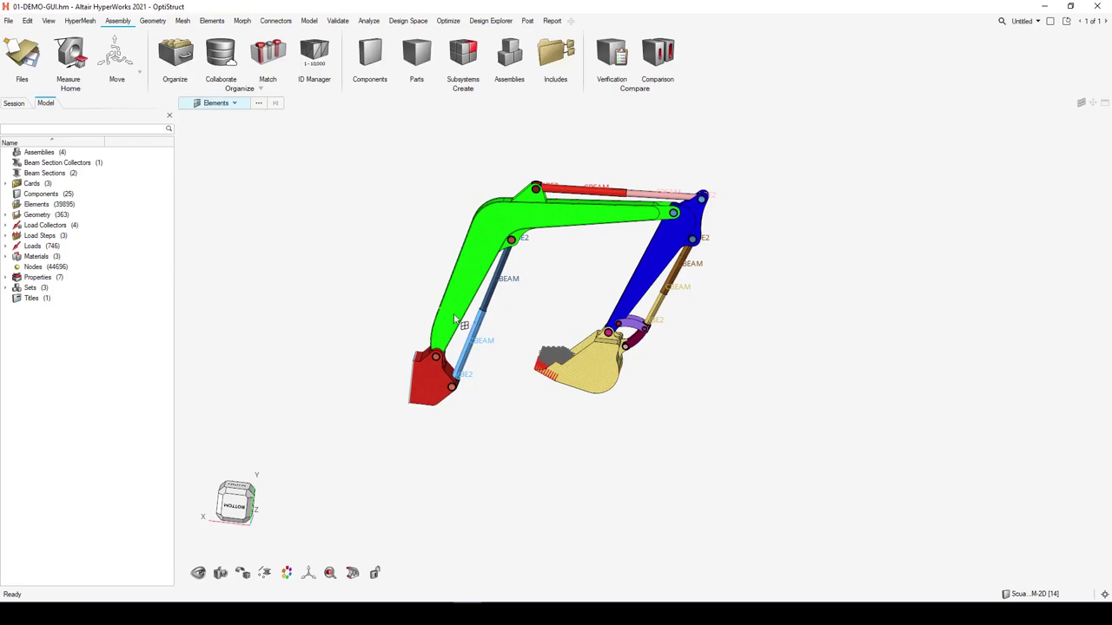
{"action": "scroll", "coordinate": [591, 370], "scroll_direction": "up", "scroll_amount": 5}
{"action": "left_click_drag", "start_coordinate": [583, 348], "coordinate": [645, 405]}
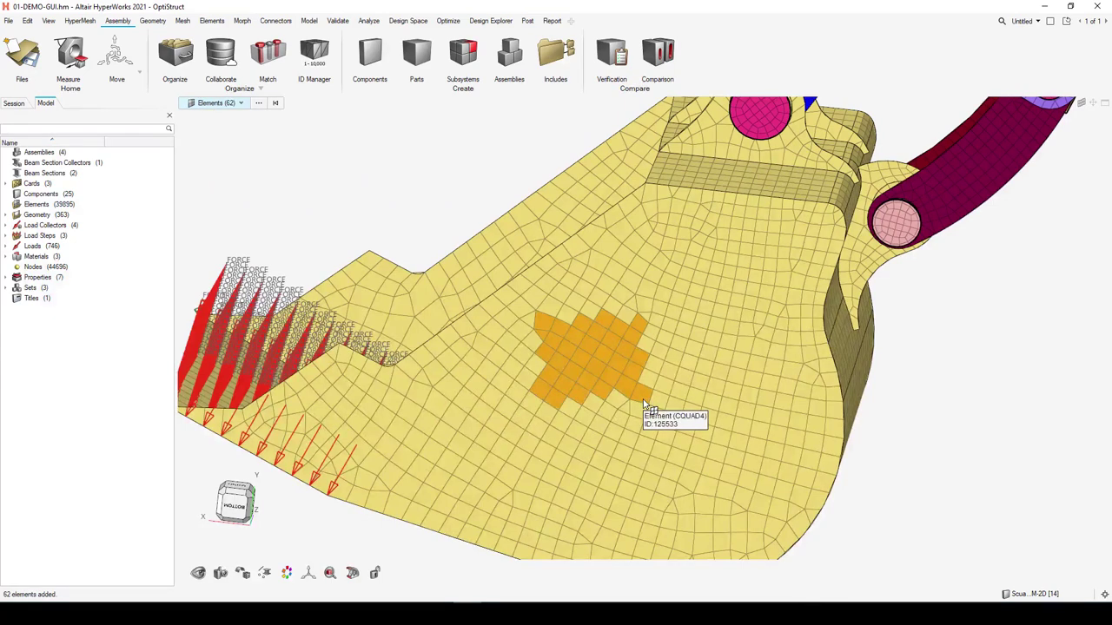
{"action": "right_click", "coordinate": [429, 197]}
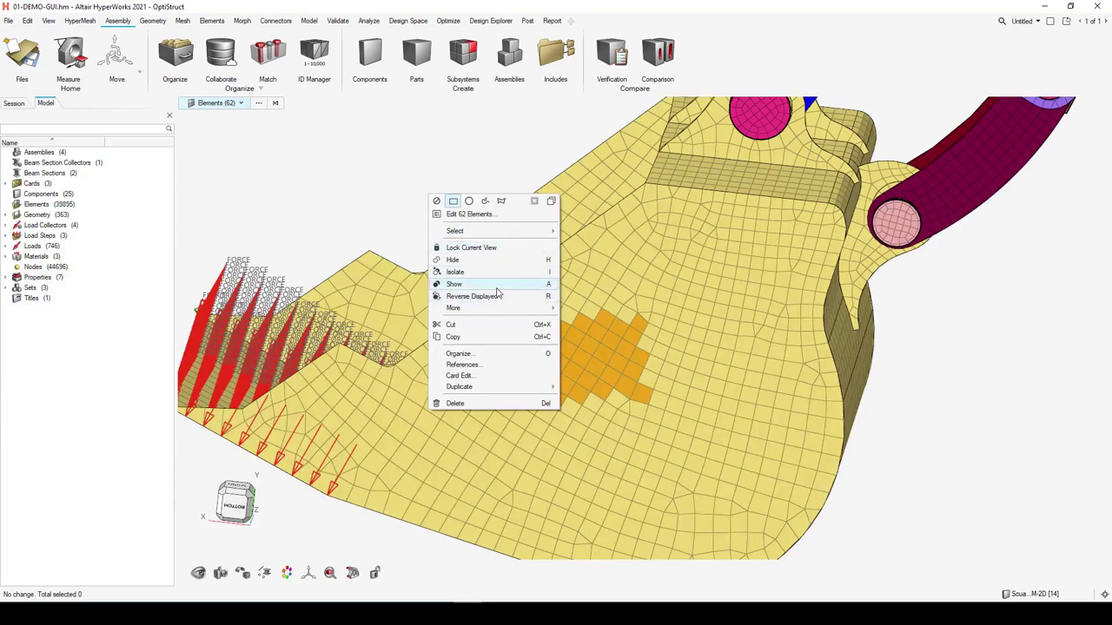
{"action": "left_click", "coordinate": [334, 193]}
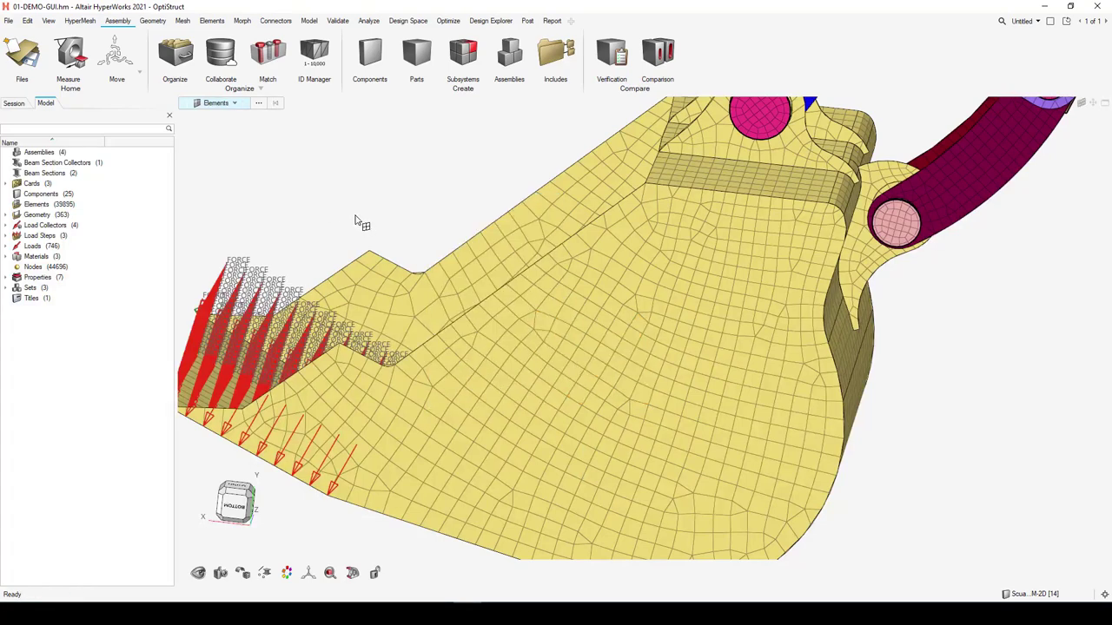
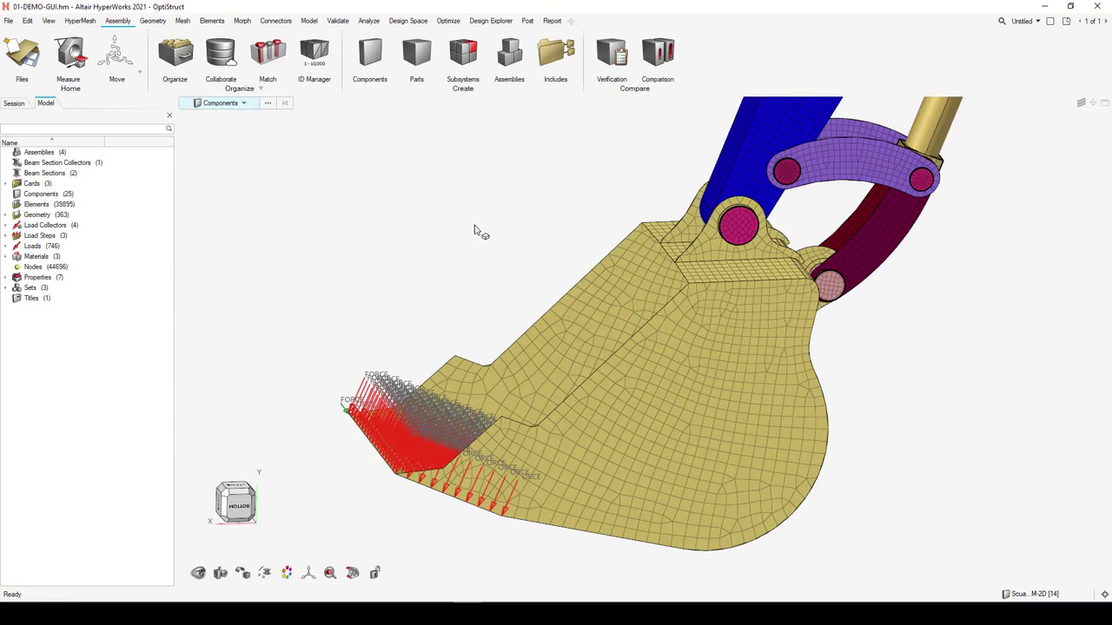
Step: Cycle the selection filter through several entity types, including elements and nodes, ending on Components
{"action": "key", "text": "e"}
{"action": "key", "text": "s"}
{"action": "key", "text": "s"}
{"action": "key", "text": "n"}
{"action": "key", "text": "c"}
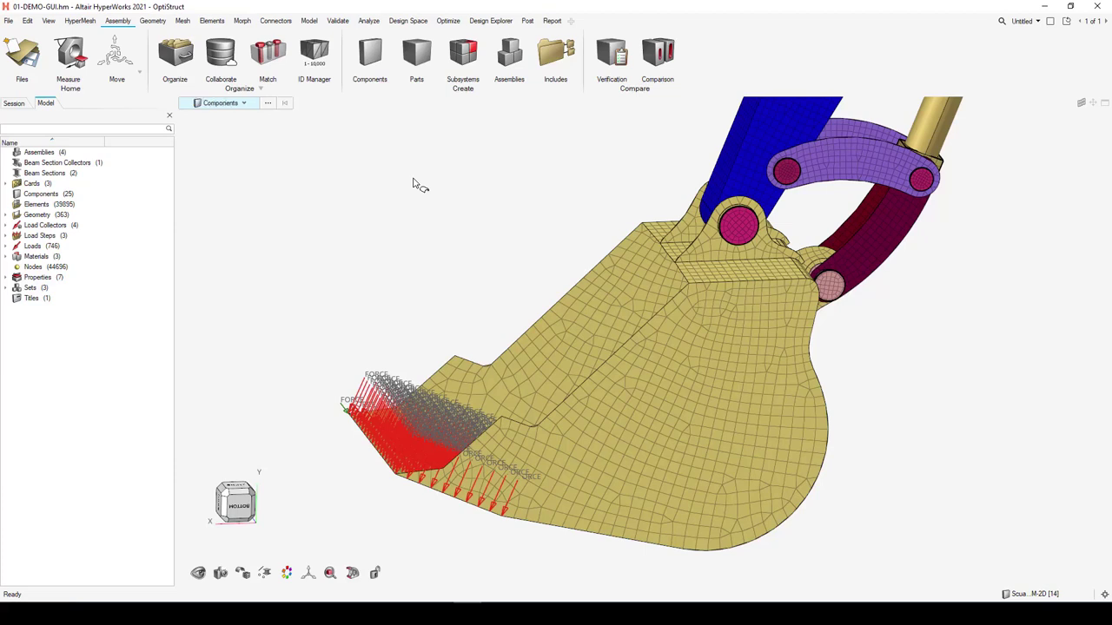
Step: Select the bucket component, convert the selection to its elements, nodes and loads in turn, and clear it
{"action": "left_click", "coordinate": [619, 306]}
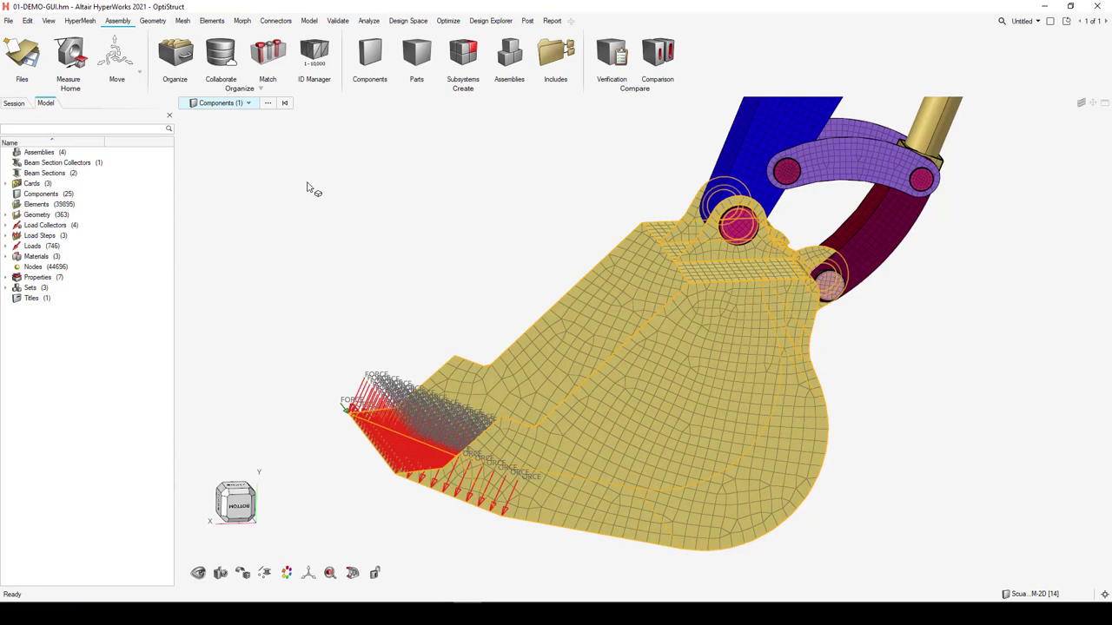
{"action": "left_click", "coordinate": [248, 102]}
{"action": "left_click", "coordinate": [236, 179]}
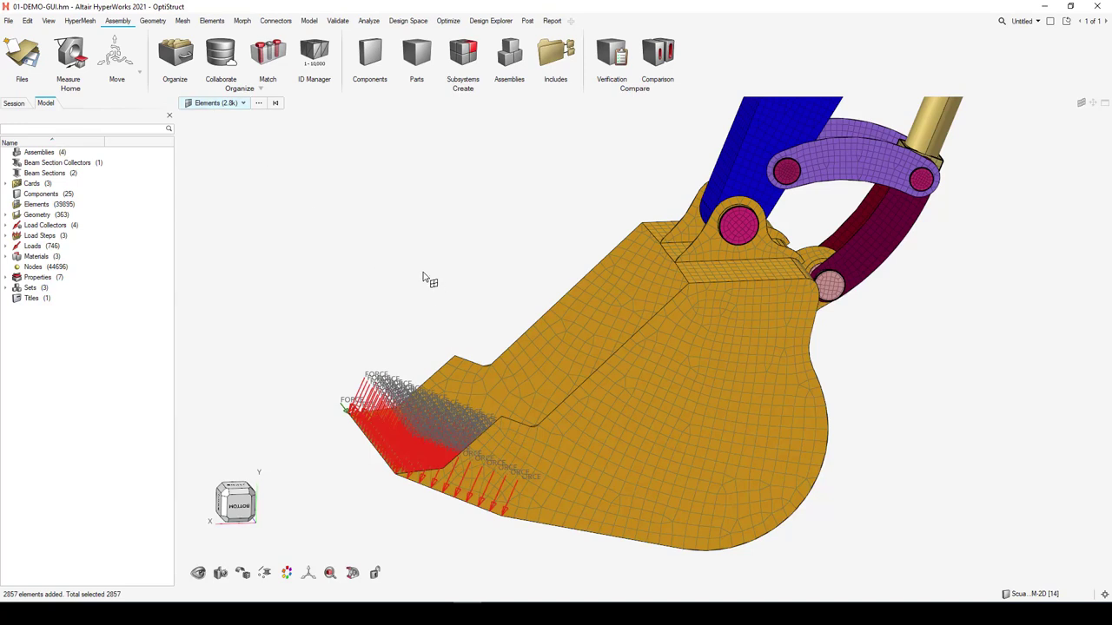
{"action": "key", "text": "n"}
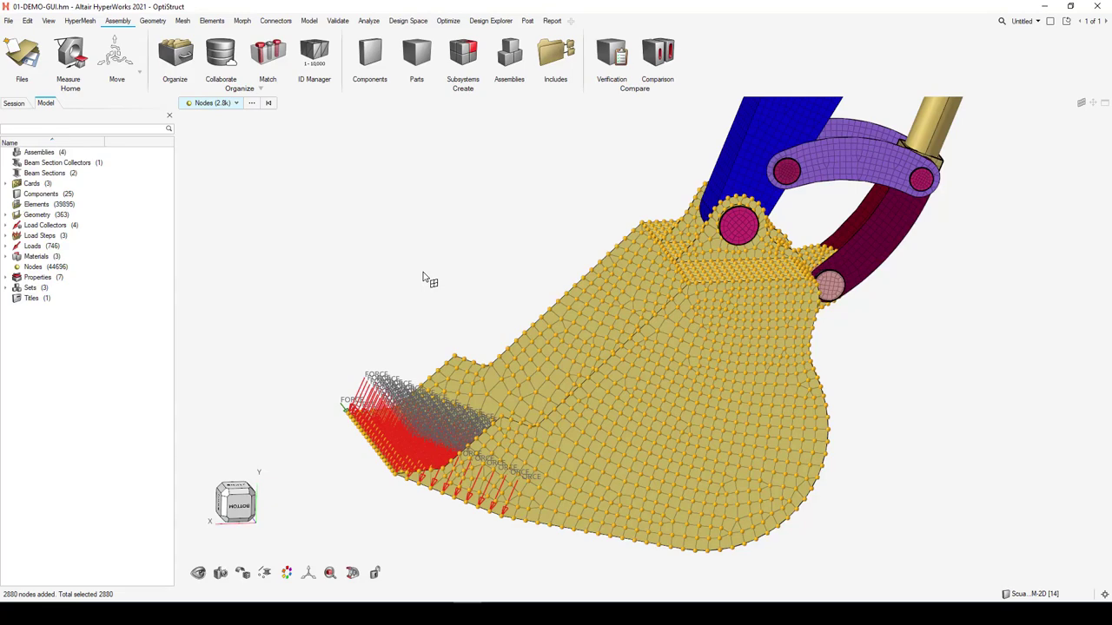
{"action": "key", "text": "l"}
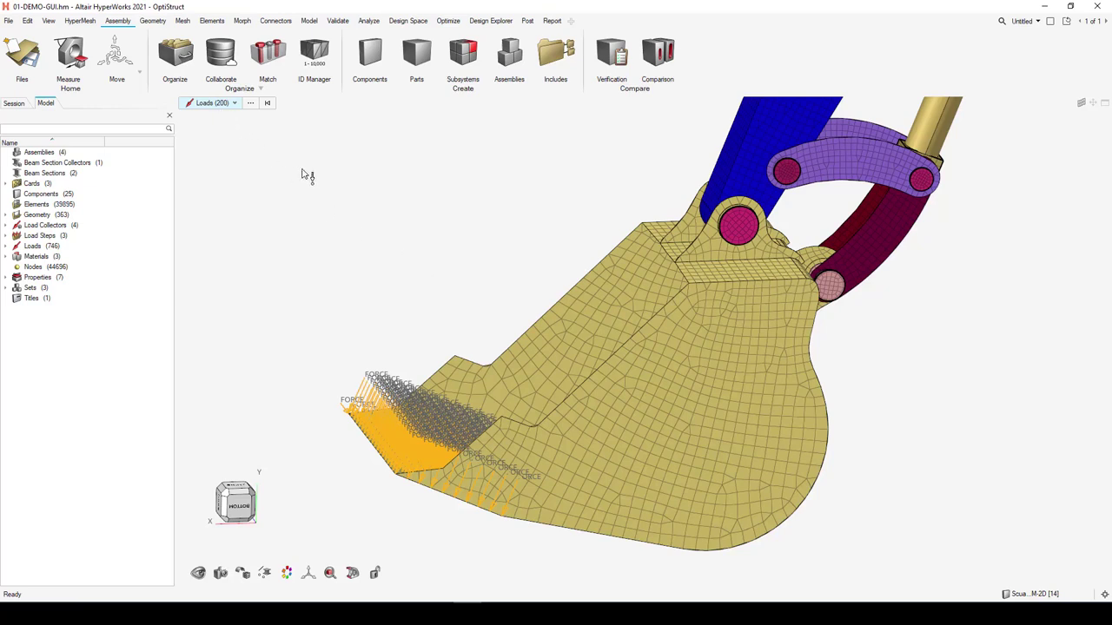
{"action": "key", "text": "Escape"}
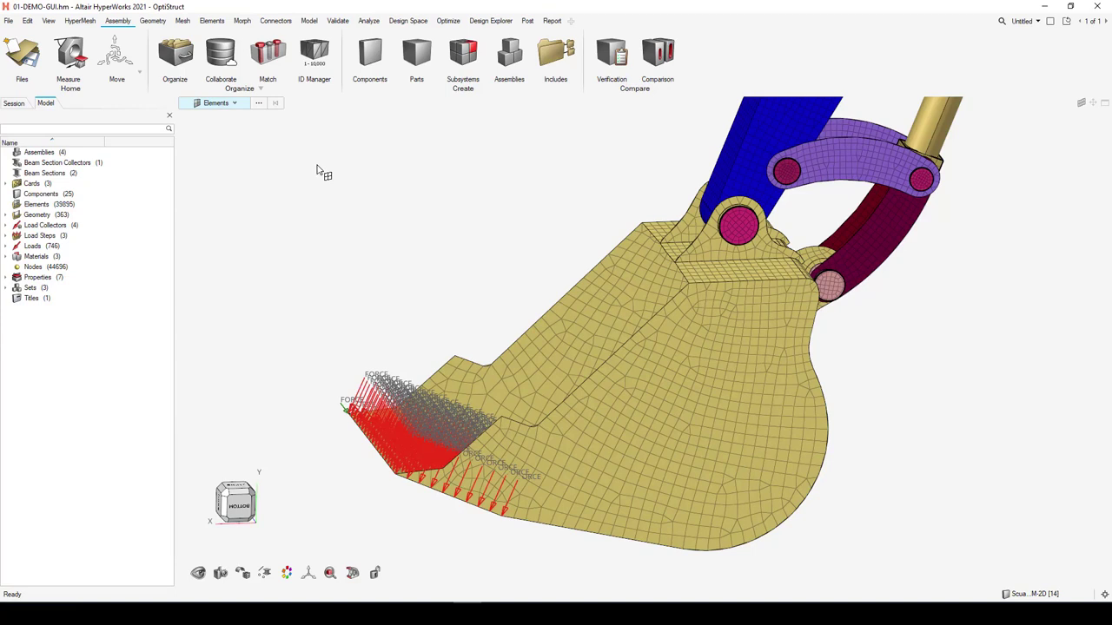
Step: Open the advanced selection for elements, examine the available selection methods, and close it without selecting
{"action": "left_click", "coordinate": [226, 104]}
{"action": "left_click", "coordinate": [258, 103]}
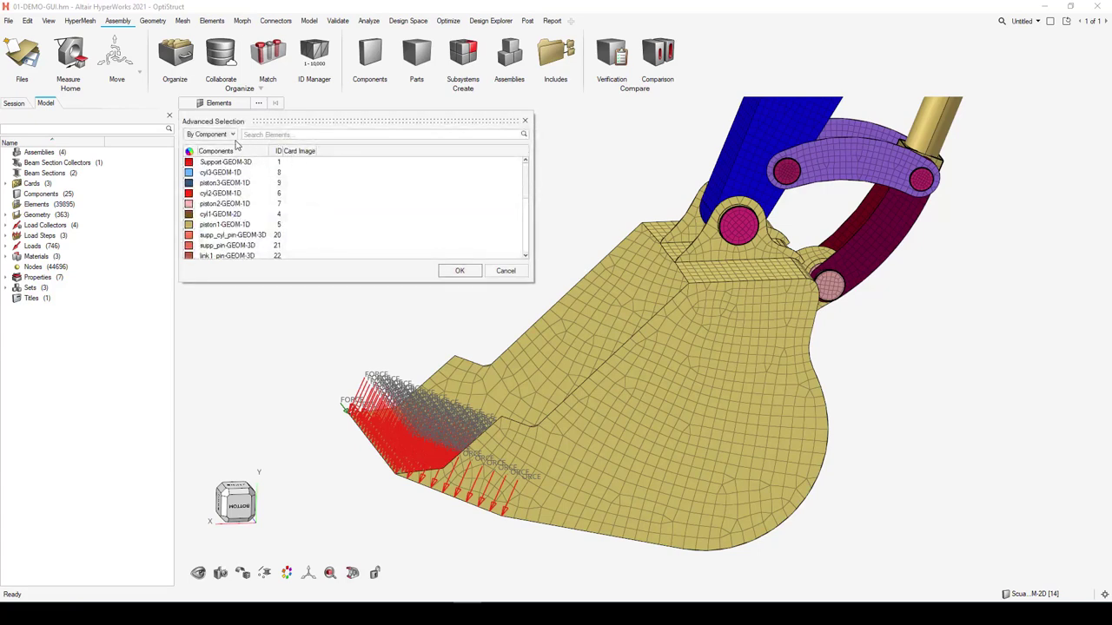
{"action": "left_click", "coordinate": [232, 134]}
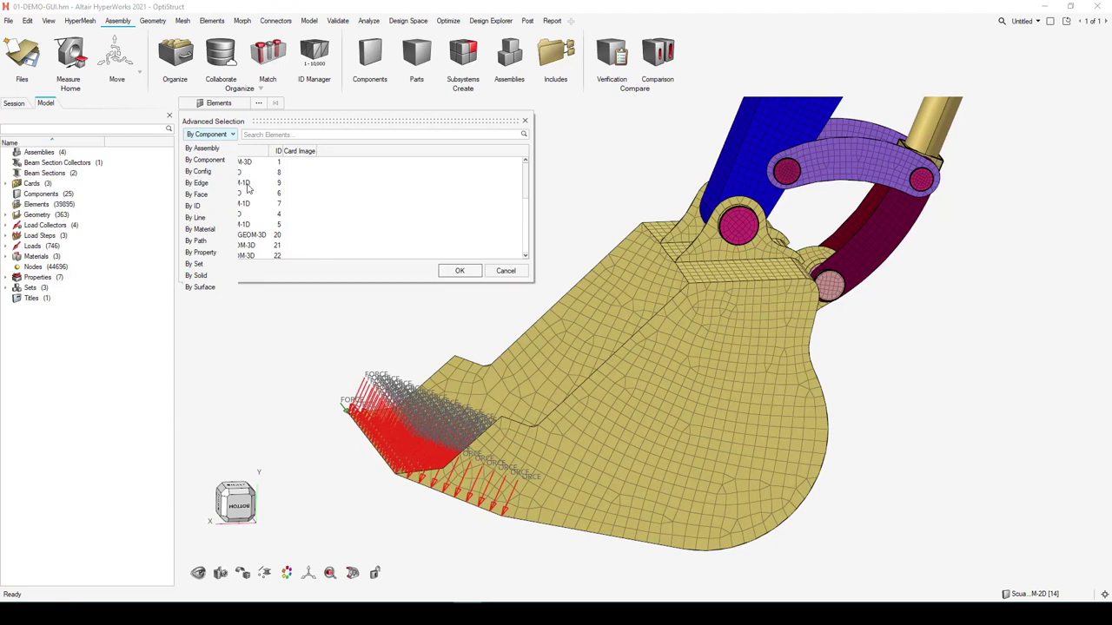
{"action": "left_click", "coordinate": [548, 130]}
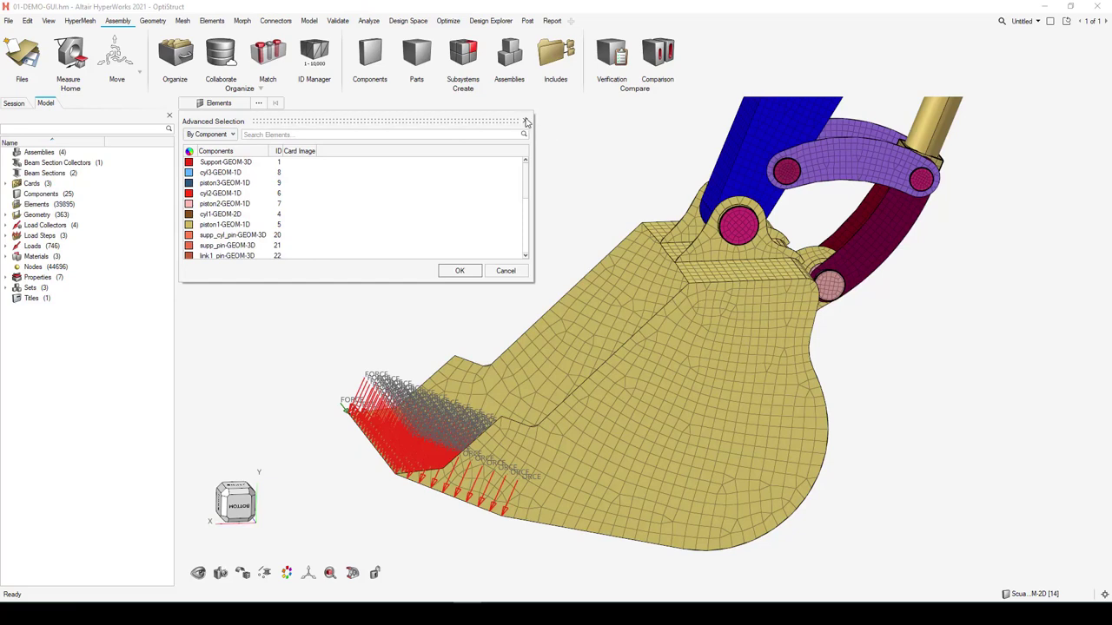
{"action": "left_click", "coordinate": [525, 121]}
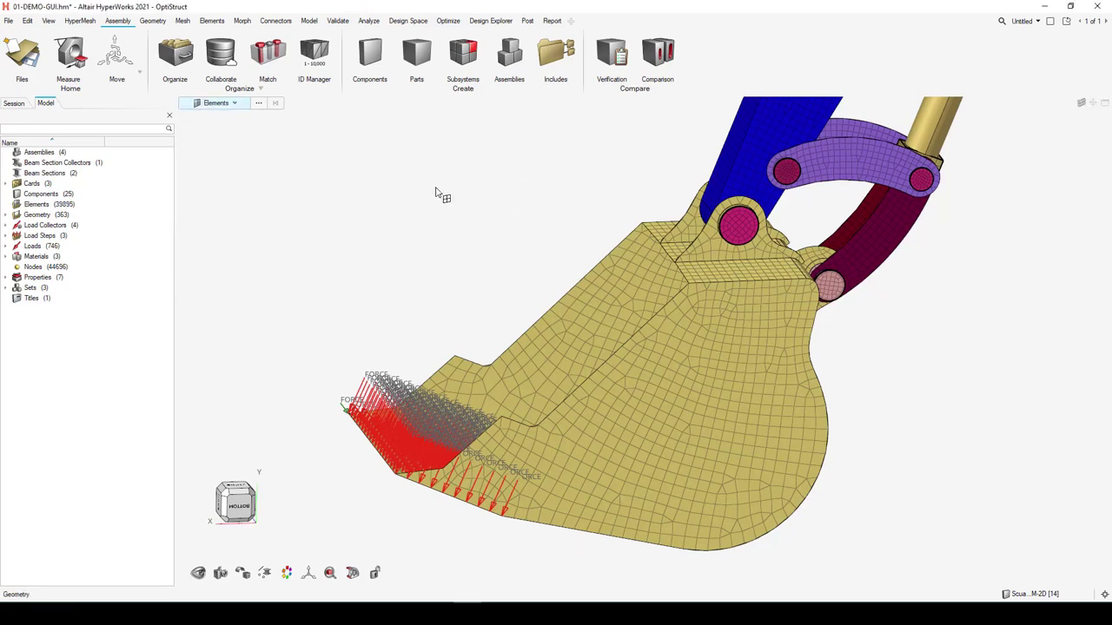
Step: Set the selection filter to All and fit the whole excavator arm in the view
{"action": "left_click", "coordinate": [218, 103]}
{"action": "left_click", "coordinate": [224, 113]}
{"action": "left_click", "coordinate": [223, 106]}
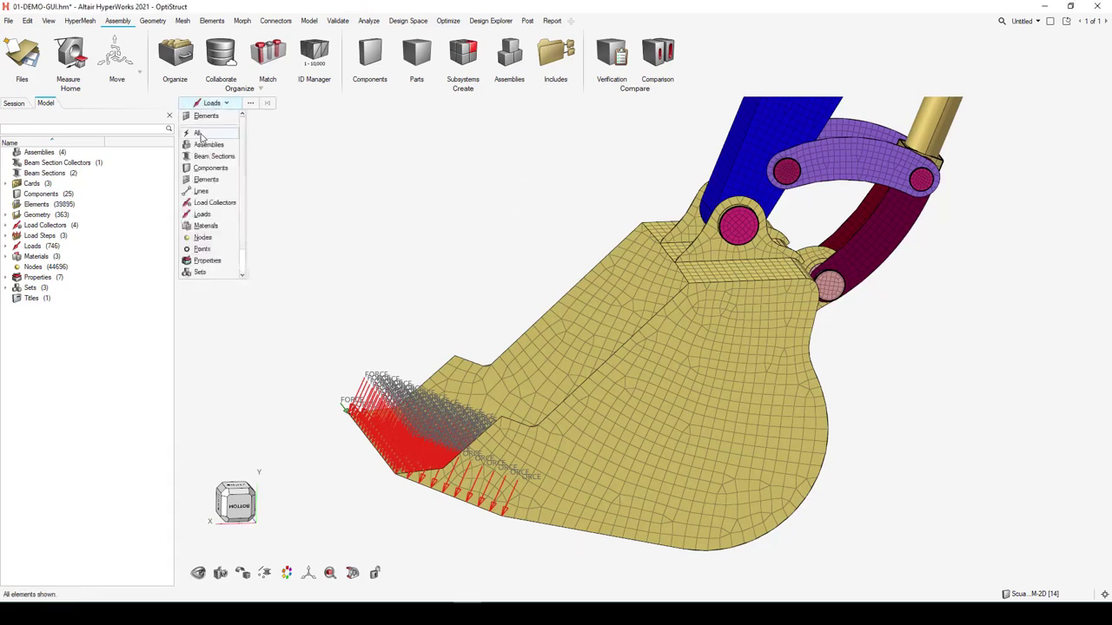
{"action": "left_click", "coordinate": [200, 132]}
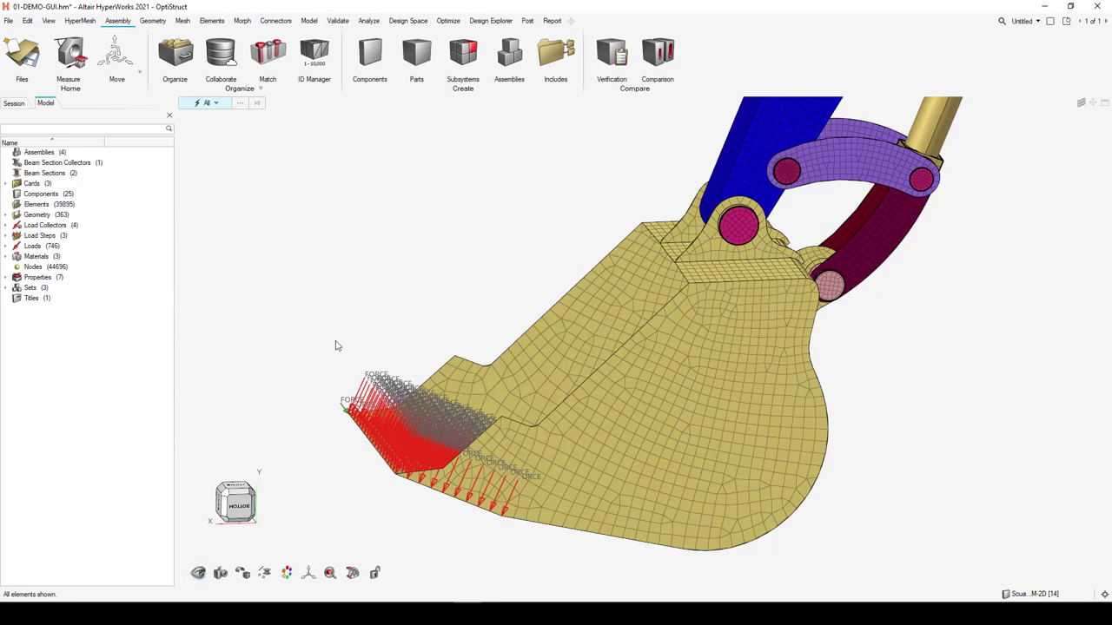
{"action": "key", "text": "f"}
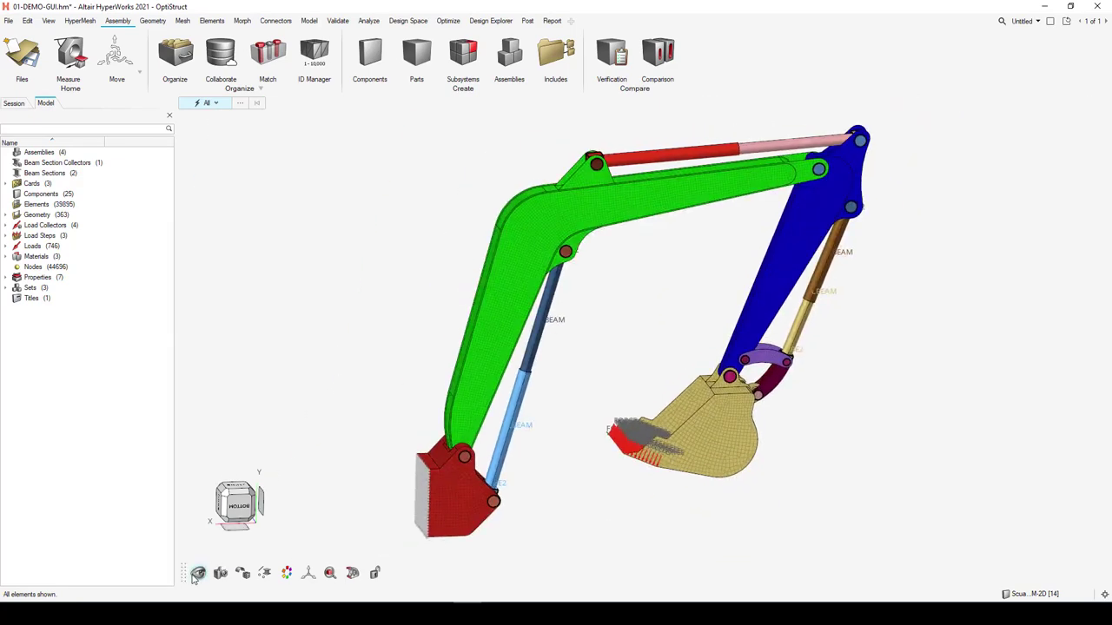
Step: With the show/hide tool, hide the green boom, the red base, the bucket and the blue arm
{"action": "left_click", "coordinate": [198, 573]}
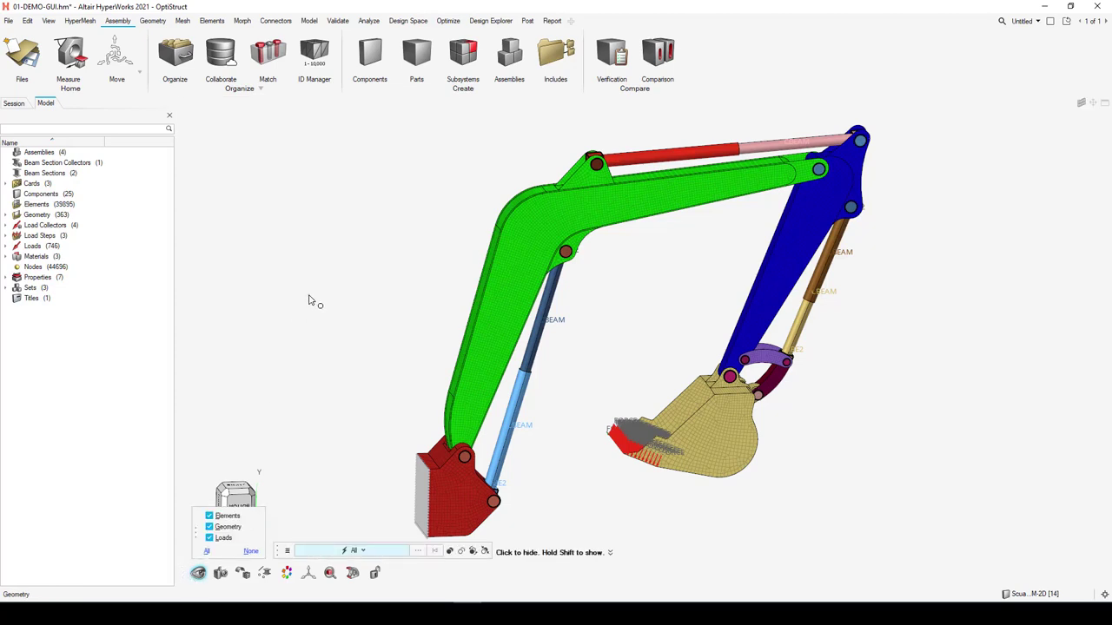
{"action": "middle_click_drag", "start_coordinate": [309, 300], "coordinate": [309, 300]}
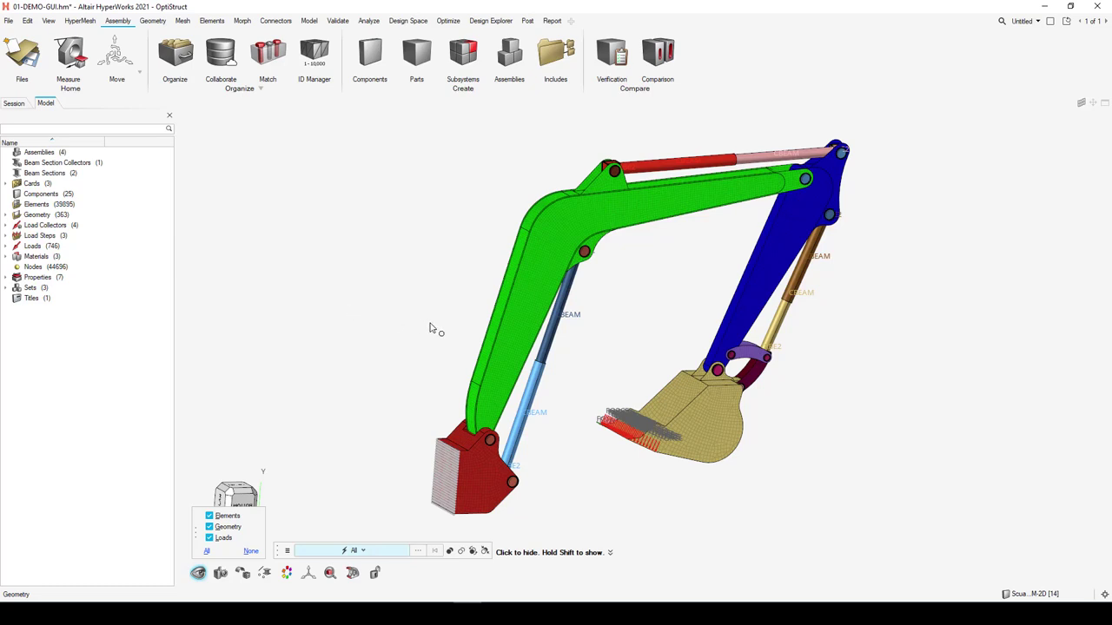
{"action": "left_click", "coordinate": [523, 334]}
{"action": "left_click", "coordinate": [474, 482]}
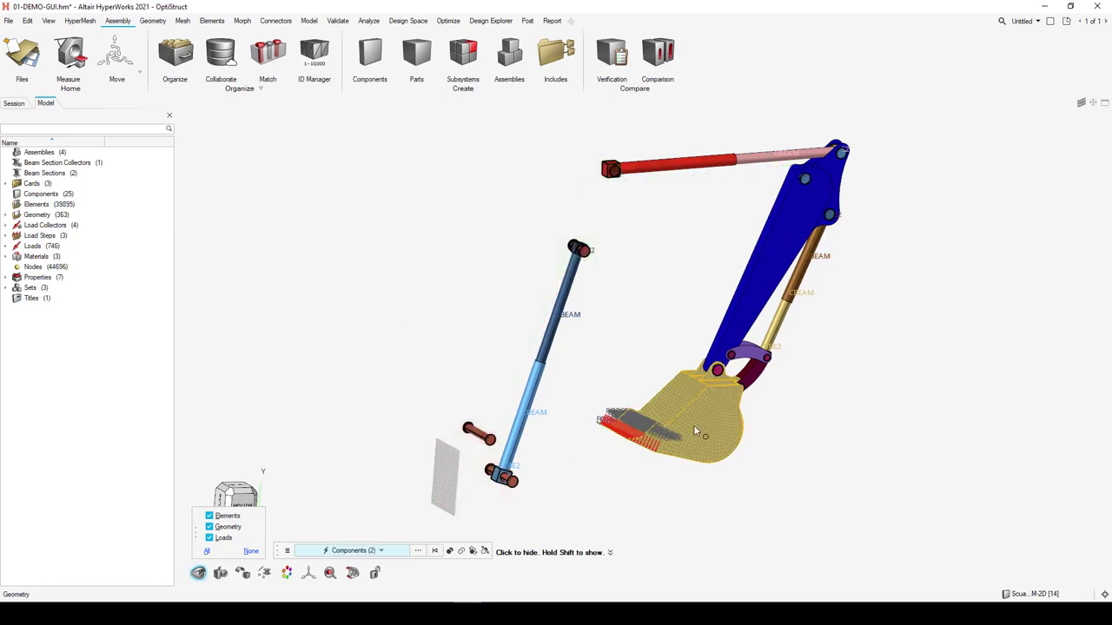
{"action": "left_click", "coordinate": [702, 429]}
{"action": "left_click", "coordinate": [741, 301]}
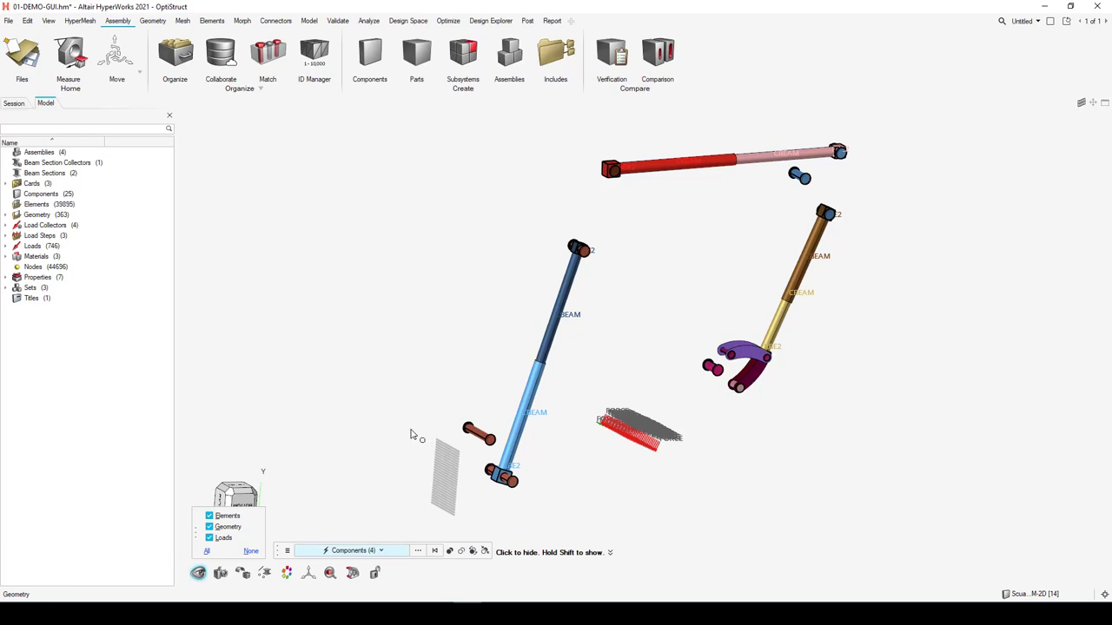
Step: Reverse the component display and turn off the display of loads, then leave the show/hide tool
{"action": "key", "text": "r"}
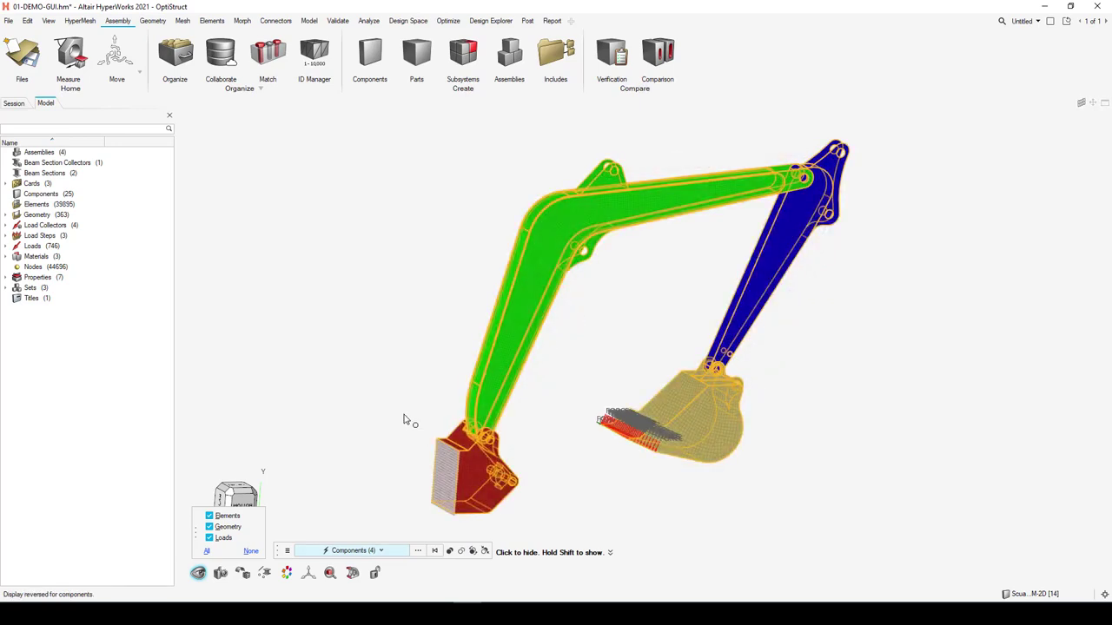
{"action": "left_click", "coordinate": [404, 421]}
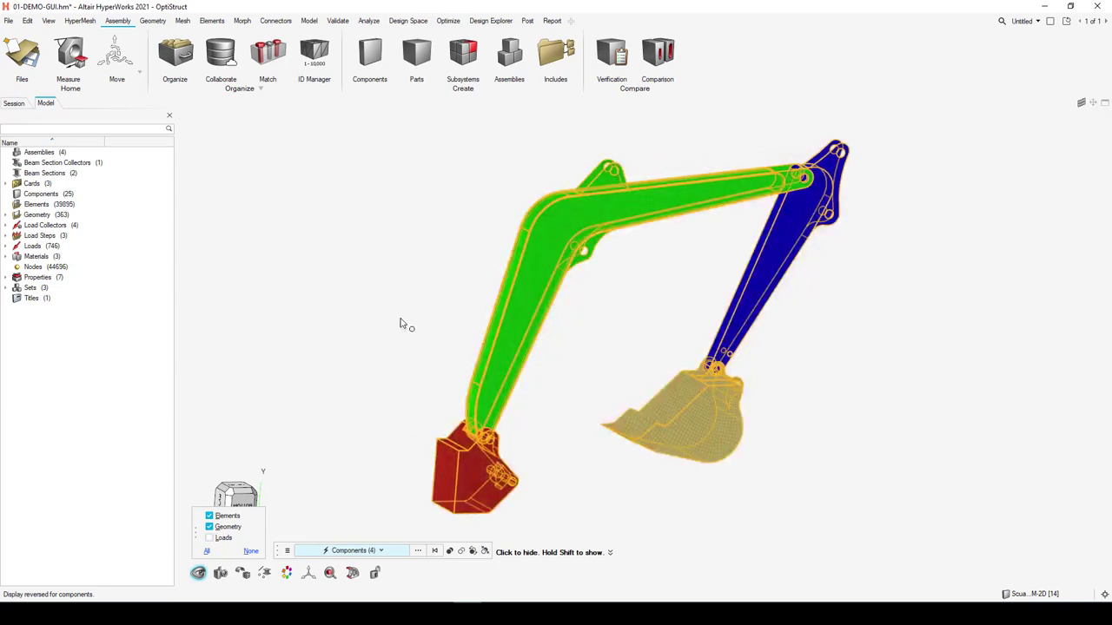
{"action": "left_click", "coordinate": [401, 323]}
{"action": "middle_click_drag", "start_coordinate": [268, 556], "coordinate": [548, 267]}
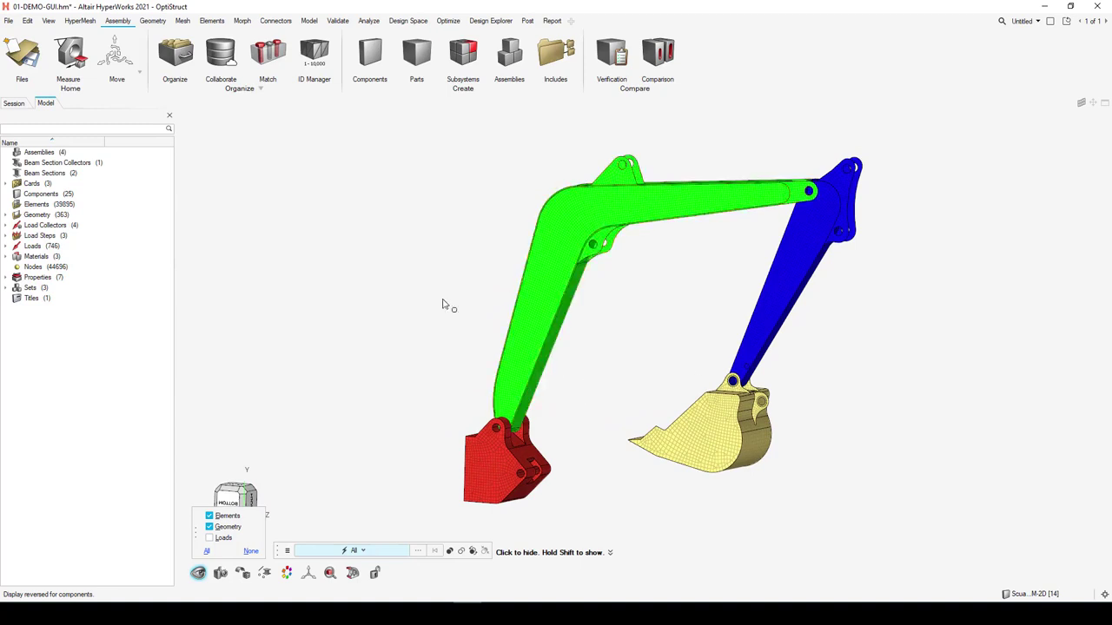
{"action": "key", "text": "Escape"}
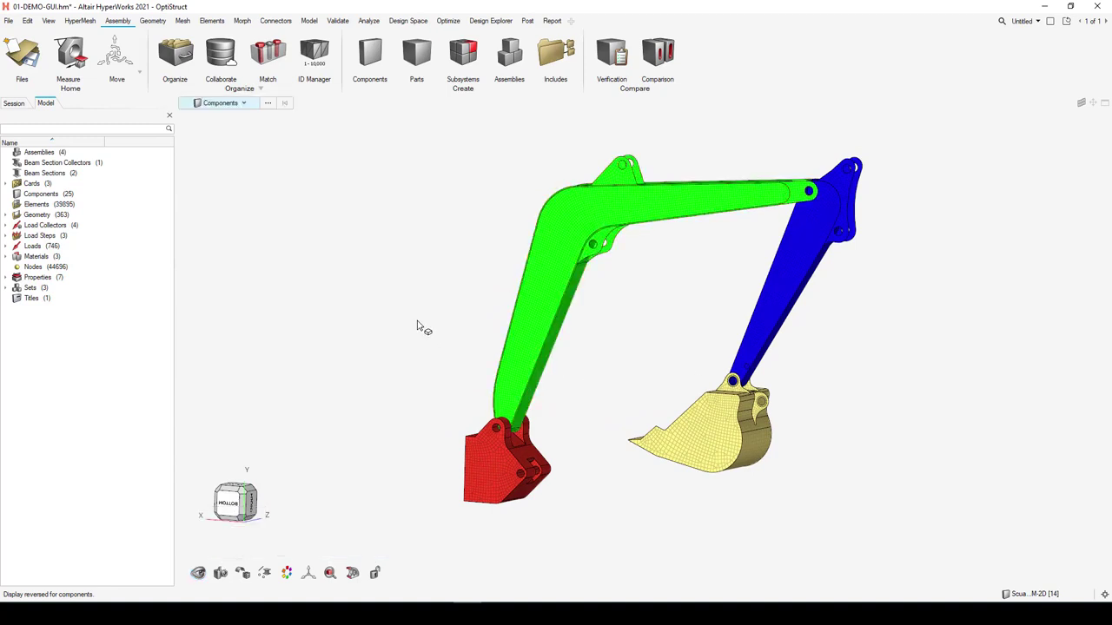
Step: Save the current view of the four main components under the name New
{"action": "left_click", "coordinate": [220, 574]}
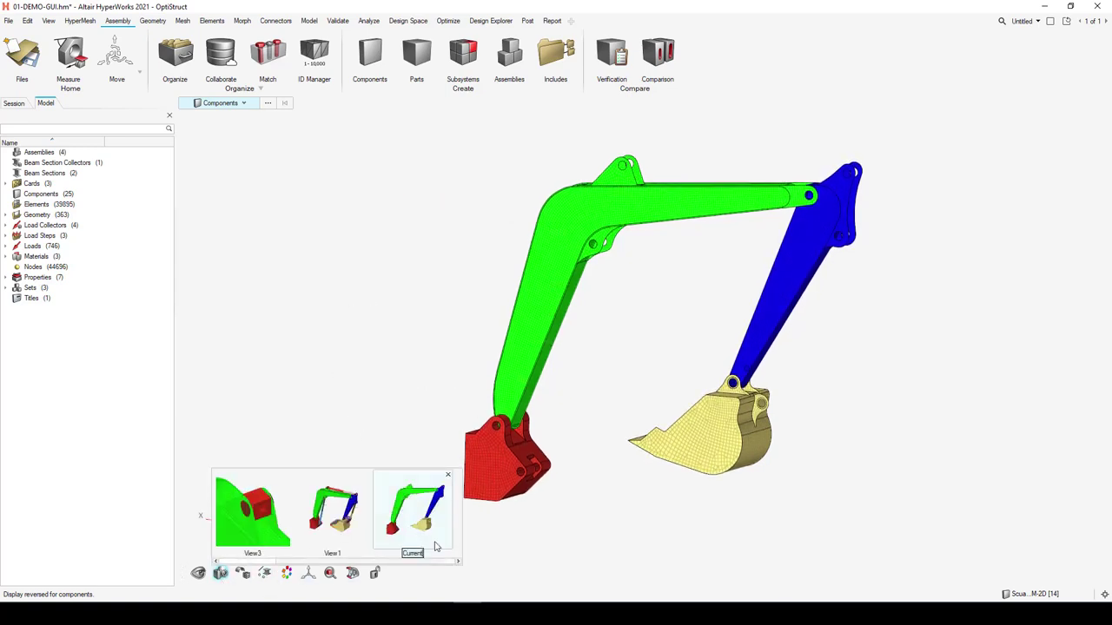
{"action": "type", "text": "New"}
{"action": "key", "text": "Return"}
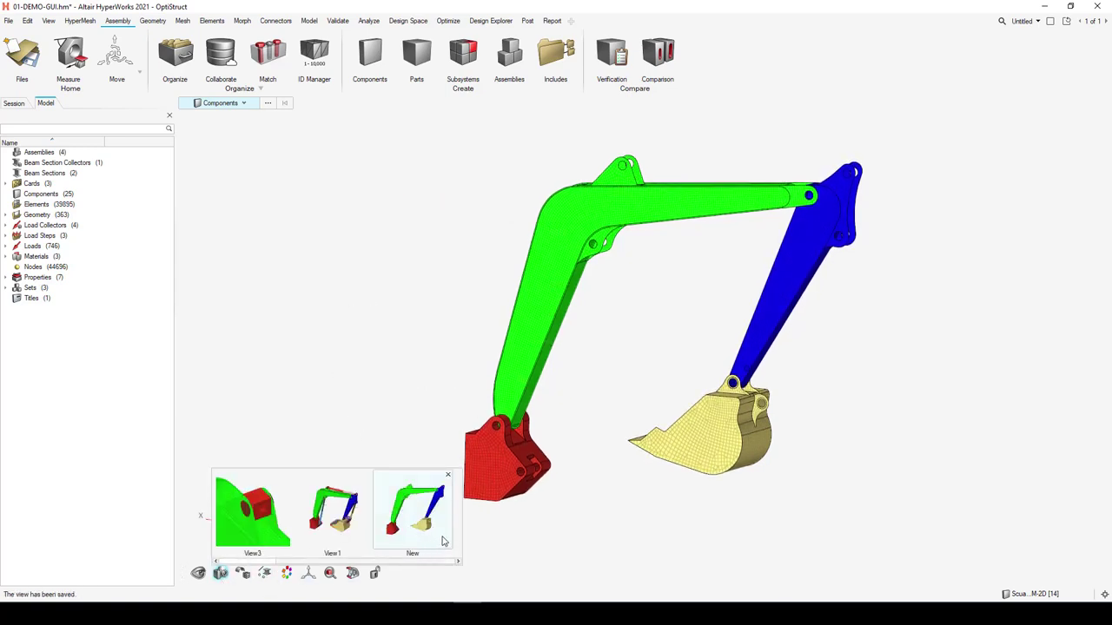
Step: Recall the saved views View1, View3 and View2 in turn, ending on the view New
{"action": "left_click", "coordinate": [335, 510]}
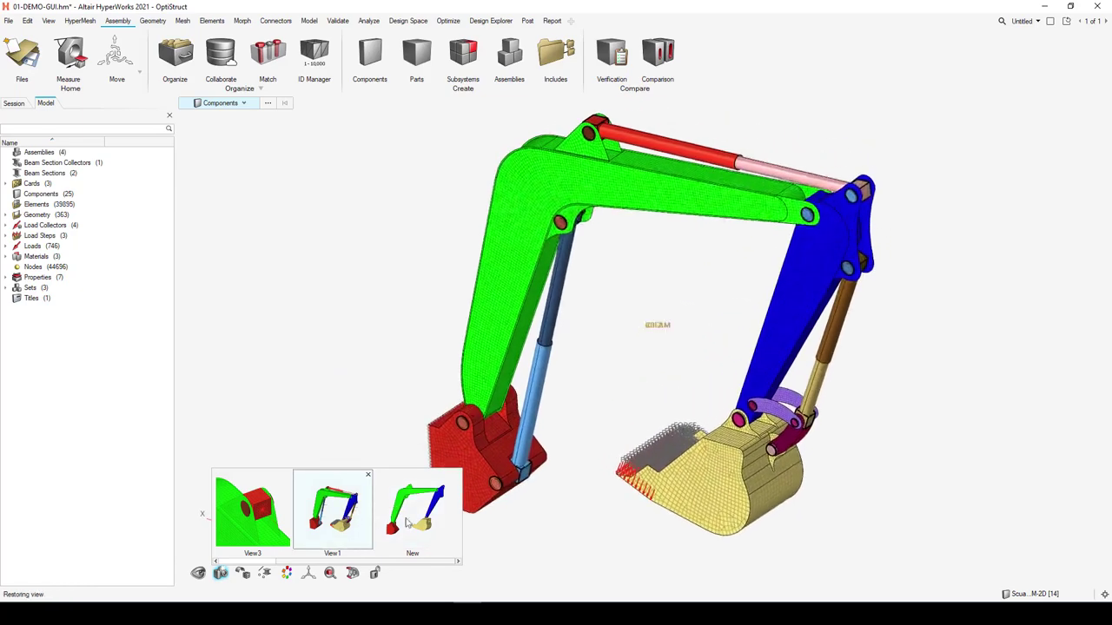
{"action": "left_click", "coordinate": [272, 514]}
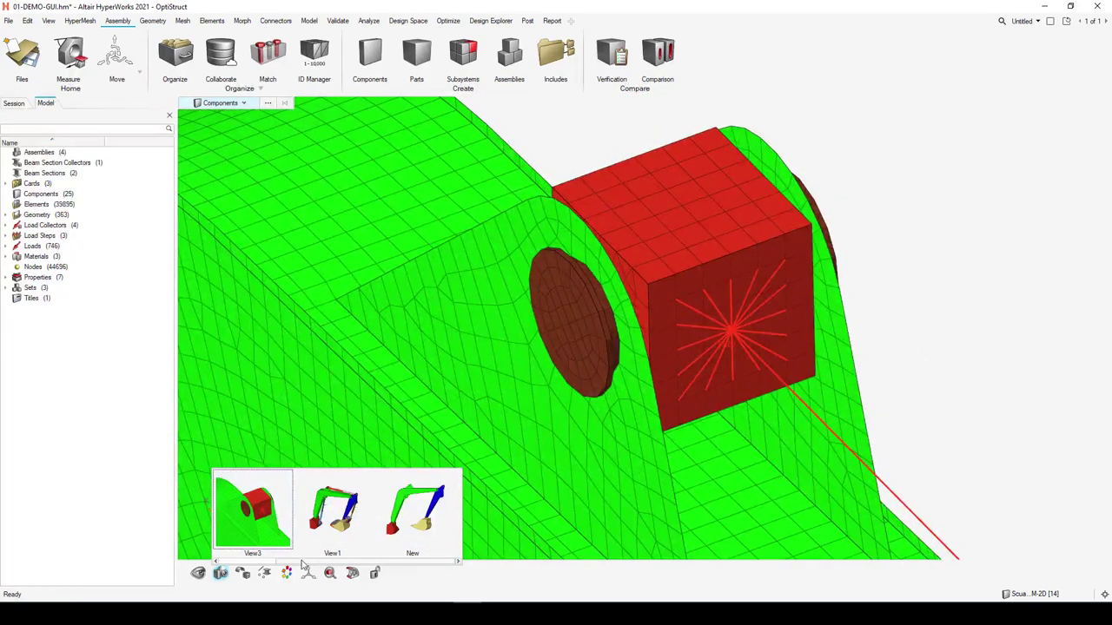
{"action": "left_click_drag", "start_coordinate": [304, 563], "coordinate": [251, 566]}
{"action": "left_click", "coordinate": [266, 519]}
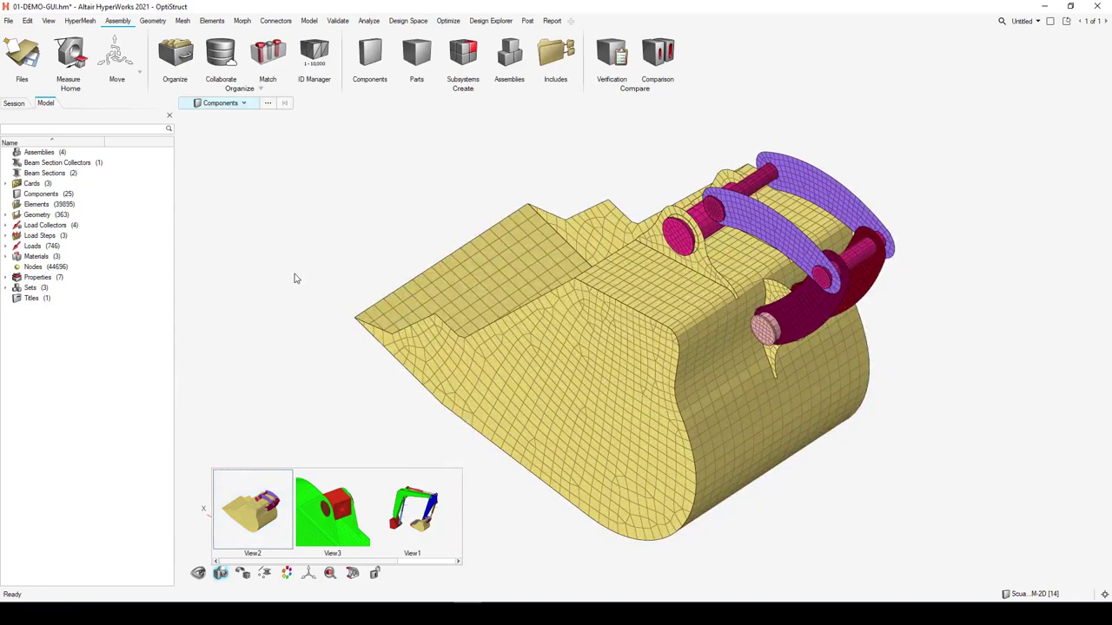
{"action": "left_click", "coordinate": [390, 563]}
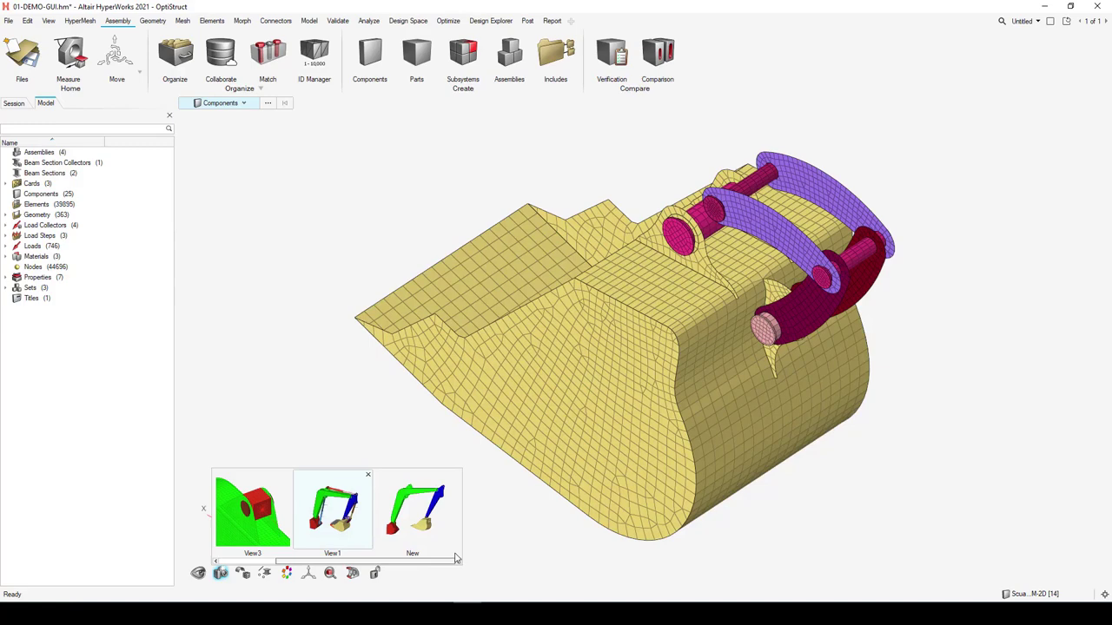
{"action": "left_click", "coordinate": [413, 513]}
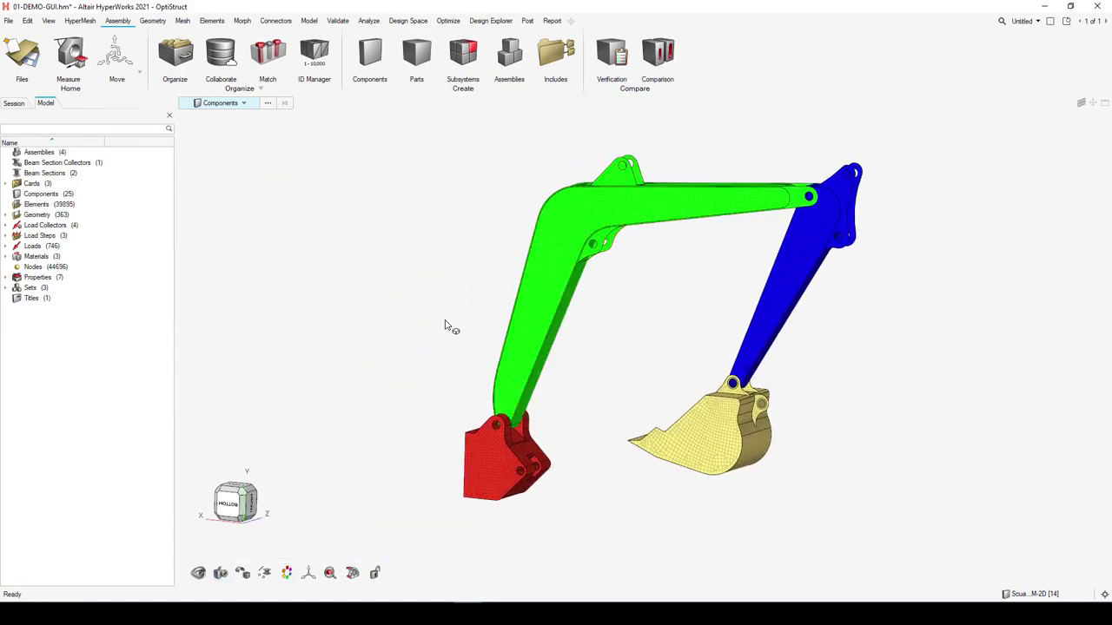
Step: Rotate the model slightly, hide the red base component, and store the view in quick-view slot 1
{"action": "middle_click_drag", "start_coordinate": [438, 330], "coordinate": [444, 334]}
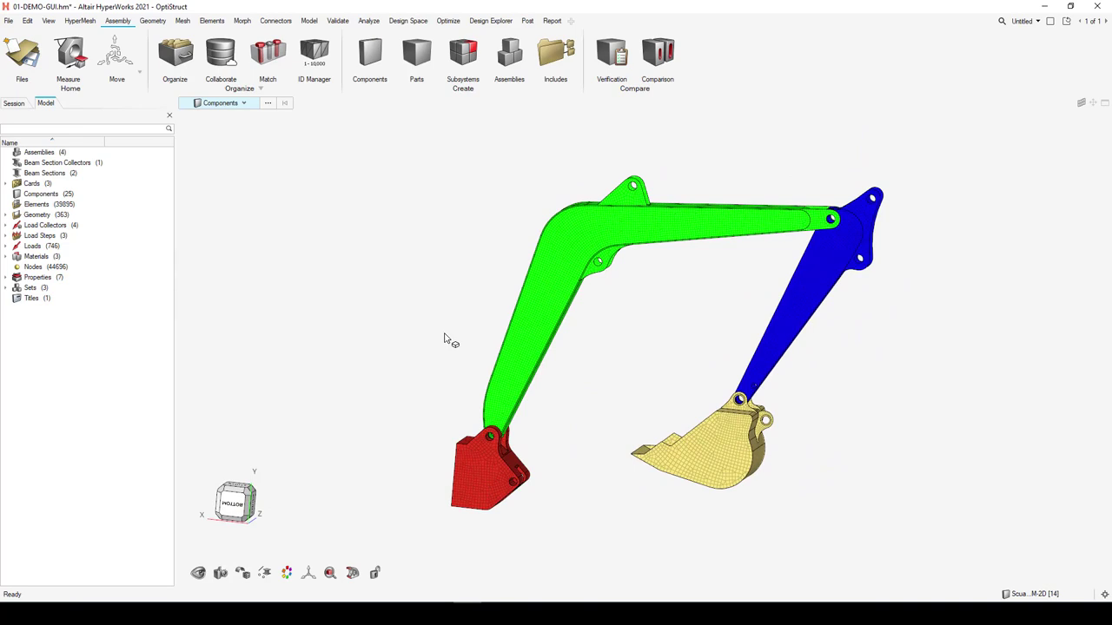
{"action": "middle_click_drag", "start_coordinate": [445, 334], "coordinate": [445, 334]}
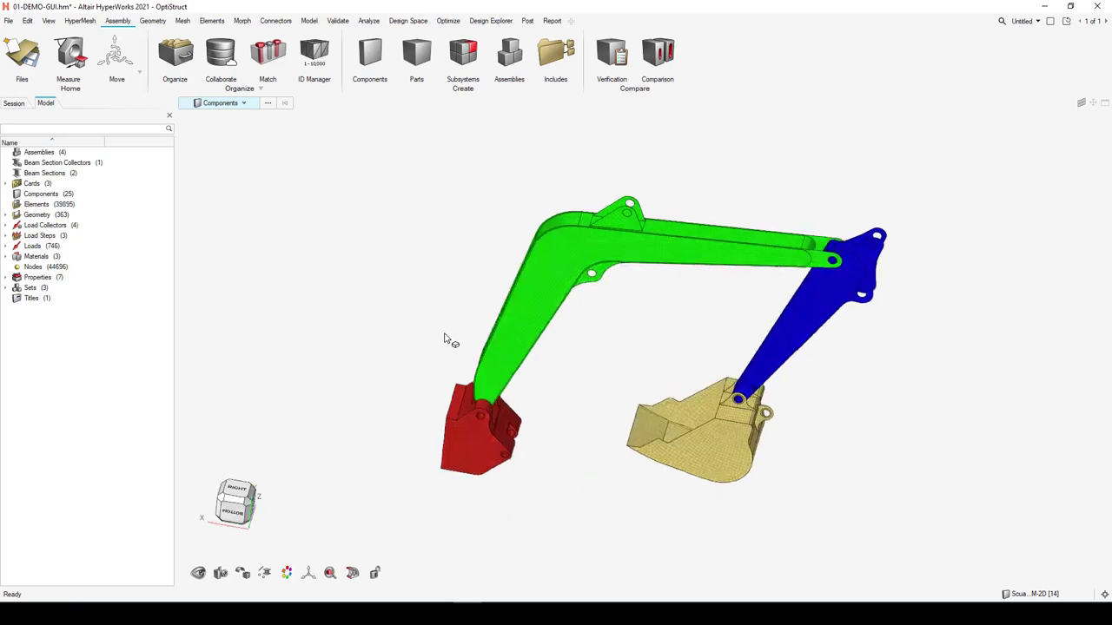
{"action": "middle_click_drag", "start_coordinate": [366, 319], "coordinate": [395, 333]}
{"action": "right_click_drag", "start_coordinate": [395, 339], "coordinate": [417, 351]}
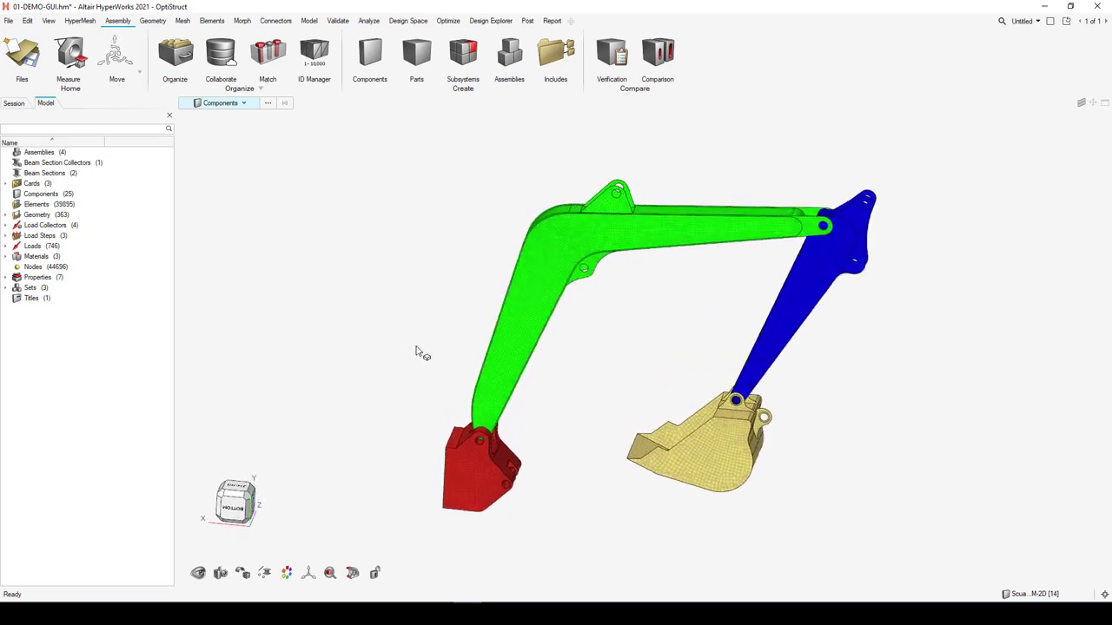
{"action": "left_click", "coordinate": [464, 461]}
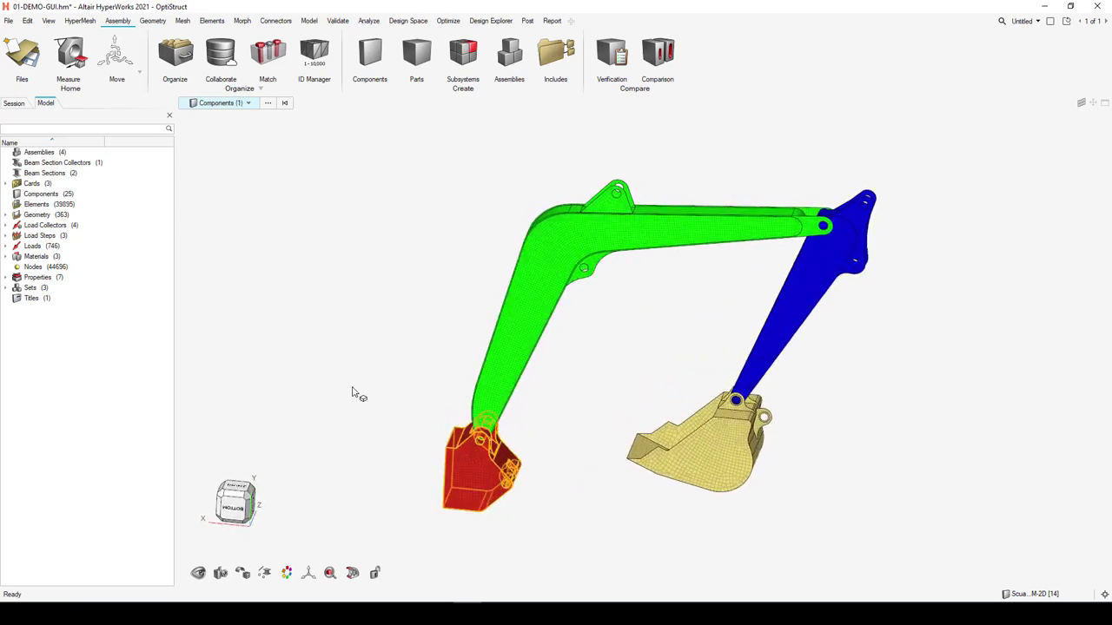
{"action": "key", "text": "h"}
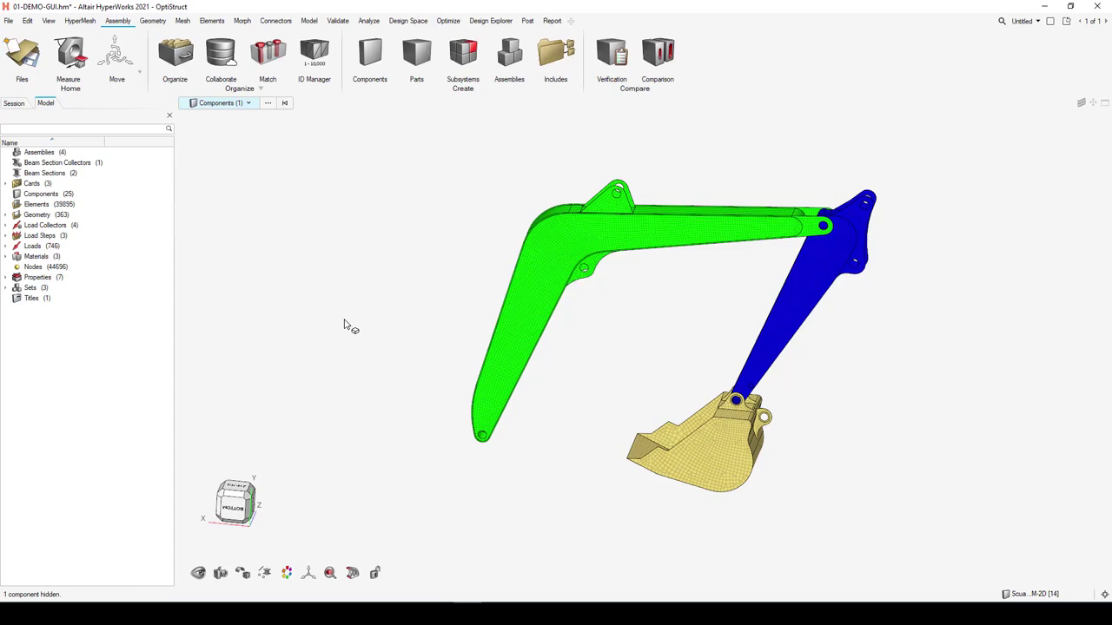
{"action": "key", "text": "ctrl+shift+1"}
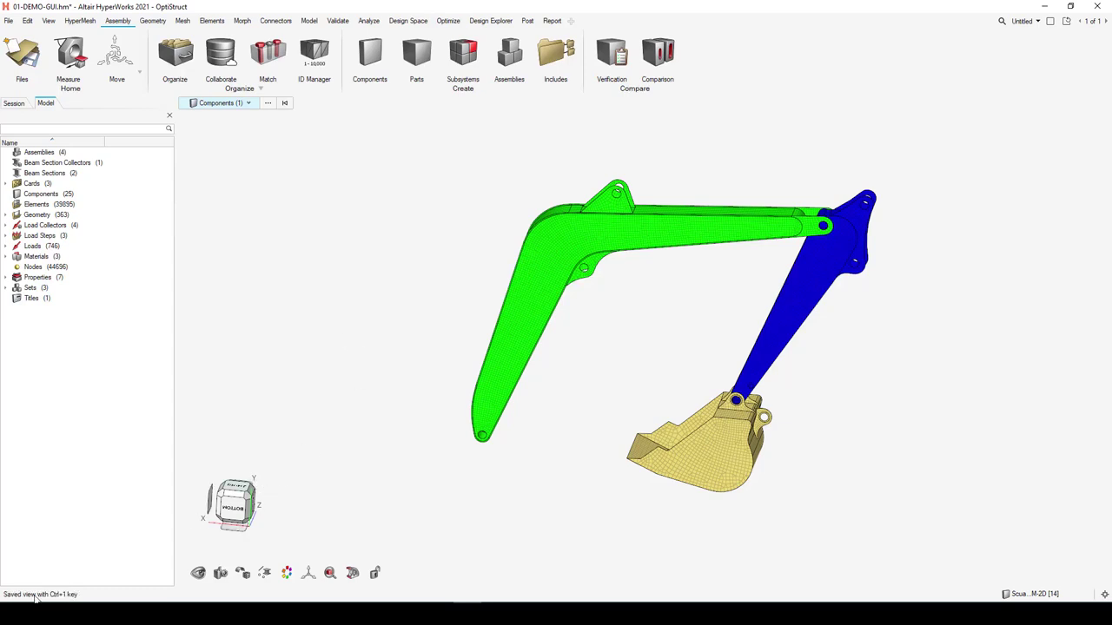
Step: Hide the green boom, store the view in quick-view slot 2, and hide the blue arm so only the bucket remains
{"action": "left_click", "coordinate": [536, 335]}
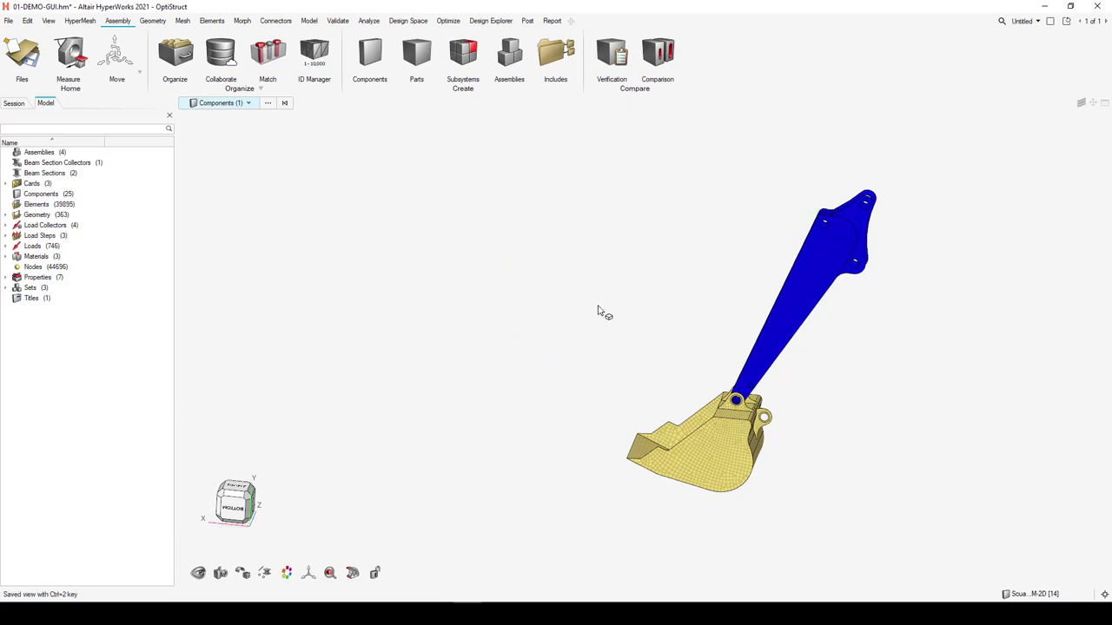
{"action": "left_click", "coordinate": [773, 302]}
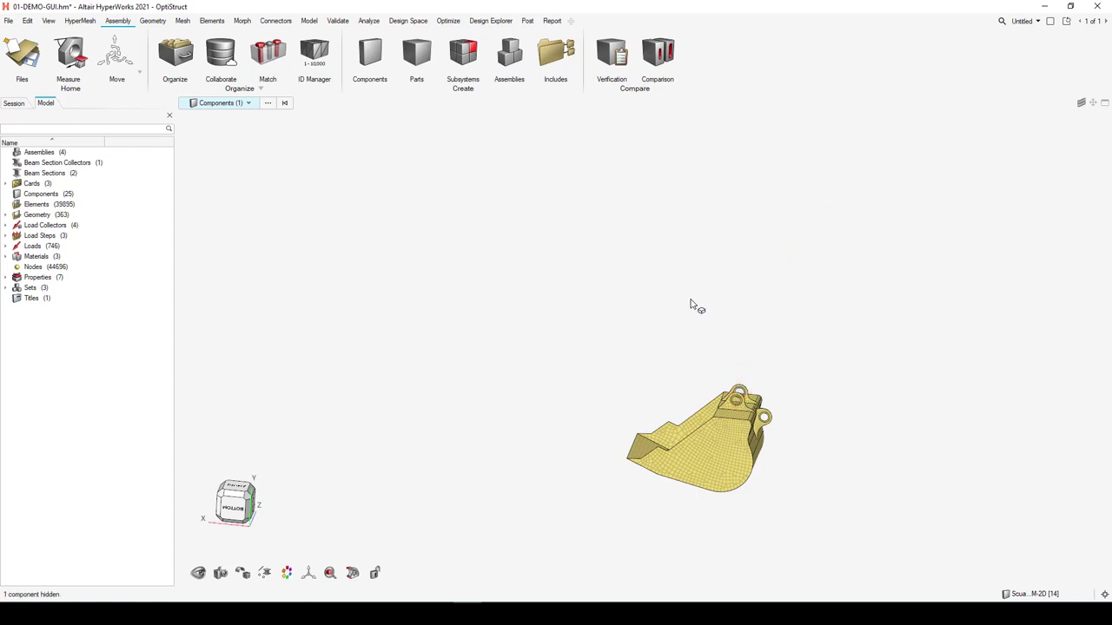
{"action": "left_click", "coordinate": [557, 356]}
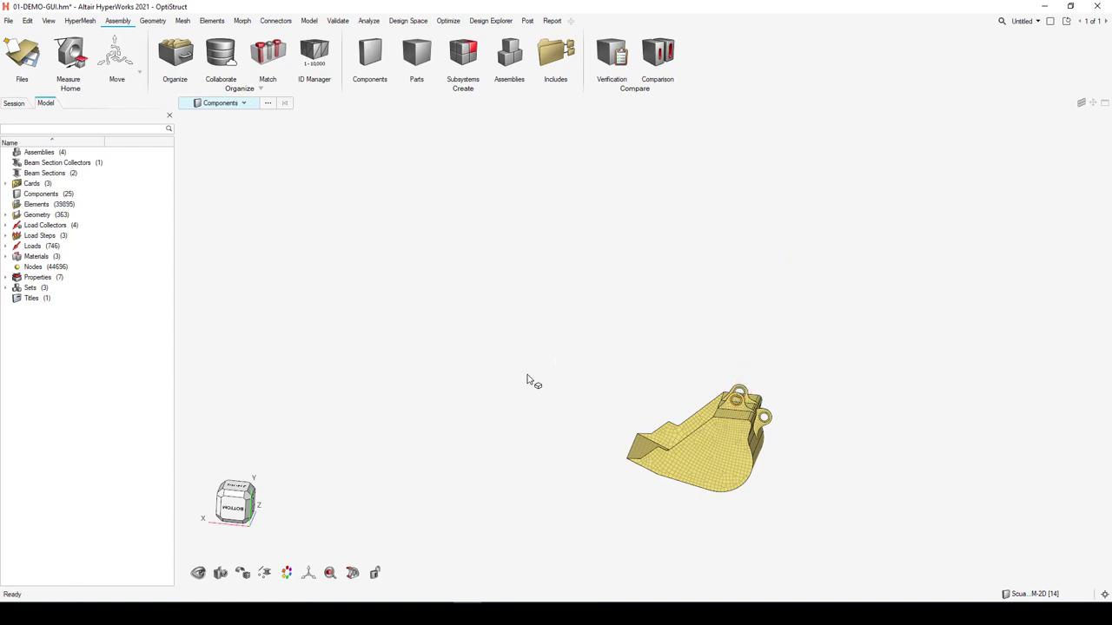
Step: Recall the stored quick views in turn: boom with arm and bucket, arm with bucket, and bucket alone
{"action": "key", "text": "a"}
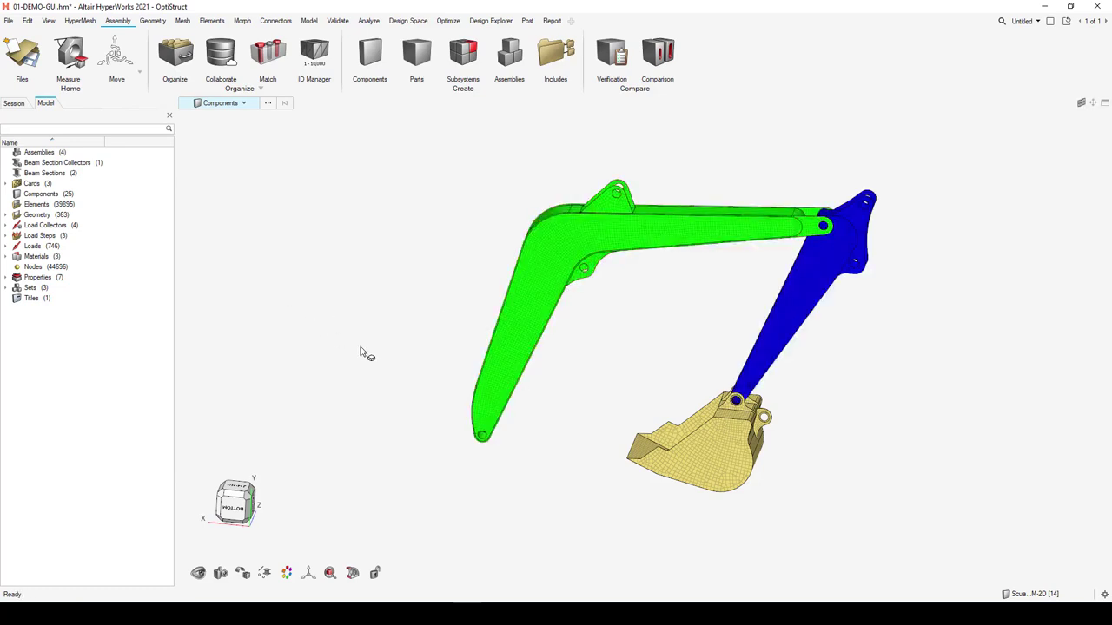
{"action": "key", "text": "ctrl+z"}
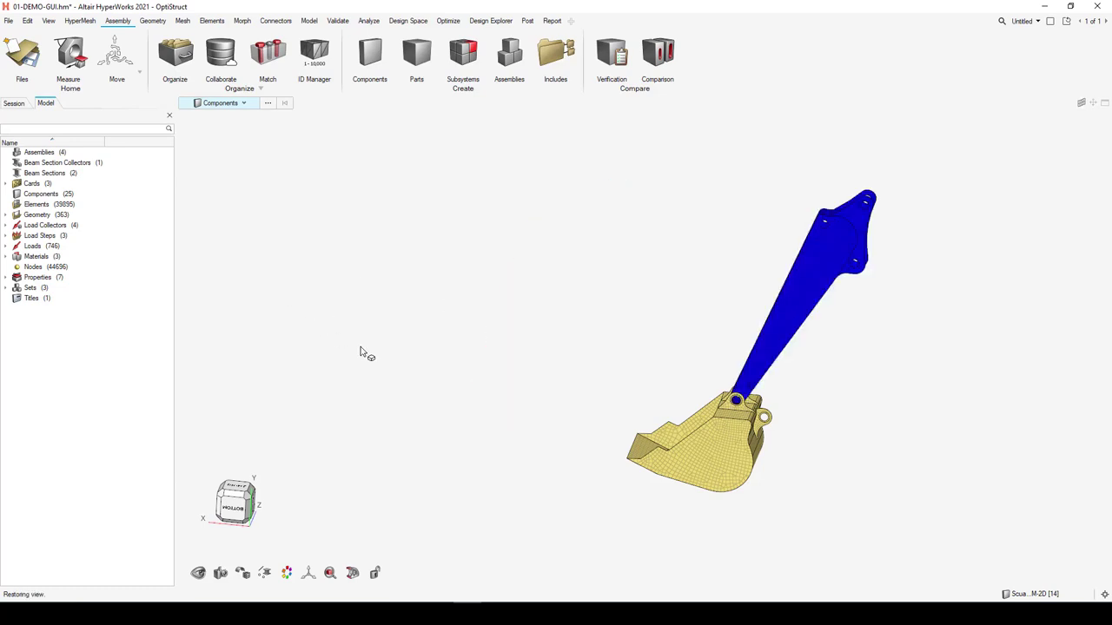
{"action": "key", "text": "h"}
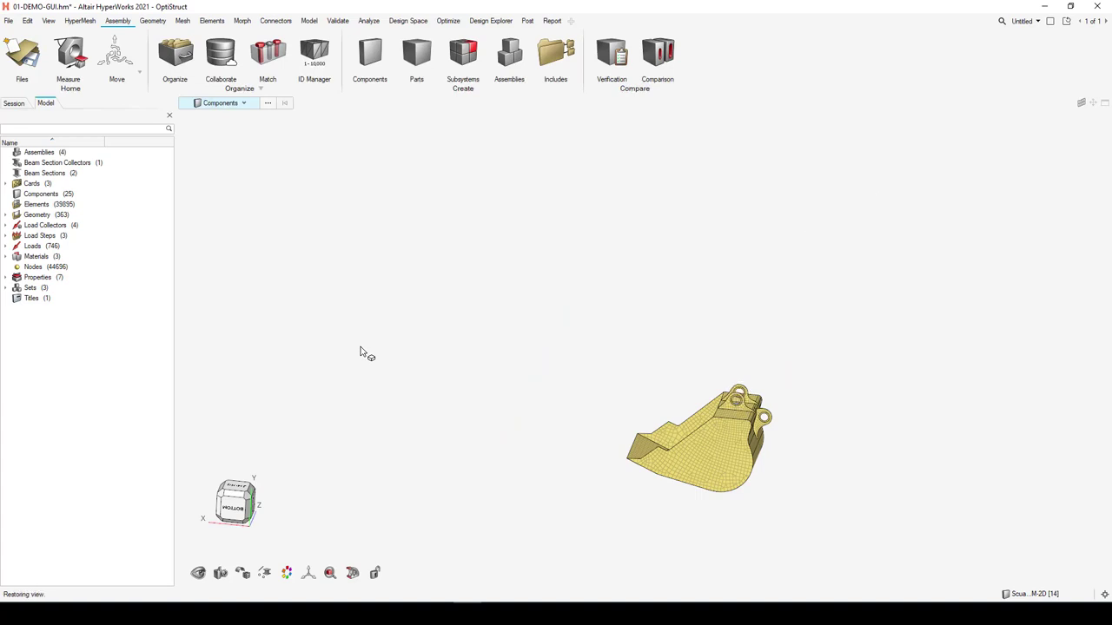
Step: Look through the list of named saved views and close it without restoring or saving one
{"action": "left_click", "coordinate": [243, 573]}
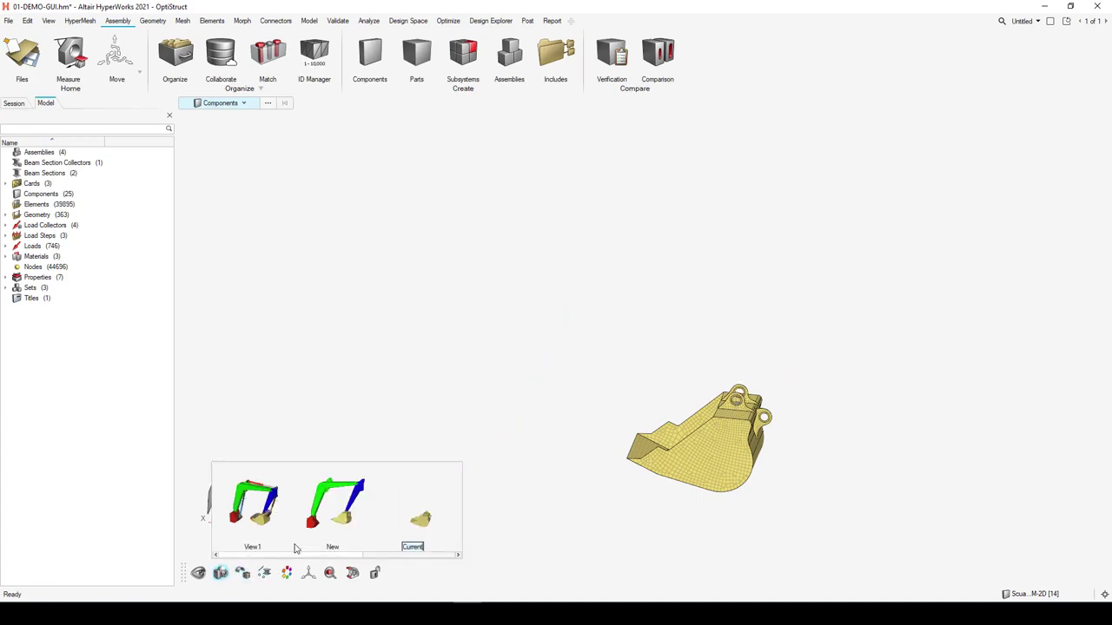
{"action": "left_click_drag", "start_coordinate": [395, 556], "coordinate": [240, 557]}
{"action": "left_click", "coordinate": [430, 413]}
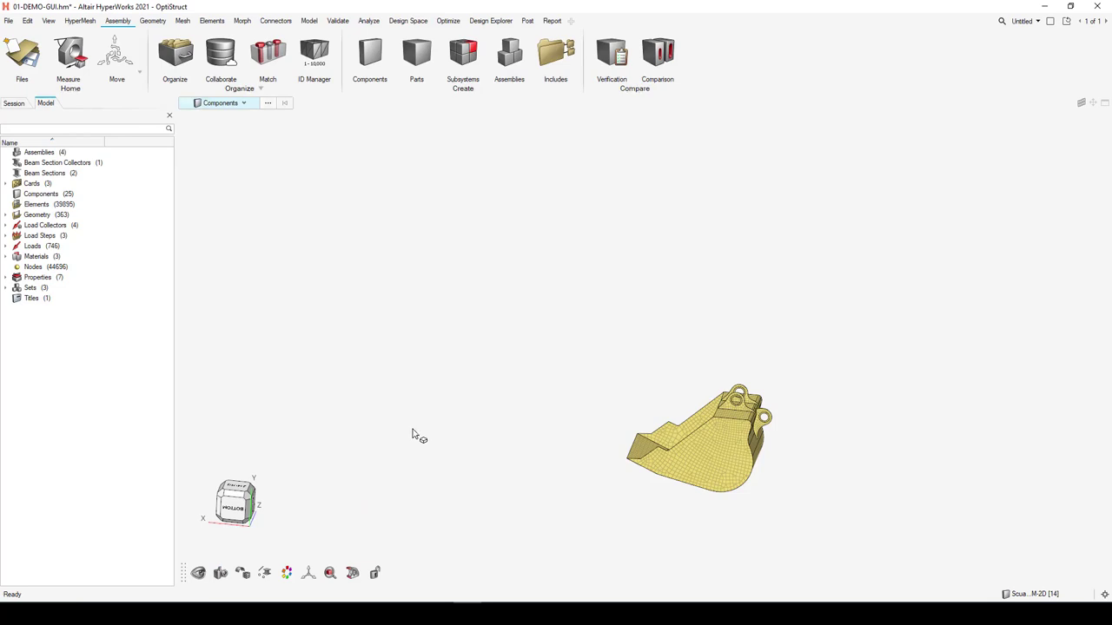
Step: Recall quick views 1 and 2, return to quick view 1, and lock the view
{"action": "key", "text": "ctrl+1"}
{"action": "key", "text": "ctrl+2"}
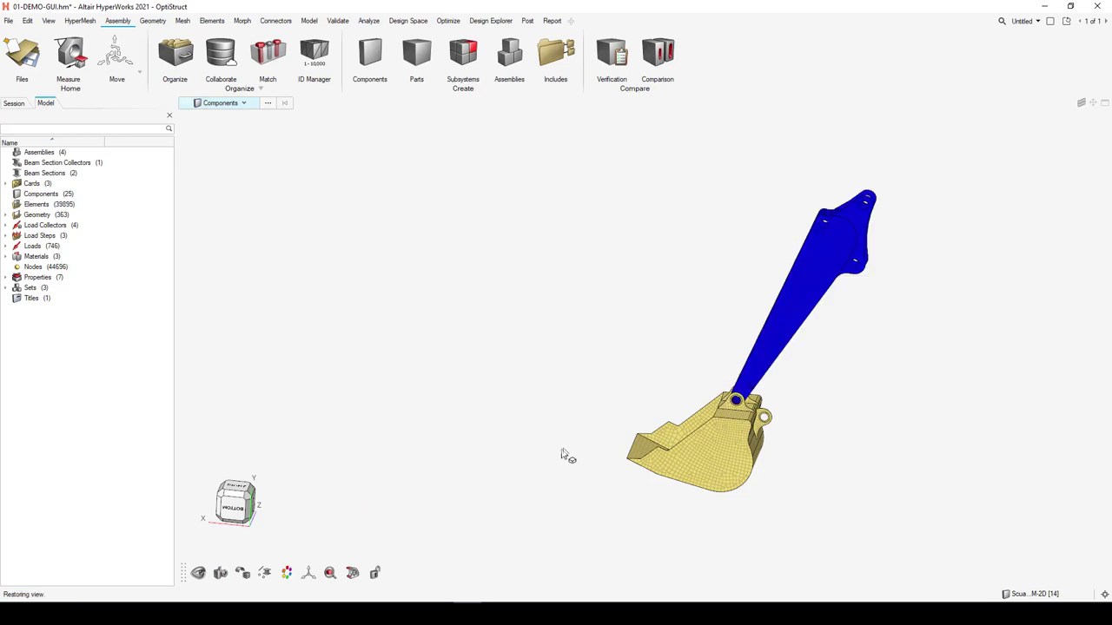
{"action": "key", "text": "ctrl+1"}
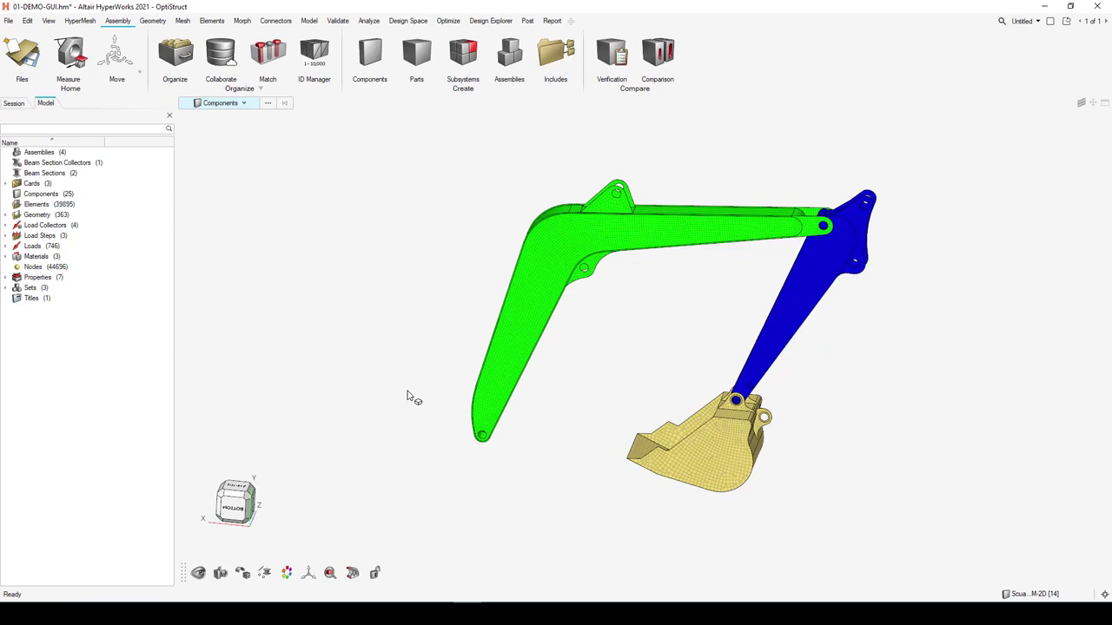
{"action": "left_click", "coordinate": [374, 575]}
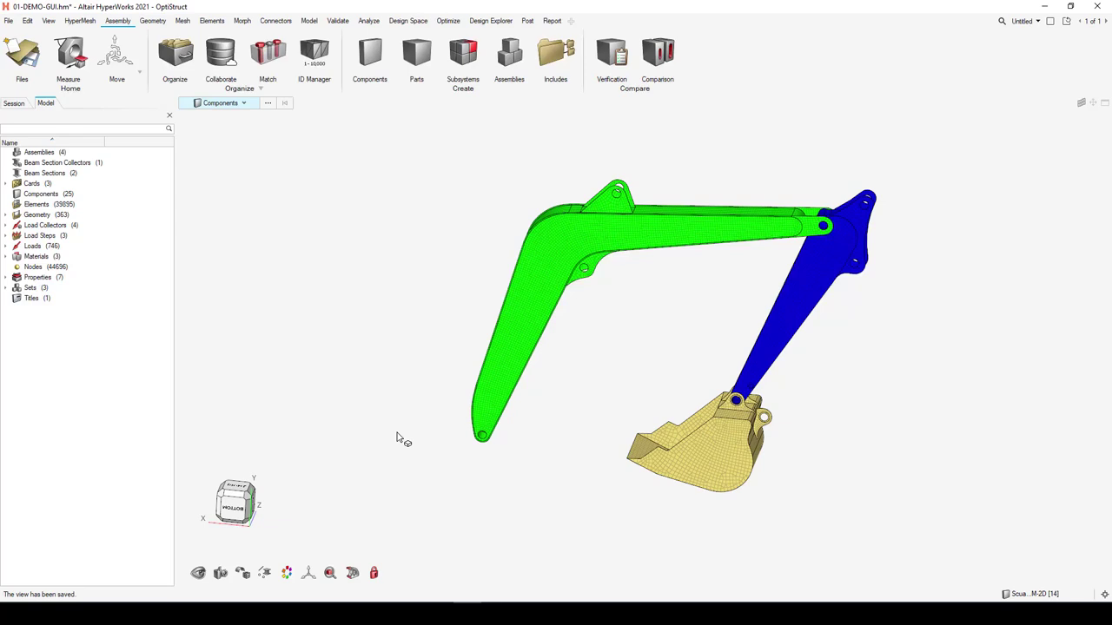
Step: Unlock the view to show all components, return to the boom, arm and bucket display, and lock it again
{"action": "left_click", "coordinate": [374, 573]}
{"action": "key", "text": "a"}
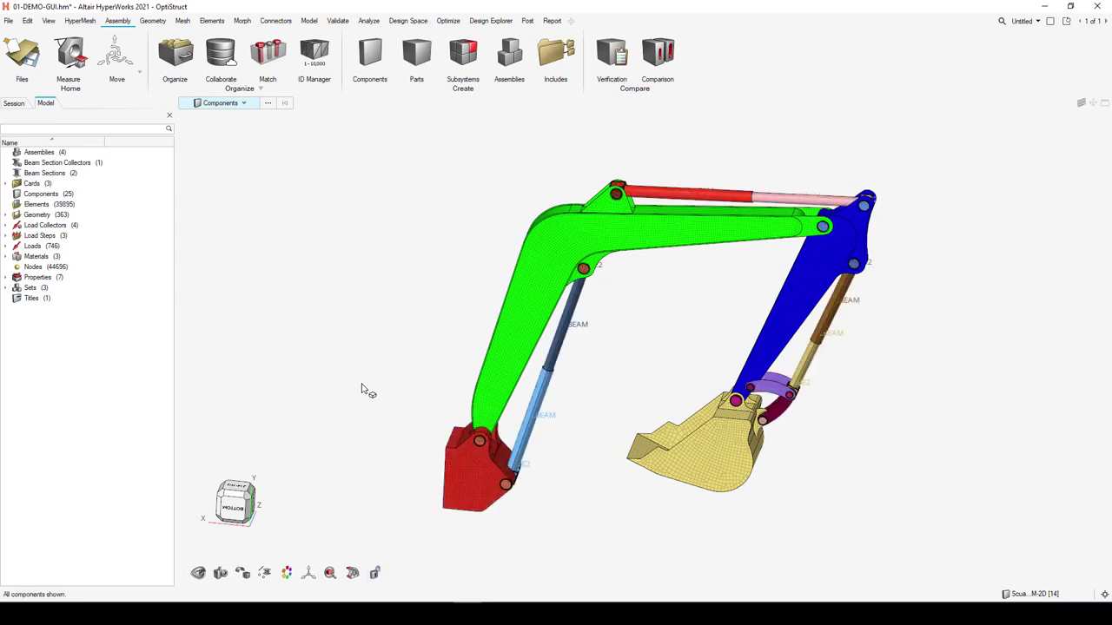
{"action": "key", "text": "b"}
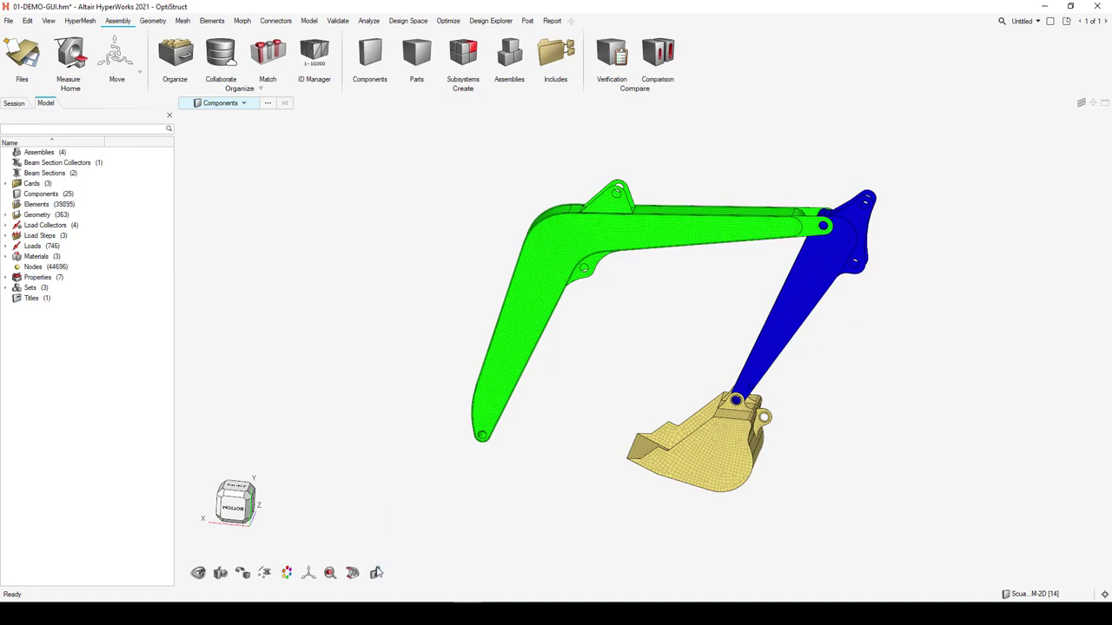
{"action": "left_click", "coordinate": [376, 573]}
Step: Hide the green boom in the locked view and bring it back by showing all components
{"action": "middle_click_drag", "start_coordinate": [523, 404], "coordinate": [523, 334]}
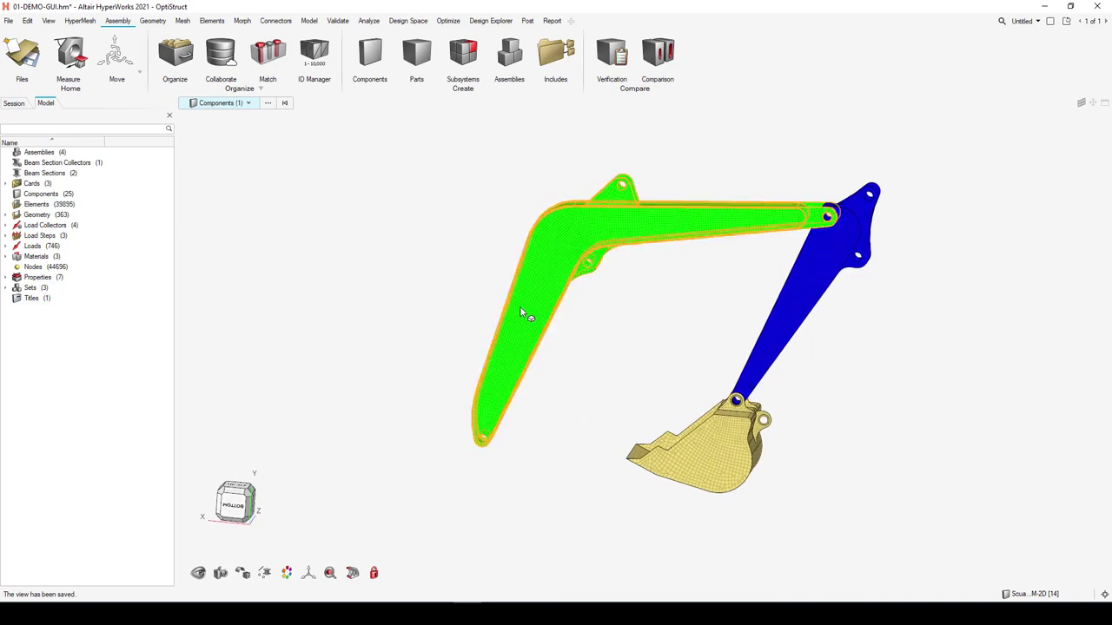
{"action": "left_click", "coordinate": [517, 318]}
{"action": "right_click", "coordinate": [463, 262]}
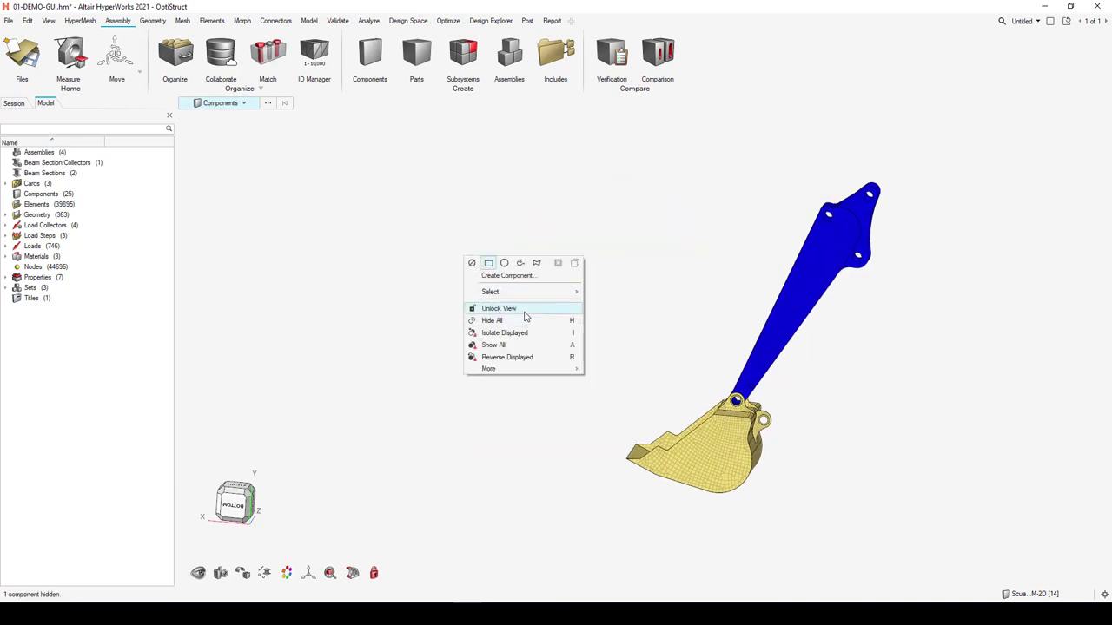
{"action": "left_click", "coordinate": [530, 348]}
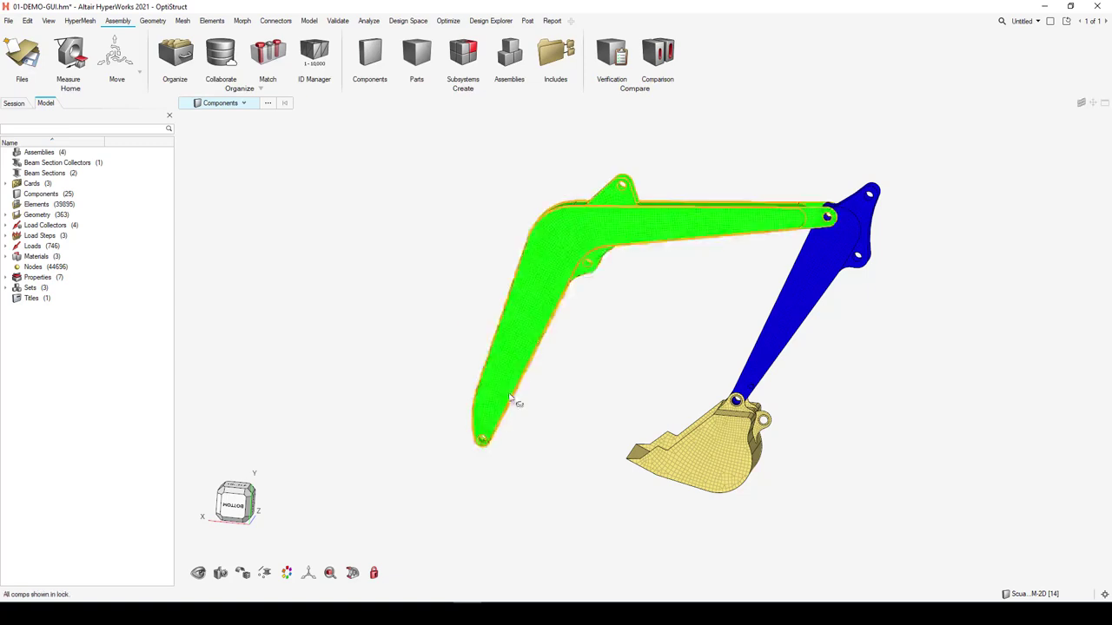
{"action": "right_click", "coordinate": [399, 439]}
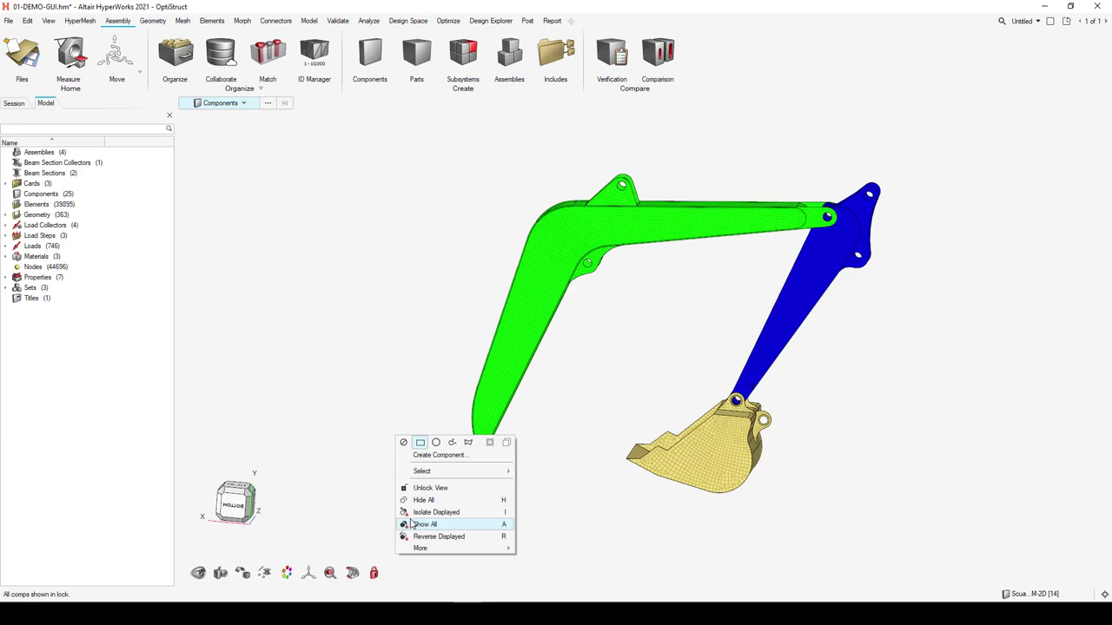
{"action": "left_click", "coordinate": [412, 525]}
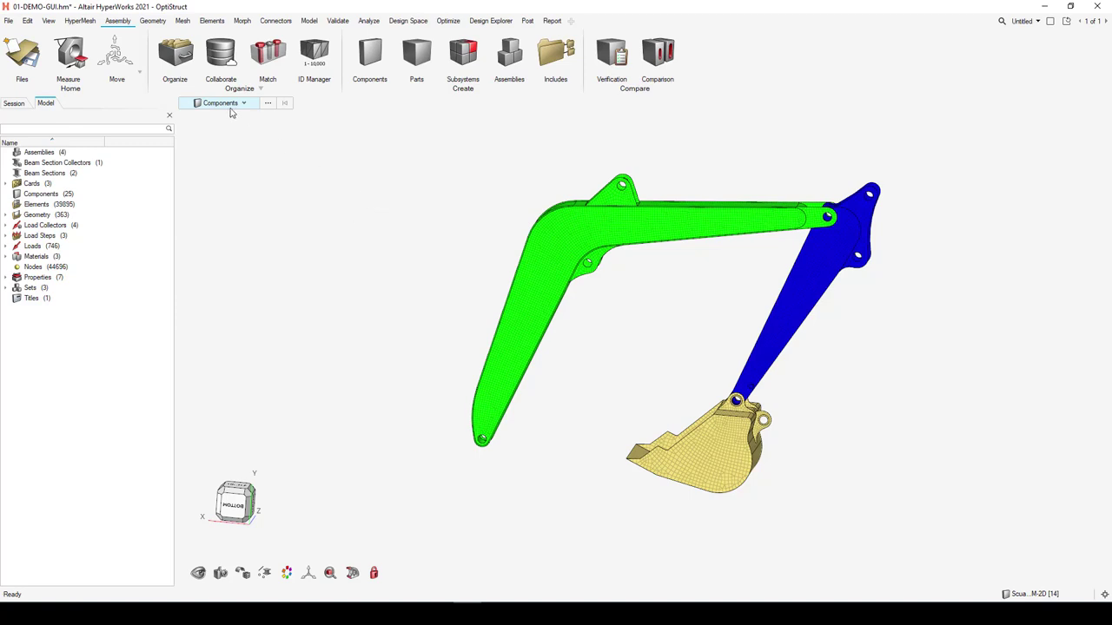
Step: Create a component named New
{"action": "right_click", "coordinate": [300, 171]}
{"action": "left_click", "coordinate": [340, 185]}
{"action": "type", "text": "ew"}
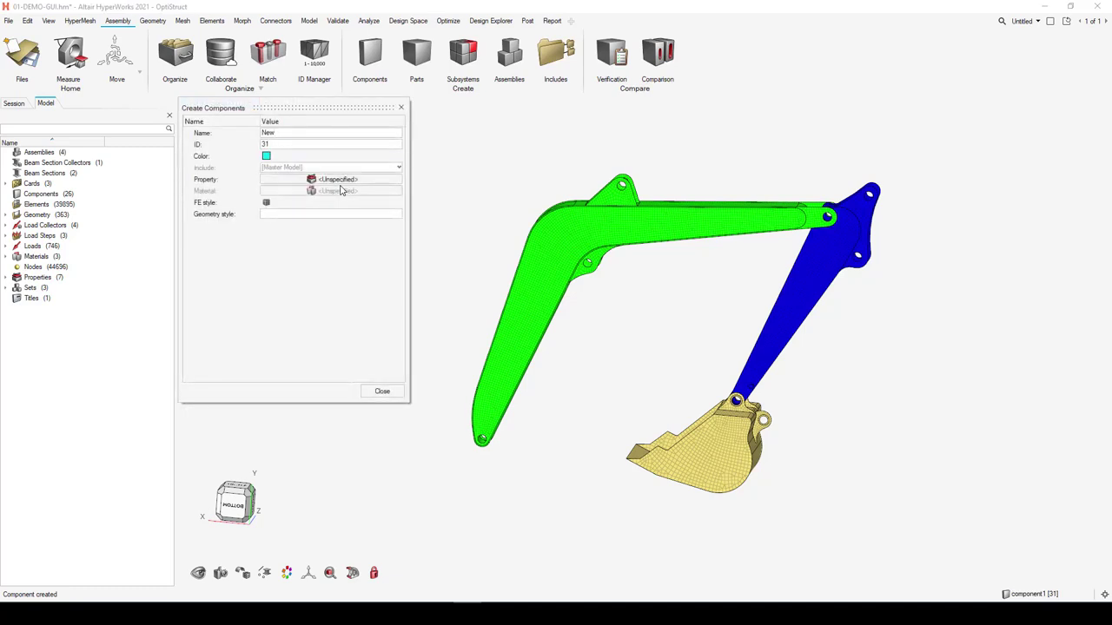
{"action": "key", "text": "Return"}
{"action": "left_click", "coordinate": [379, 392]}
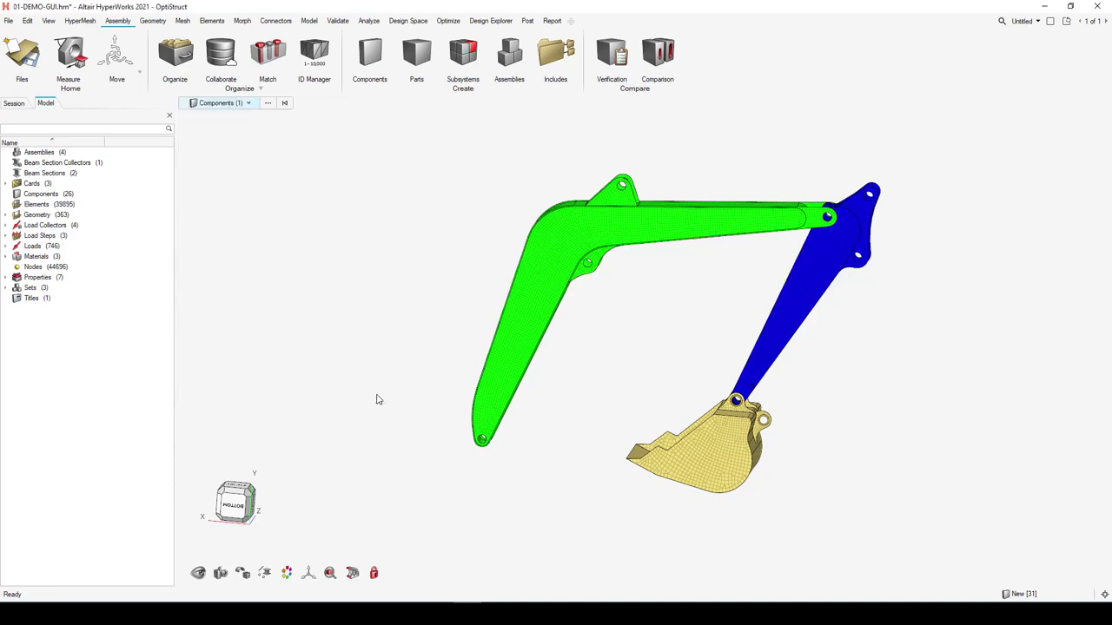
Step: Open the list of all components from the model browser and go to the entry New
{"action": "middle_click_drag", "start_coordinate": [264, 207], "coordinate": [211, 223]}
{"action": "double_click", "coordinate": [90, 199]}
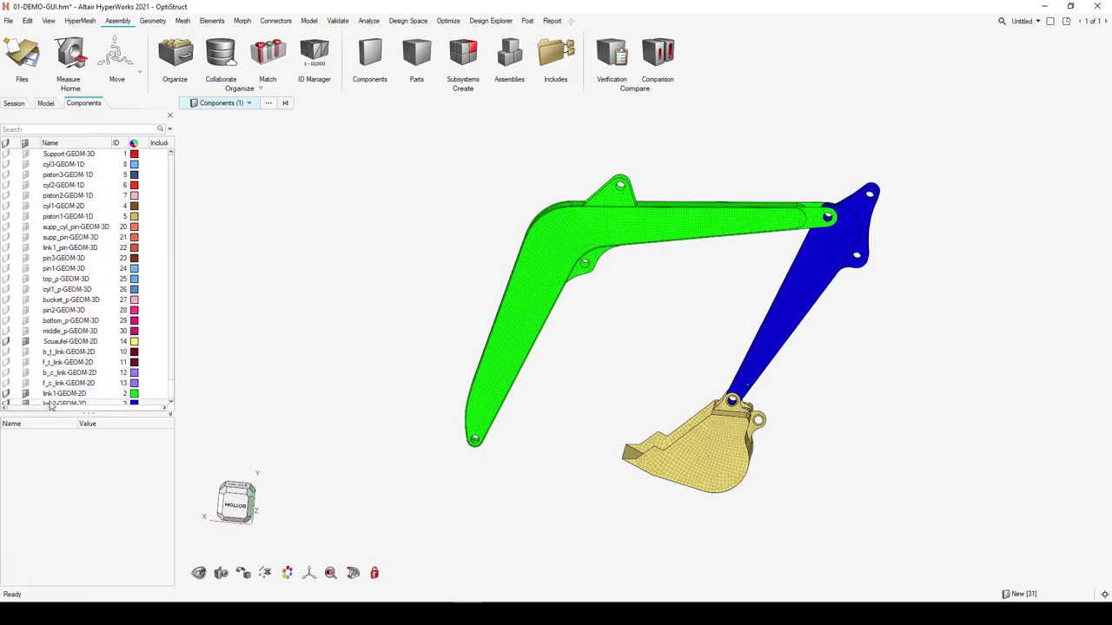
{"action": "scroll", "coordinate": [60, 356], "scroll_direction": "down", "scroll_amount": 1}
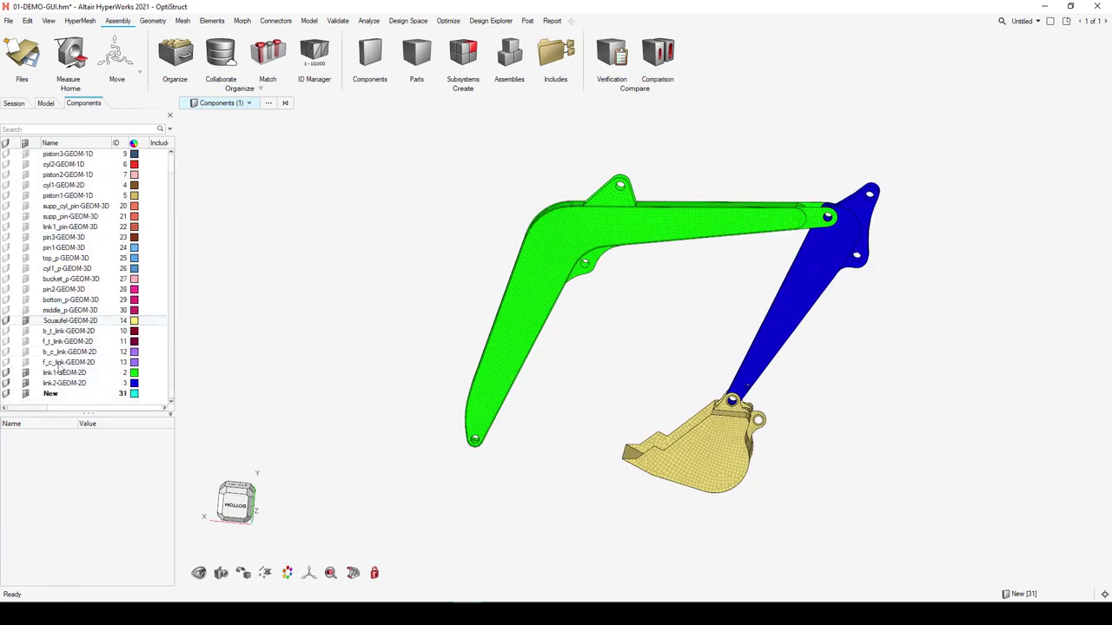
Step: Select all displayed elements, look through the available element selection methods, and clear the selection
{"action": "left_click", "coordinate": [438, 251]}
{"action": "key", "text": "e"}
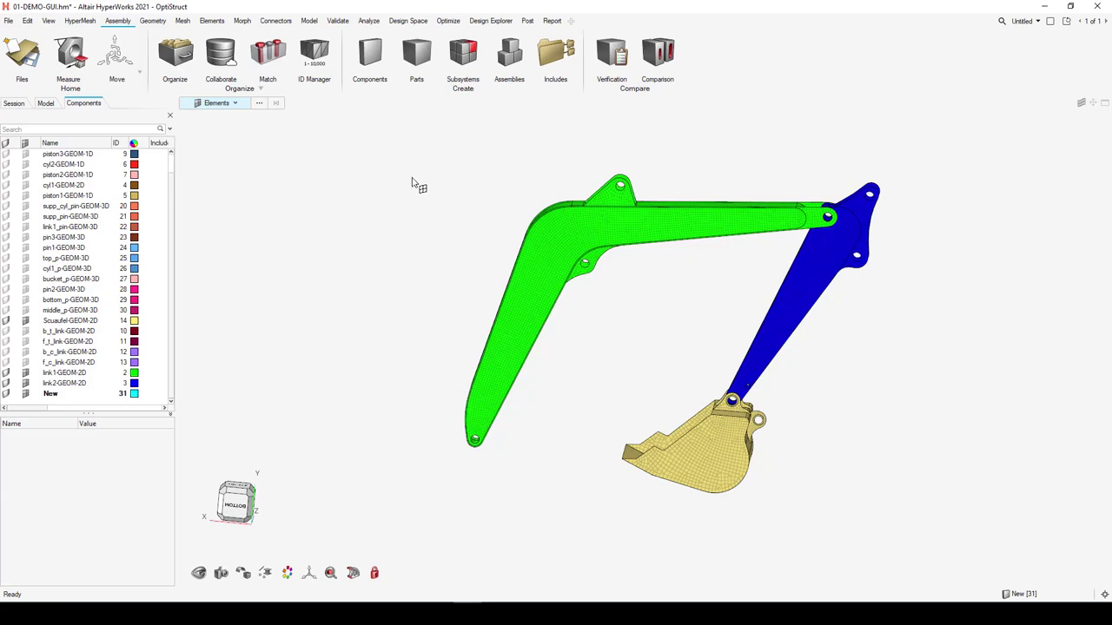
{"action": "key", "text": "ctrl+a"}
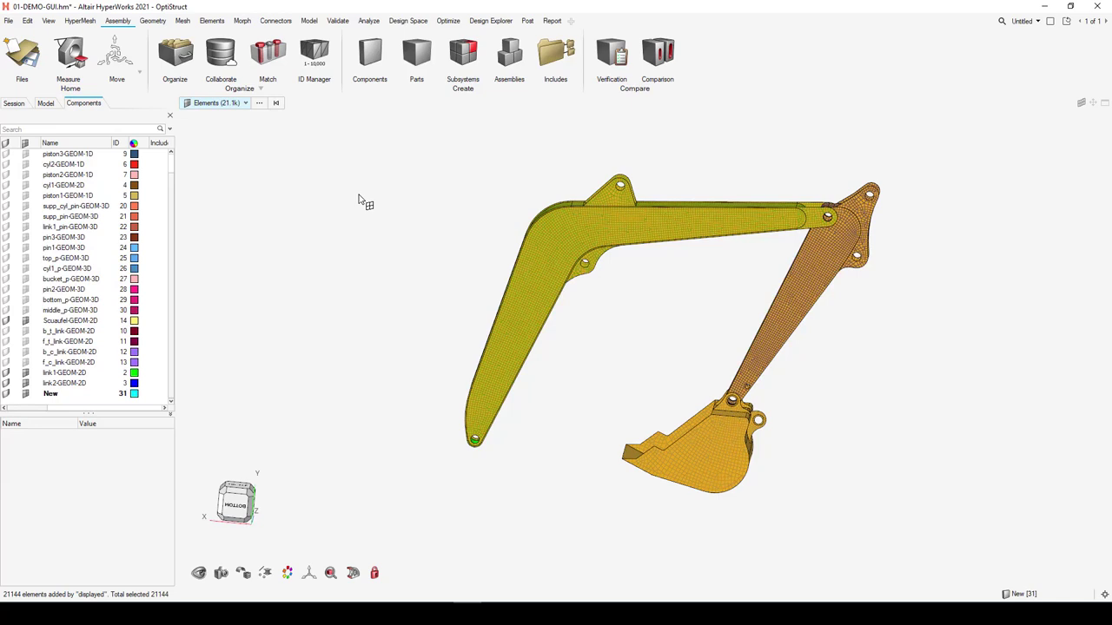
{"action": "right_click", "coordinate": [475, 267]}
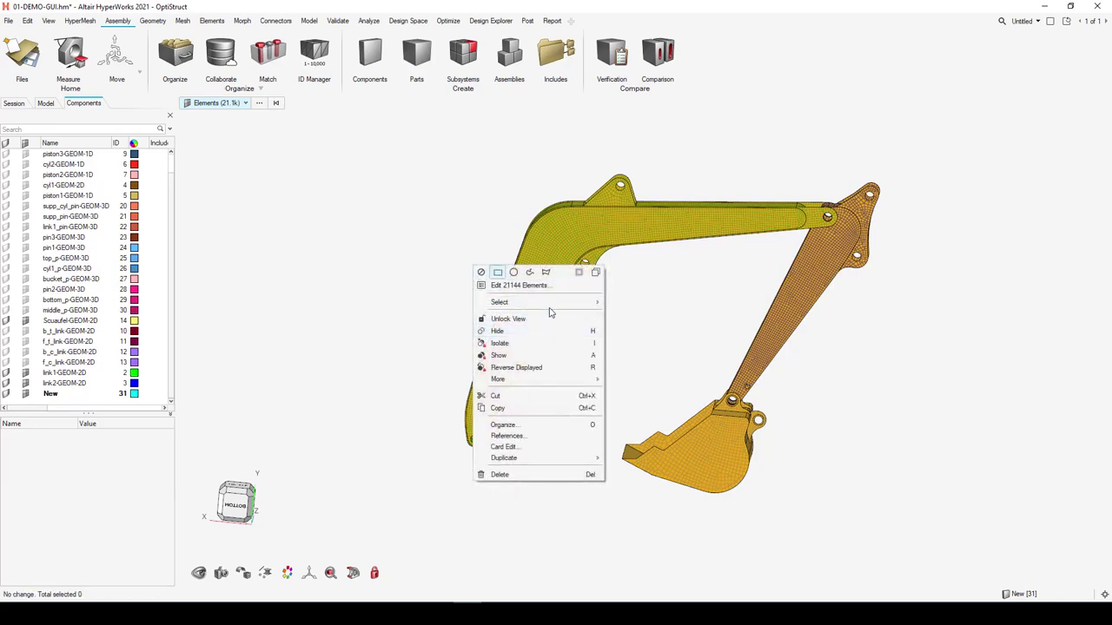
{"action": "mouse_move", "coordinate": [580, 306]}
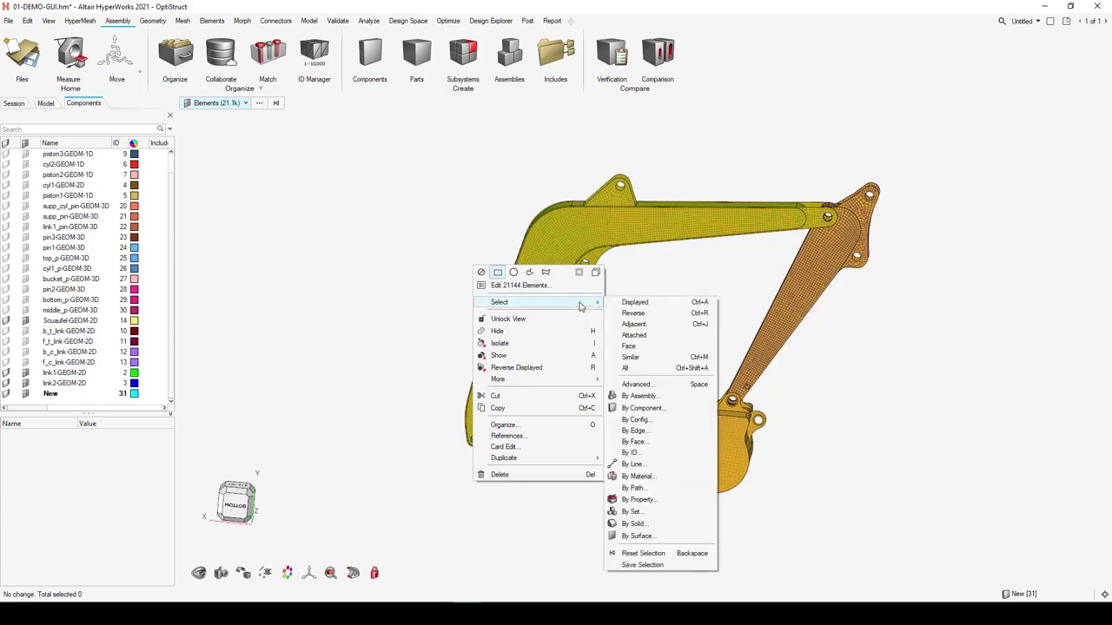
{"action": "left_click", "coordinate": [668, 270]}
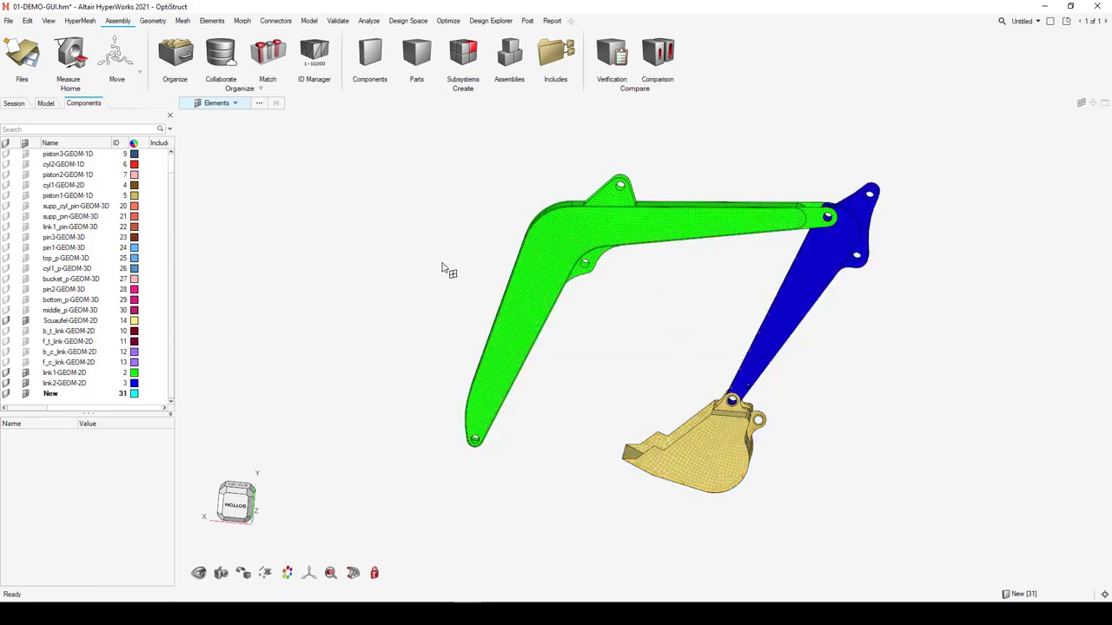
Step: Organize all displayed elements into the component New
{"action": "key", "text": "ctrl+a"}
{"action": "key", "text": "shift+F11"}
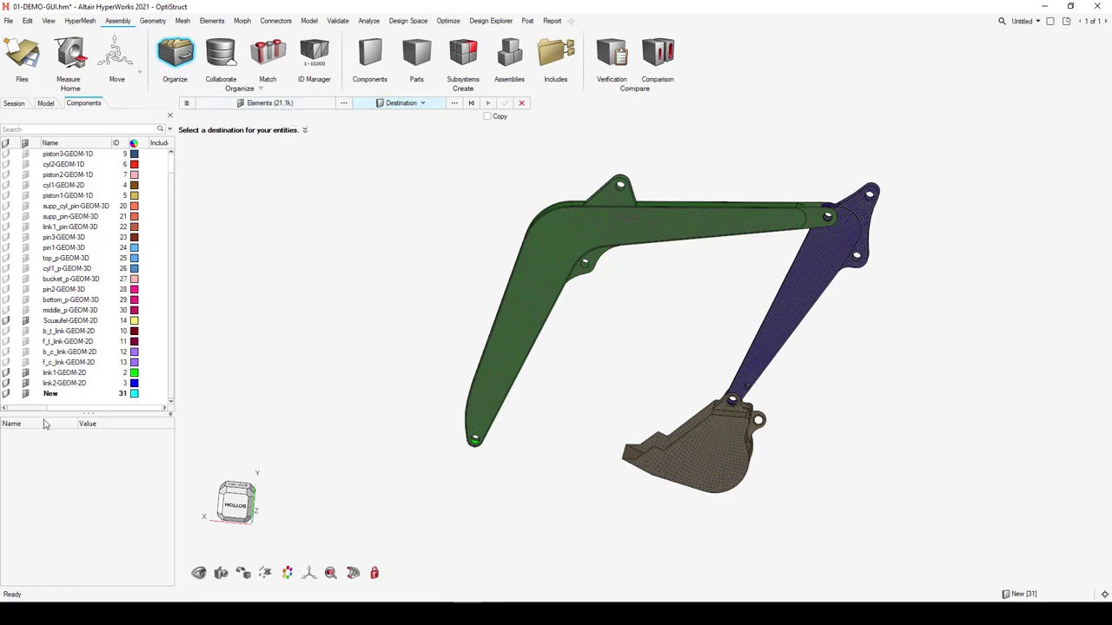
{"action": "left_click", "coordinate": [70, 395]}
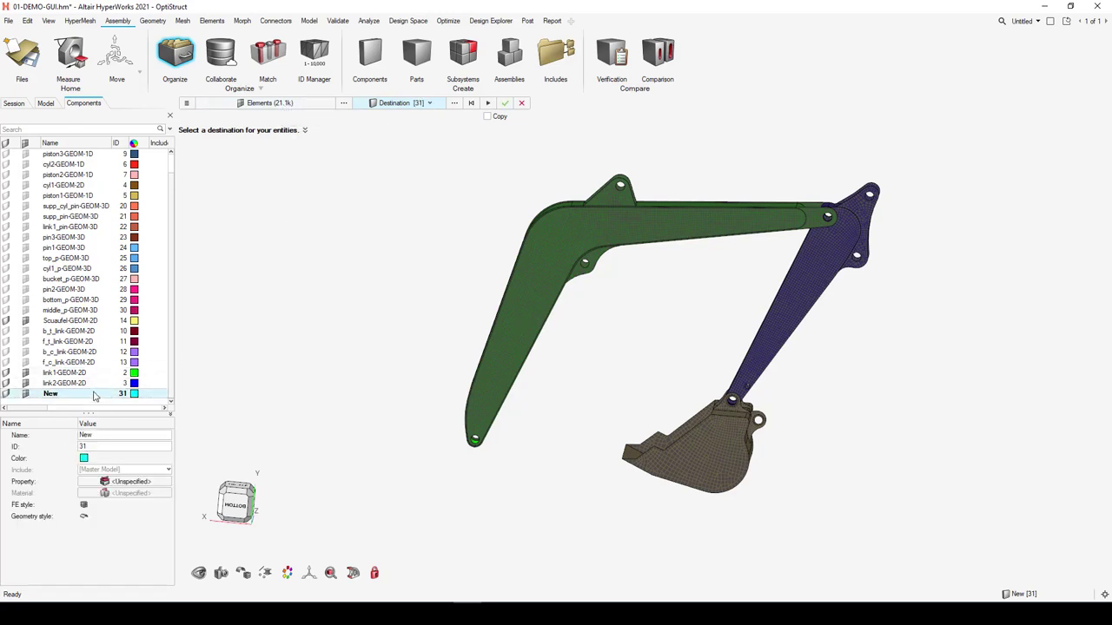
{"action": "middle_click", "coordinate": [443, 259]}
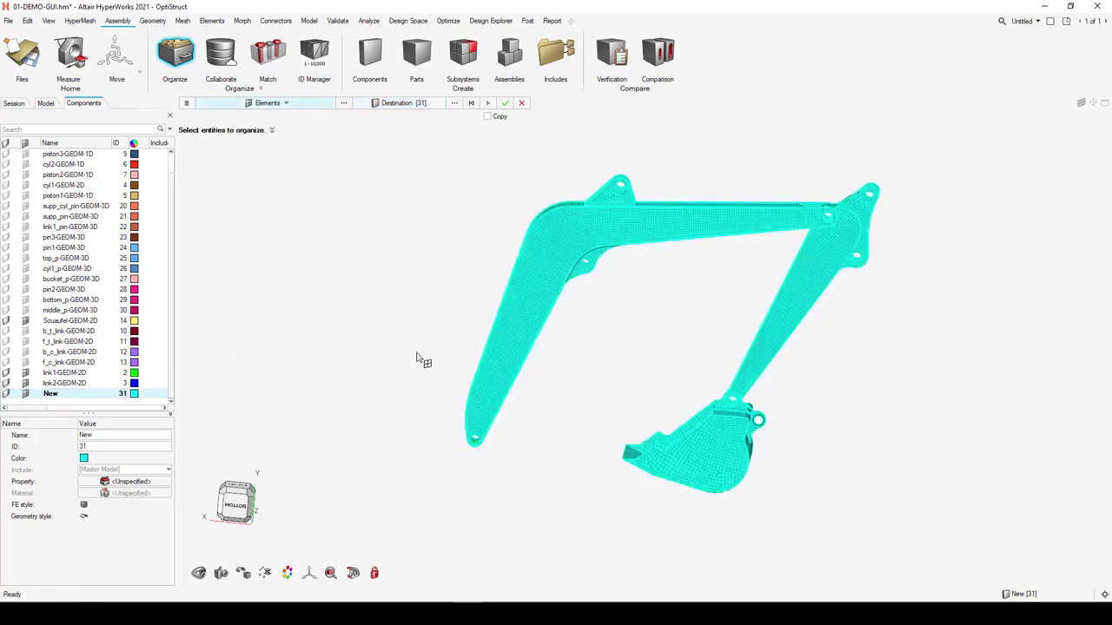
{"action": "mouse_move", "coordinate": [430, 354]}
{"action": "middle_mouse_down"}
{"action": "mouse_move", "coordinate": [390, 350]}
{"action": "mouse_move", "coordinate": [421, 340]}
{"action": "middle_mouse_up"}
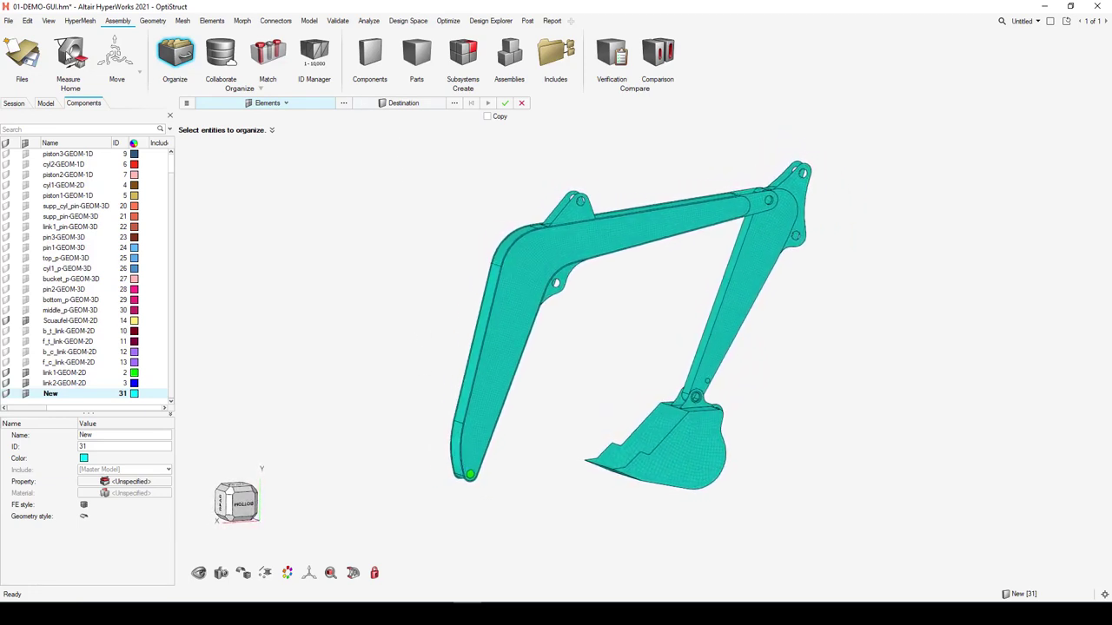
Step: Display the classic panel area and open the Organize command from its Tool page
{"action": "left_click", "coordinate": [49, 23]}
{"action": "left_click", "coordinate": [71, 142]}
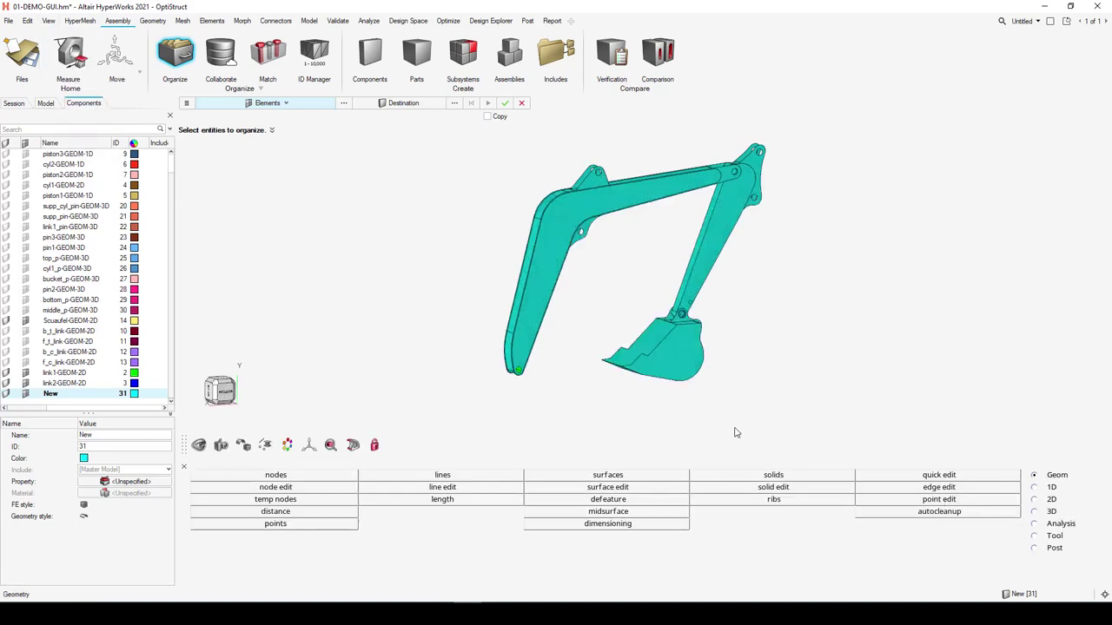
{"action": "left_click", "coordinate": [1051, 538]}
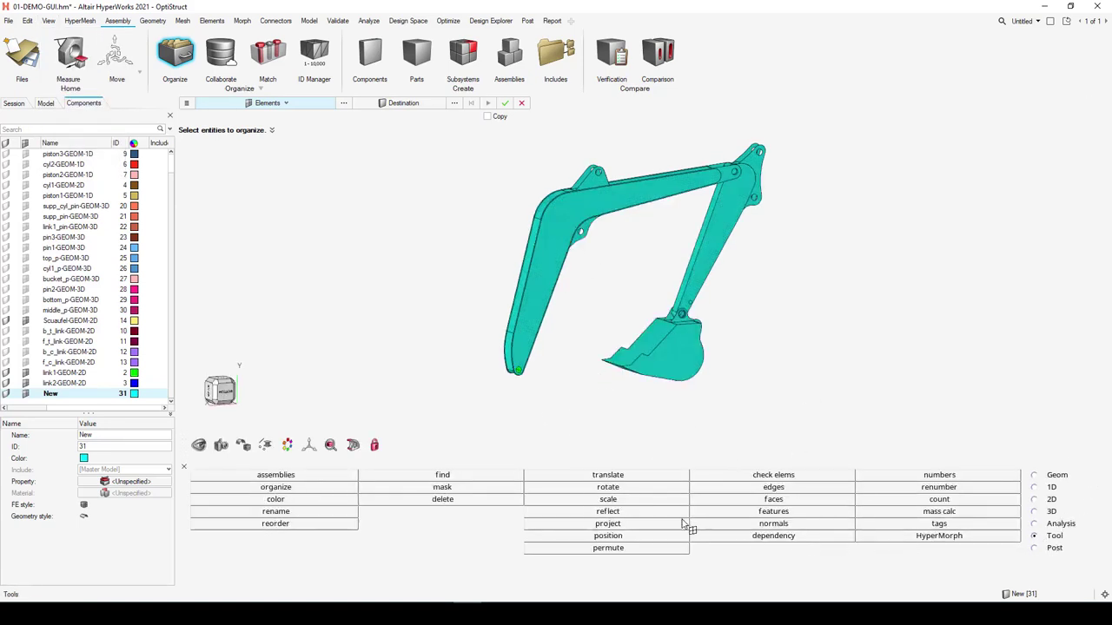
{"action": "left_click", "coordinate": [330, 490]}
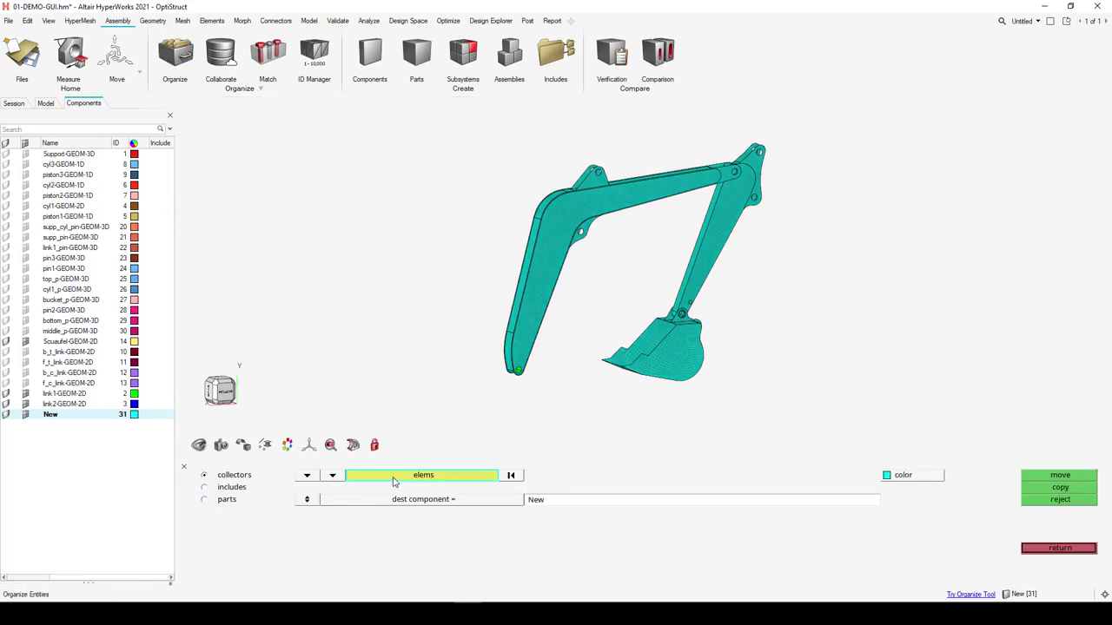
Step: Try to move the window-selected elements of the whole arm to the component middle_p-GEOM-3D, and leave the Organize tools
{"action": "left_click_drag", "start_coordinate": [475, 154], "coordinate": [838, 416], "text": "shift"}
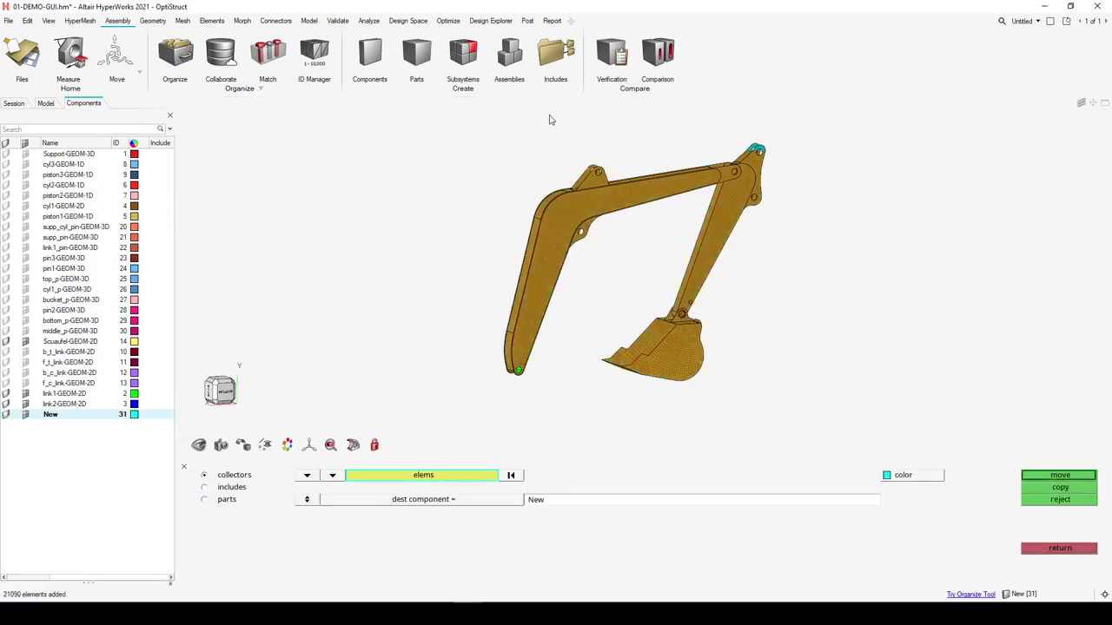
{"action": "left_click_drag", "start_coordinate": [556, 99], "coordinate": [863, 207], "text": "shift"}
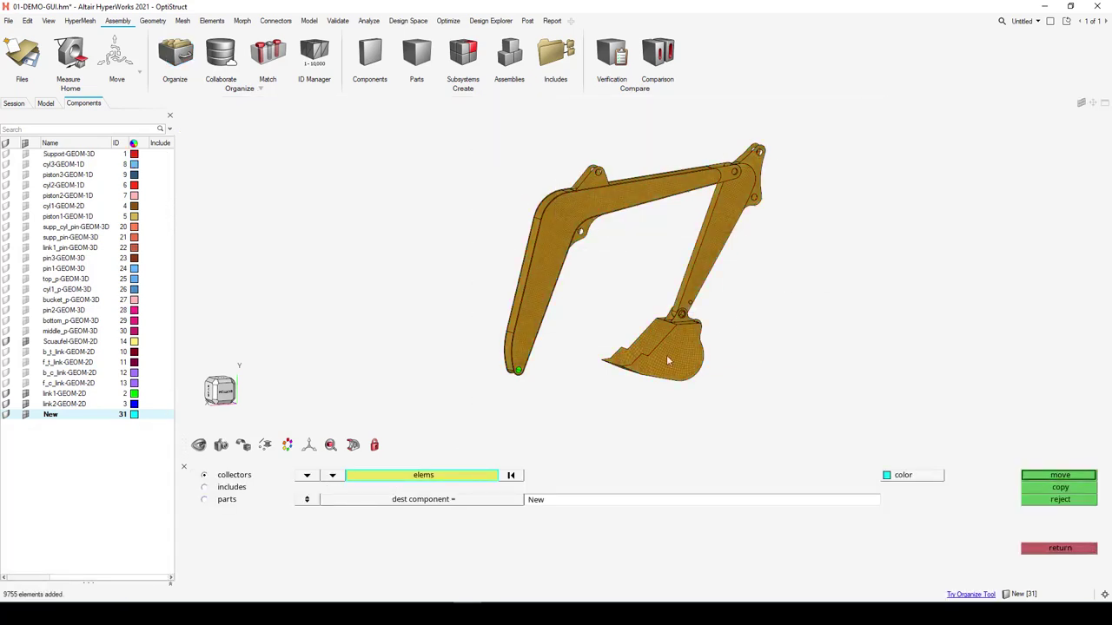
{"action": "left_click", "coordinate": [432, 501]}
{"action": "left_click", "coordinate": [1049, 503]}
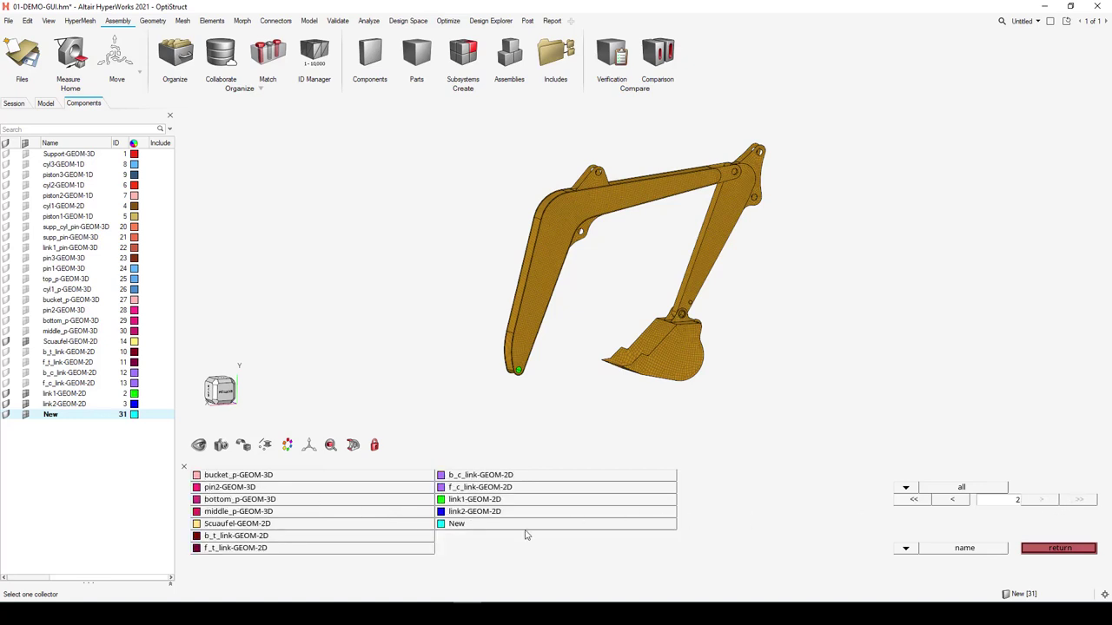
{"action": "left_click", "coordinate": [358, 511]}
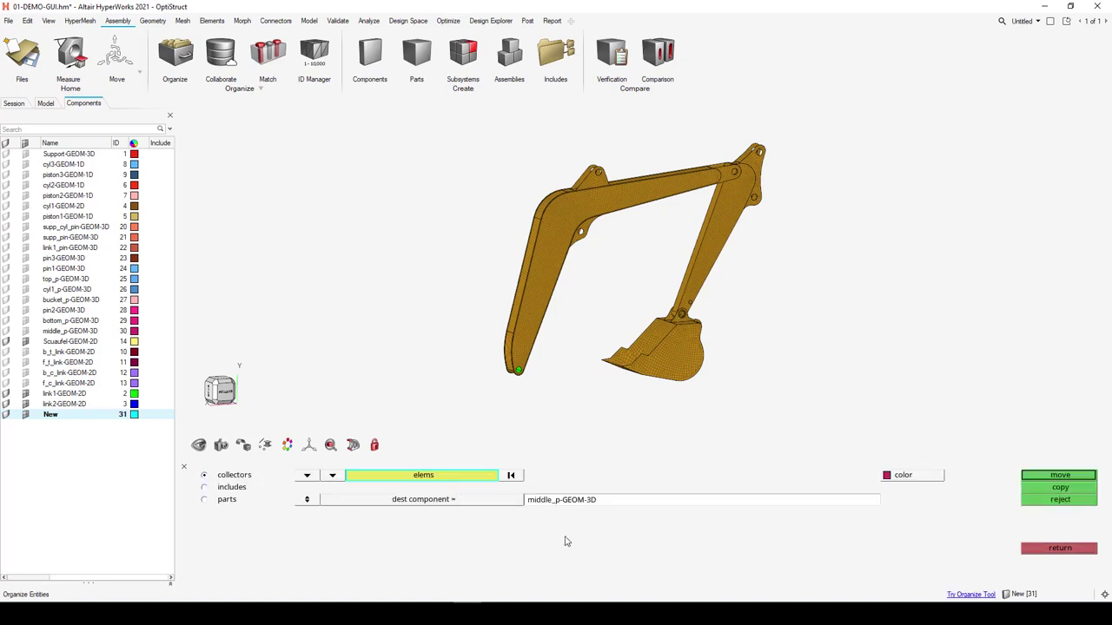
{"action": "left_click", "coordinate": [1053, 477]}
{"action": "left_click", "coordinate": [184, 467]}
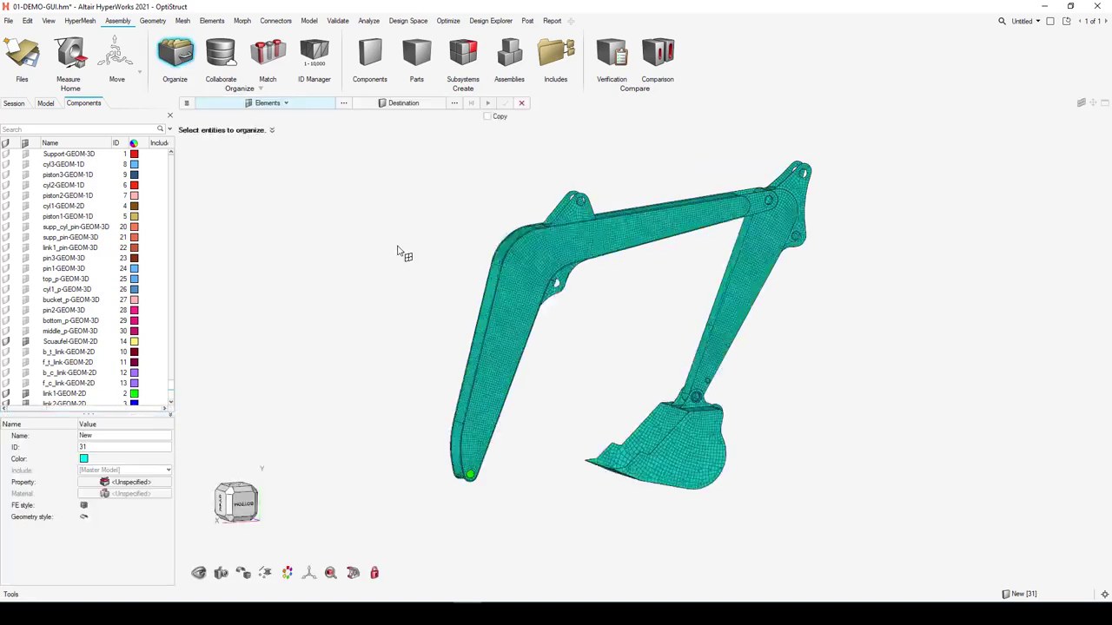
{"action": "key", "text": "Escape"}
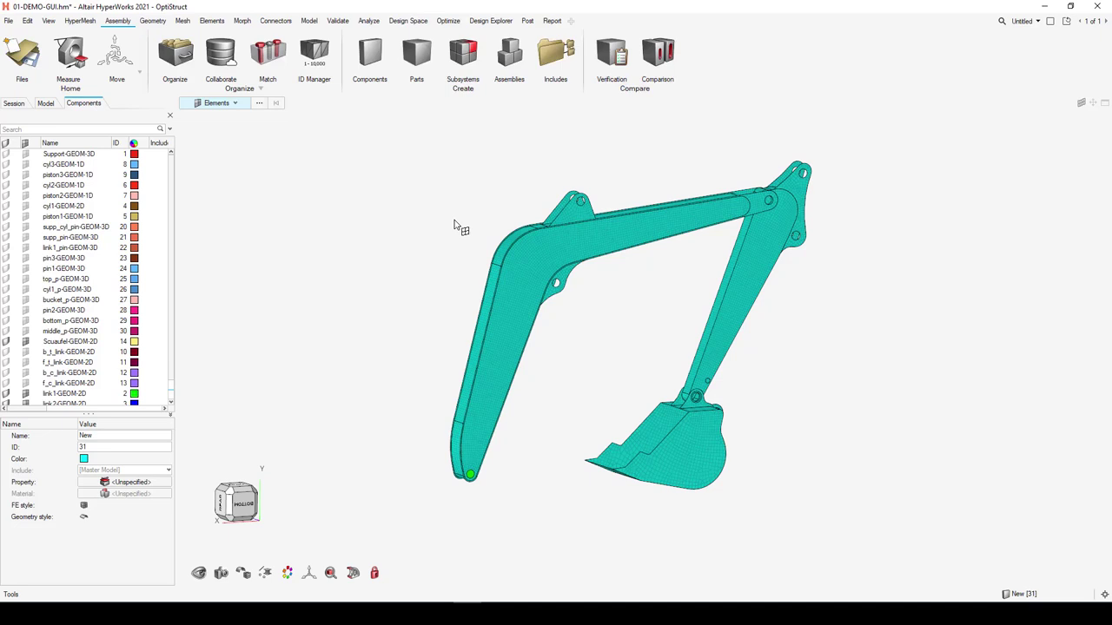
{"action": "scroll", "coordinate": [360, 311], "scroll_direction": "up", "scroll_amount": 1}
{"action": "scroll", "coordinate": [361, 311], "scroll_direction": "down", "scroll_amount": 2}
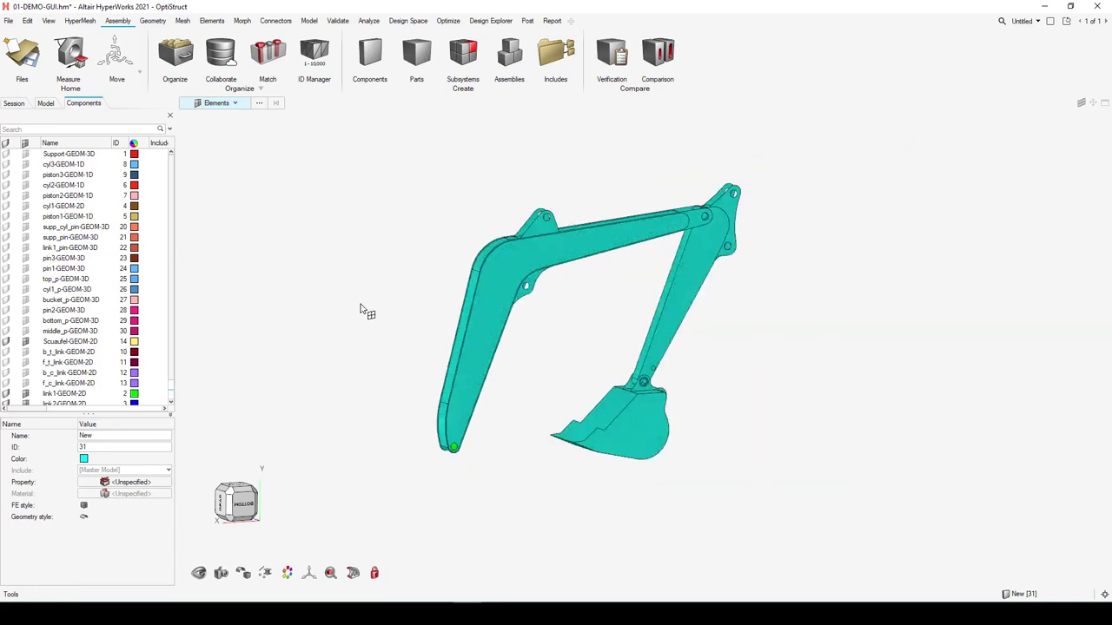
{"action": "right_click_drag", "start_coordinate": [361, 304], "coordinate": [343, 292]}
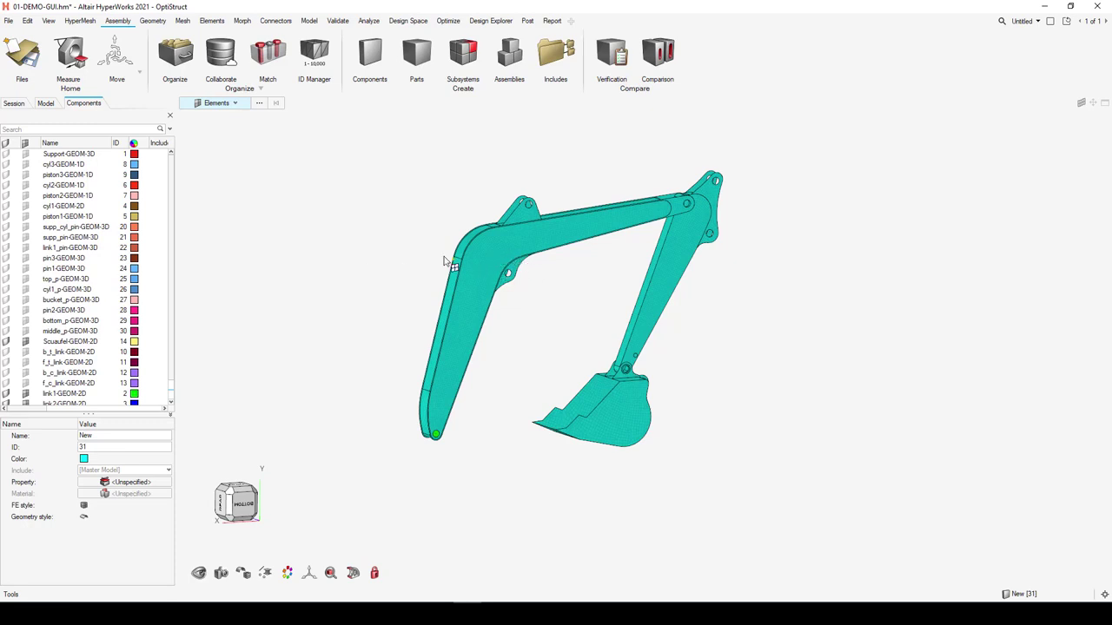
{"action": "scroll", "coordinate": [237, 340], "scroll_direction": "up", "scroll_amount": 1}
{"action": "right_click_drag", "start_coordinate": [386, 312], "coordinate": [332, 329]}
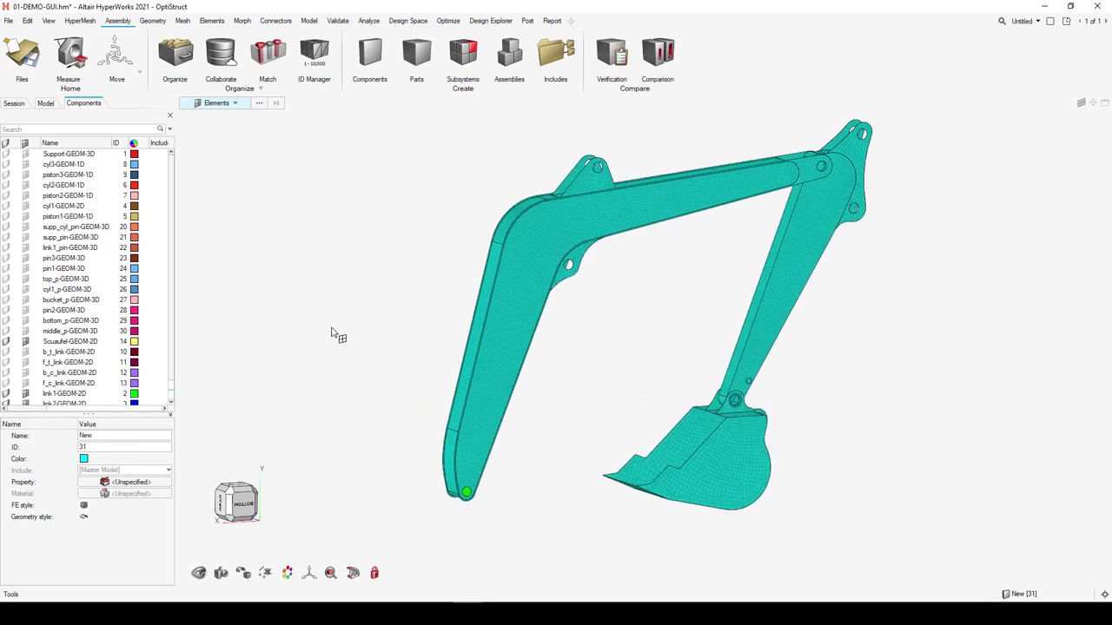
Step: Assign the property prop_t0170 to the component New, picking the component directly in the model
{"action": "key", "text": "c"}
{"action": "left_click_drag", "start_coordinate": [172, 343], "coordinate": [176, 368]}
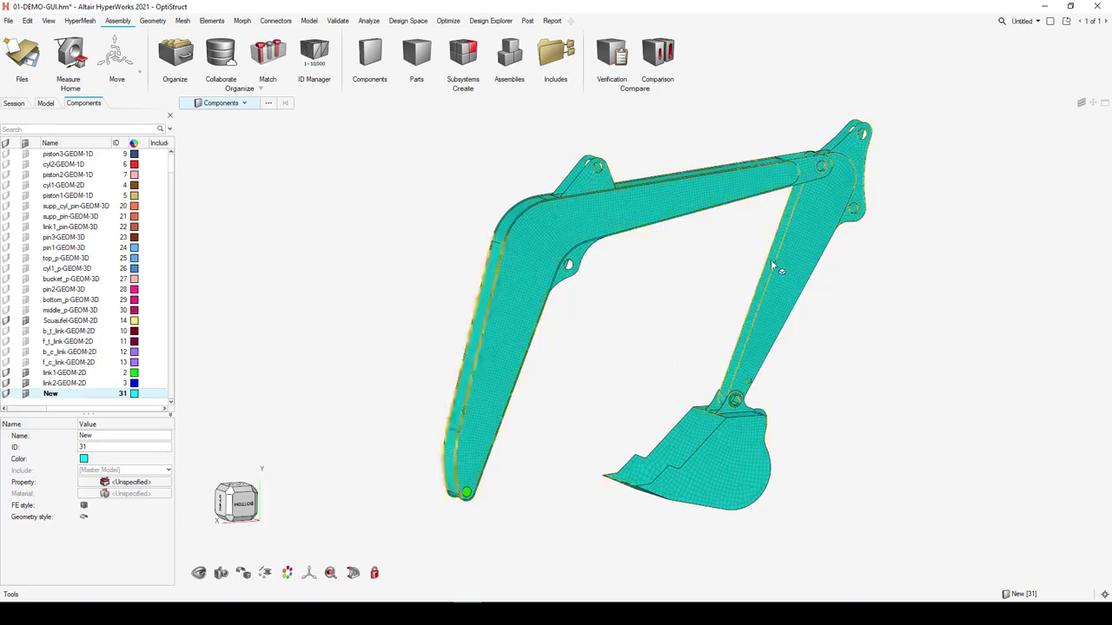
{"action": "double_click", "coordinate": [709, 207]}
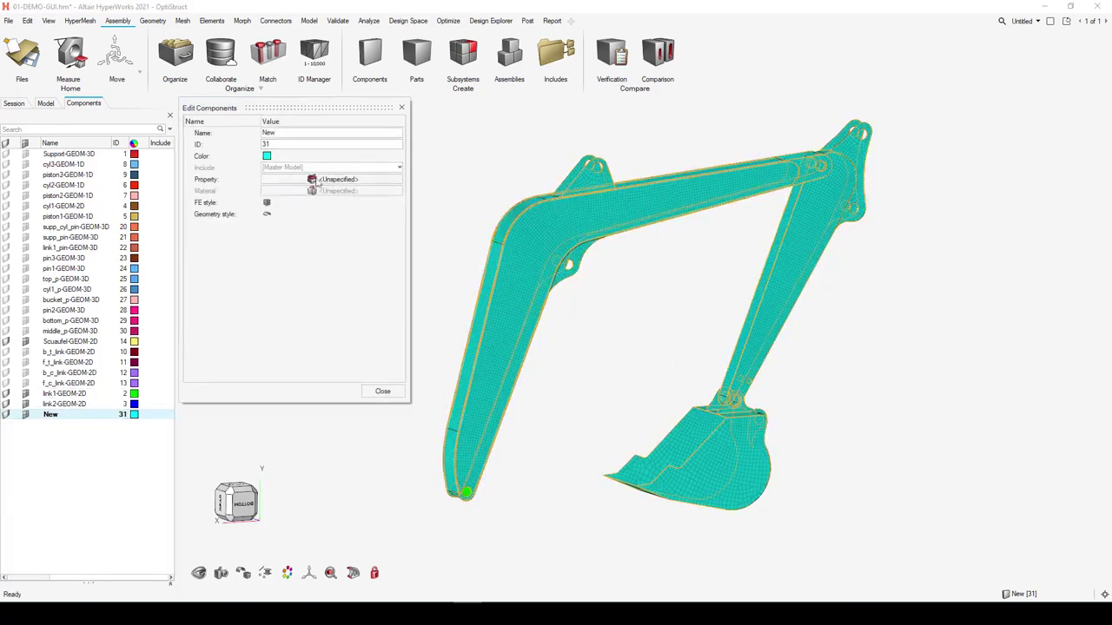
{"action": "left_click", "coordinate": [269, 135]}
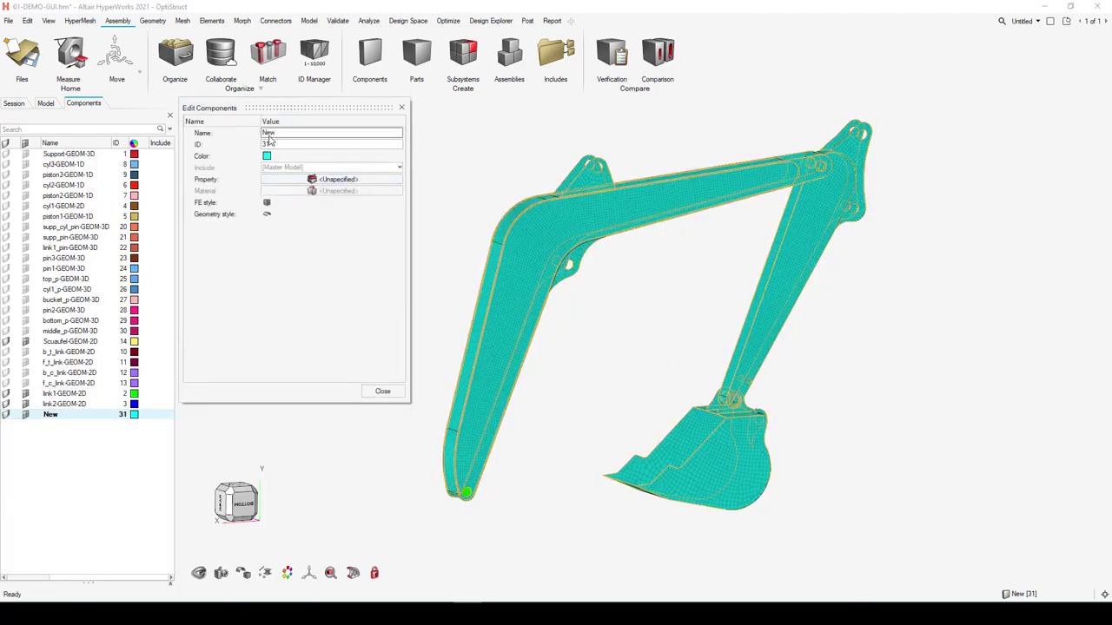
{"action": "left_click", "coordinate": [311, 179]}
{"action": "left_click", "coordinate": [357, 191]}
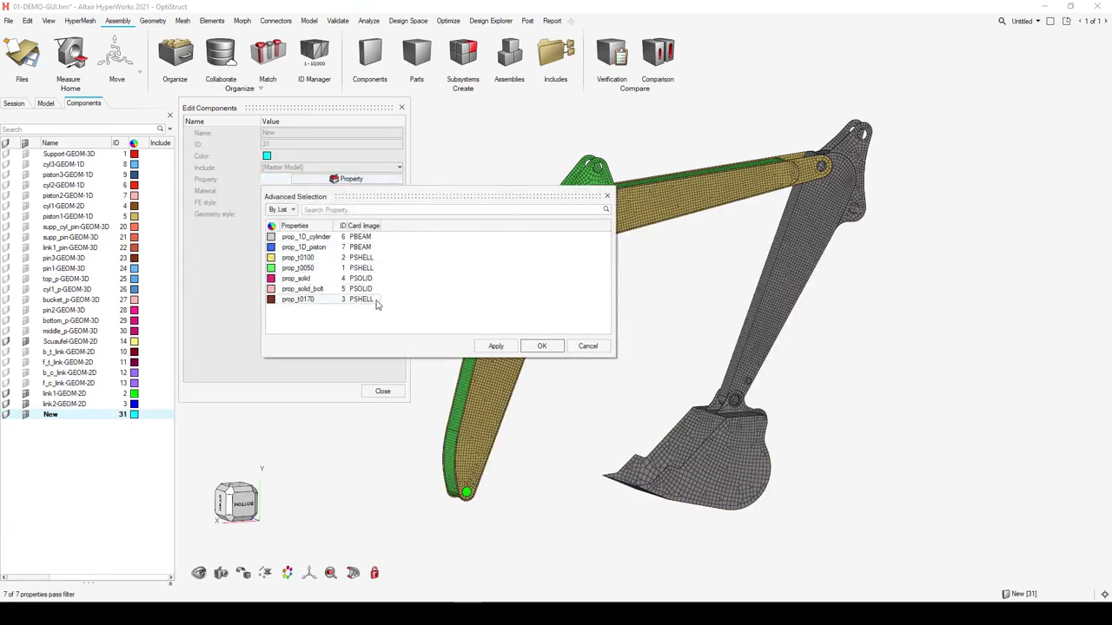
{"action": "left_click", "coordinate": [318, 300]}
{"action": "left_click", "coordinate": [541, 346]}
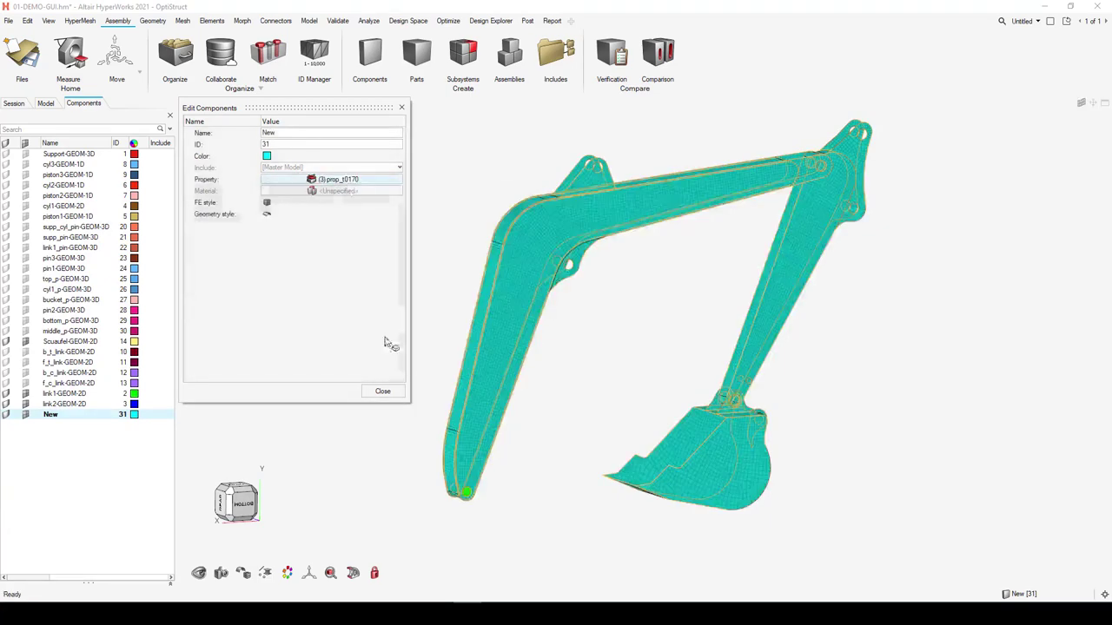
{"action": "left_click", "coordinate": [383, 392]}
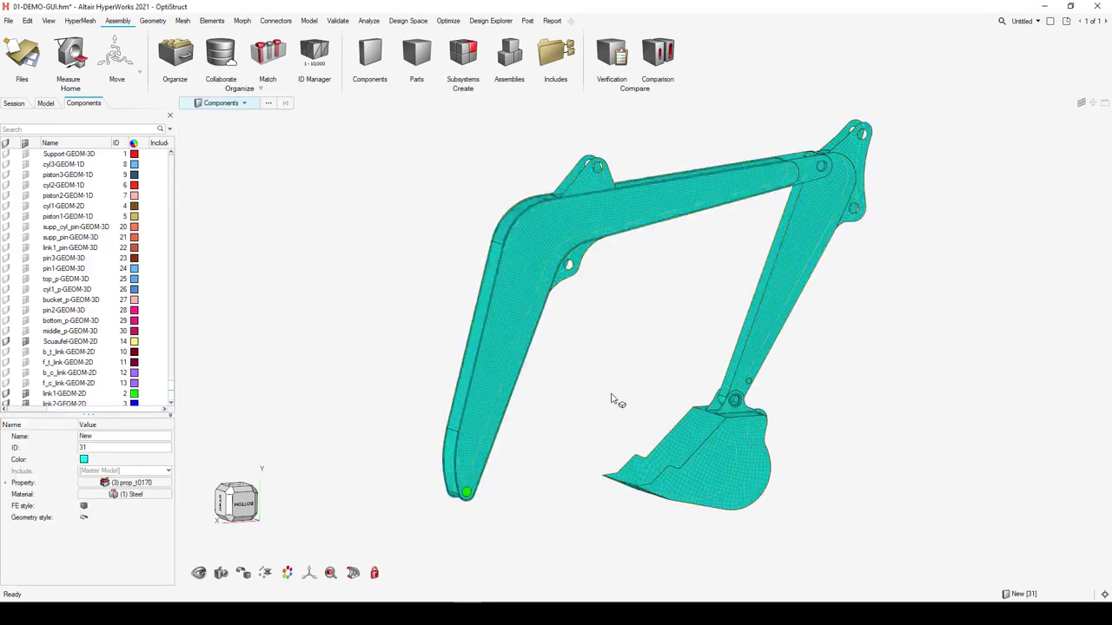
Step: Display the shell elements of the excavator arm with their thickness and unlock the view
{"action": "middle_click_drag", "start_coordinate": [606, 410], "coordinate": [270, 576]}
{"action": "mouse_move", "coordinate": [269, 577]}
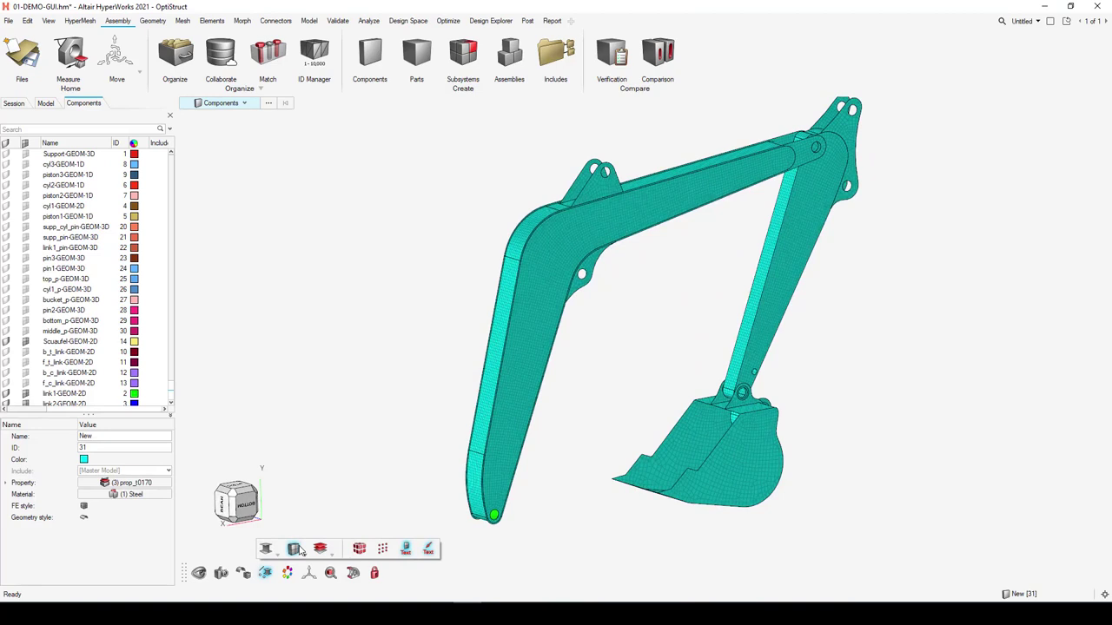
{"action": "left_click", "coordinate": [296, 550]}
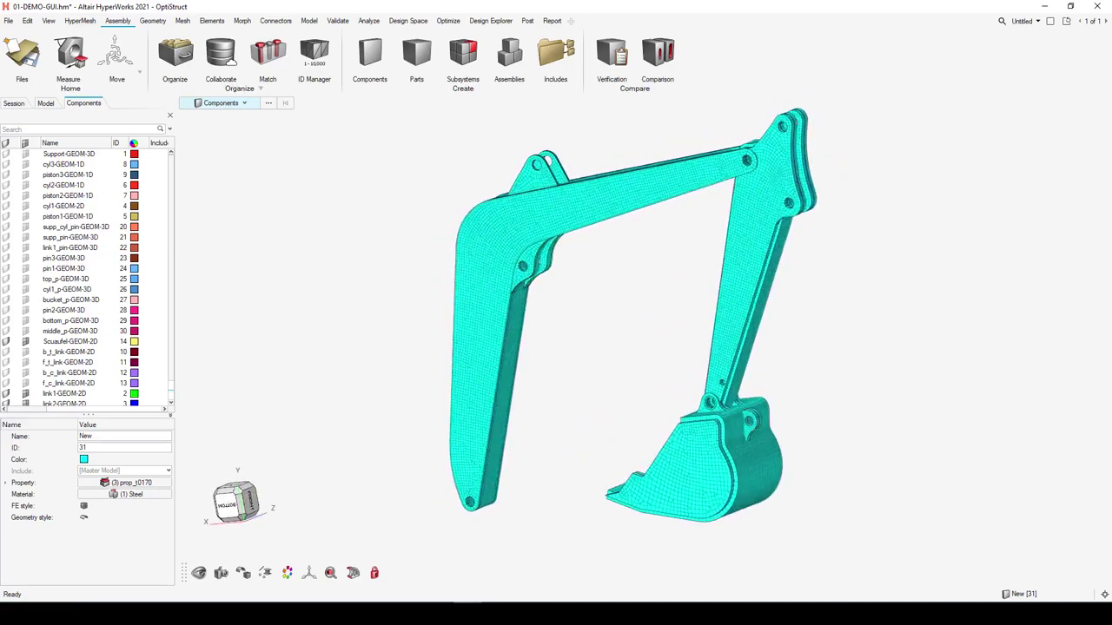
{"action": "left_click", "coordinate": [376, 575]}
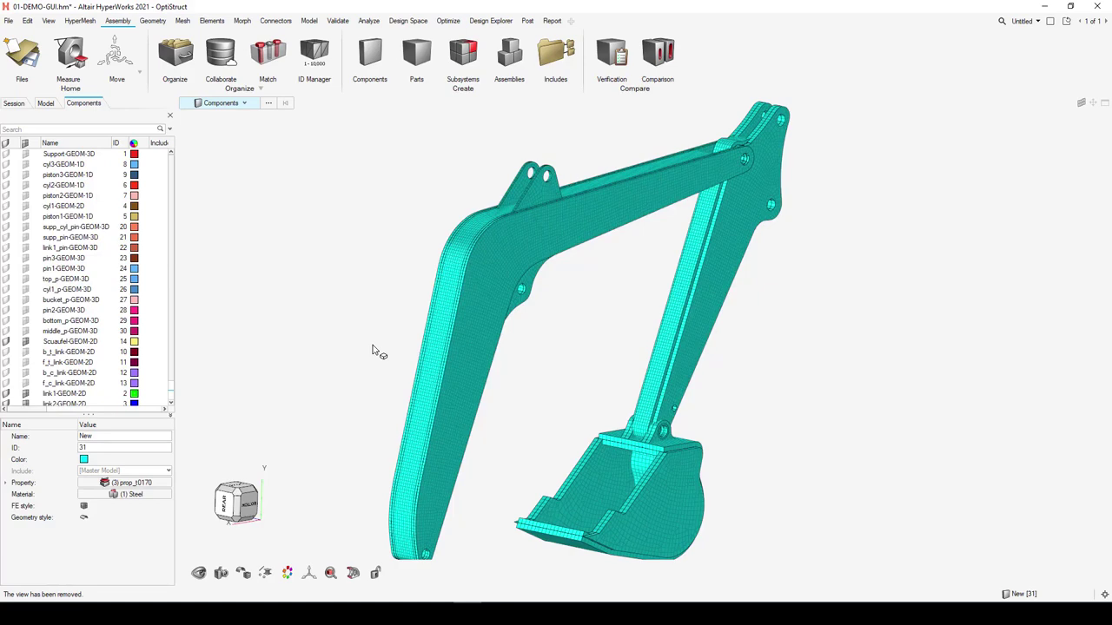
Step: Set the thickness T of the shell property used by the bucket and its link to 1
{"action": "key", "text": "p"}
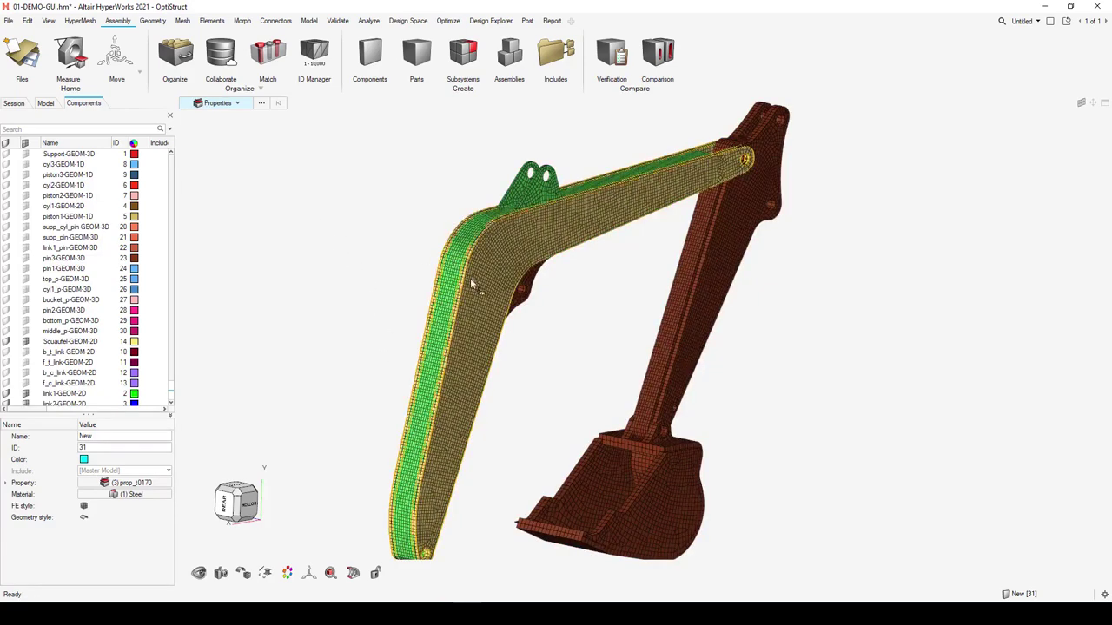
{"action": "double_click", "coordinate": [657, 477]}
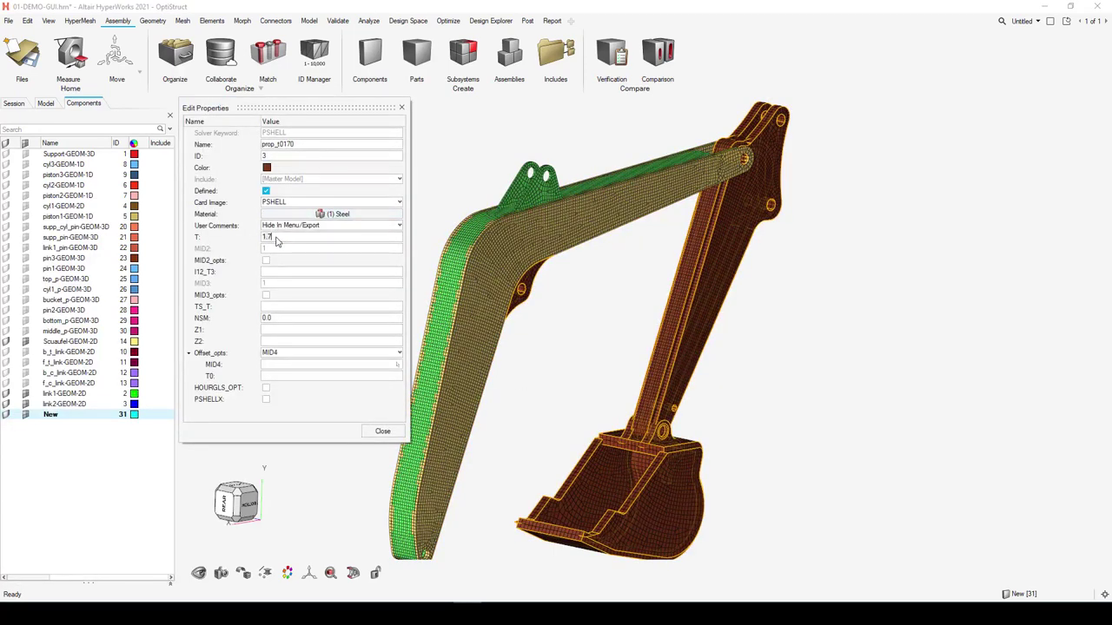
{"action": "type", "text": "1"}
{"action": "key", "text": "Return"}
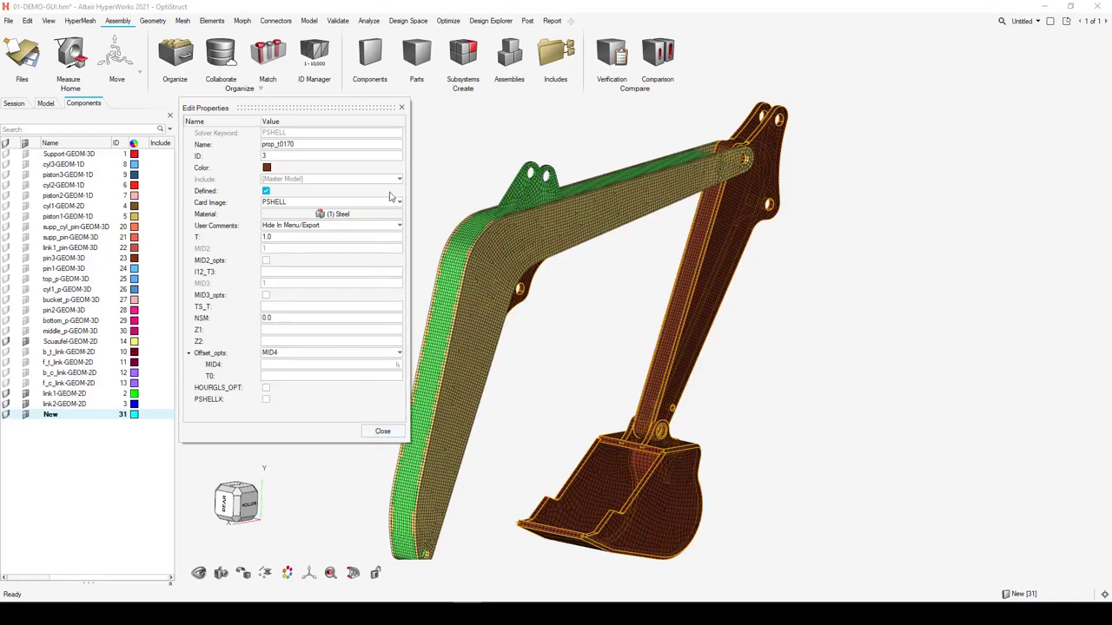
{"action": "left_click", "coordinate": [401, 107]}
Step: Create a section cut normal to the Z axis through the excavator arm, inspect the inside, and close the section cut settings
{"action": "left_click", "coordinate": [353, 573]}
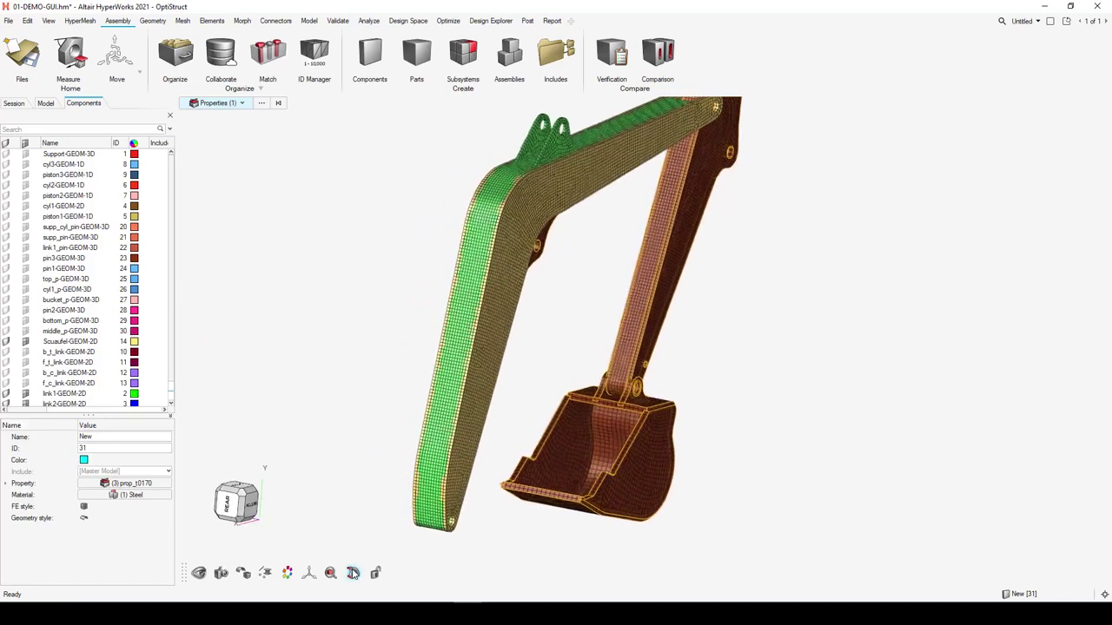
{"action": "left_click", "coordinate": [353, 573]}
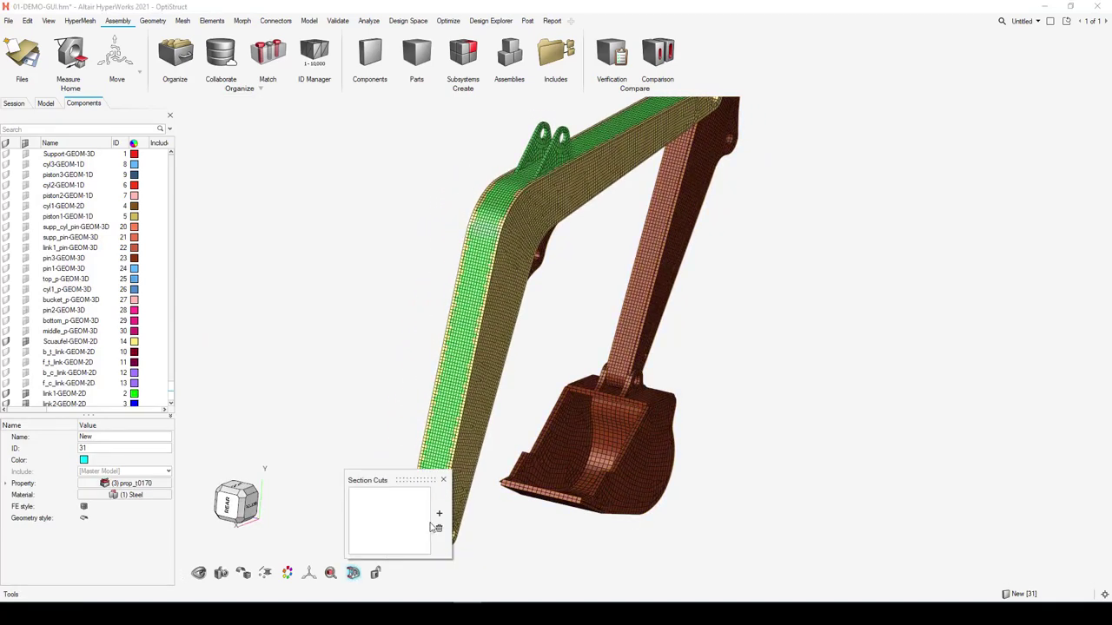
{"action": "left_click", "coordinate": [439, 513]}
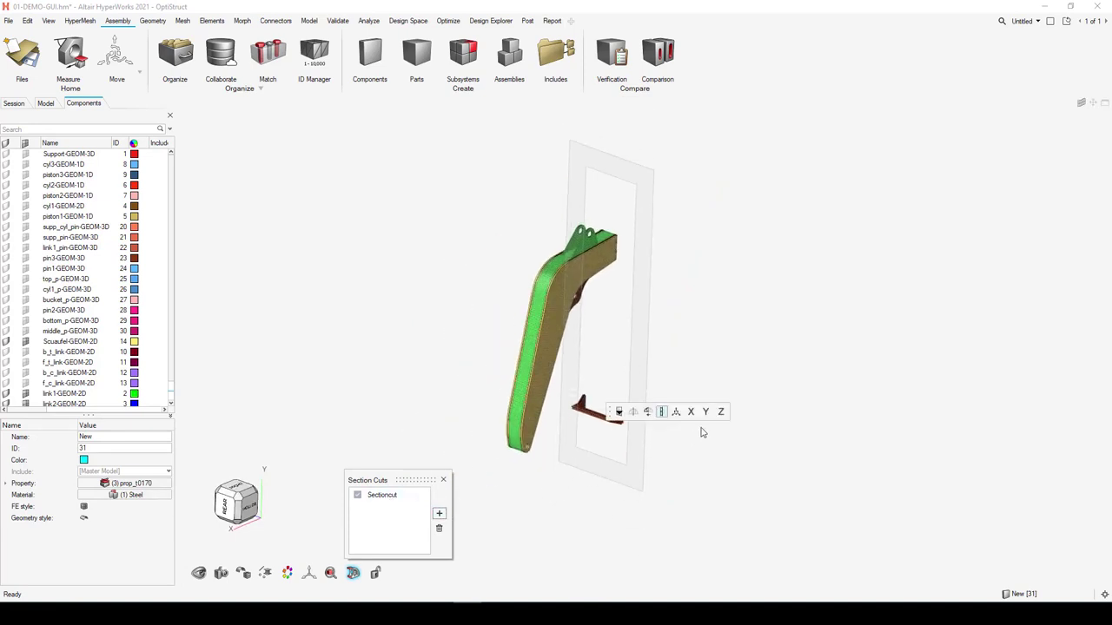
{"action": "left_click", "coordinate": [720, 411]}
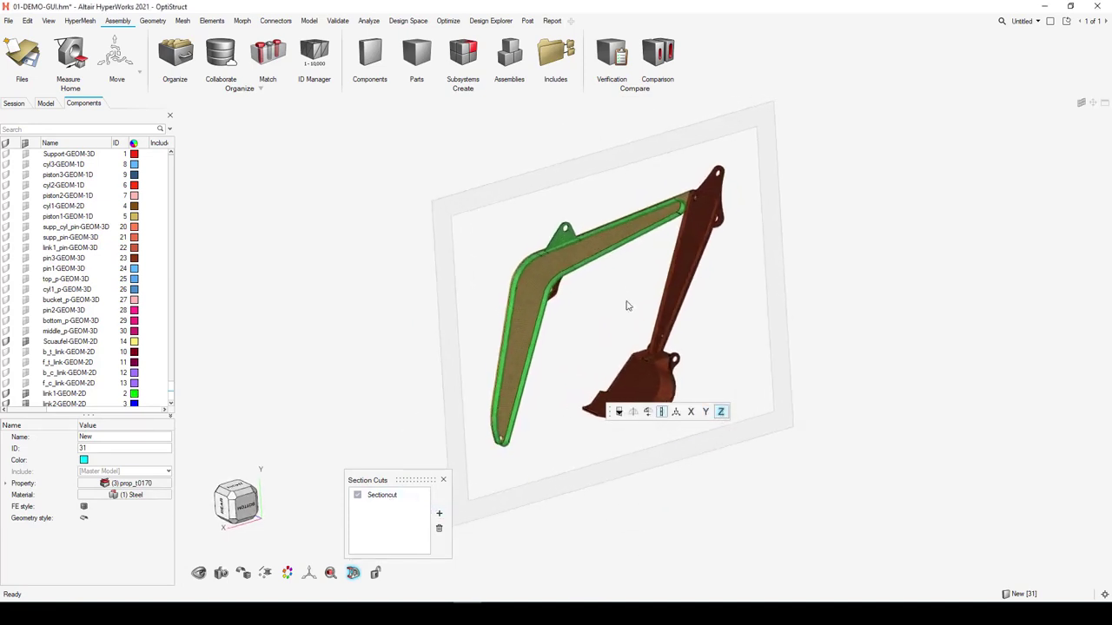
{"action": "middle_click_drag", "start_coordinate": [629, 306], "coordinate": [861, 345]}
{"action": "mouse_move", "coordinate": [462, 376]}
{"action": "middle_mouse_down"}
{"action": "mouse_move", "coordinate": [657, 472]}
{"action": "mouse_move", "coordinate": [628, 401]}
{"action": "middle_mouse_up"}
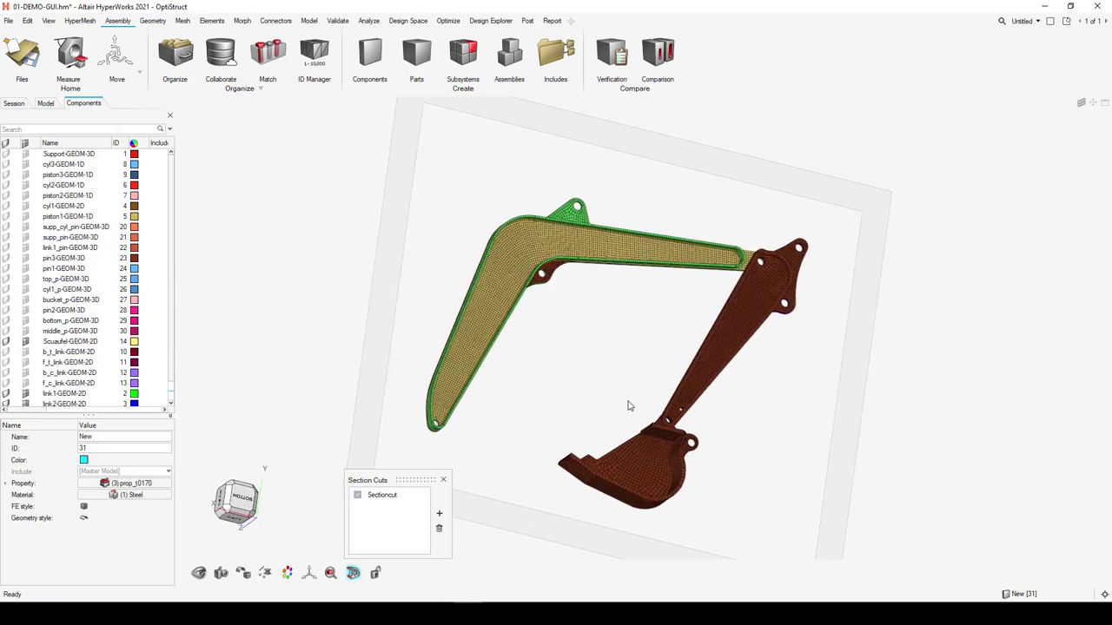
{"action": "left_click", "coordinate": [443, 479]}
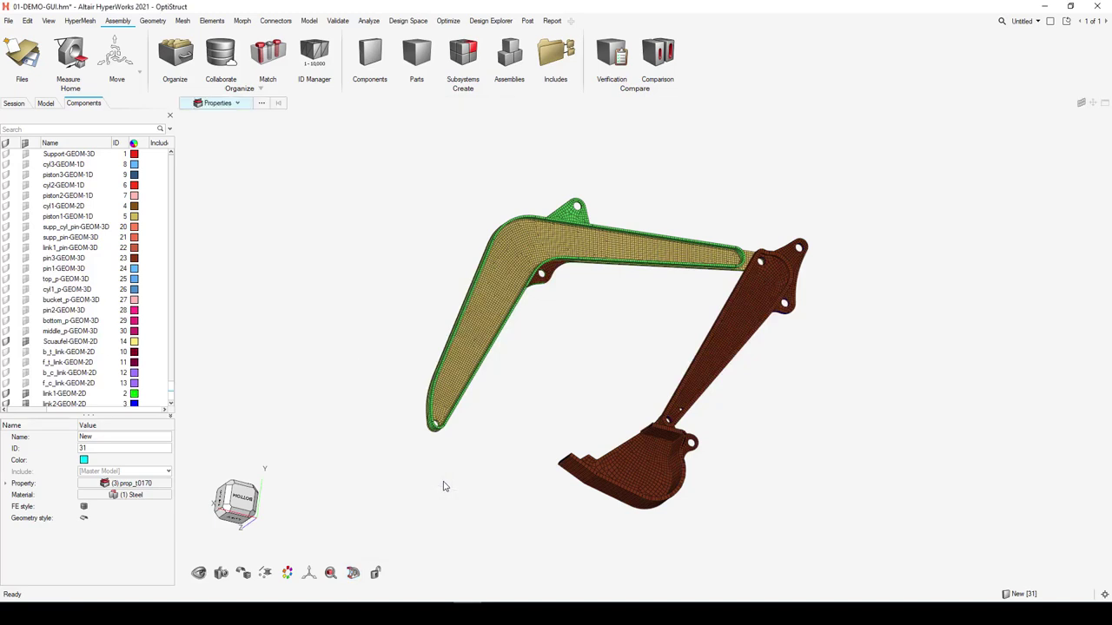
{"action": "middle_click_drag", "start_coordinate": [455, 484], "coordinate": [432, 358]}
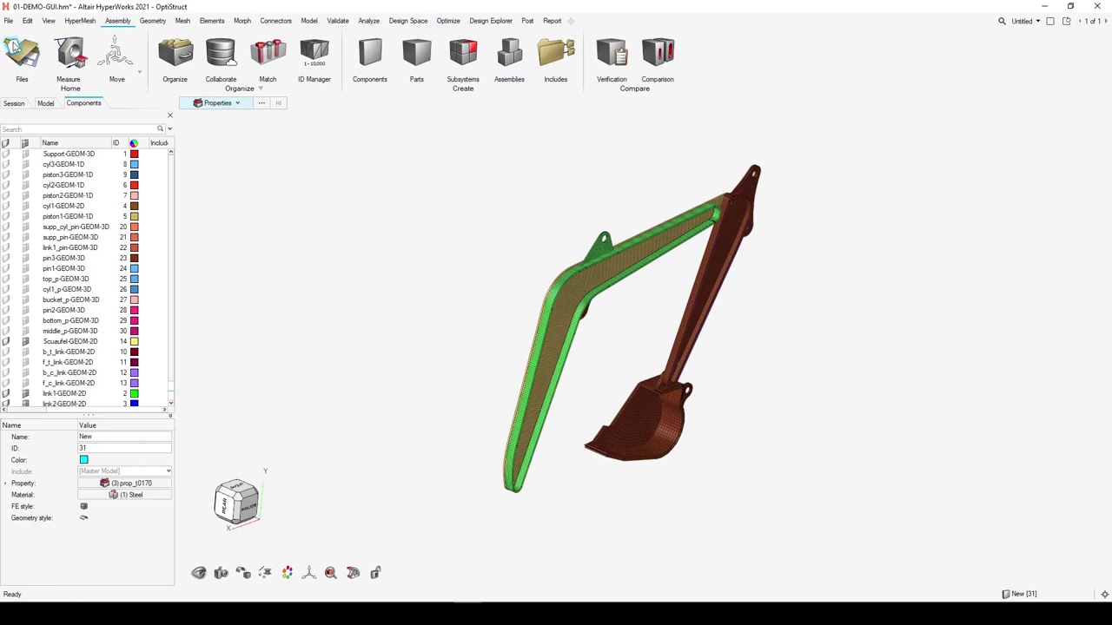
Step: Start a new empty session and load 3C_BracketLeg_Start.hm from the HWx_Webinar folder
{"action": "left_click", "coordinate": [16, 50]}
{"action": "left_click", "coordinate": [122, 107]}
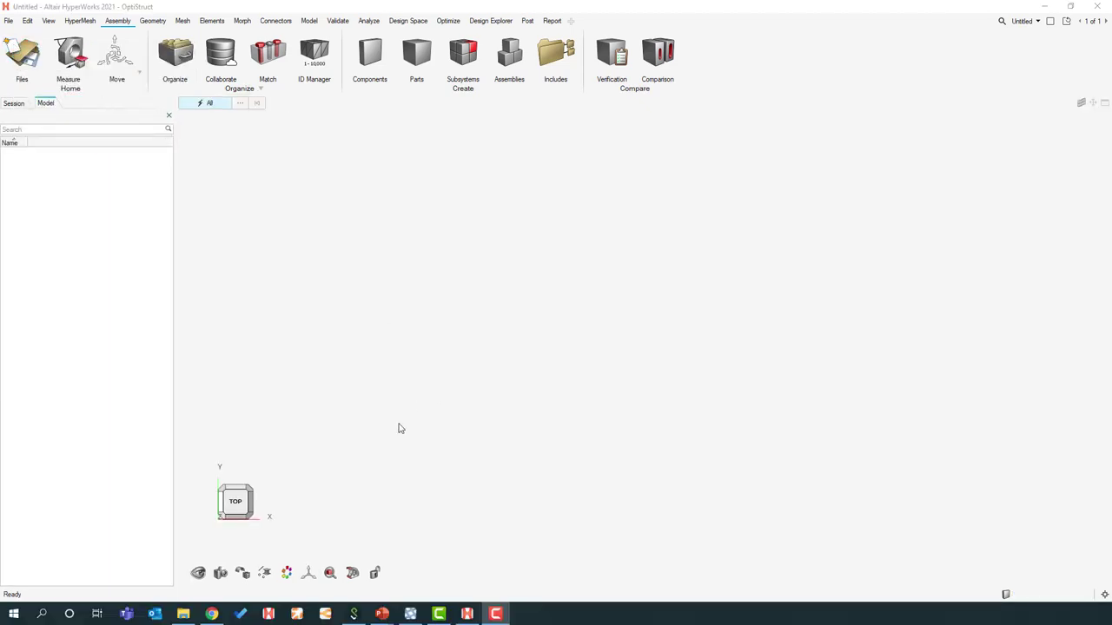
{"action": "left_click", "coordinate": [183, 614]}
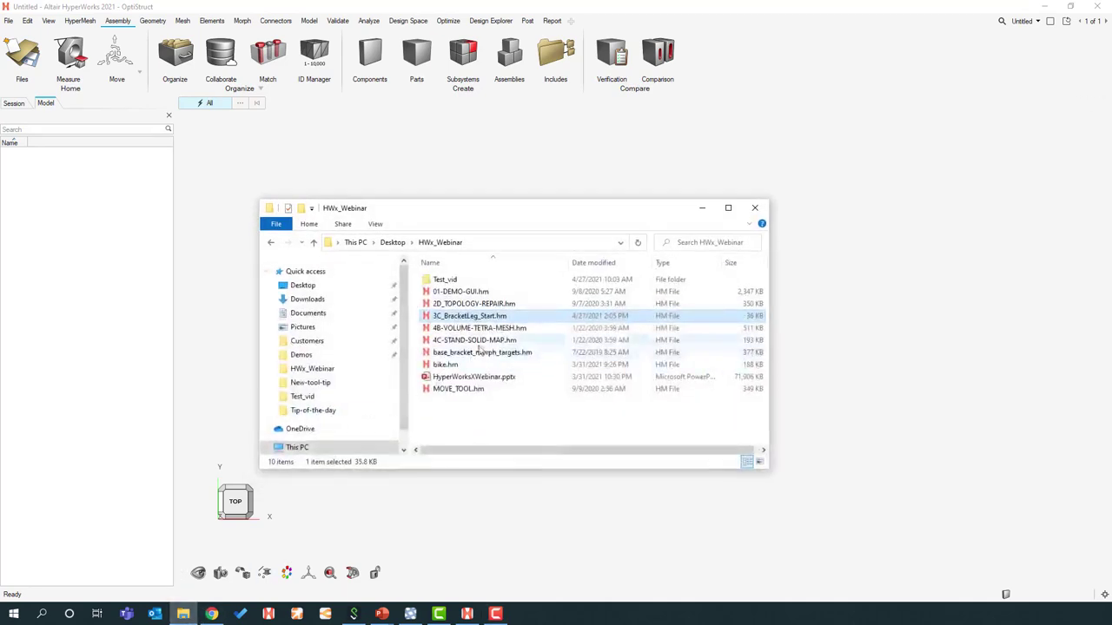
{"action": "left_click_drag", "start_coordinate": [499, 321], "coordinate": [906, 287]}
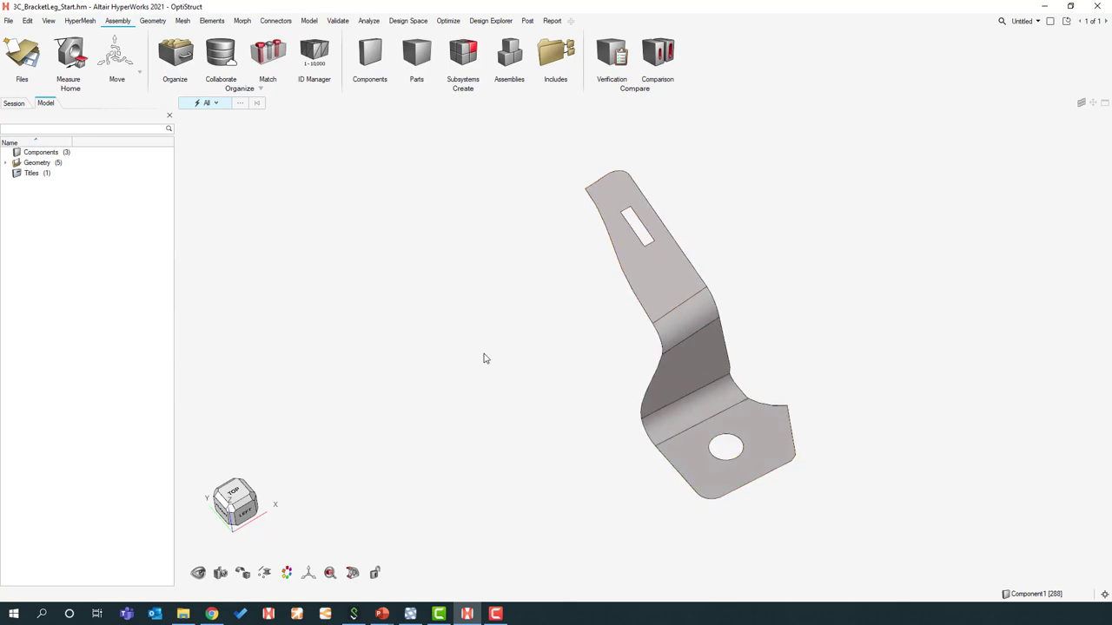
{"action": "middle_click_drag", "start_coordinate": [483, 355], "coordinate": [495, 354]}
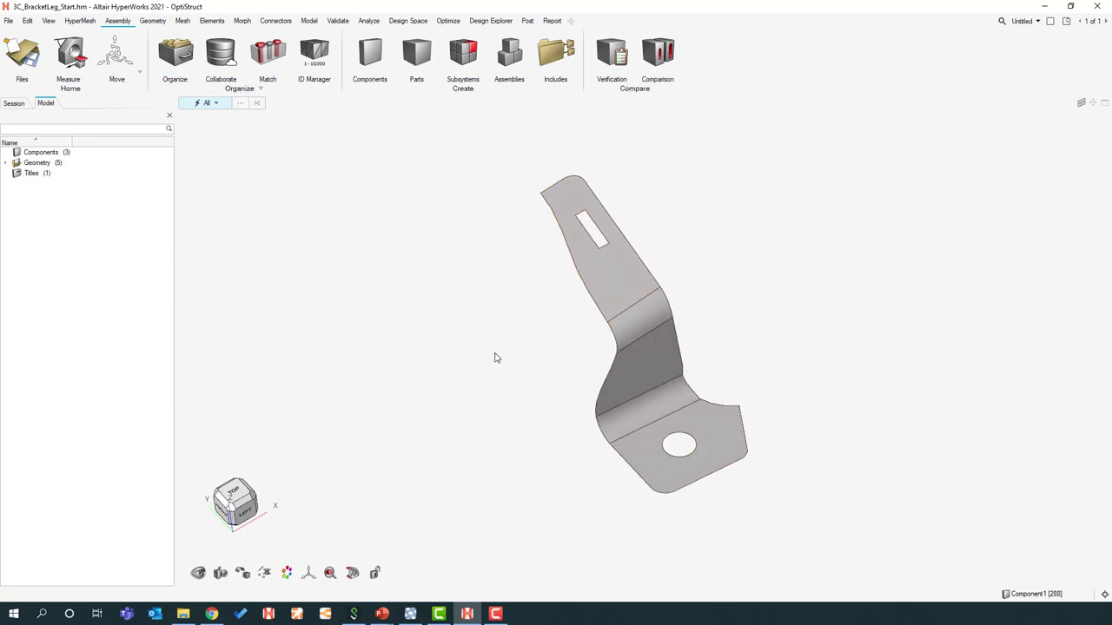
Step: Read the workflow help of the surface Patch tool and watch its demonstration video, leaving the tool when finished
{"action": "left_click", "coordinate": [153, 21]}
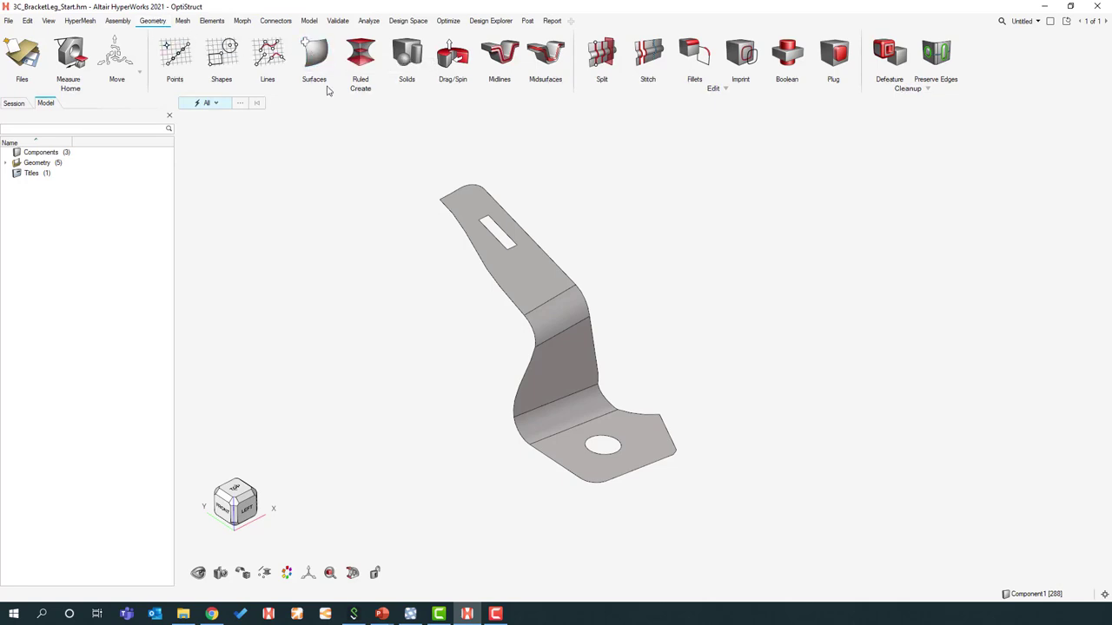
{"action": "left_click", "coordinate": [314, 53]}
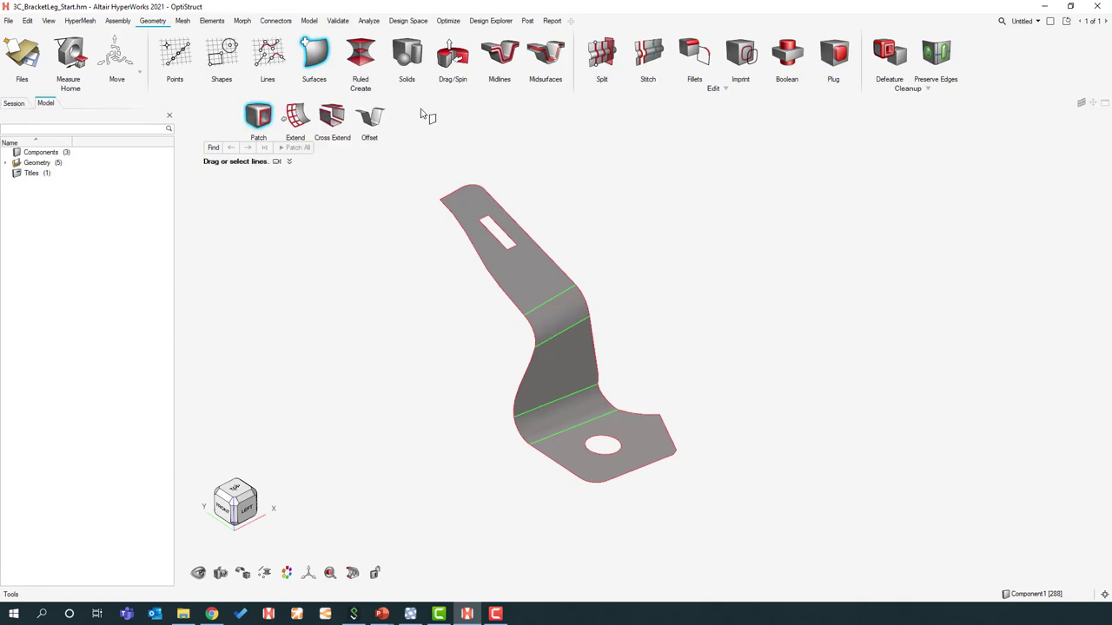
{"action": "left_click", "coordinate": [289, 163]}
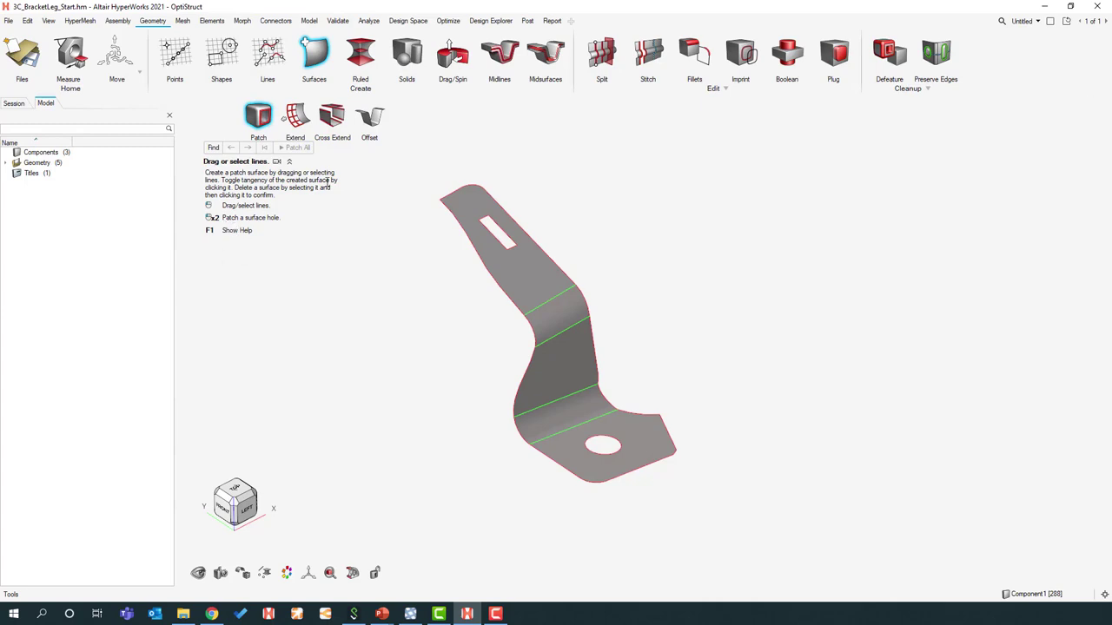
{"action": "left_click", "coordinate": [277, 163]}
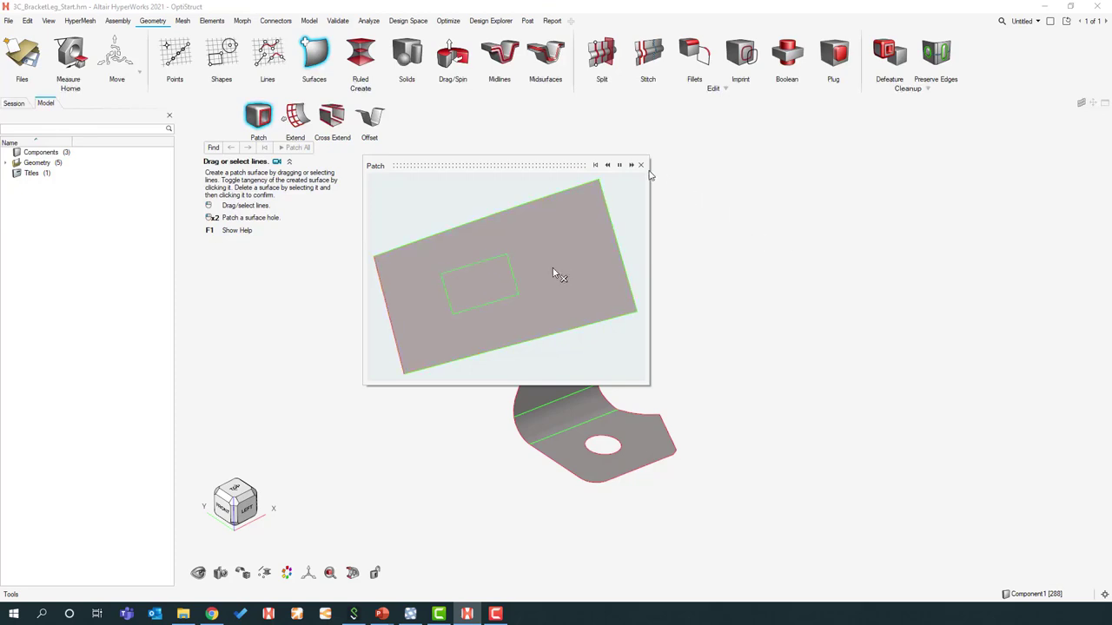
{"action": "left_click", "coordinate": [641, 166]}
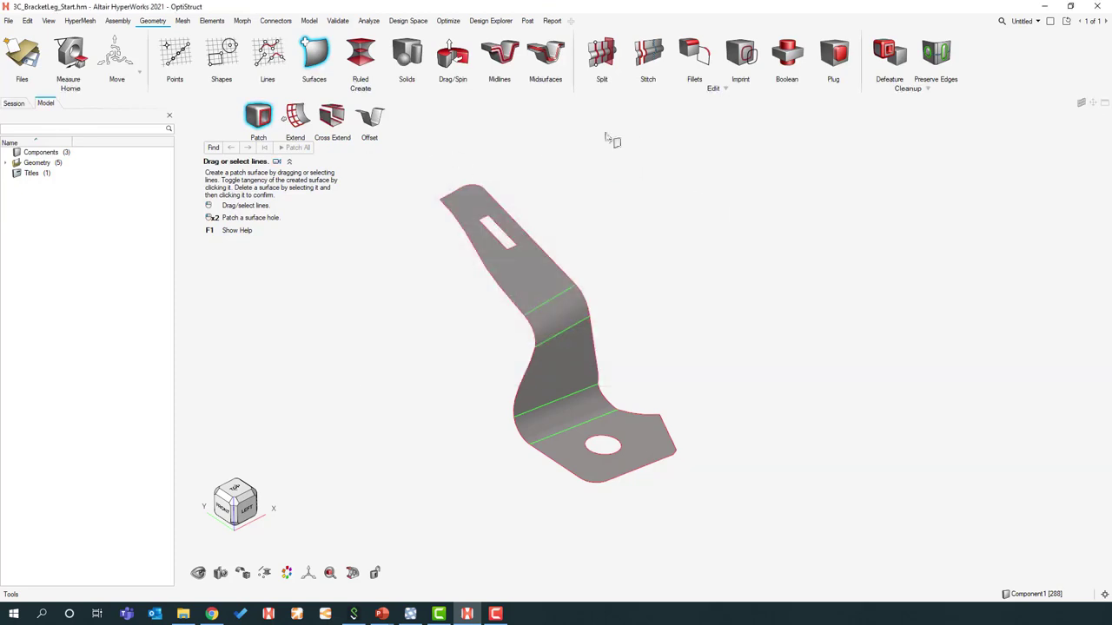
{"action": "key", "text": "Escape"}
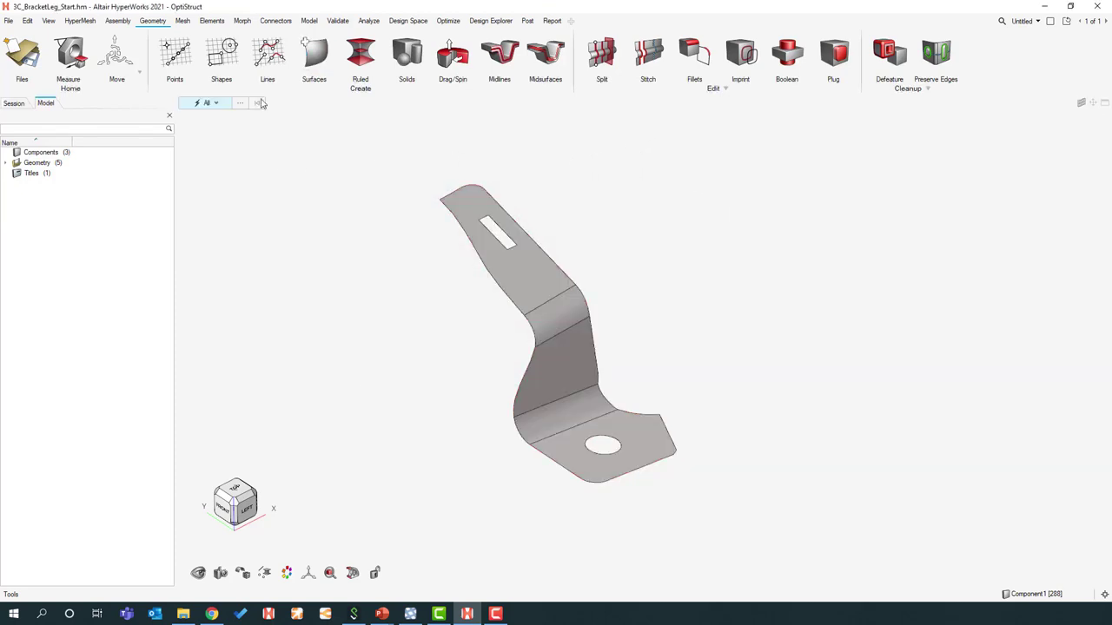
Step: Find all patchable surface holes of the bracket with the Patch tool
{"action": "left_click", "coordinate": [324, 50]}
{"action": "left_click", "coordinate": [319, 54]}
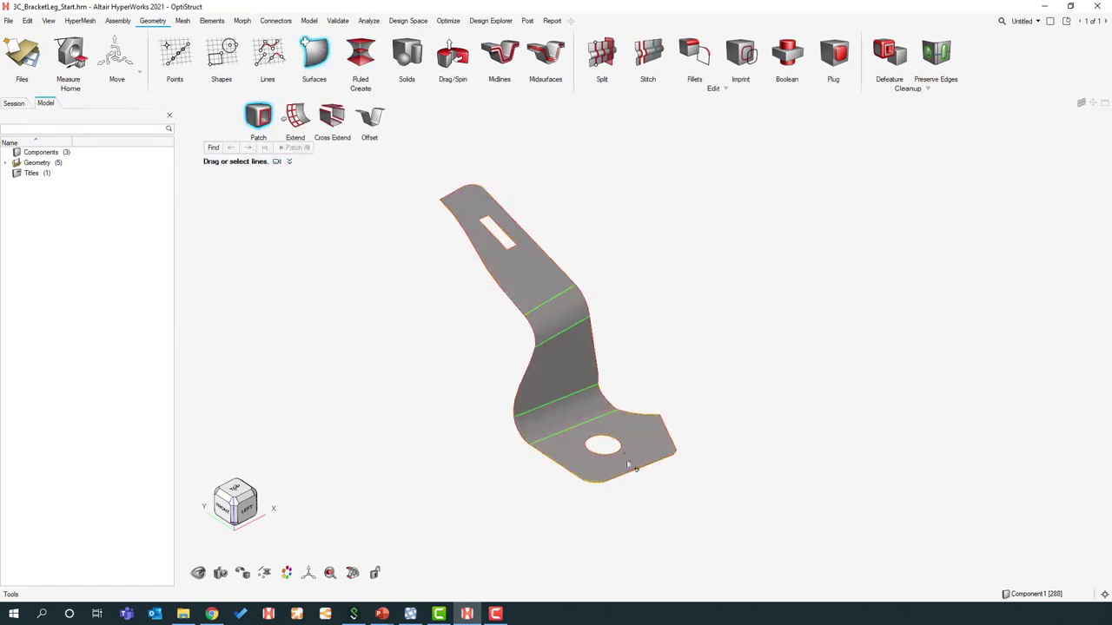
{"action": "middle_click_drag", "start_coordinate": [385, 356], "coordinate": [236, 194]}
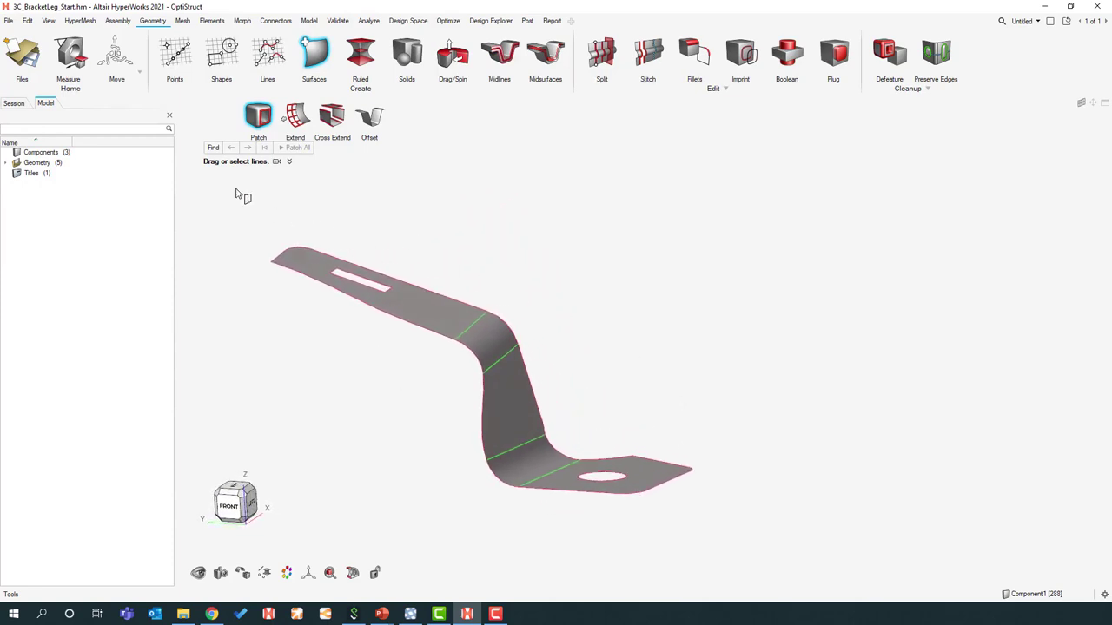
{"action": "left_click", "coordinate": [213, 147]}
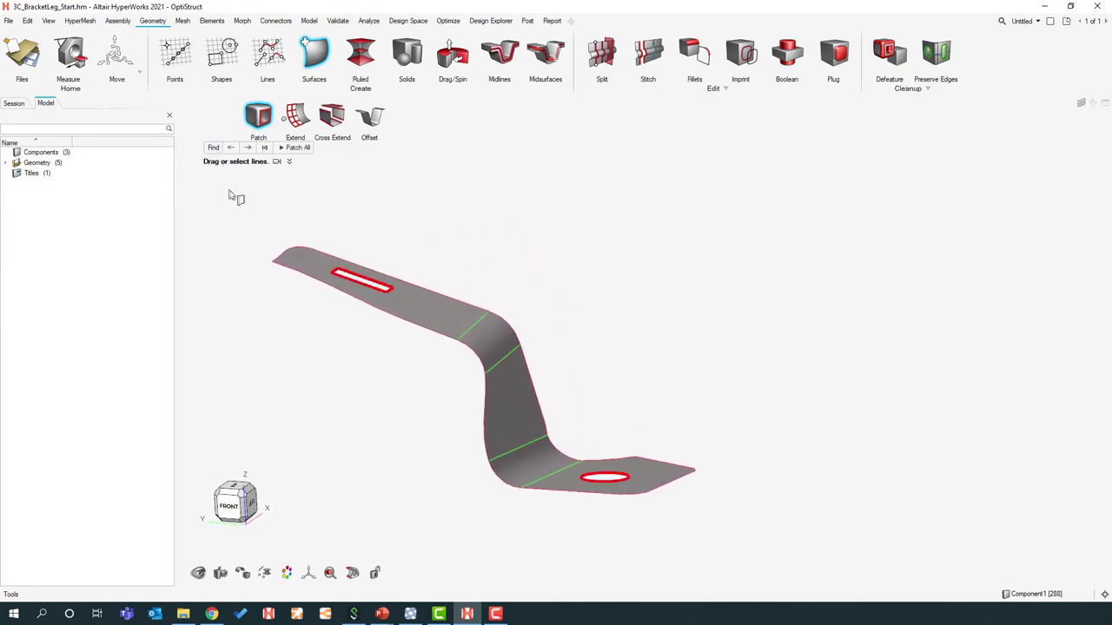
Step: Review the found holes one after another, ending on the elliptical hole in the bracket's foot
{"action": "middle_click_drag", "start_coordinate": [281, 252], "coordinate": [252, 243]}
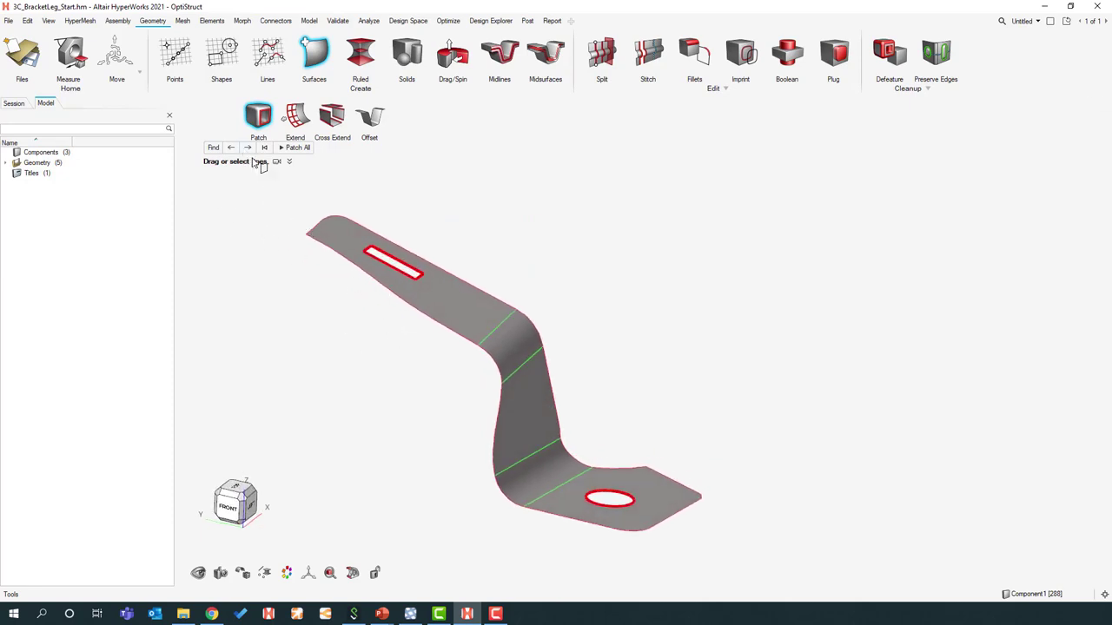
{"action": "middle_click_drag", "start_coordinate": [383, 261], "coordinate": [322, 278]}
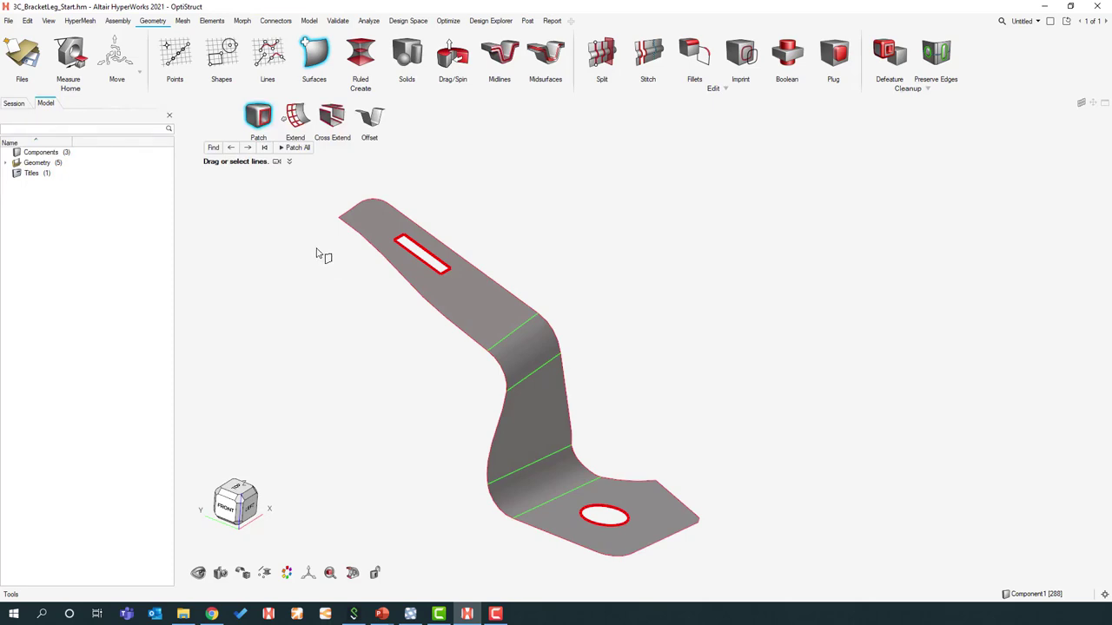
{"action": "left_click", "coordinate": [250, 149]}
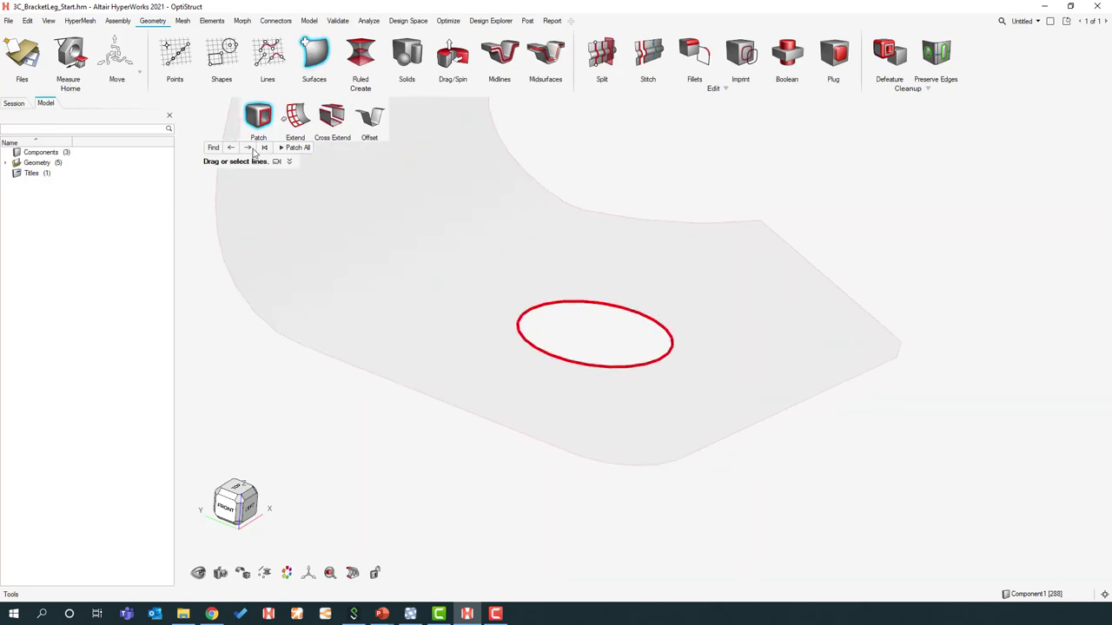
{"action": "left_click", "coordinate": [252, 150]}
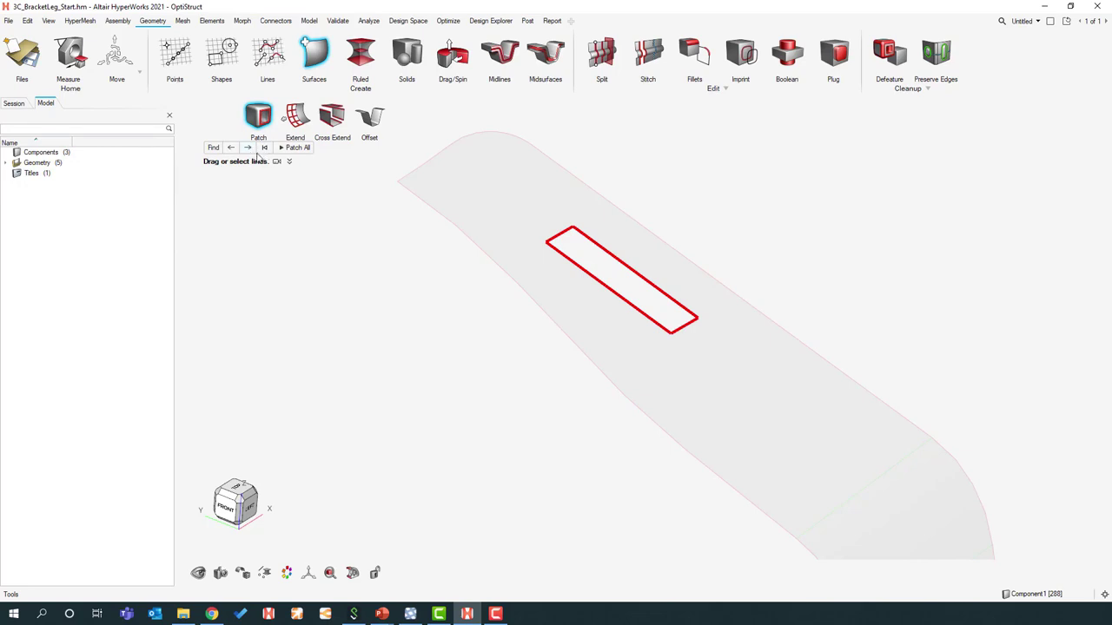
{"action": "left_click", "coordinate": [250, 149]}
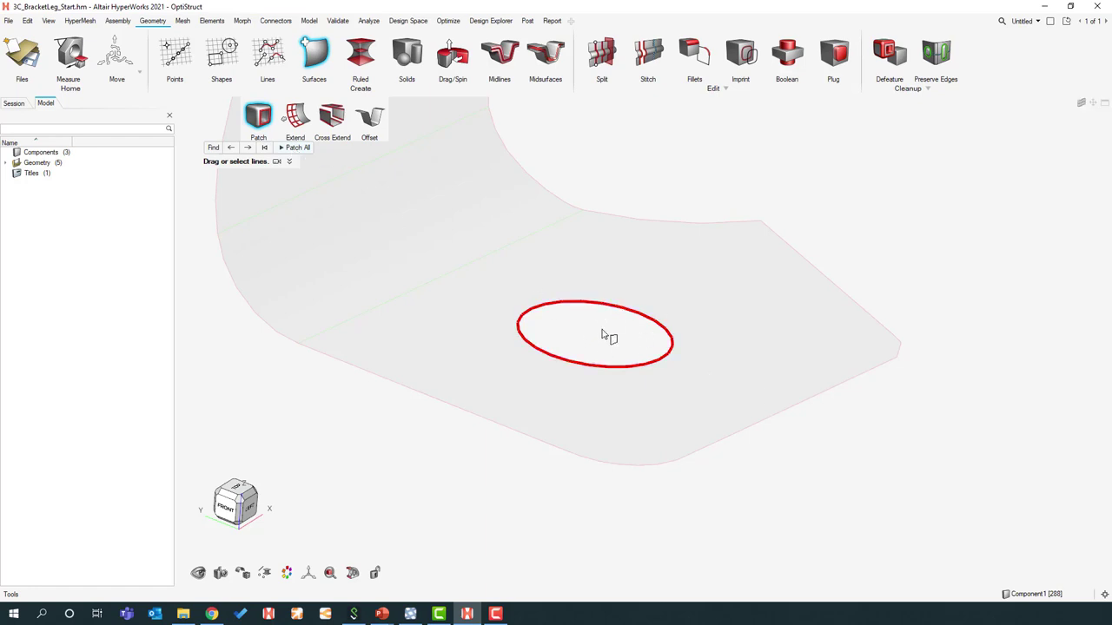
Step: Patch the elliptical hole in the bracket's foot
{"action": "mouse_move", "coordinate": [601, 329]}
{"action": "middle_mouse_down"}
{"action": "mouse_move", "coordinate": [596, 315]}
{"action": "mouse_move", "coordinate": [583, 340]}
{"action": "middle_mouse_up"}
{"action": "left_click", "coordinate": [539, 310]}
{"action": "right_click_drag", "start_coordinate": [539, 310], "coordinate": [591, 390]}
{"action": "scroll", "coordinate": [591, 390], "scroll_direction": "down", "scroll_amount": 6}
{"action": "middle_click_drag", "start_coordinate": [576, 419], "coordinate": [555, 398]}
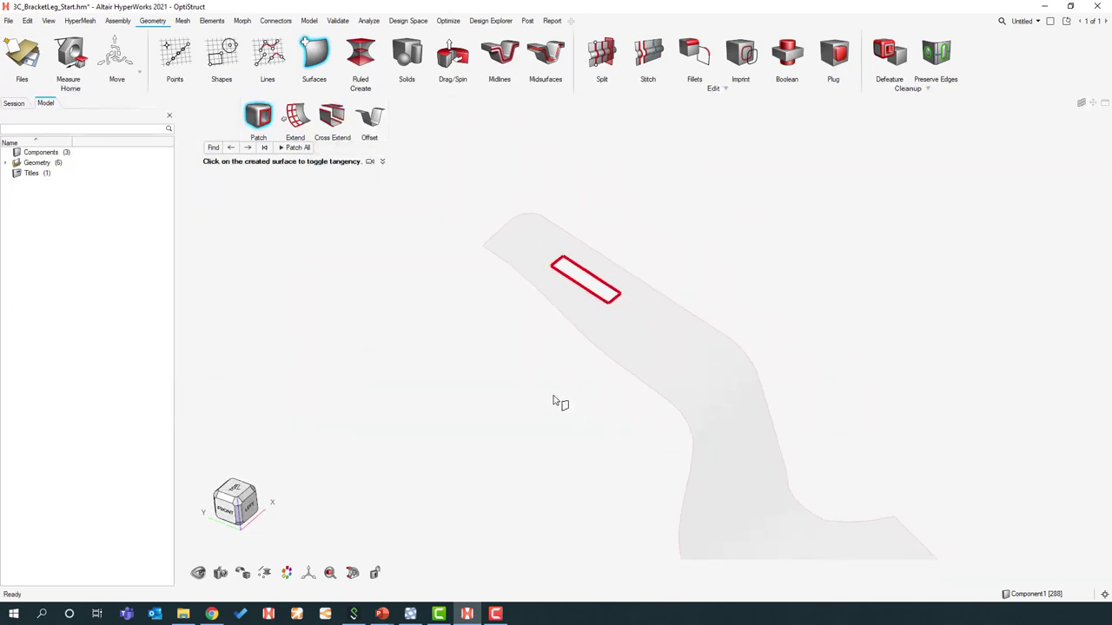
Step: Clear the remaining found hole and restart the surface Patch tool
{"action": "middle_click_drag", "start_coordinate": [484, 346], "coordinate": [347, 270]}
{"action": "left_click", "coordinate": [264, 150]}
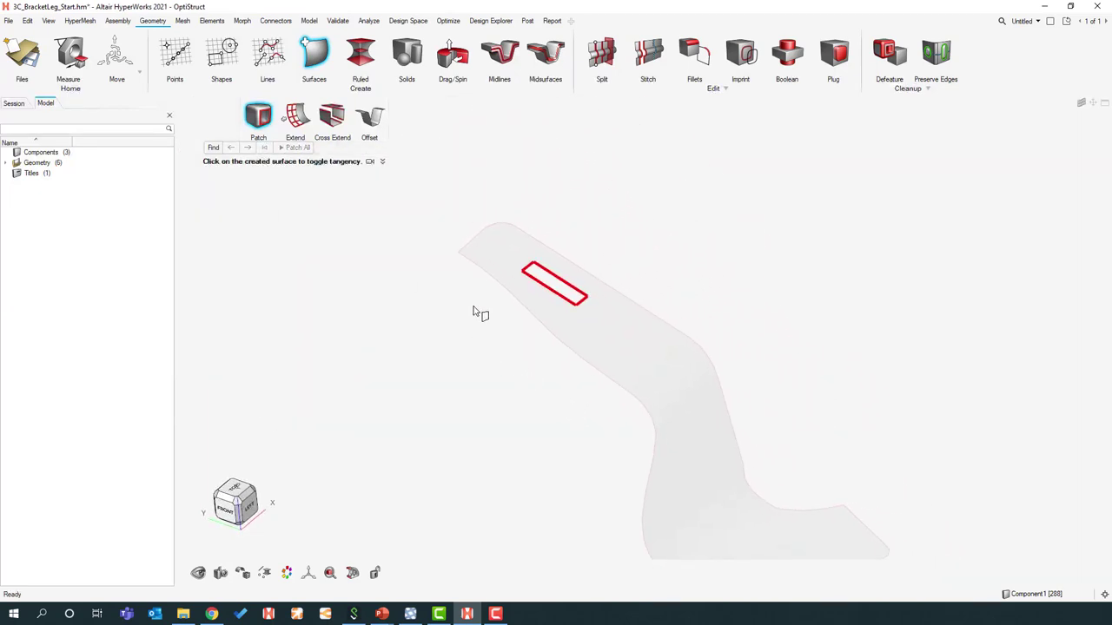
{"action": "middle_click_drag", "start_coordinate": [475, 308], "coordinate": [459, 298]}
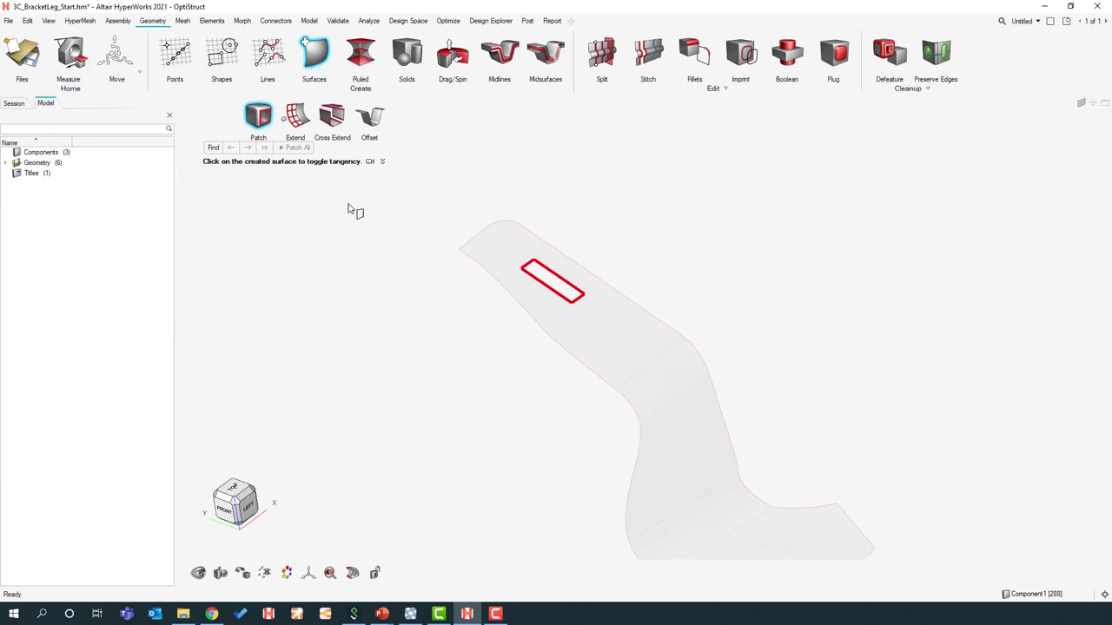
{"action": "left_click", "coordinate": [267, 118]}
{"action": "left_click", "coordinate": [312, 62]}
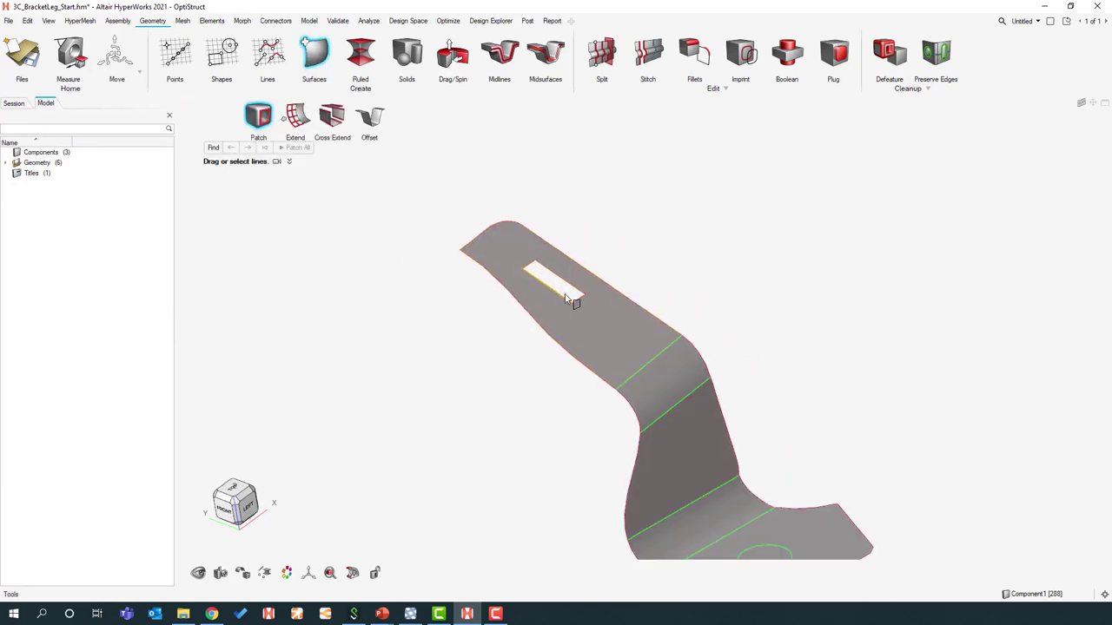
Step: Try patching the rectangular slot from one short edge and across its opposite edges, undoing each patch
{"action": "middle_click_drag", "start_coordinate": [566, 298], "coordinate": [550, 282]}
{"action": "right_click_drag", "start_coordinate": [551, 282], "coordinate": [487, 271]}
{"action": "scroll", "coordinate": [523, 296], "scroll_direction": "up", "scroll_amount": 1}
{"action": "middle_click_drag", "start_coordinate": [524, 296], "coordinate": [509, 286]}
{"action": "scroll", "coordinate": [492, 361], "scroll_direction": "up", "scroll_amount": 2}
{"action": "right_click_drag", "start_coordinate": [509, 286], "coordinate": [440, 342]}
{"action": "left_click", "coordinate": [440, 330]}
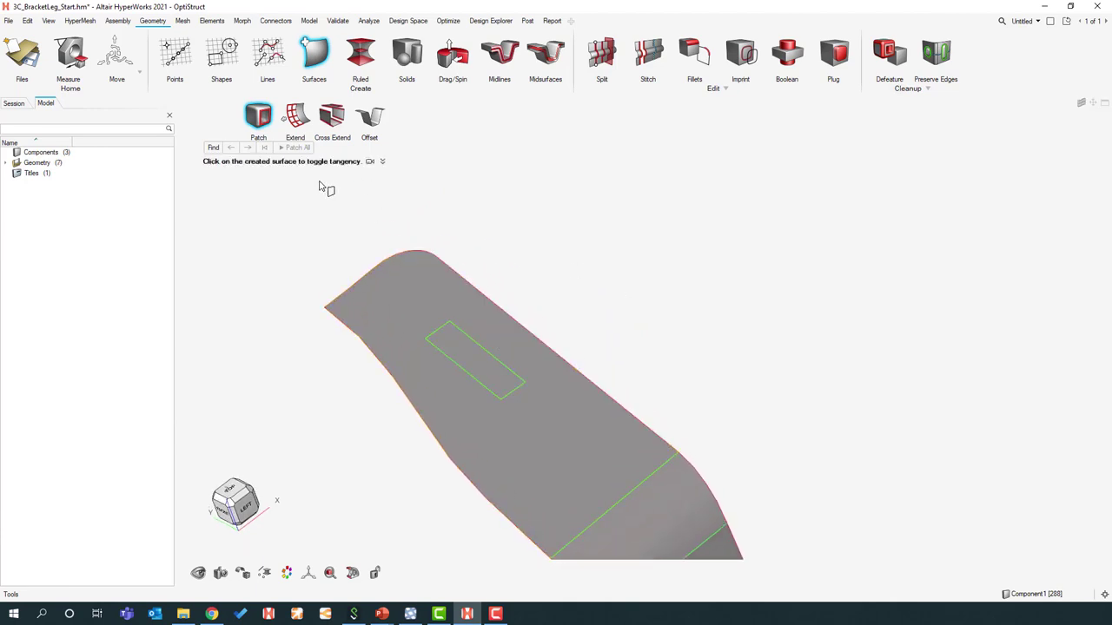
{"action": "key", "text": "ctrl+z"}
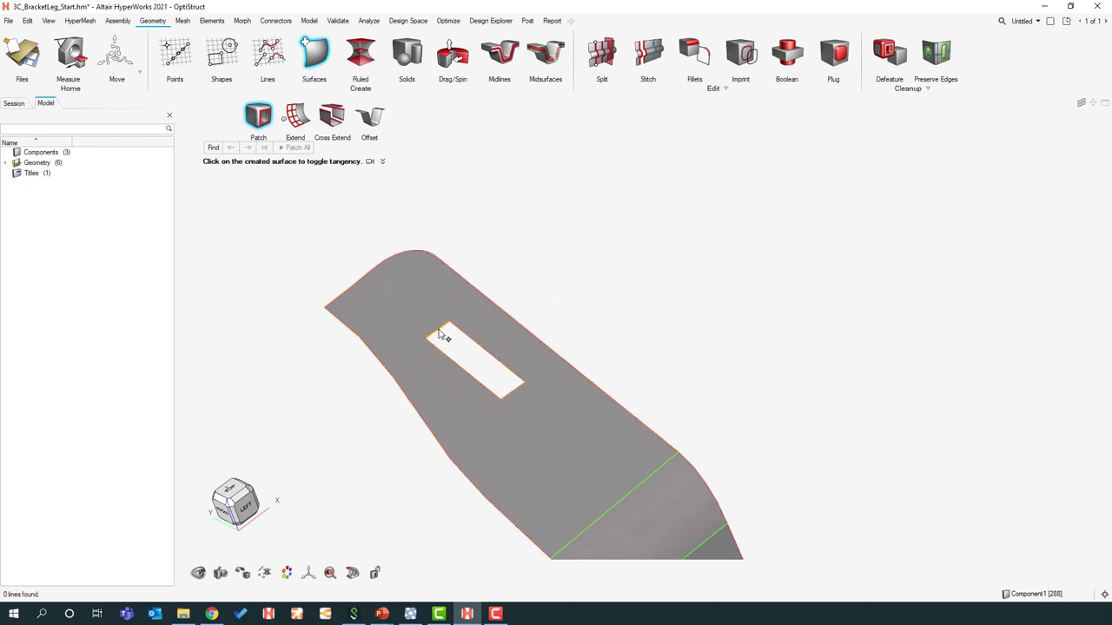
{"action": "left_click_drag", "start_coordinate": [442, 335], "coordinate": [513, 394]}
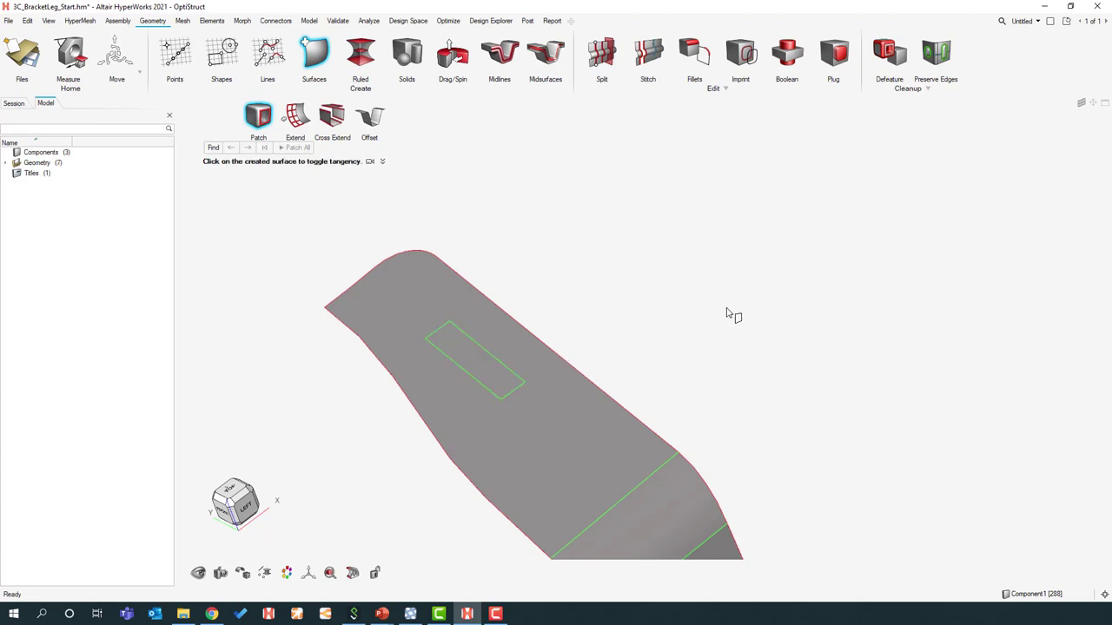
{"action": "key", "text": "ctrl+z"}
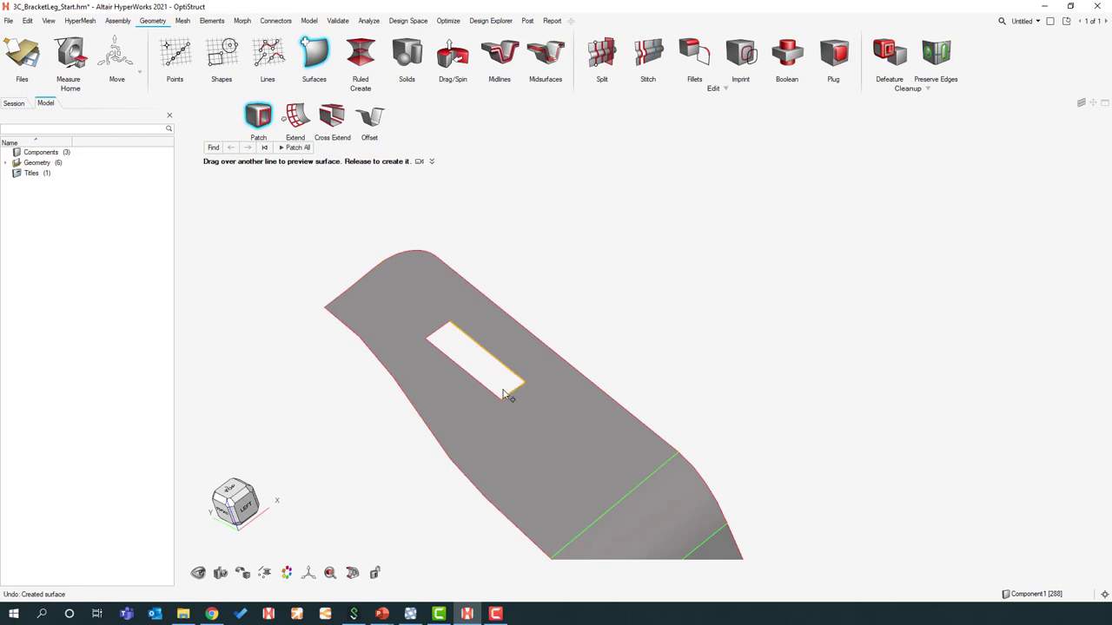
Step: Patch the rectangular slot in the upper arm from two of its adjacent edges
{"action": "left_click_drag", "start_coordinate": [446, 333], "coordinate": [455, 338]}
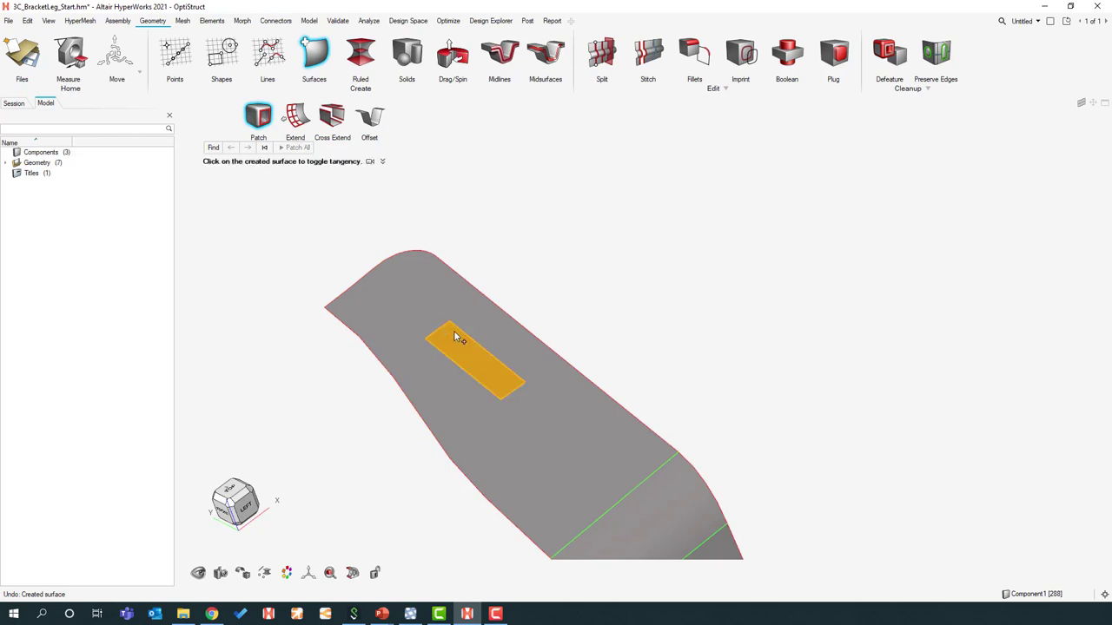
{"action": "left_click", "coordinate": [694, 268]}
Step: Delete the curved surface of the bracket's upper bend
{"action": "scroll", "coordinate": [694, 270], "scroll_direction": "down", "scroll_amount": 3}
{"action": "middle_click_drag", "start_coordinate": [720, 303], "coordinate": [658, 406]}
{"action": "right_click_drag", "start_coordinate": [659, 407], "coordinate": [620, 399]}
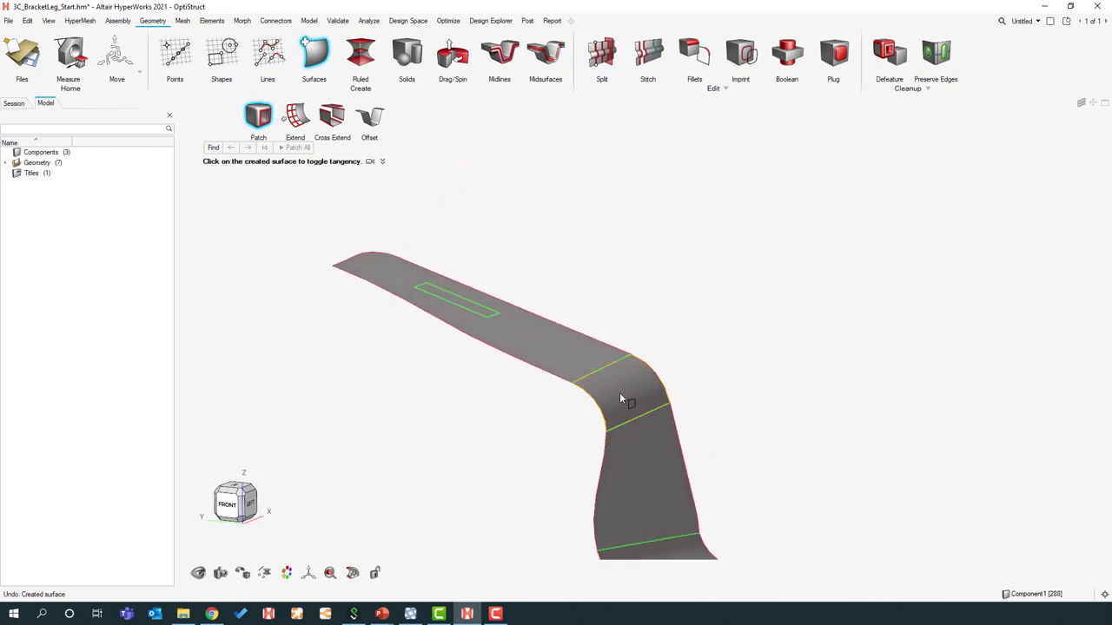
{"action": "key", "text": "Delete"}
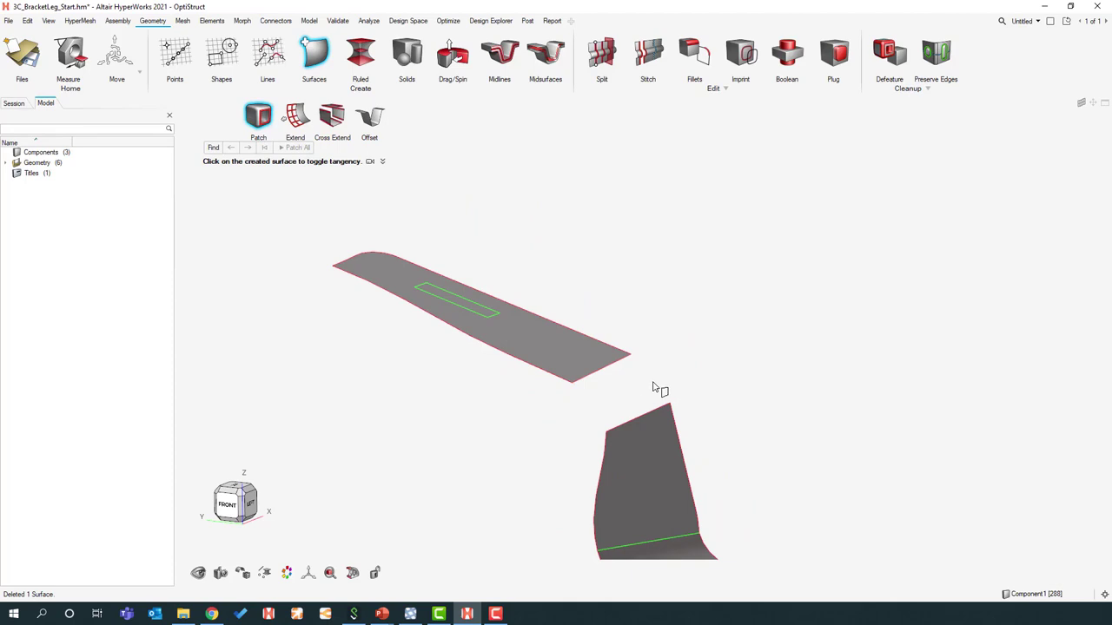
Step: Patch the gap at the upper bend between the facing edges of the upper arm and the middle leg
{"action": "right_click_drag", "start_coordinate": [656, 389], "coordinate": [623, 365]}
{"action": "left_click_drag", "start_coordinate": [611, 357], "coordinate": [625, 417]}
{"action": "right_click_drag", "start_coordinate": [691, 393], "coordinate": [791, 401]}
{"action": "middle_click_drag", "start_coordinate": [785, 396], "coordinate": [781, 404]}
{"action": "right_click_drag", "start_coordinate": [780, 410], "coordinate": [680, 397]}
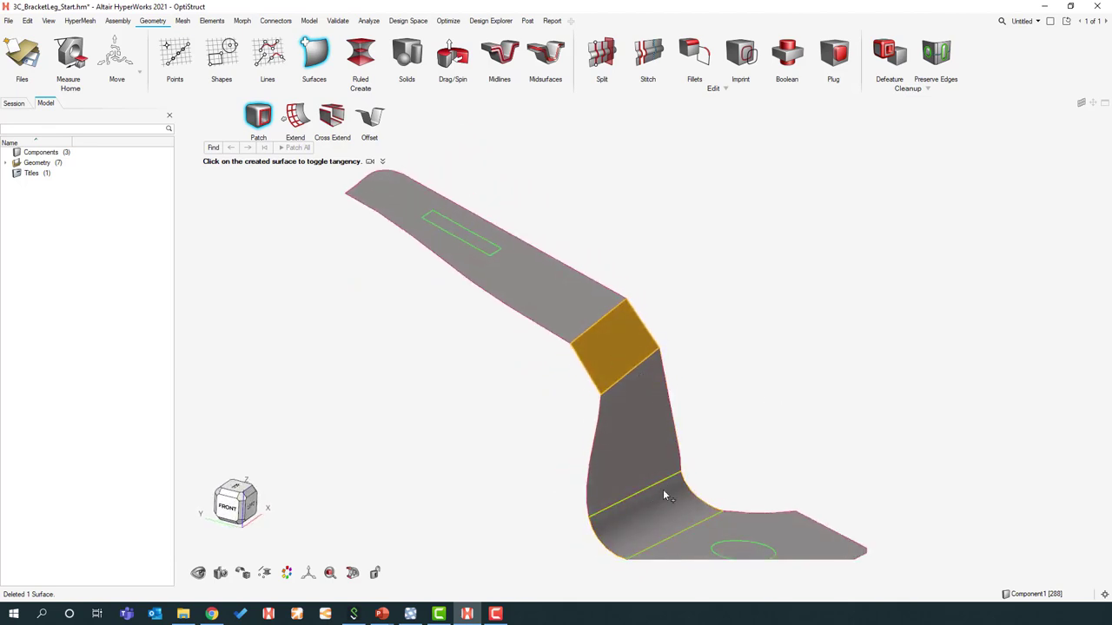
Step: Toggle tangency on the new upper bend patch to make it curved, and accept it
{"action": "right_click_drag", "start_coordinate": [662, 504], "coordinate": [610, 423]}
{"action": "middle_click_drag", "start_coordinate": [610, 419], "coordinate": [612, 419]}
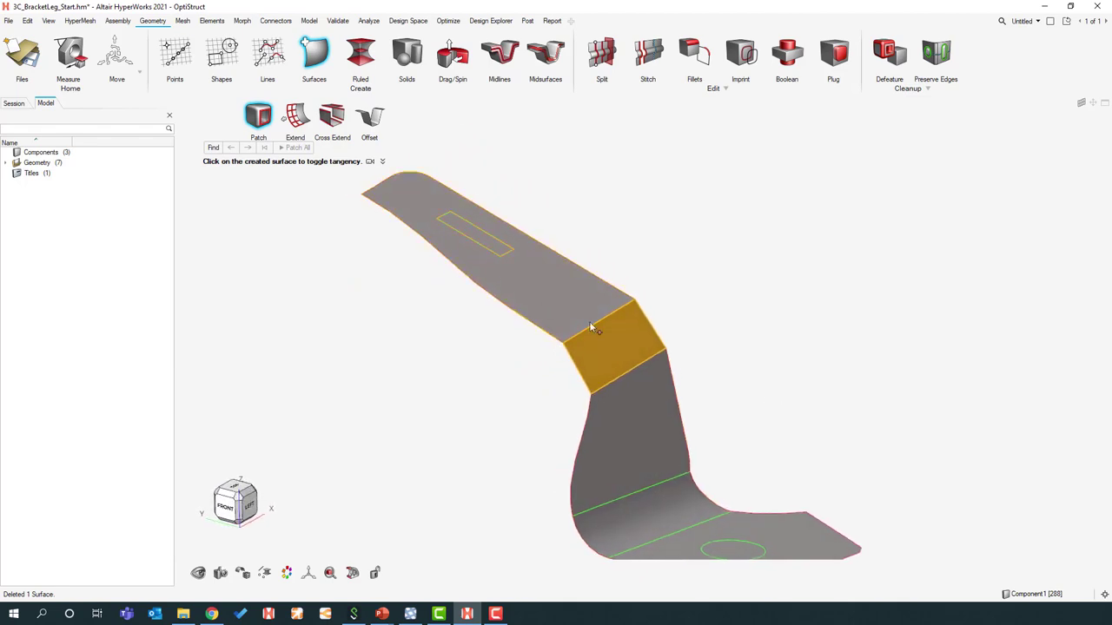
{"action": "mouse_move", "coordinate": [619, 346]}
{"action": "right_mouse_down"}
{"action": "mouse_move", "coordinate": [585, 422]}
{"action": "mouse_move", "coordinate": [569, 365]}
{"action": "mouse_move", "coordinate": [591, 349]}
{"action": "mouse_move", "coordinate": [576, 358]}
{"action": "mouse_move", "coordinate": [568, 332]}
{"action": "mouse_move", "coordinate": [538, 378]}
{"action": "mouse_move", "coordinate": [548, 372]}
{"action": "right_mouse_up"}
{"action": "scroll", "coordinate": [568, 338], "scroll_direction": "up", "scroll_amount": 5}
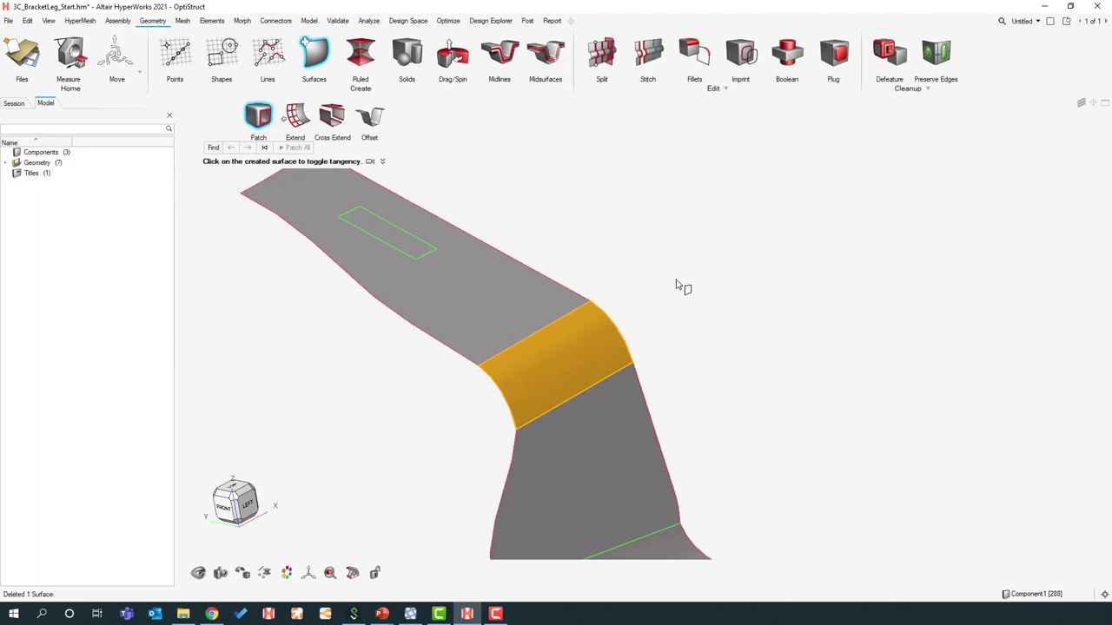
{"action": "left_click", "coordinate": [716, 283]}
{"action": "scroll", "coordinate": [716, 284], "scroll_direction": "down", "scroll_amount": 5}
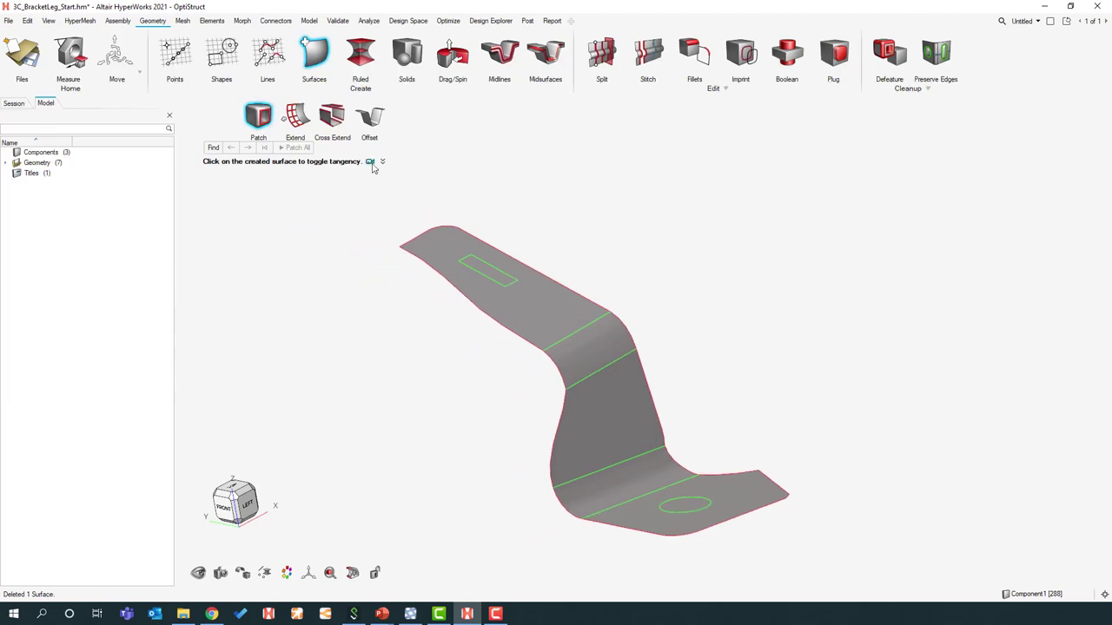
Step: With the Points tool, show the snap options and create points in empty space and at the middle of the upper arm's bend line
{"action": "left_click", "coordinate": [182, 56]}
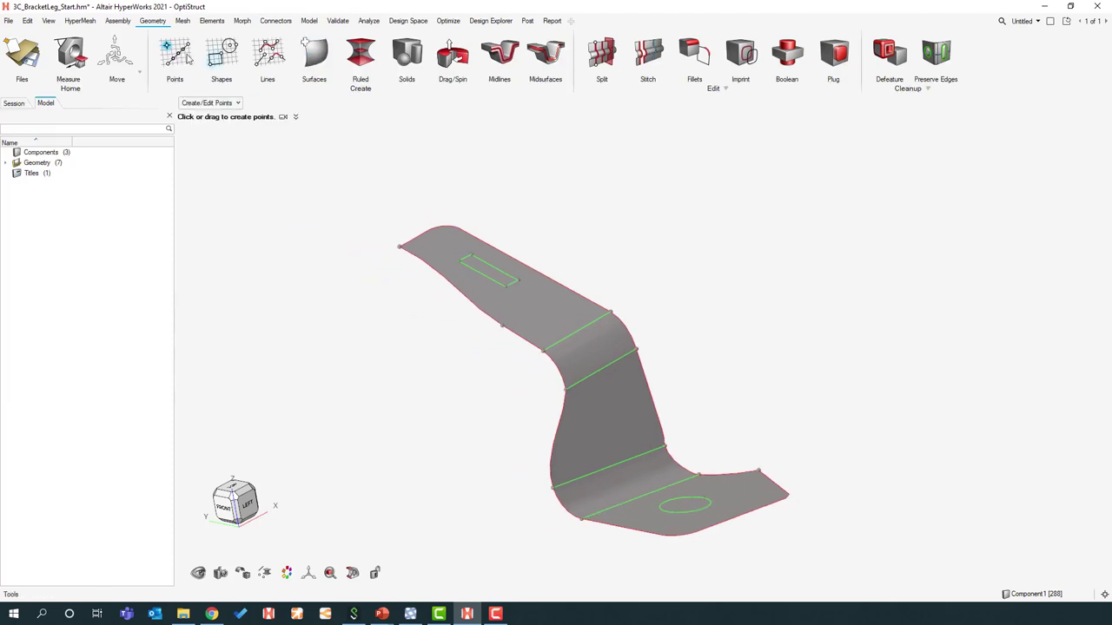
{"action": "scroll", "coordinate": [283, 129], "scroll_direction": "up", "scroll_amount": 2}
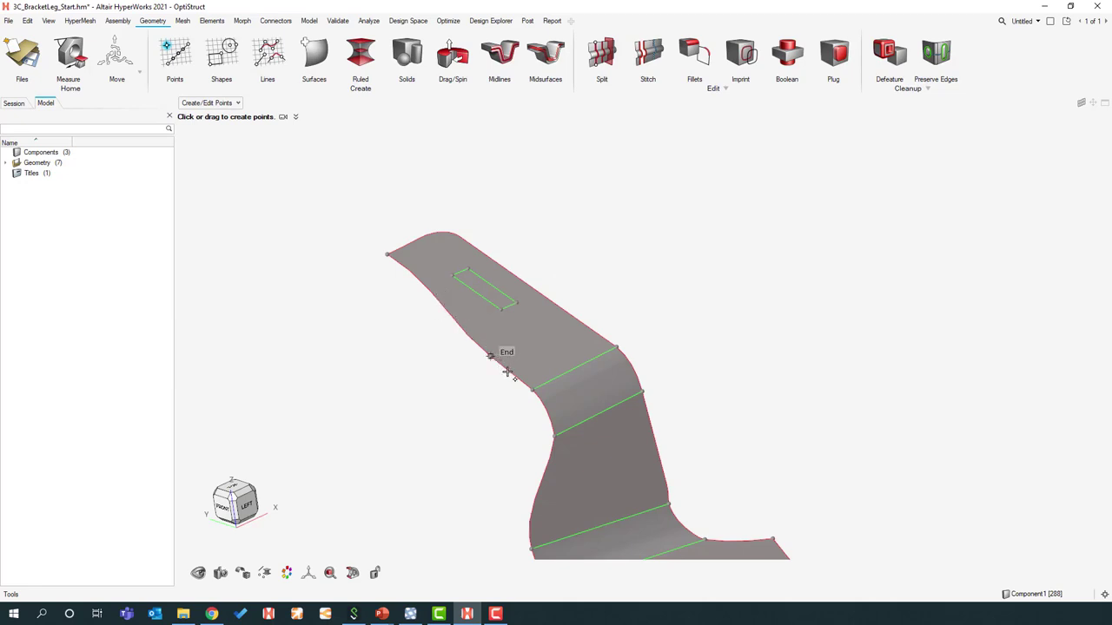
{"action": "left_click", "coordinate": [1105, 594]}
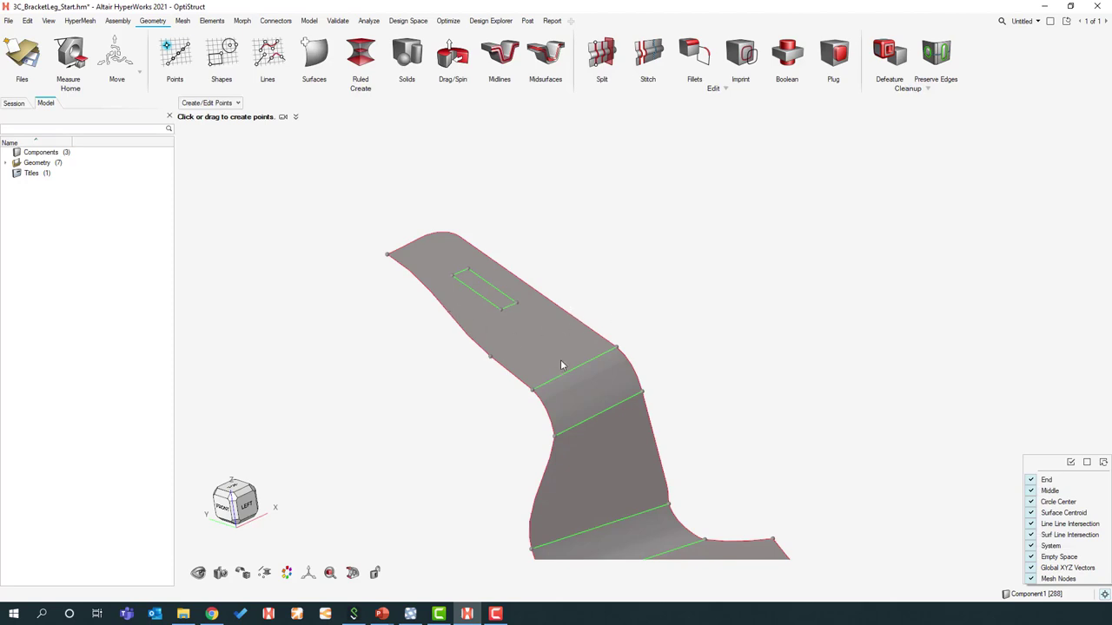
{"action": "left_click", "coordinate": [706, 312]}
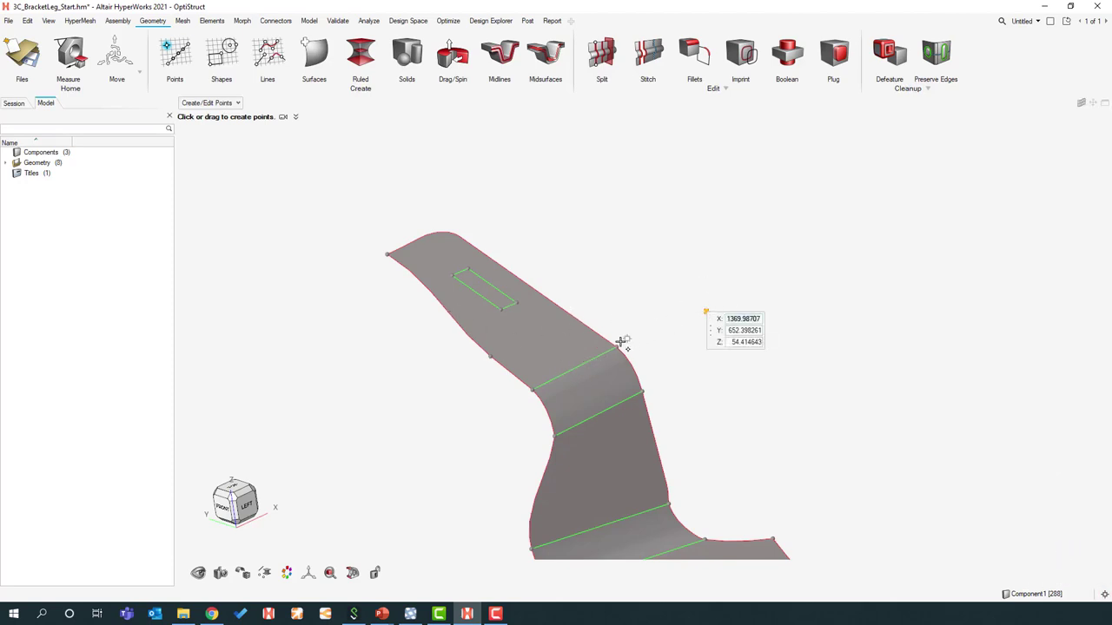
{"action": "key", "text": "Return"}
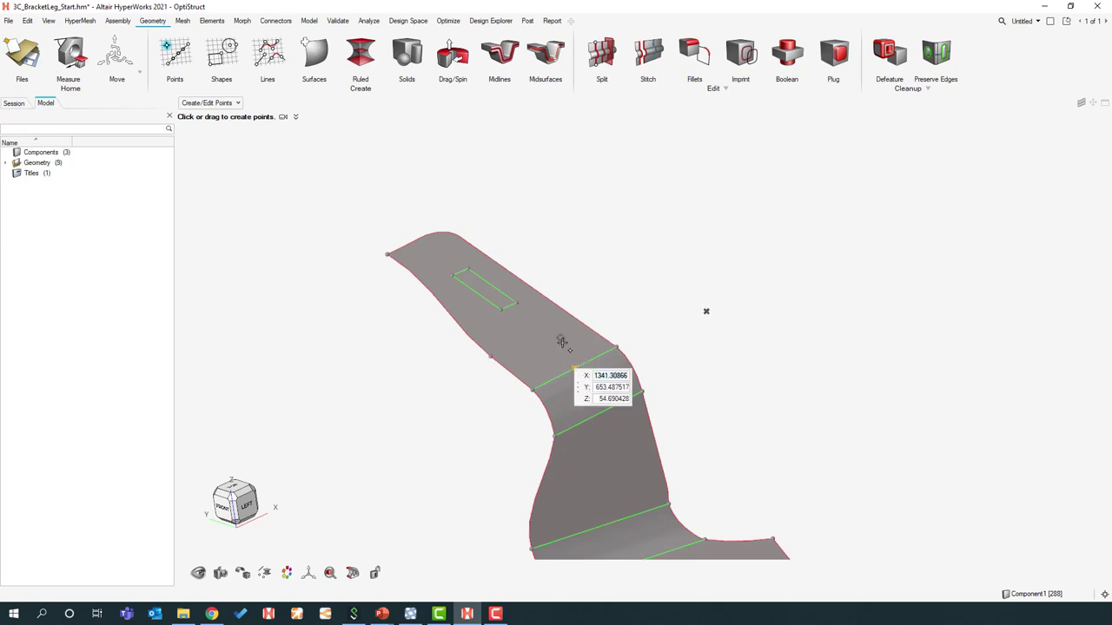
Step: Create a circle-center point defined by the bend line's midpoint, the nearest slot corner and a point on the bend's side edge
{"action": "left_click_drag", "start_coordinate": [574, 363], "coordinate": [504, 307]}
{"action": "scroll", "coordinate": [530, 339], "scroll_direction": "up", "scroll_amount": 4}
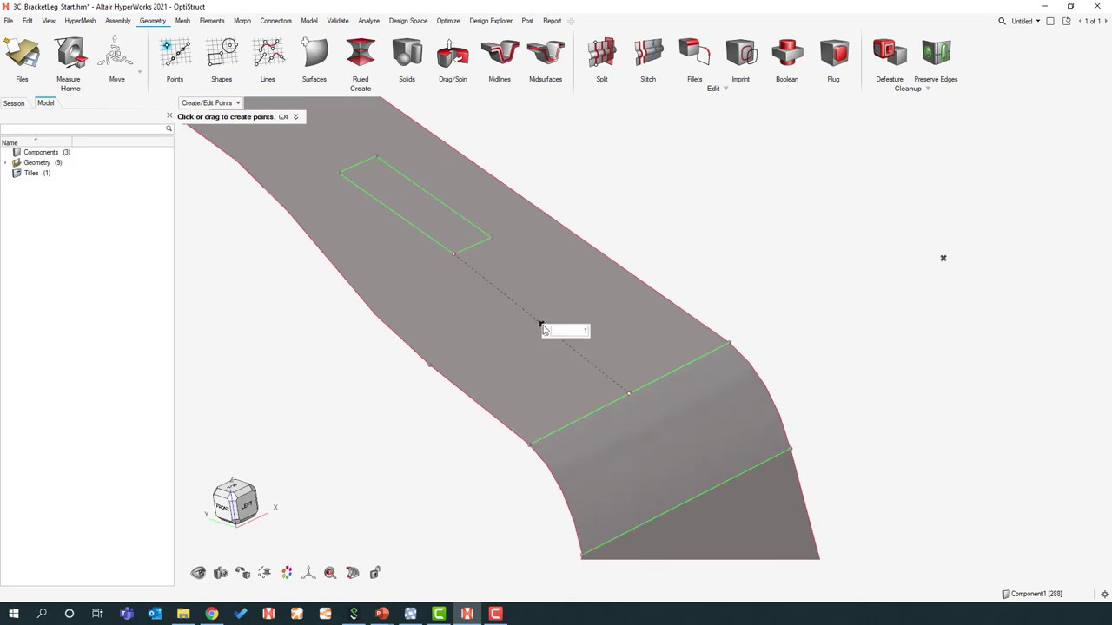
{"action": "right_click_drag", "start_coordinate": [642, 350], "coordinate": [619, 414]}
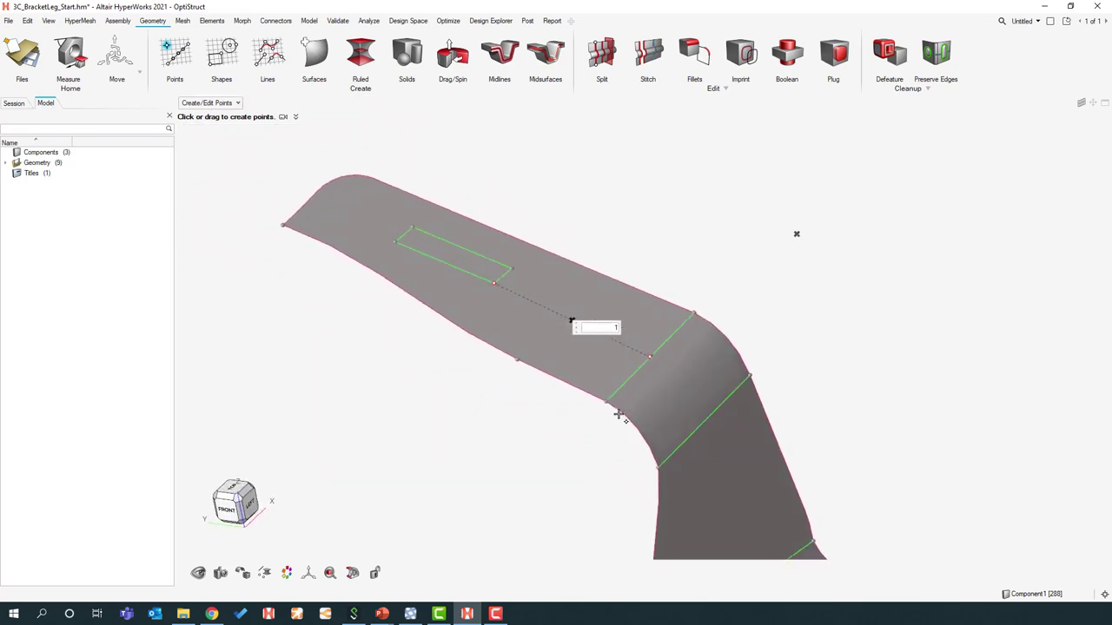
{"action": "left_click", "coordinate": [617, 409]}
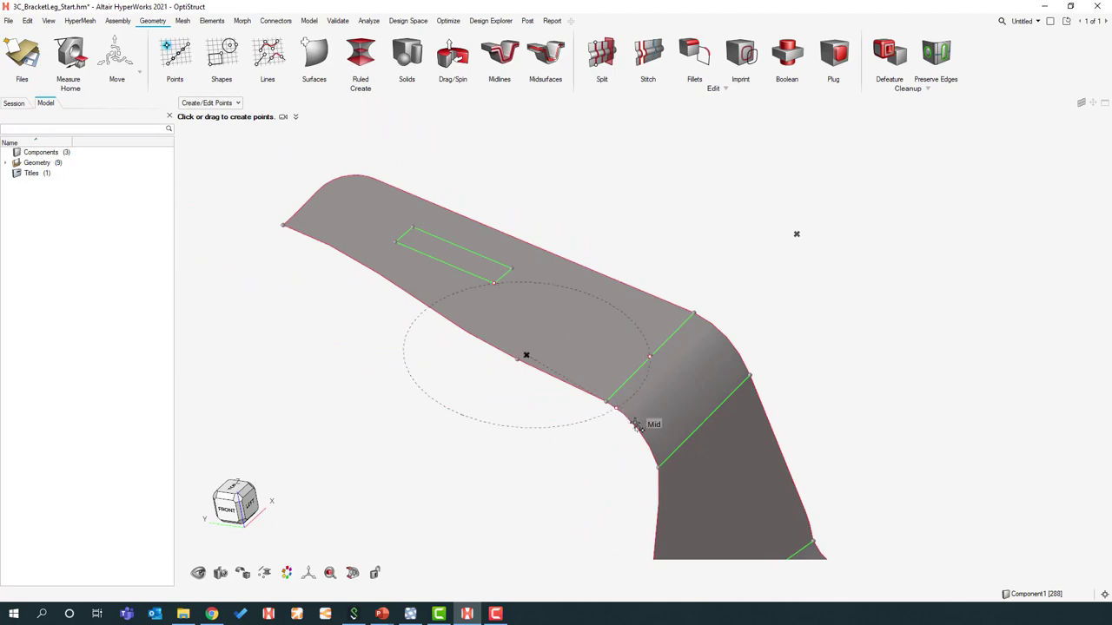
{"action": "left_click_drag", "start_coordinate": [635, 426], "coordinate": [651, 463]}
Step: Create another free point in the empty space beside the upper bend
{"action": "left_click", "coordinate": [606, 463]}
{"action": "scroll", "coordinate": [521, 469], "scroll_direction": "down", "scroll_amount": 2}
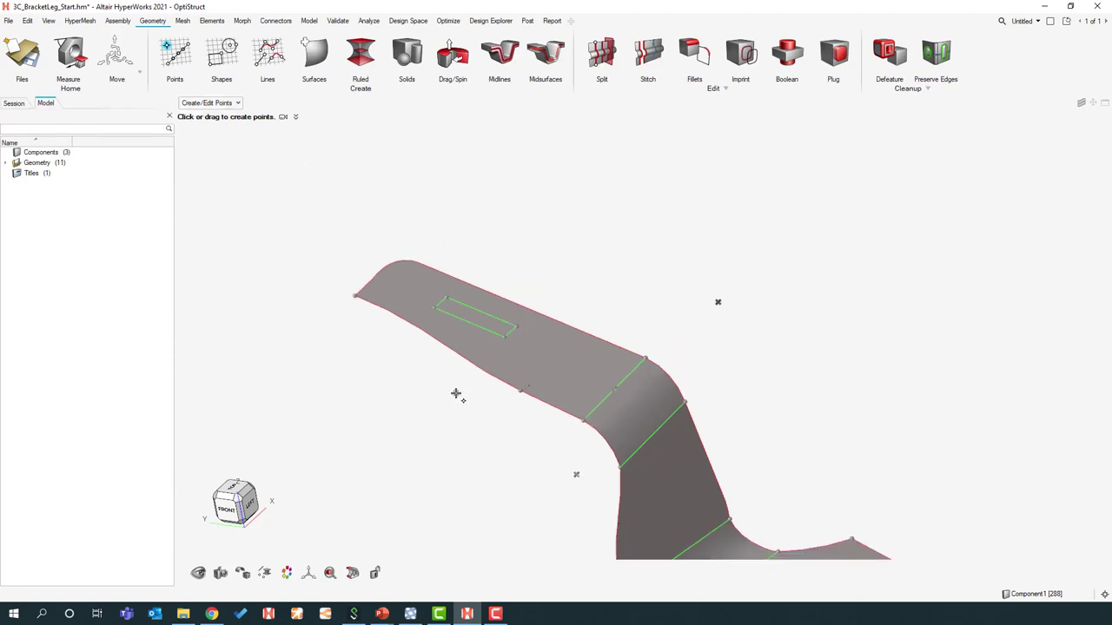
{"action": "middle_click_drag", "start_coordinate": [455, 390], "coordinate": [541, 260]}
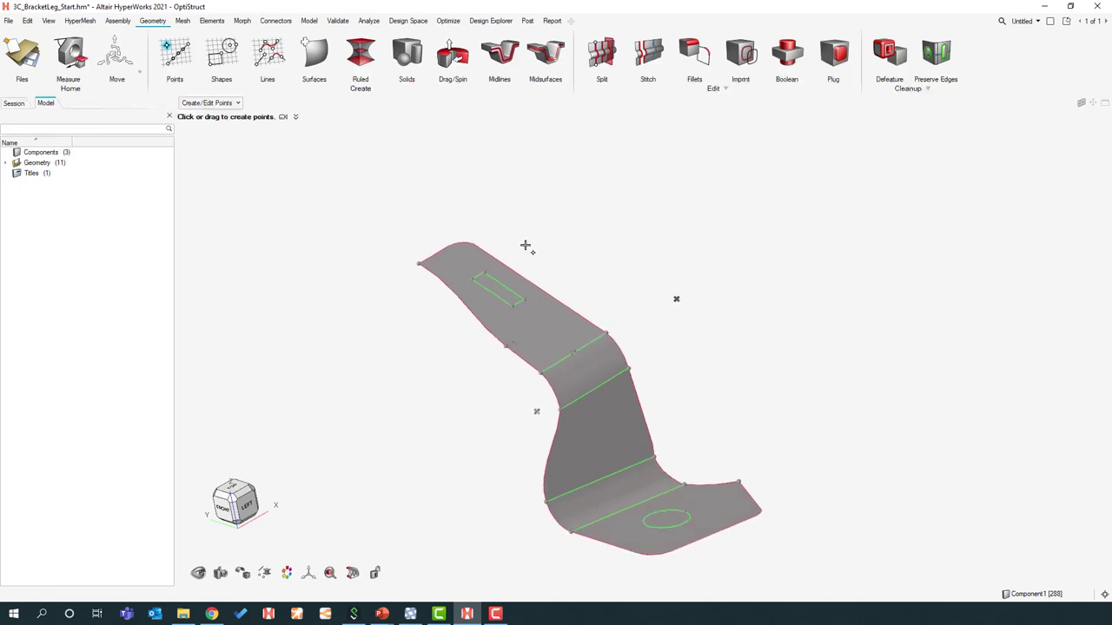
Step: Split the upper arm surface interactively from its curved side edge to the far corner of the upper bend line
{"action": "left_click", "coordinate": [602, 54]}
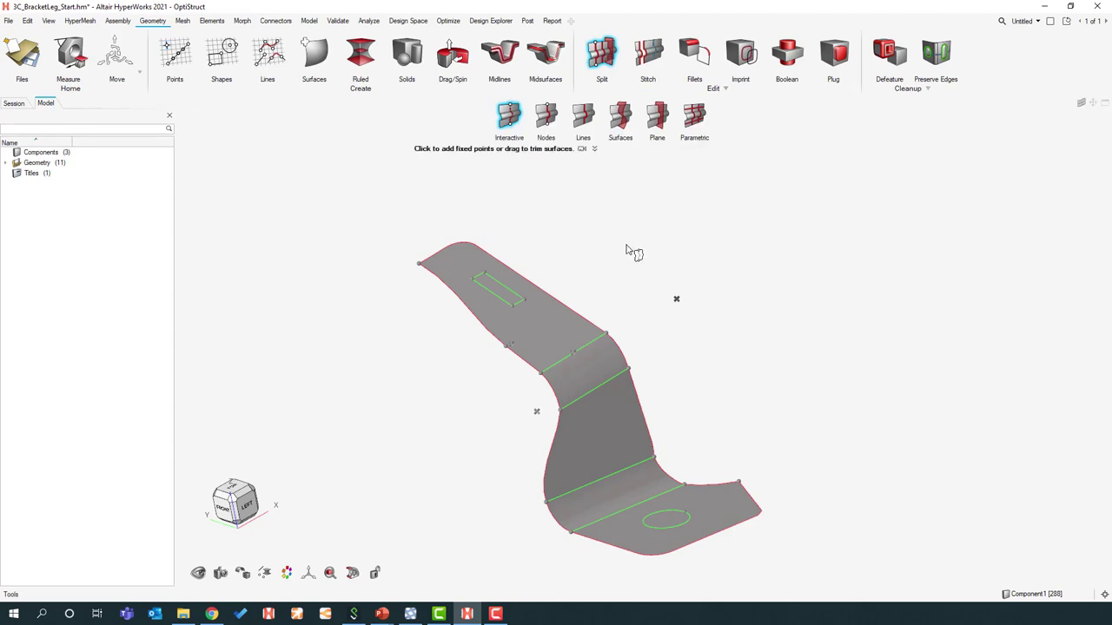
{"action": "scroll", "coordinate": [547, 324], "scroll_direction": "up", "scroll_amount": 4}
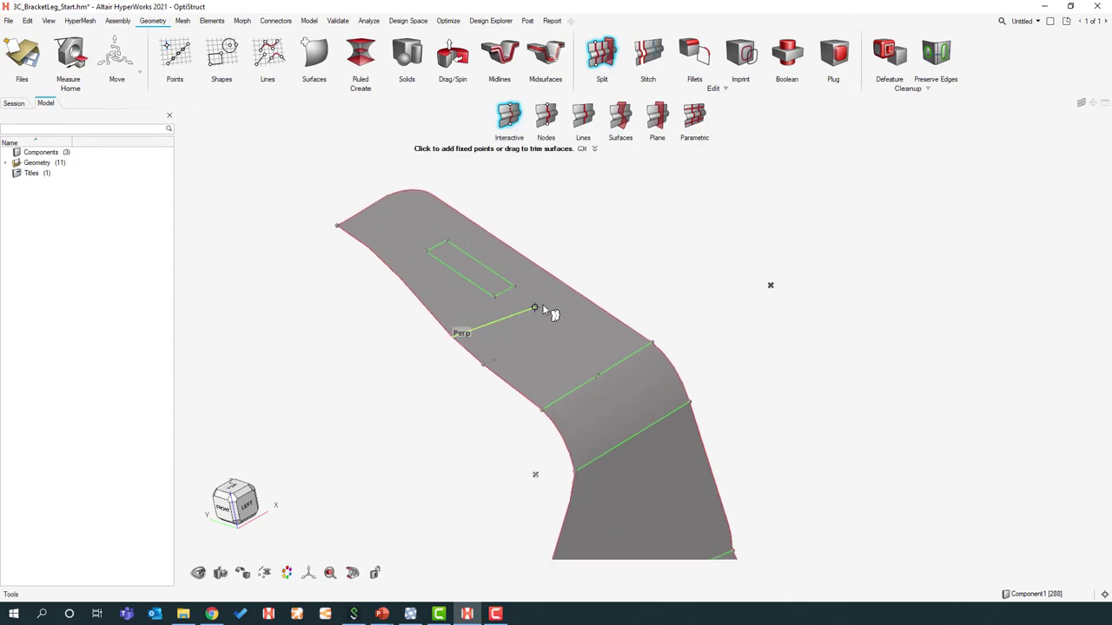
{"action": "left_click_drag", "start_coordinate": [569, 300], "coordinate": [651, 343]}
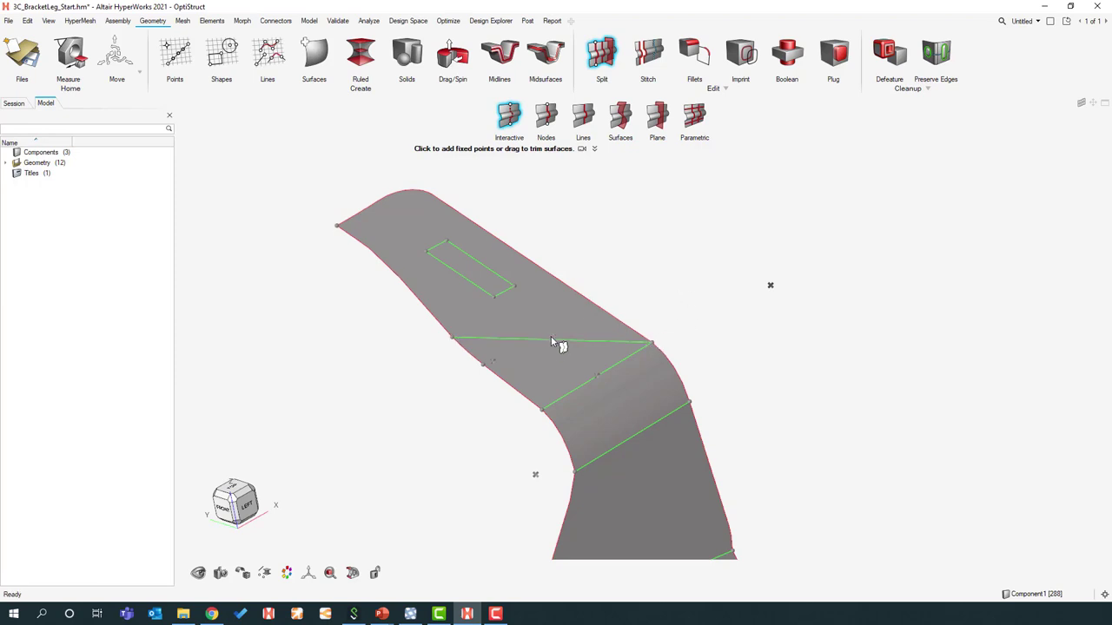
Step: Add two split lines meeting near the middle of the first, from the arm's straight edge and from a spot near the slot
{"action": "left_click_drag", "start_coordinate": [557, 280], "coordinate": [555, 339]}
{"action": "left_click_drag", "start_coordinate": [533, 298], "coordinate": [448, 243]}
{"action": "mouse_move", "coordinate": [504, 276]}
{"action": "left_mouse_down"}
{"action": "mouse_move", "coordinate": [560, 283]}
{"action": "mouse_move", "coordinate": [516, 286]}
{"action": "left_mouse_up"}
{"action": "middle_click_drag", "start_coordinate": [708, 215], "coordinate": [664, 254]}
{"action": "right_click_drag", "start_coordinate": [664, 259], "coordinate": [697, 322]}
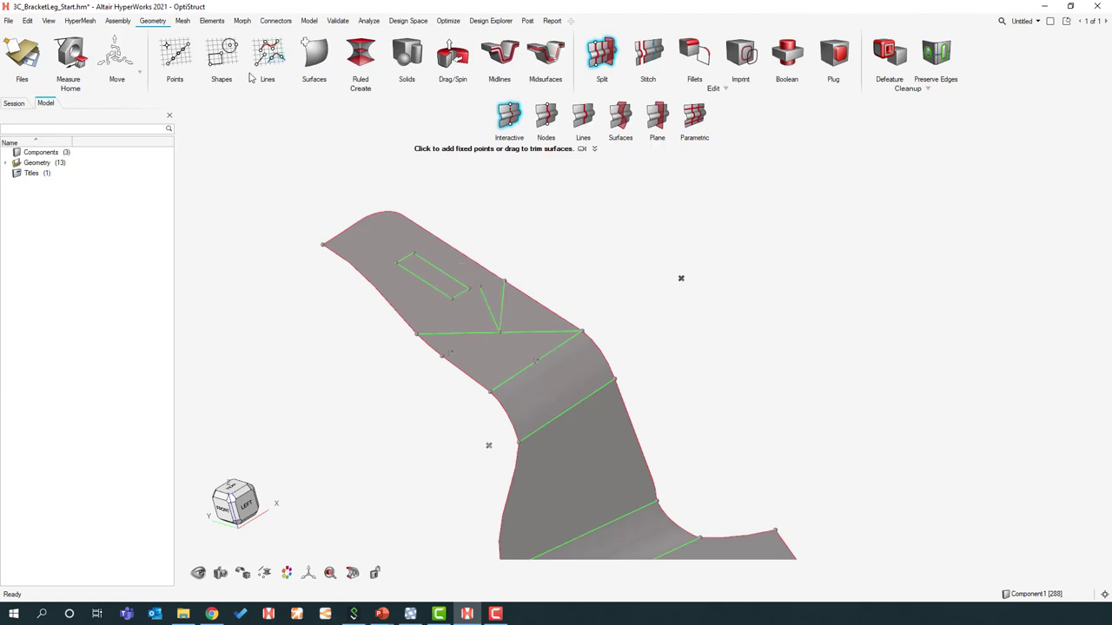
Step: Mesh the four surfaces of the bracket's upper arm at an element size of 2.5 and leave the meshing tool
{"action": "left_click", "coordinate": [182, 20]}
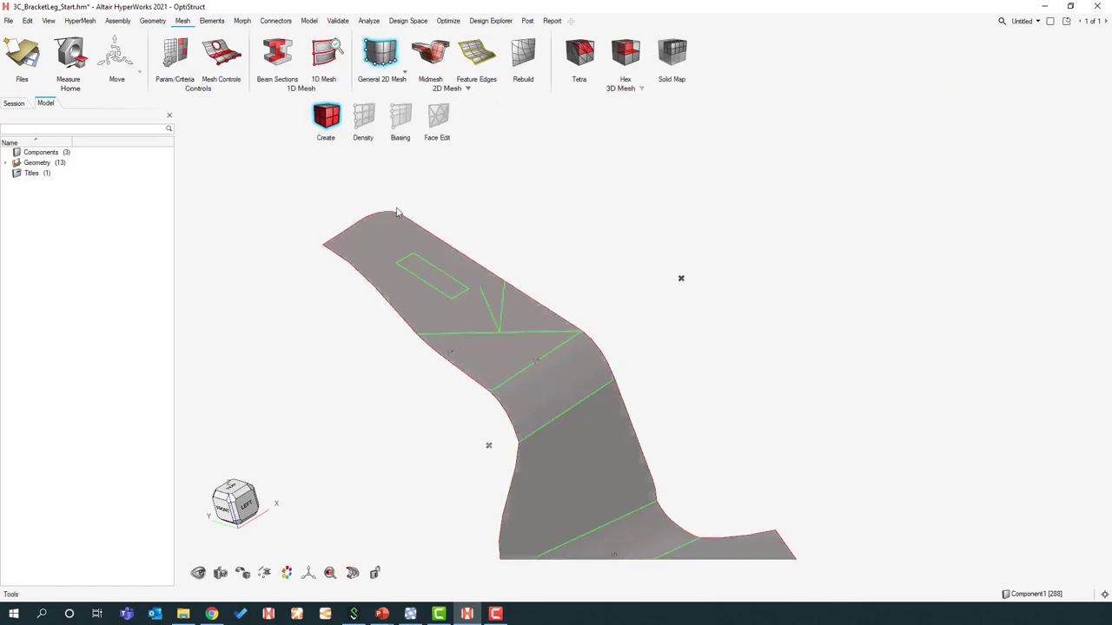
{"action": "left_click_drag", "start_coordinate": [342, 176], "coordinate": [533, 371]}
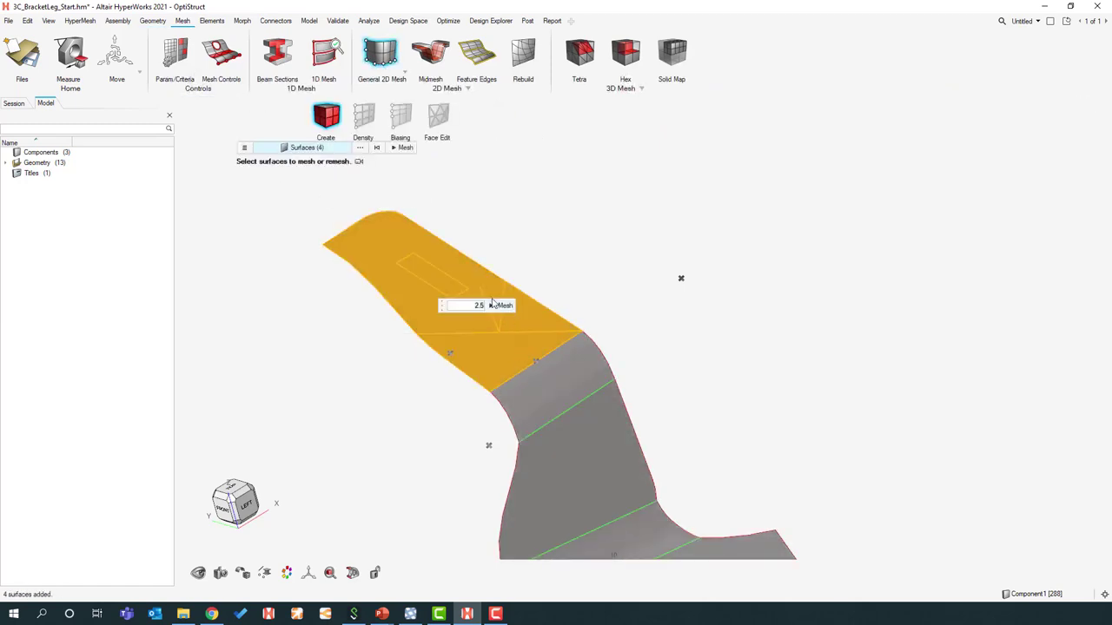
{"action": "left_click", "coordinate": [495, 305]}
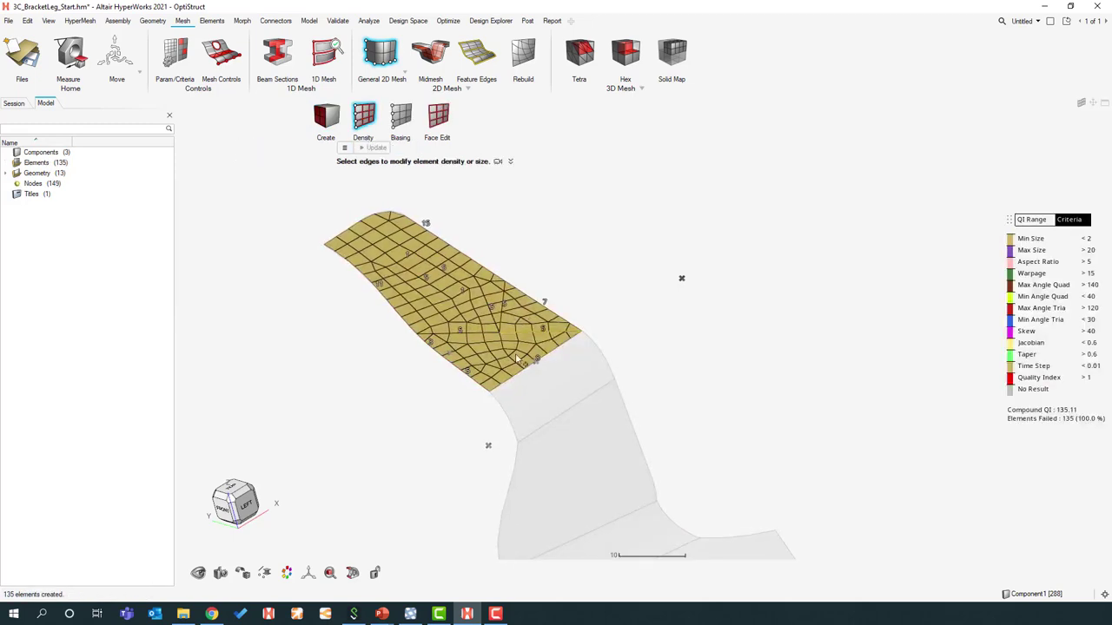
{"action": "middle_click_drag", "start_coordinate": [517, 358], "coordinate": [618, 212]}
{"action": "key", "text": "Escape"}
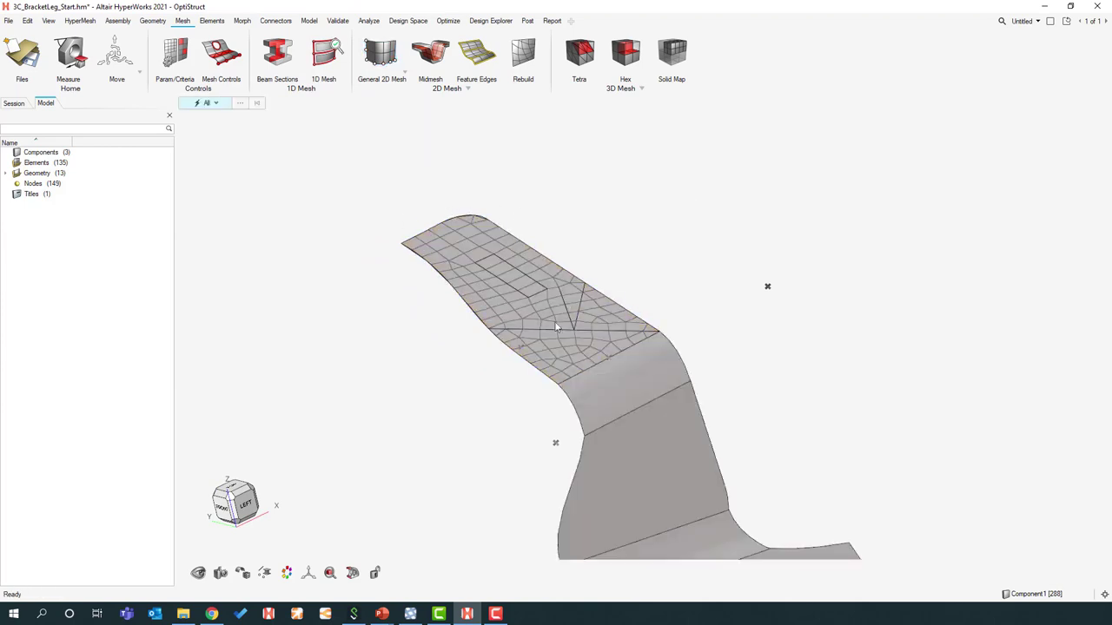
{"action": "middle_click_drag", "start_coordinate": [645, 387], "coordinate": [253, 67]}
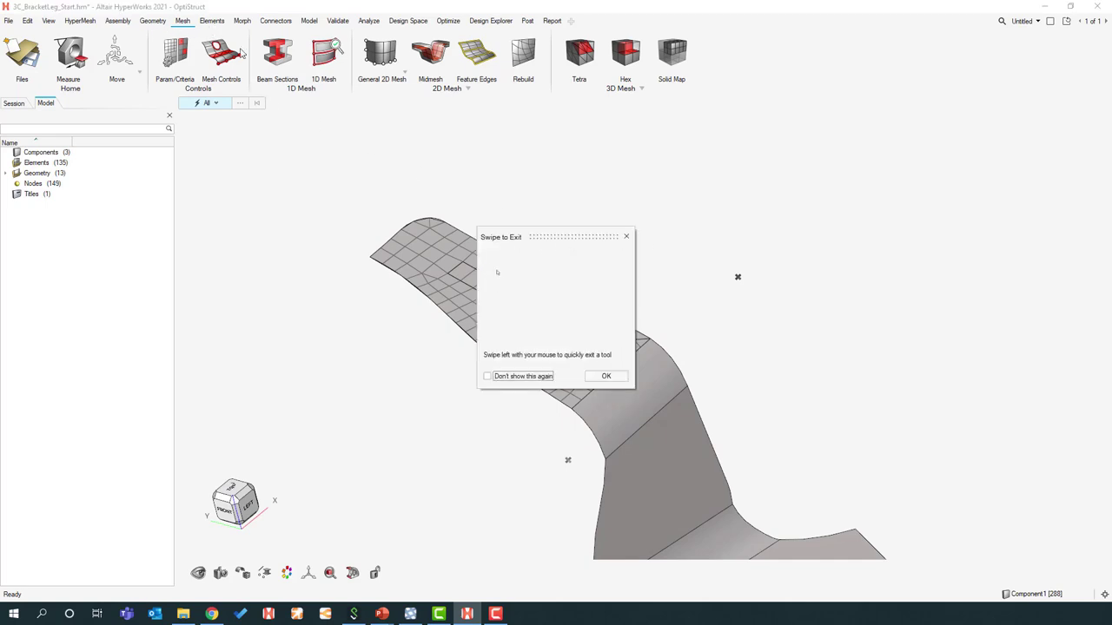
{"action": "left_click", "coordinate": [626, 236]}
Step: Use Stitch to suppress the split lines and slot edges within the upper arm, merging its surfaces into one
{"action": "left_click", "coordinate": [151, 20]}
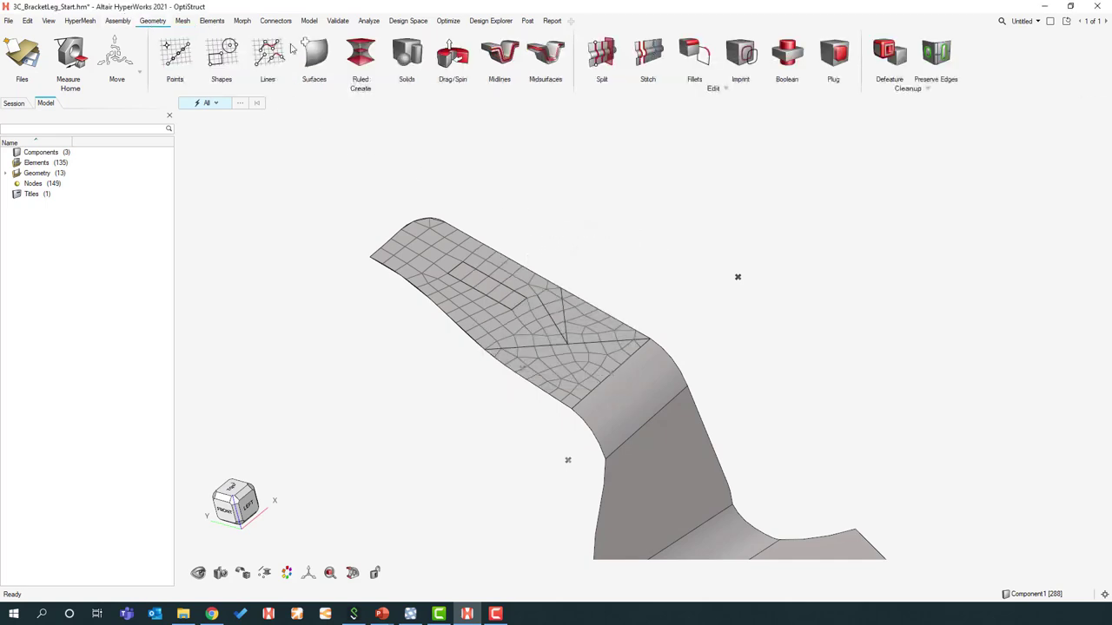
{"action": "left_click", "coordinate": [658, 56]}
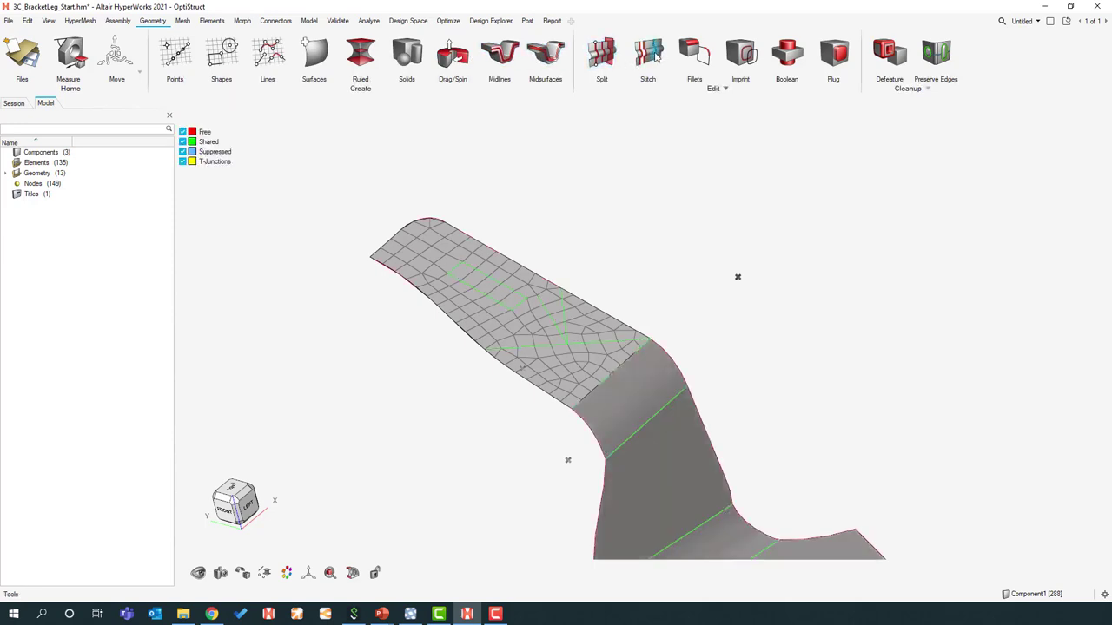
{"action": "left_click", "coordinate": [551, 319]}
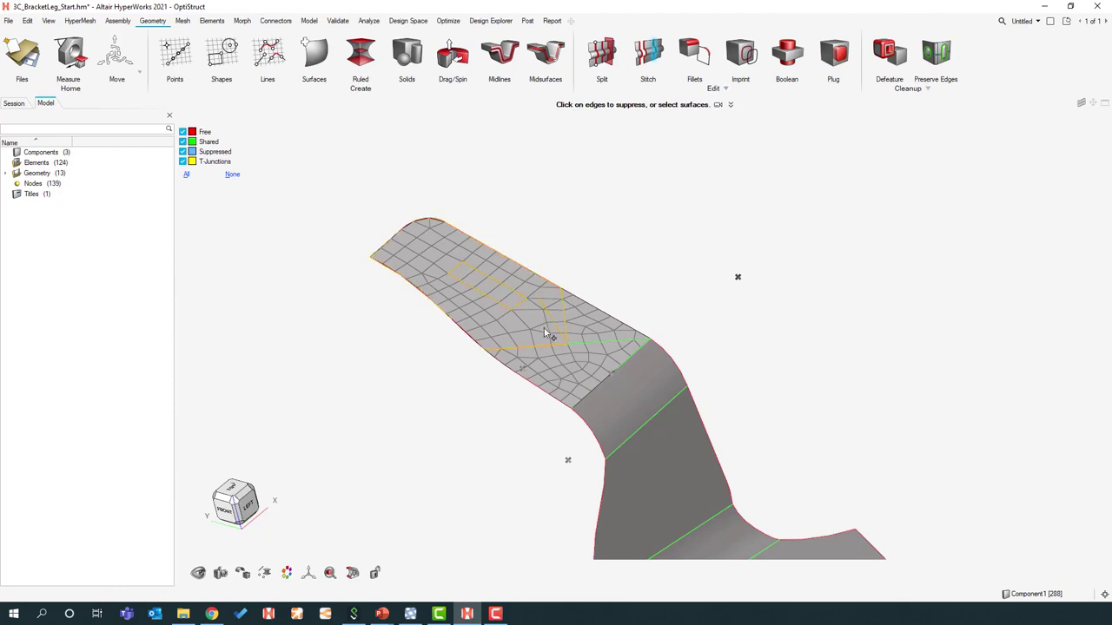
{"action": "left_click_drag", "start_coordinate": [339, 169], "coordinate": [589, 372]}
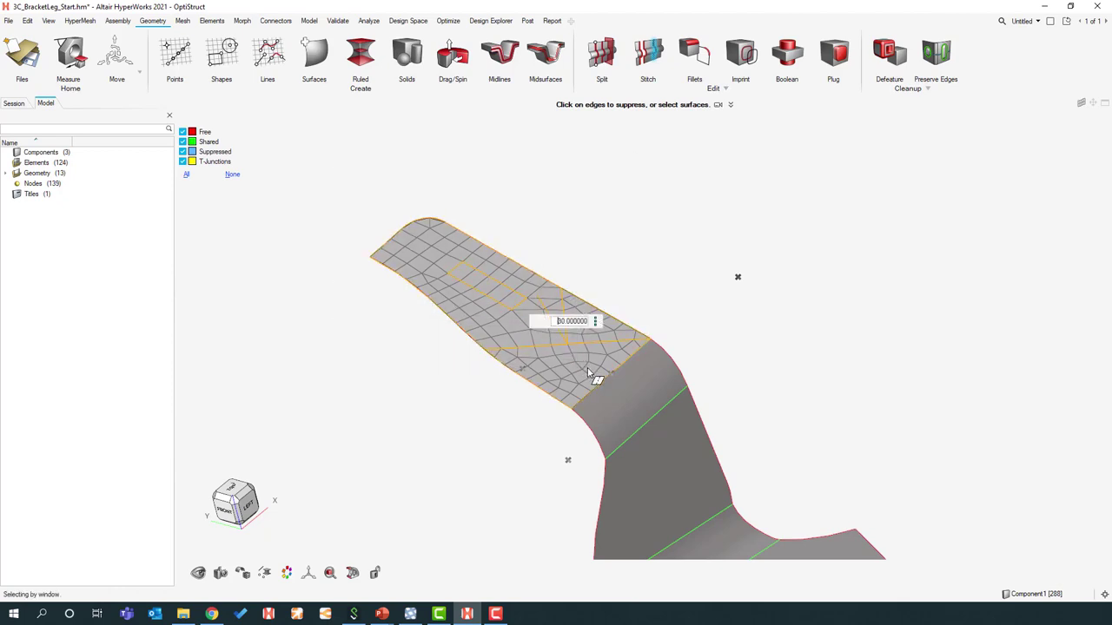
{"action": "left_click", "coordinate": [596, 323]}
{"action": "left_click", "coordinate": [648, 272]}
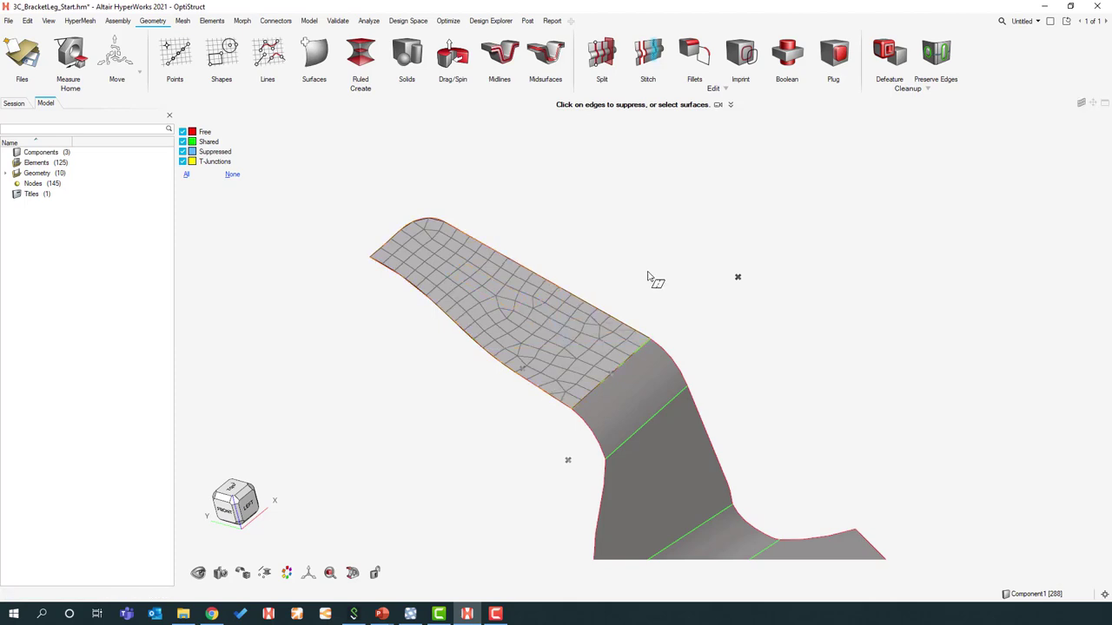
Step: Mesh all six surfaces of the bracket with General 2D Mesh at an element size of 2.5
{"action": "middle_click_drag", "start_coordinate": [697, 296], "coordinate": [699, 395]}
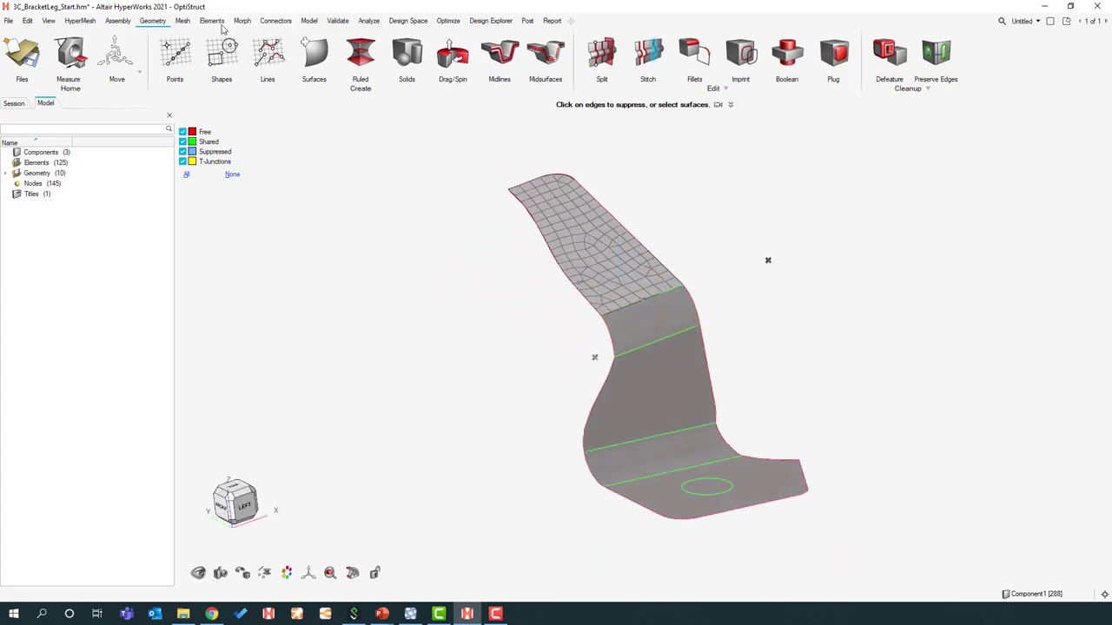
{"action": "left_click", "coordinate": [189, 21]}
{"action": "left_click", "coordinate": [381, 54]}
{"action": "left_click_drag", "start_coordinate": [491, 160], "coordinate": [791, 524]}
{"action": "left_click", "coordinate": [693, 363]}
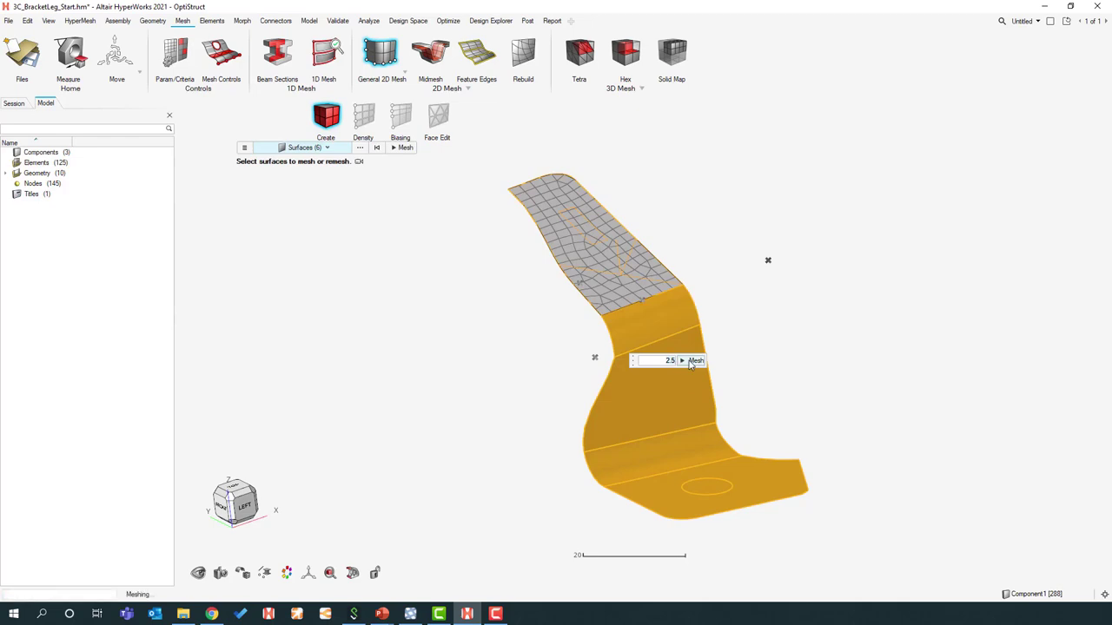
Step: Set the element density of the bracket's bend-line edges to 12
{"action": "middle_click_drag", "start_coordinate": [863, 343], "coordinate": [625, 461]}
{"action": "left_click", "coordinate": [625, 461]}
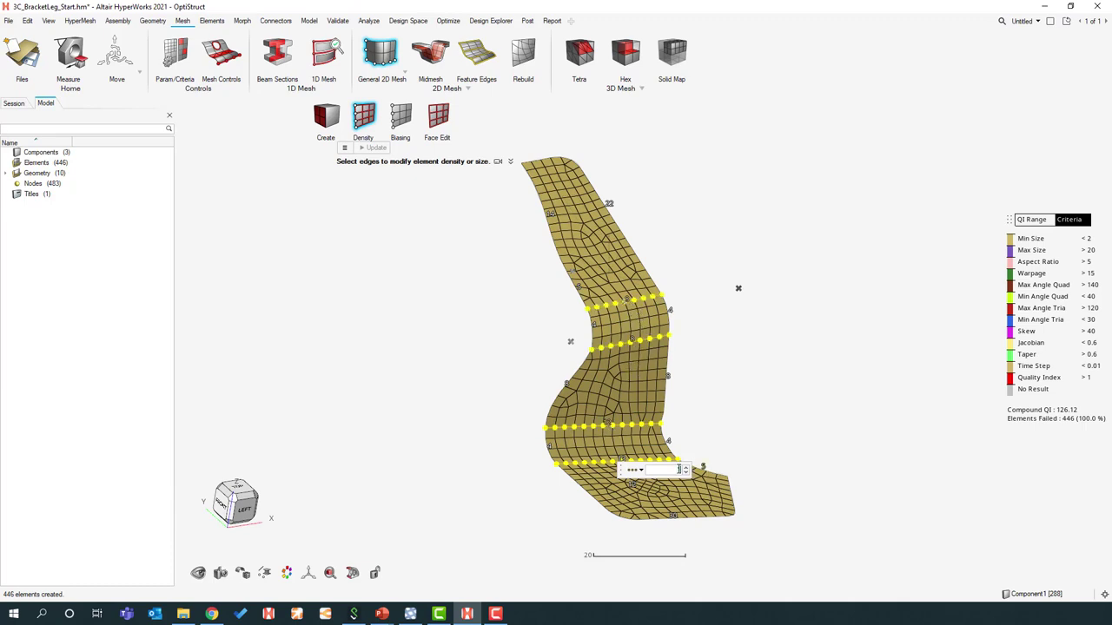
{"action": "key", "text": "Return"}
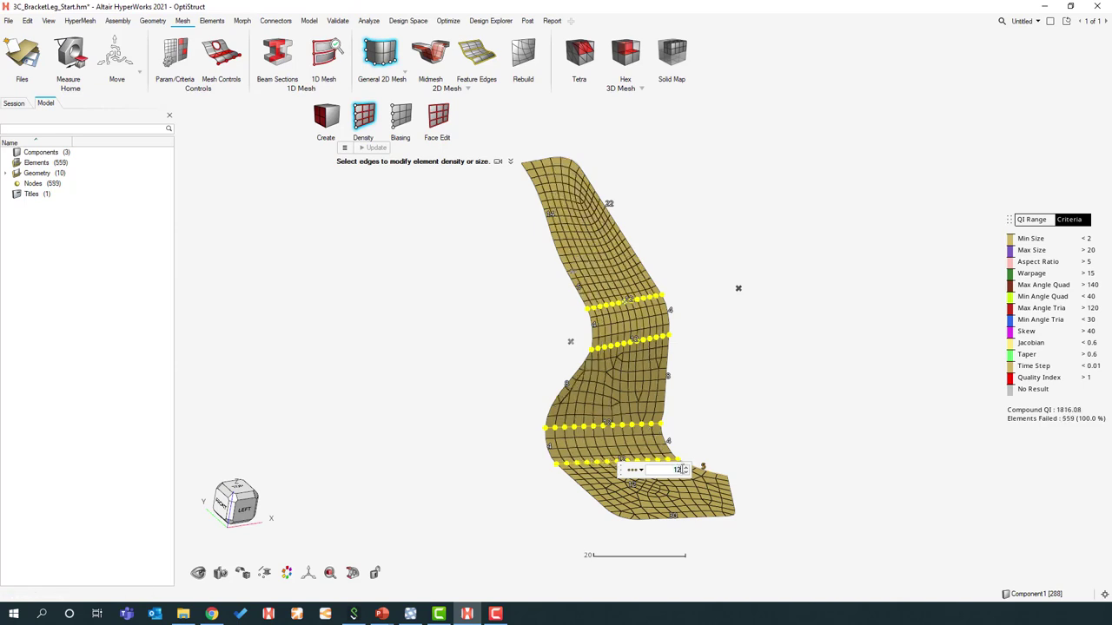
Step: Try densities of 13, 11 and 14 on the bend-line edges, ending back at 12
{"action": "middle_click_drag", "start_coordinate": [721, 436], "coordinate": [690, 468]}
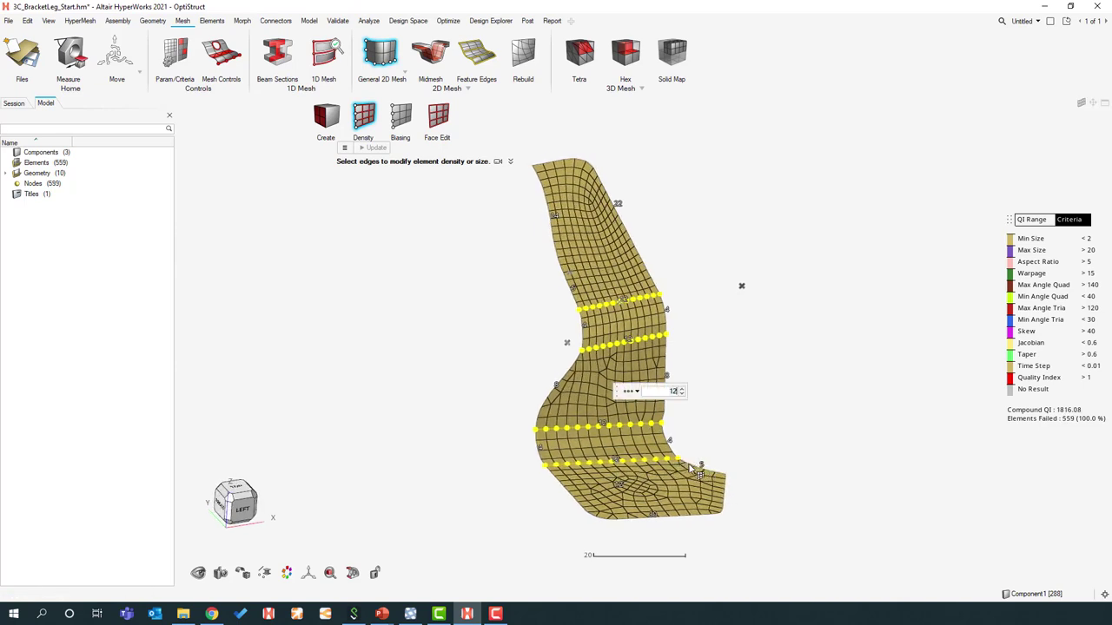
{"action": "left_click", "coordinate": [682, 395]}
{"action": "left_click", "coordinate": [682, 389]}
{"action": "left_click", "coordinate": [682, 389]}
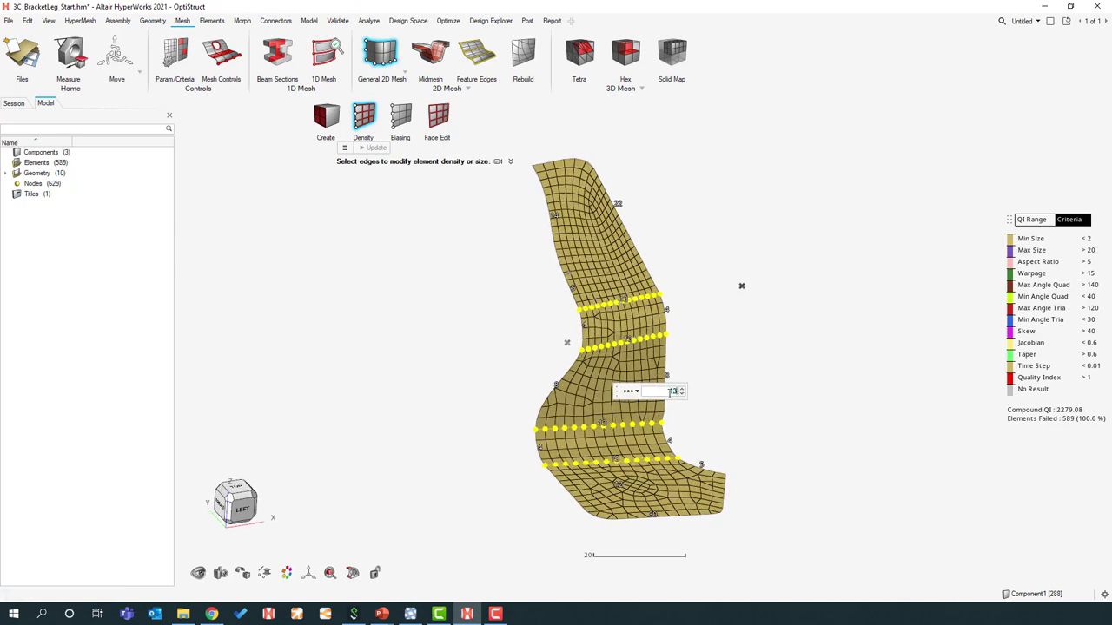
{"action": "scroll", "coordinate": [671, 392], "scroll_direction": "down", "scroll_amount": 1}
{"action": "scroll", "coordinate": [659, 393], "scroll_direction": "down", "scroll_amount": 1}
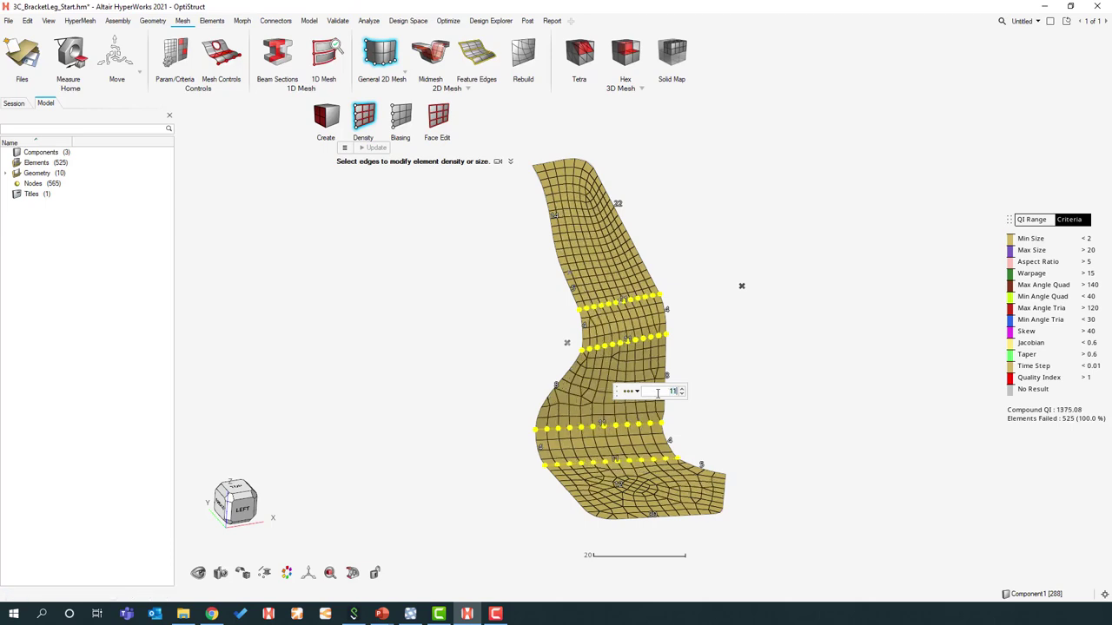
{"action": "scroll", "coordinate": [682, 393], "scroll_direction": "up", "scroll_amount": 3}
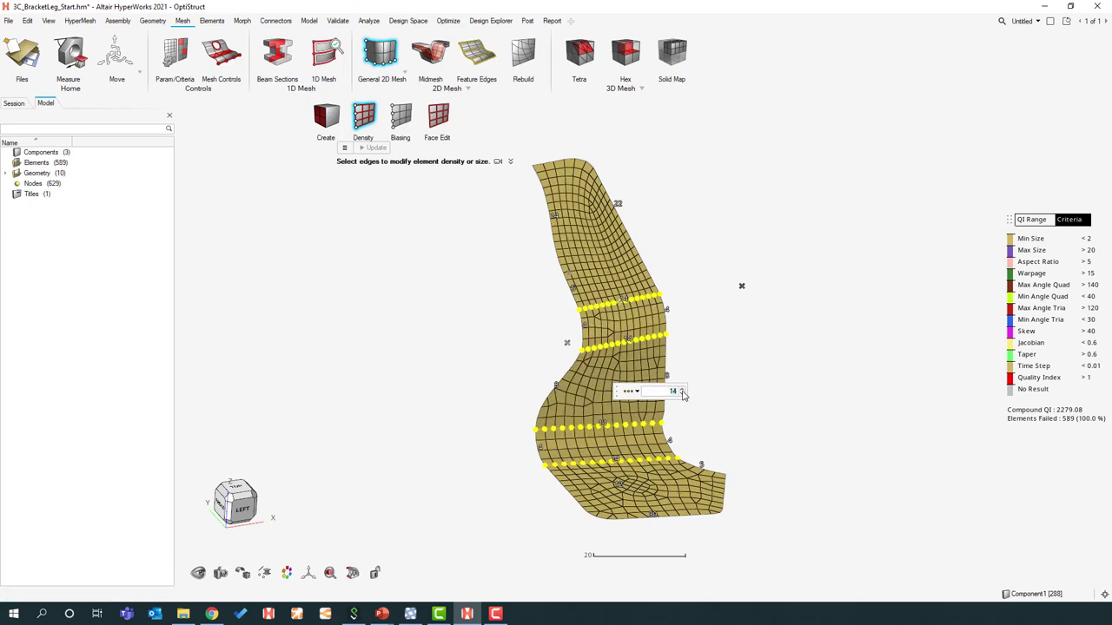
{"action": "scroll", "coordinate": [683, 393], "scroll_direction": "down", "scroll_amount": 1}
{"action": "scroll", "coordinate": [683, 395], "scroll_direction": "down", "scroll_amount": 1}
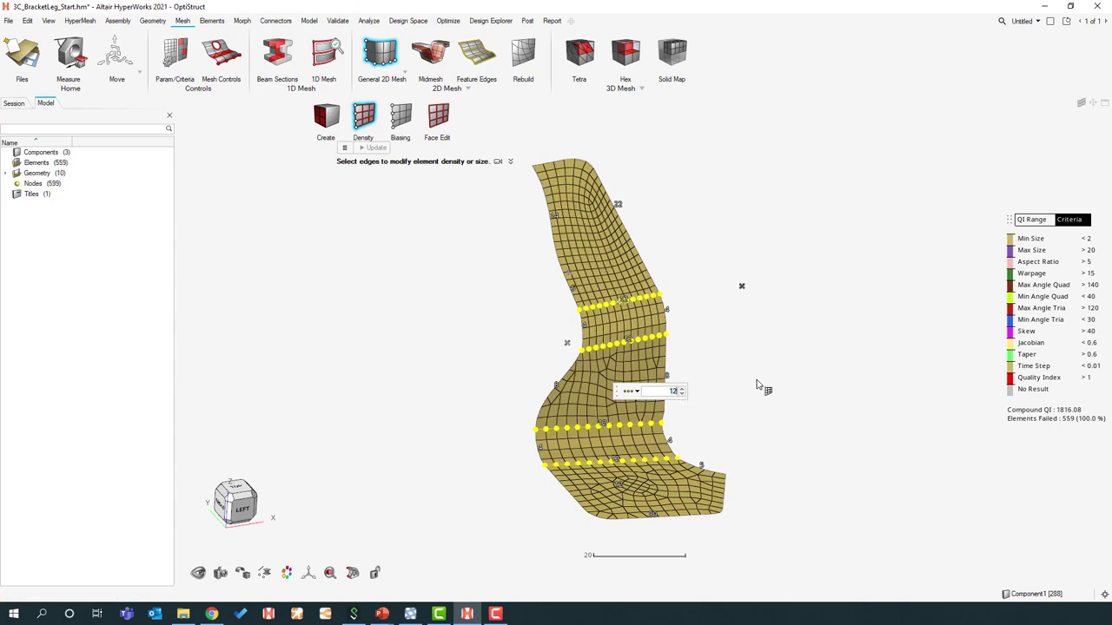
Step: Use Face Edit to give the three surfaces between the upper arm and the foot Quads elements with the Map as rectangle method
{"action": "middle_click_drag", "start_coordinate": [757, 382], "coordinate": [735, 358]}
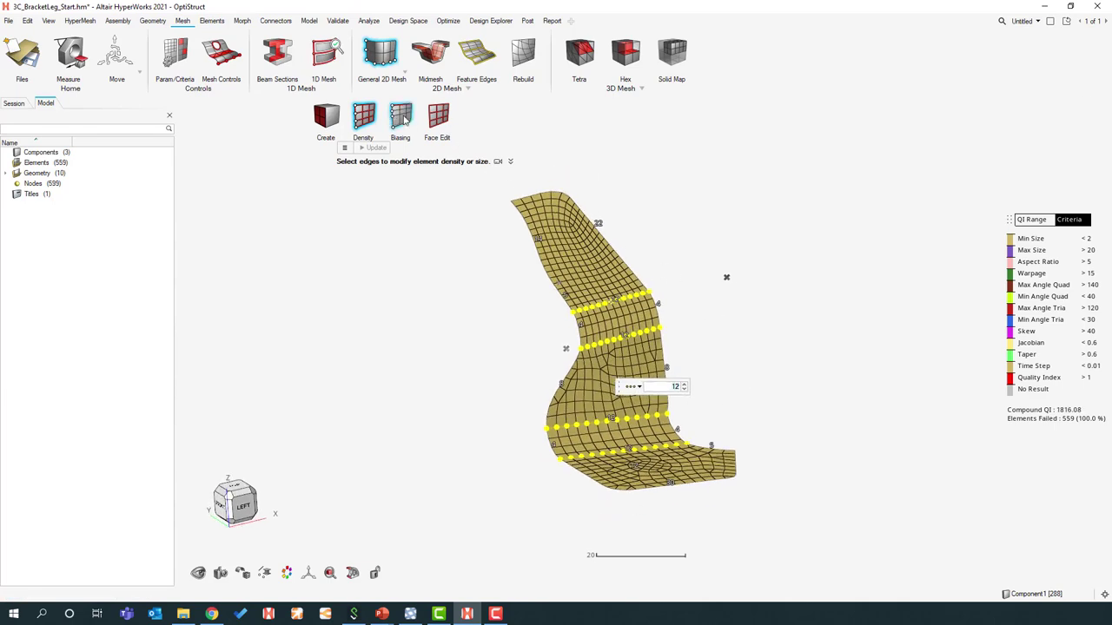
{"action": "left_click", "coordinate": [441, 122]}
{"action": "middle_click_drag", "start_coordinate": [764, 324], "coordinate": [705, 327]}
{"action": "left_click", "coordinate": [607, 321]}
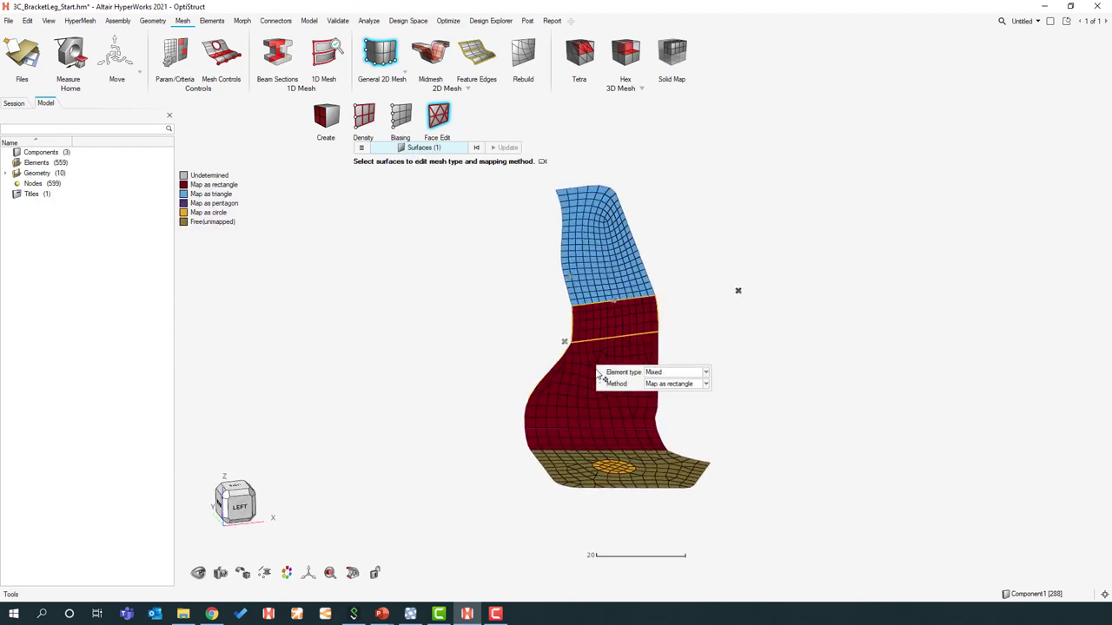
{"action": "left_click", "coordinate": [562, 408]}
{"action": "left_click", "coordinate": [546, 432]}
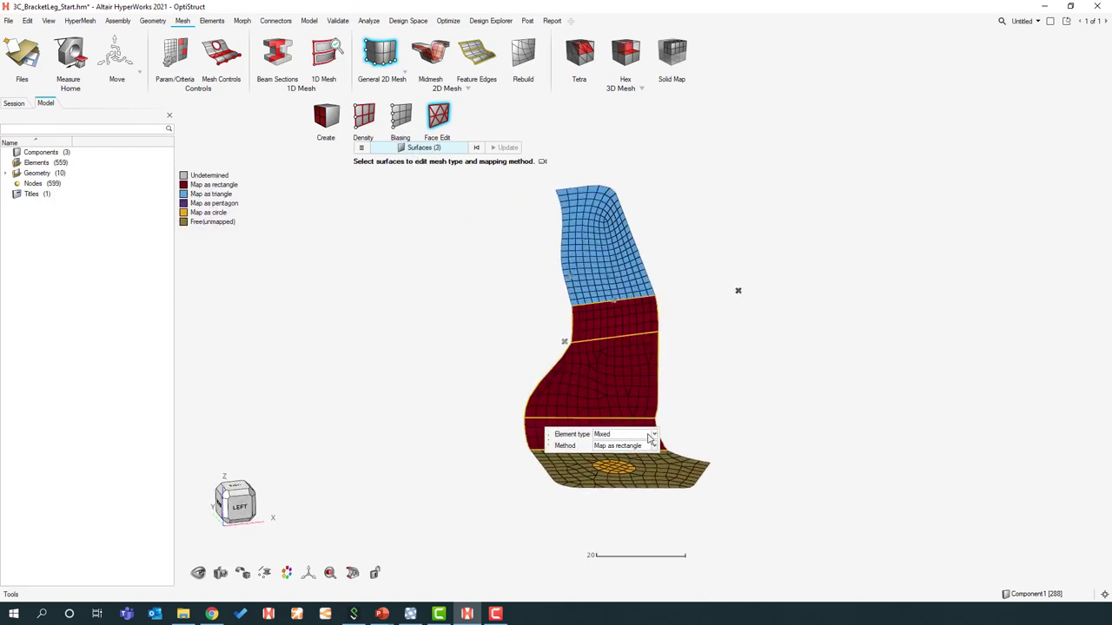
{"action": "left_click", "coordinate": [651, 436]}
{"action": "left_click", "coordinate": [633, 449]}
{"action": "middle_click_drag", "start_coordinate": [656, 426], "coordinate": [653, 452]}
{"action": "left_click", "coordinate": [763, 467]}
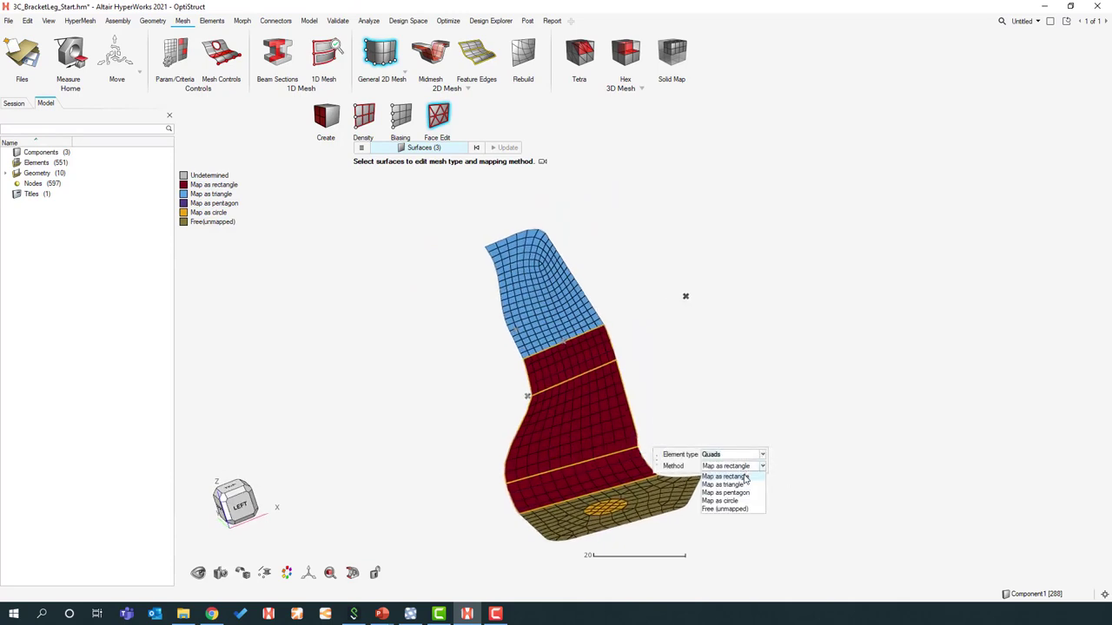
{"action": "left_click", "coordinate": [745, 470]}
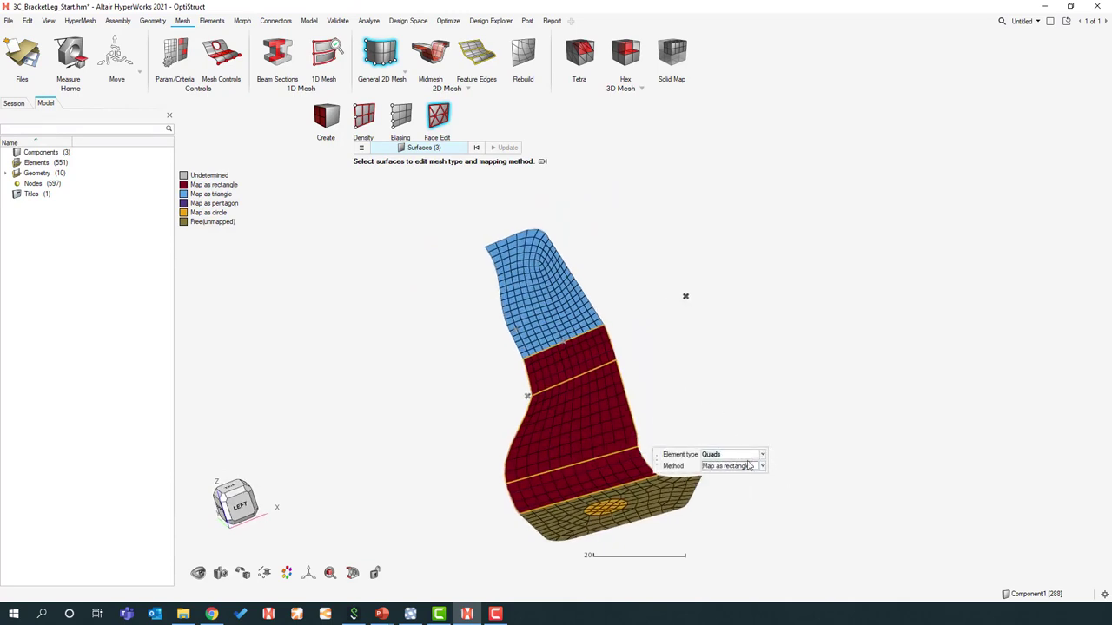
{"action": "middle_click_drag", "start_coordinate": [735, 497], "coordinate": [738, 511]}
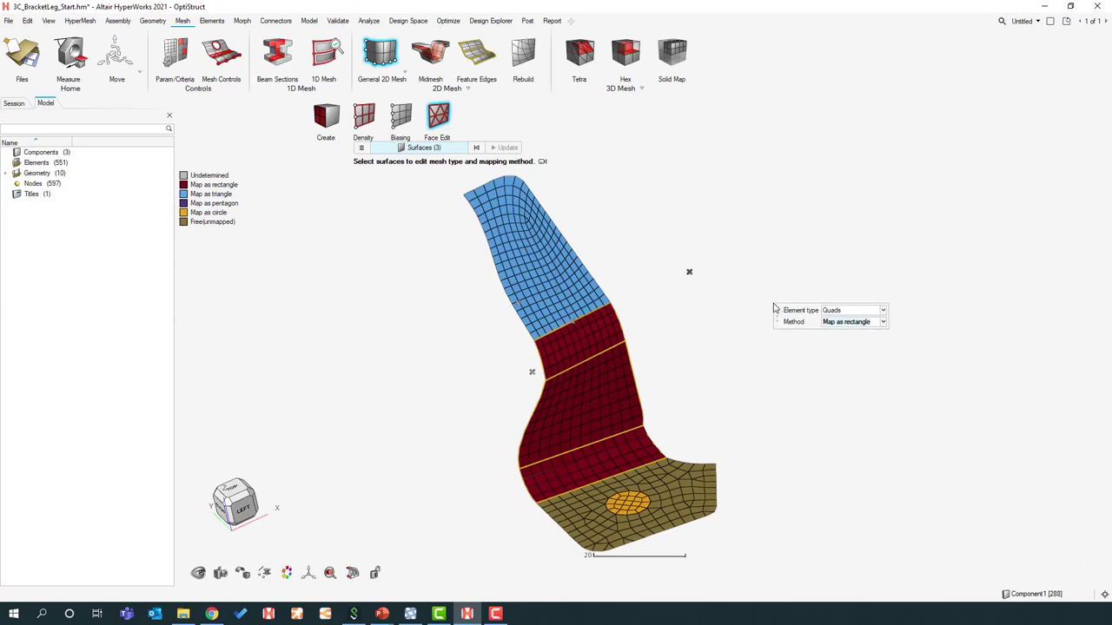
{"action": "middle_click_drag", "start_coordinate": [774, 304], "coordinate": [760, 328]}
Step: Exit the meshing tool and turn off future displays of the Swipe to Exit hint
{"action": "right_click_drag", "start_coordinate": [728, 308], "coordinate": [620, 286]}
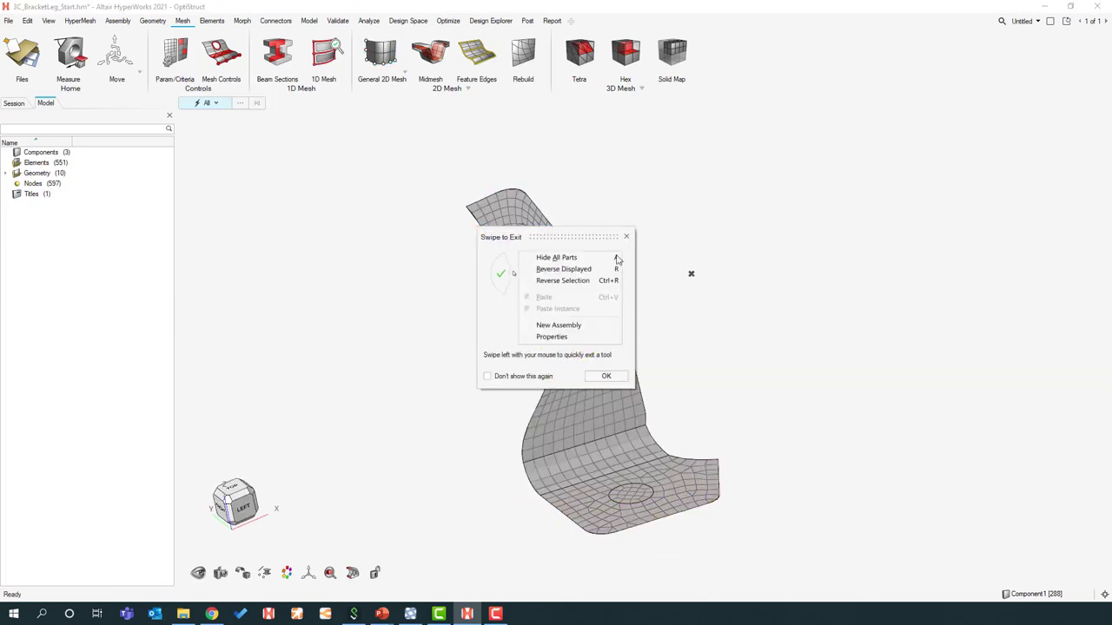
{"action": "left_click", "coordinate": [487, 377]}
{"action": "left_click", "coordinate": [605, 376]}
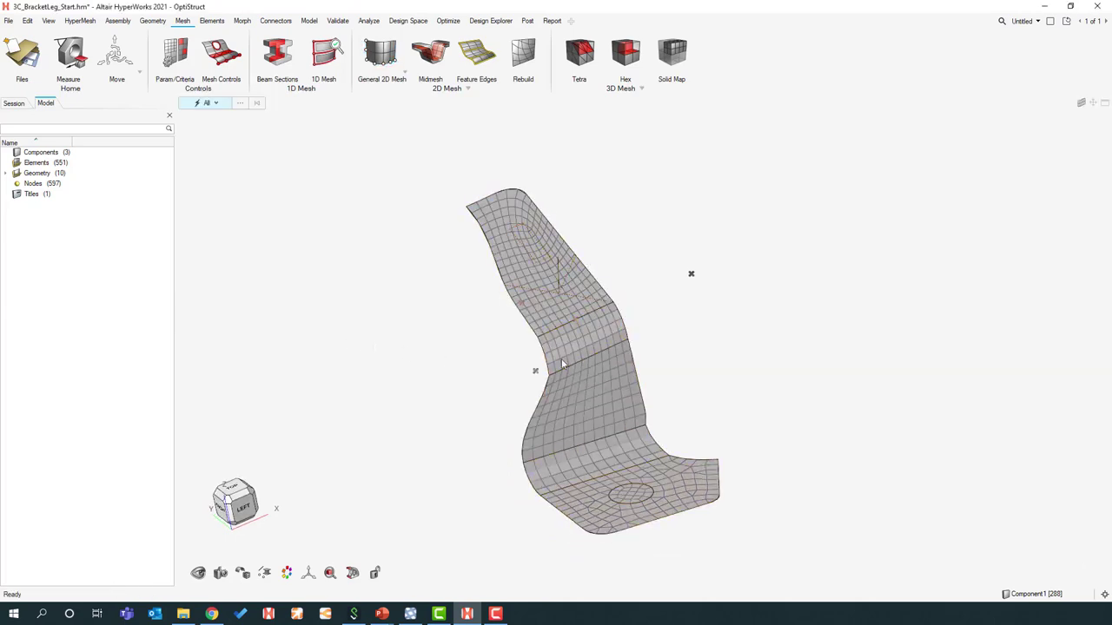
Step: Show the classic panels and open the 2D automesh panel
{"action": "middle_click_drag", "start_coordinate": [562, 364], "coordinate": [405, 241]}
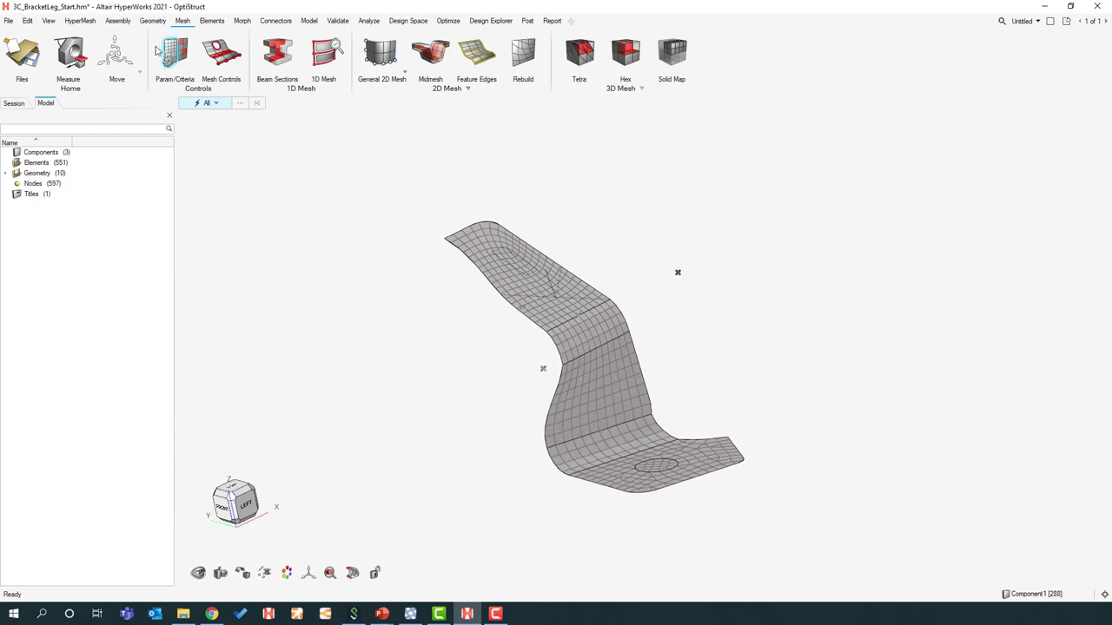
{"action": "left_click", "coordinate": [48, 20]}
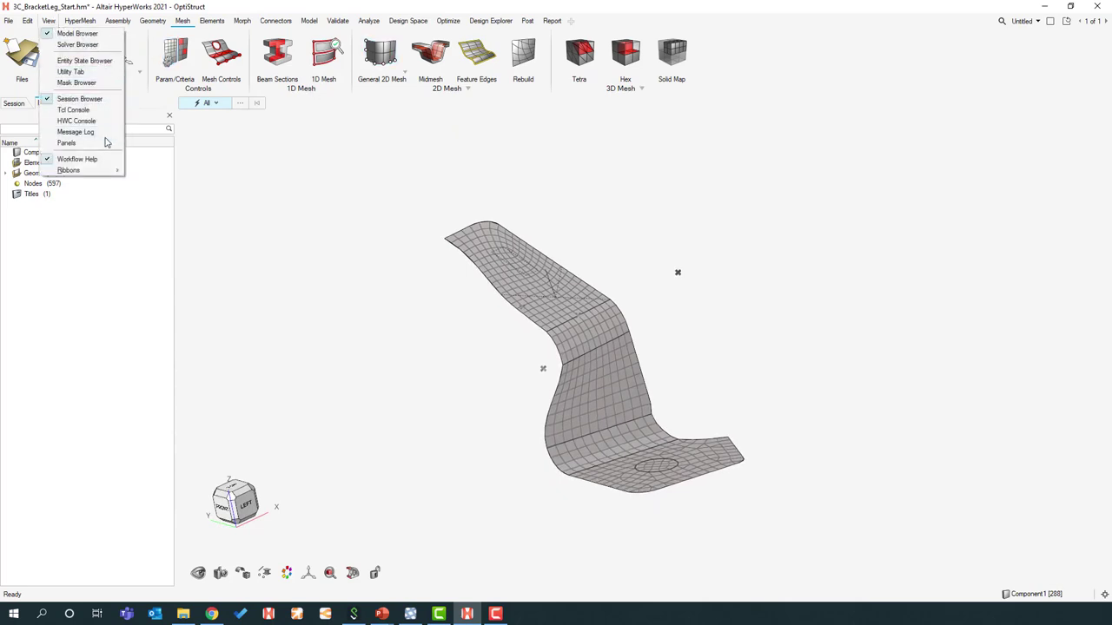
{"action": "left_click", "coordinate": [106, 143]}
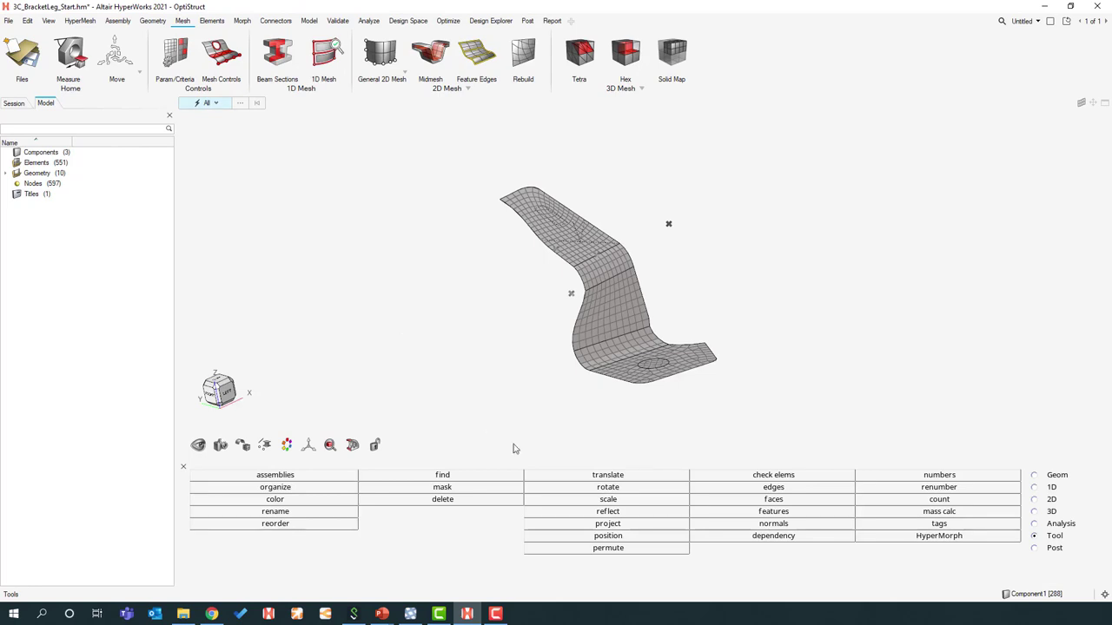
{"action": "left_click", "coordinate": [1033, 500]}
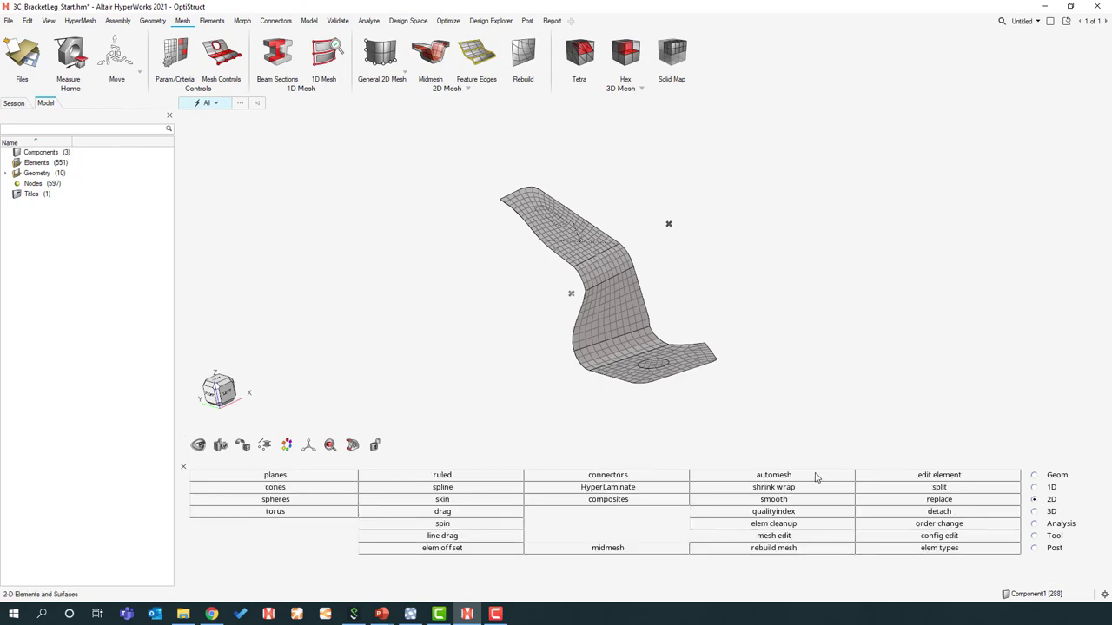
{"action": "left_click", "coordinate": [773, 475]}
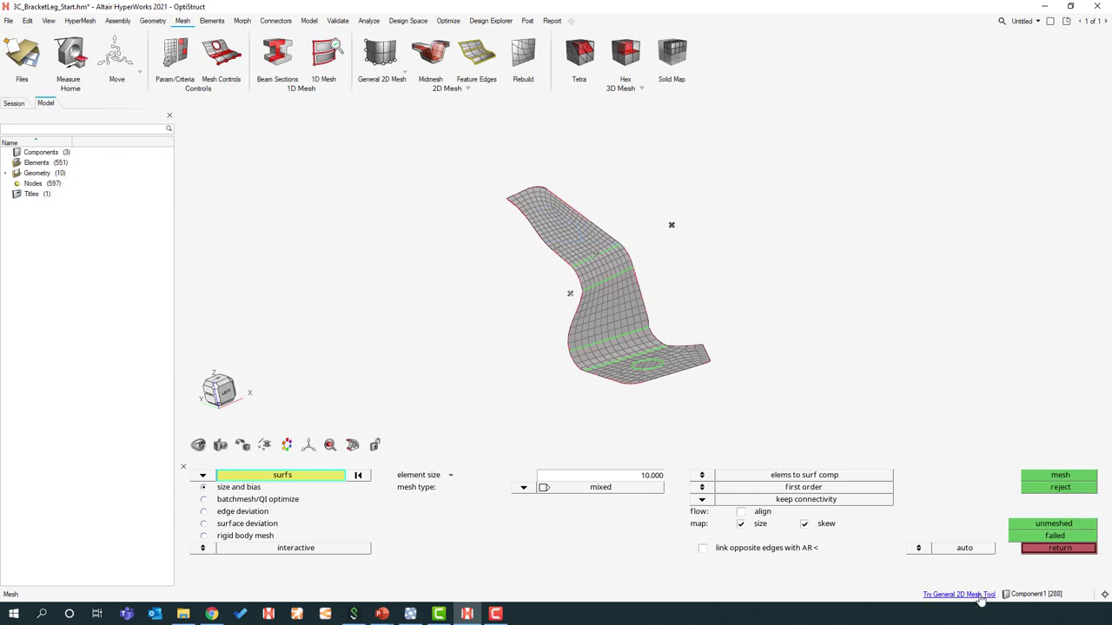
Step: Launch the General 2D Mesh tool suggested by the automesh panel, and switch to the geometry tools
{"action": "left_click", "coordinate": [979, 594]}
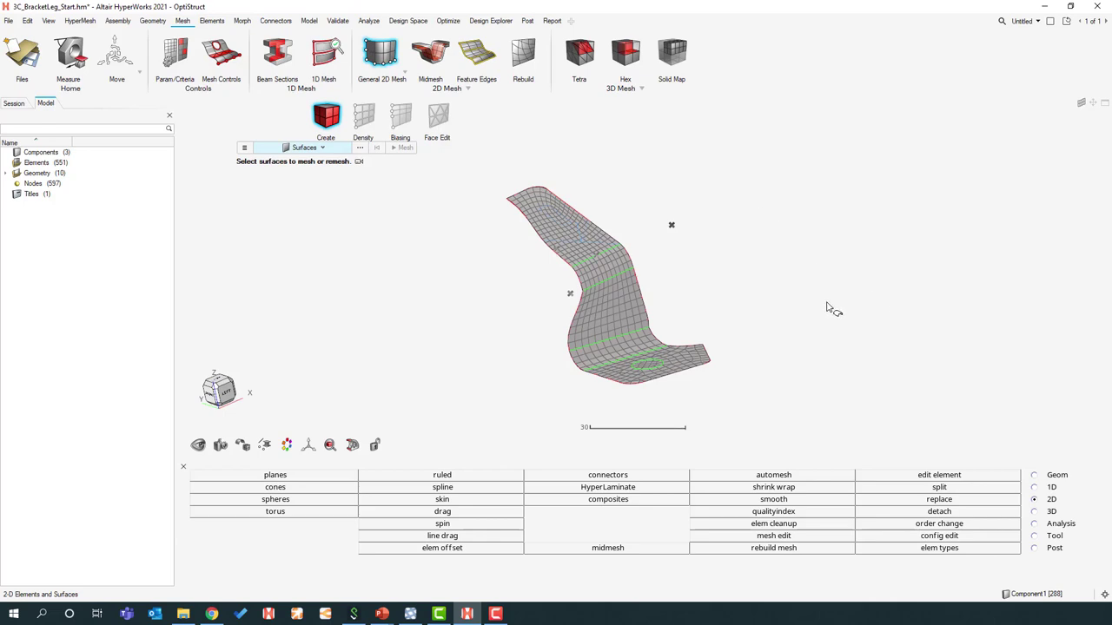
{"action": "middle_click_drag", "start_coordinate": [811, 307], "coordinate": [707, 309]}
{"action": "left_click_drag", "start_coordinate": [708, 307], "coordinate": [514, 315], "text": "ctrl"}
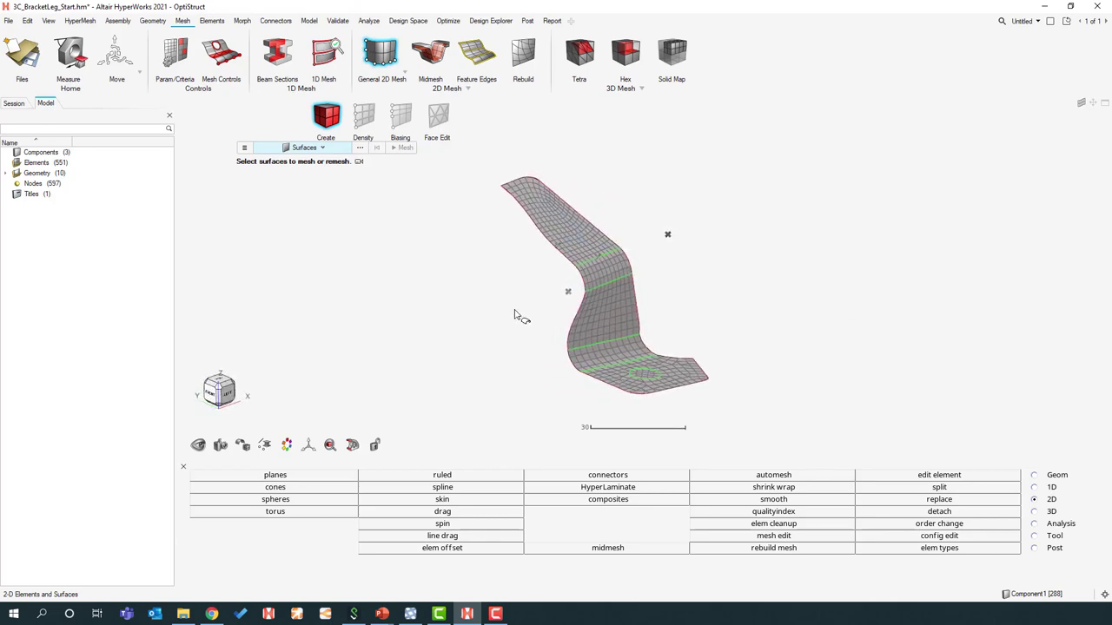
{"action": "left_click", "coordinate": [152, 20]}
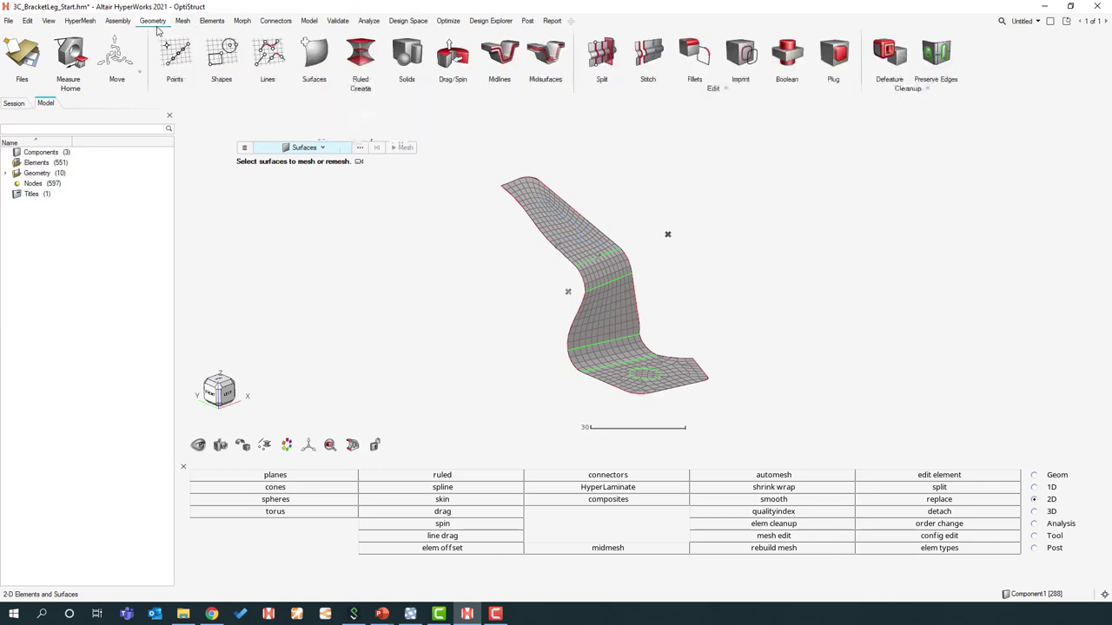
Step: Hide the classic panels and set up a Split by plane with all displayed surfaces as the target
{"action": "left_click", "coordinate": [608, 52]}
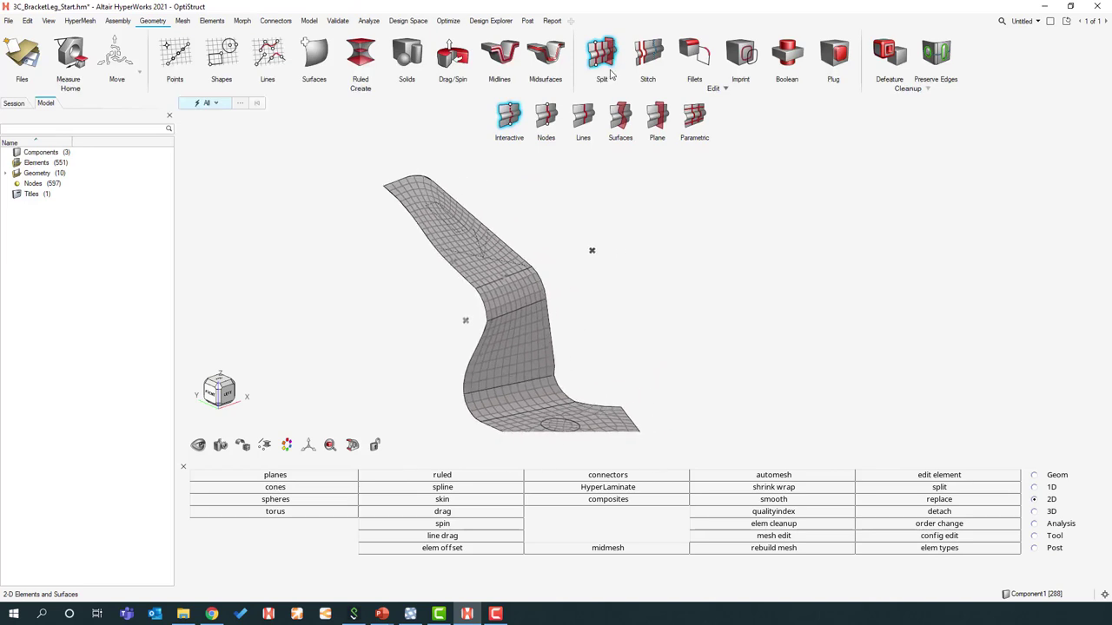
{"action": "left_click", "coordinate": [662, 126]}
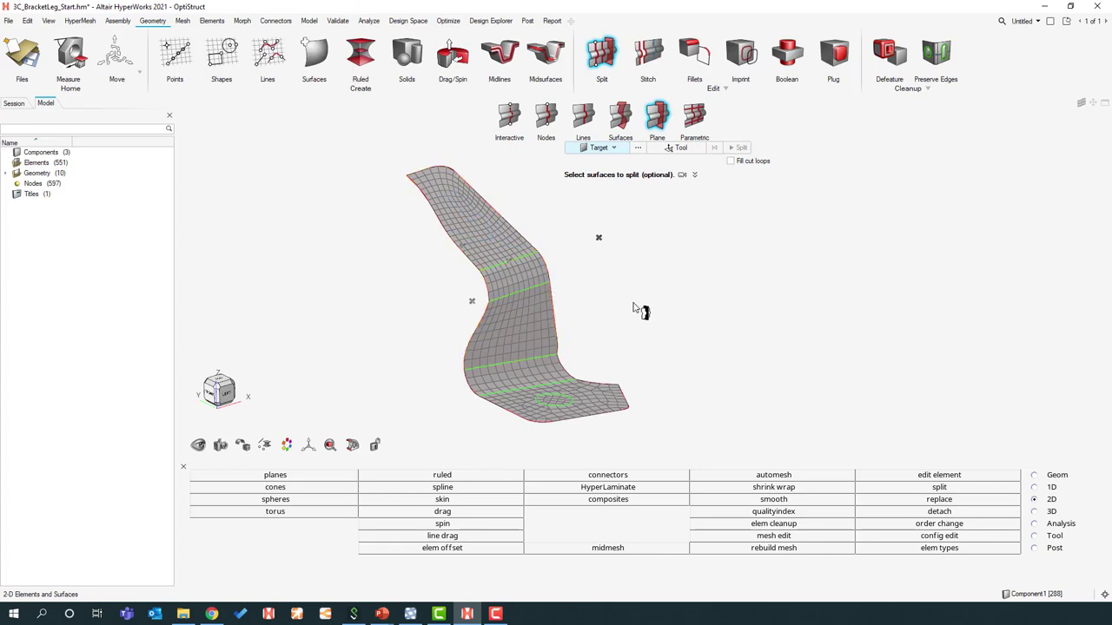
{"action": "middle_click_drag", "start_coordinate": [633, 308], "coordinate": [597, 315]}
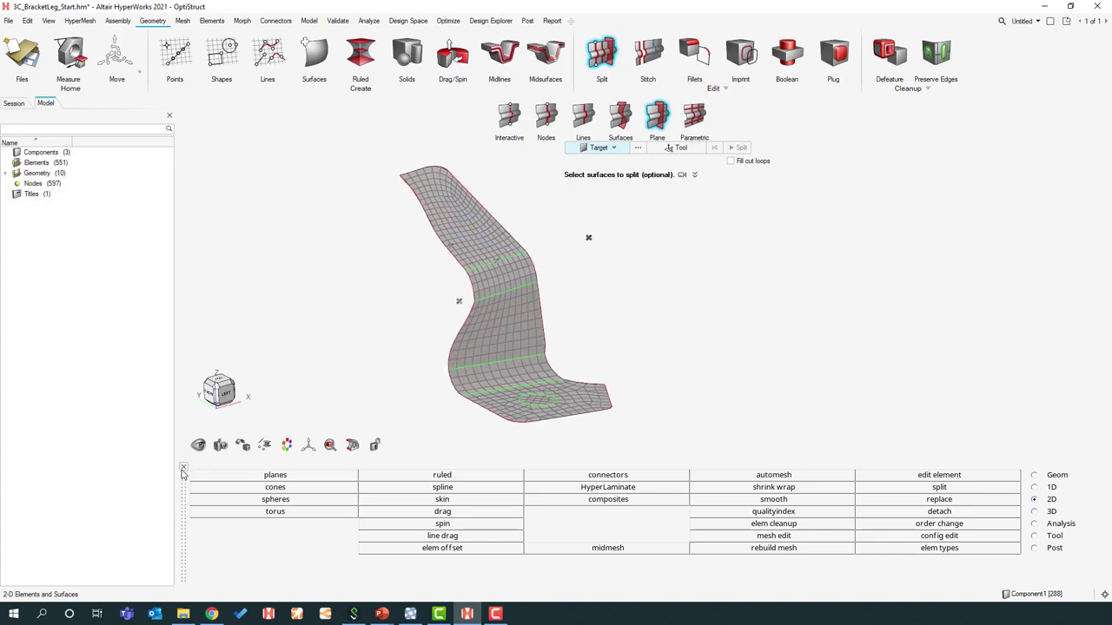
{"action": "left_click", "coordinate": [183, 468]}
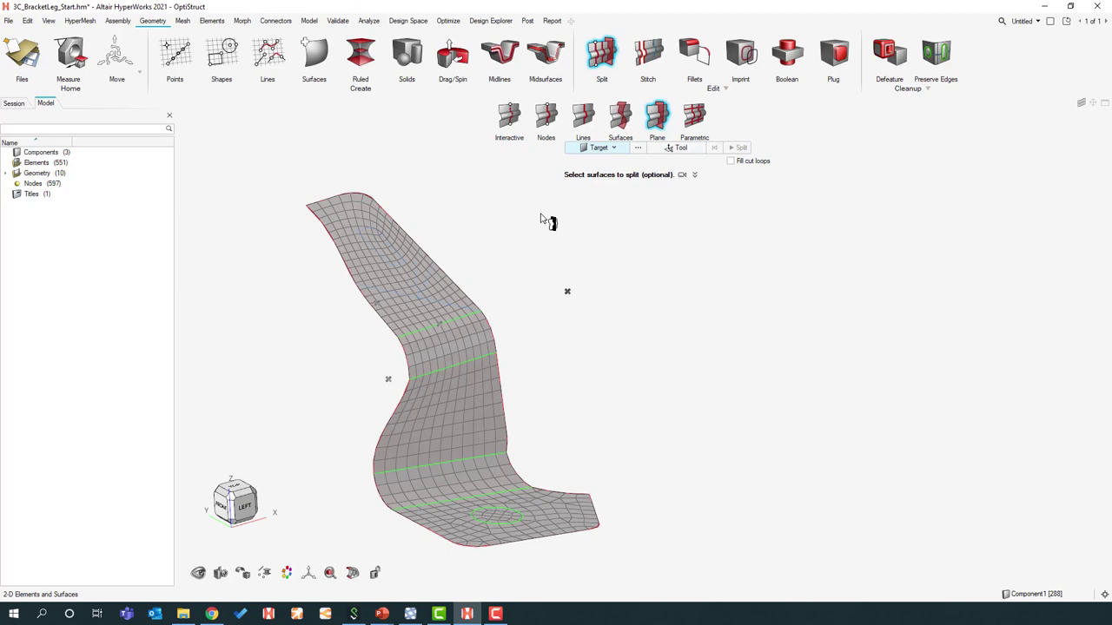
{"action": "key", "text": "ctrl+a"}
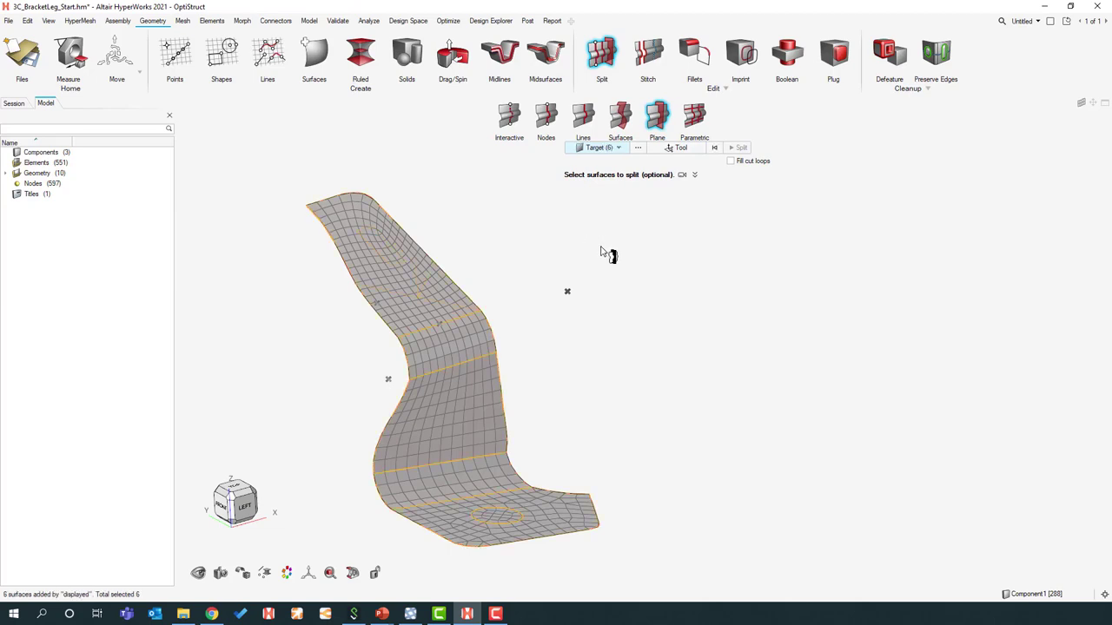
{"action": "left_click", "coordinate": [680, 149]}
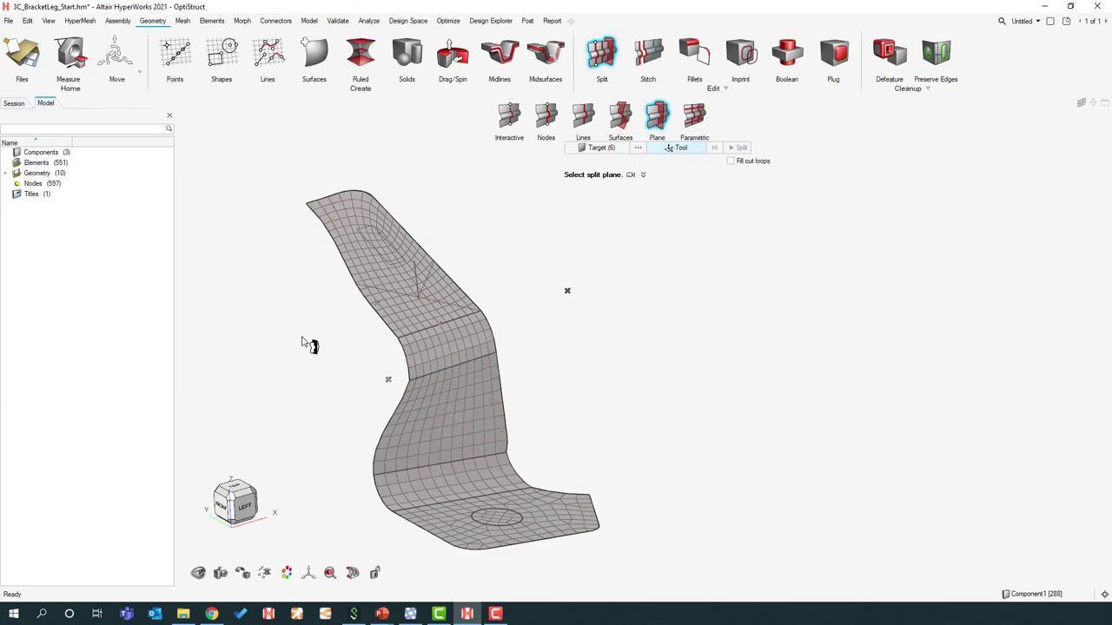
{"action": "key", "text": "Left"}
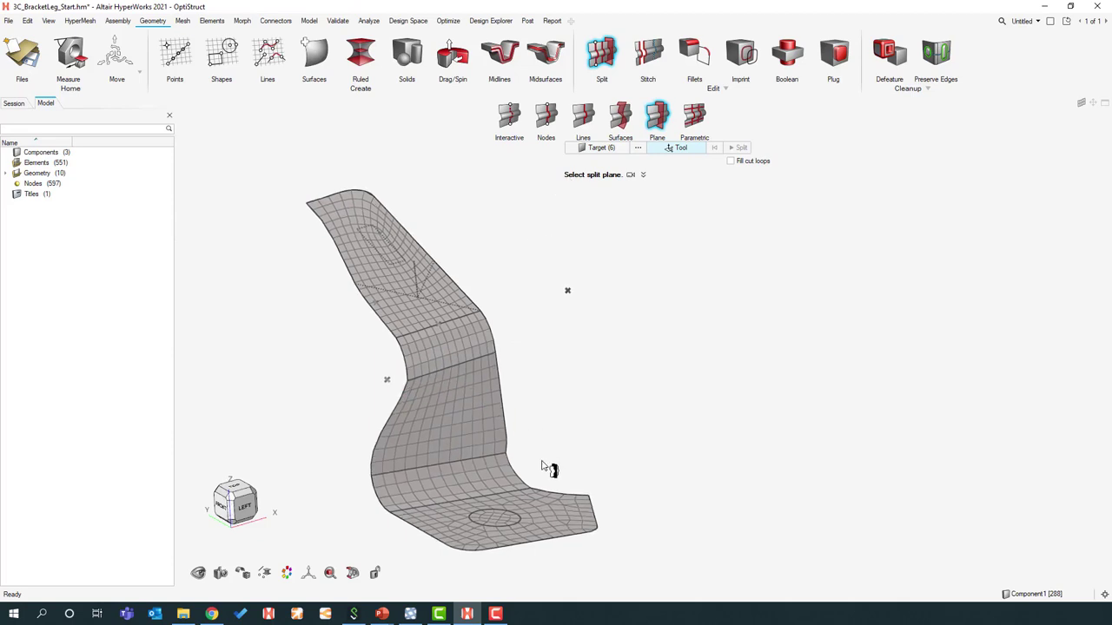
Step: Place the split plane at the midpoint of the bend line below the upper arm and tilt it with its rotation handles
{"action": "right_click_drag", "start_coordinate": [542, 466], "coordinate": [470, 375]}
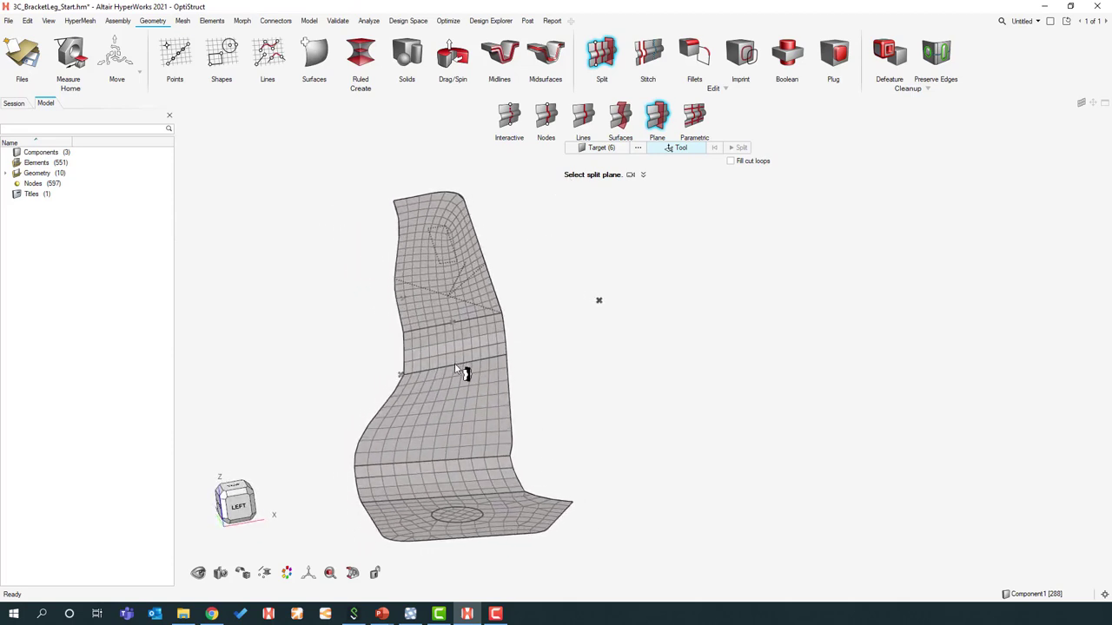
{"action": "left_click", "coordinate": [454, 324]}
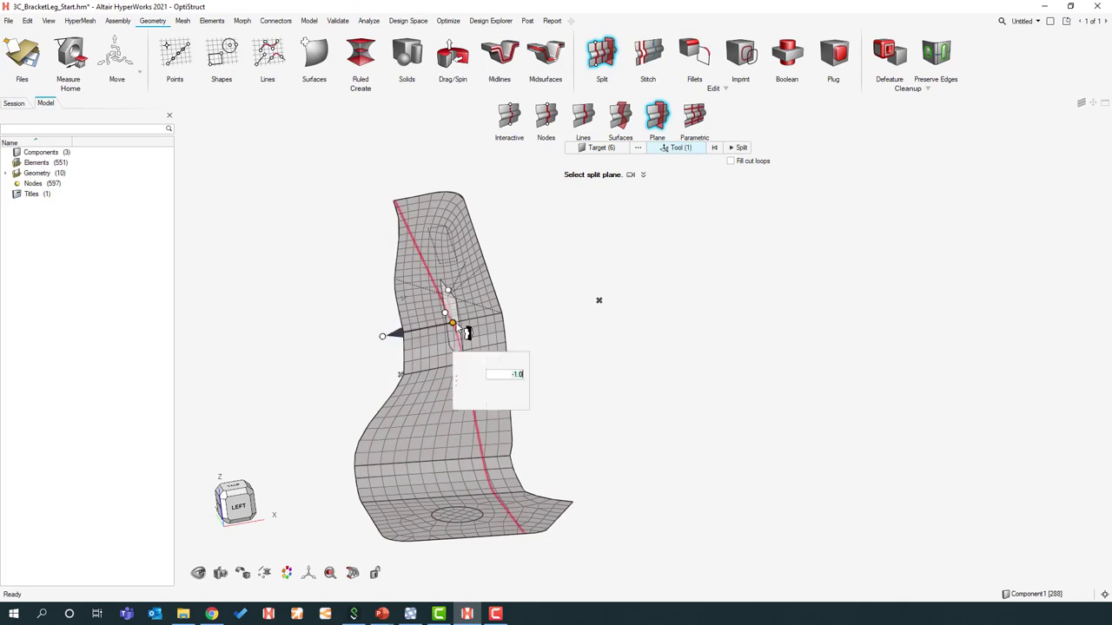
{"action": "right_click_drag", "start_coordinate": [460, 328], "coordinate": [448, 348]}
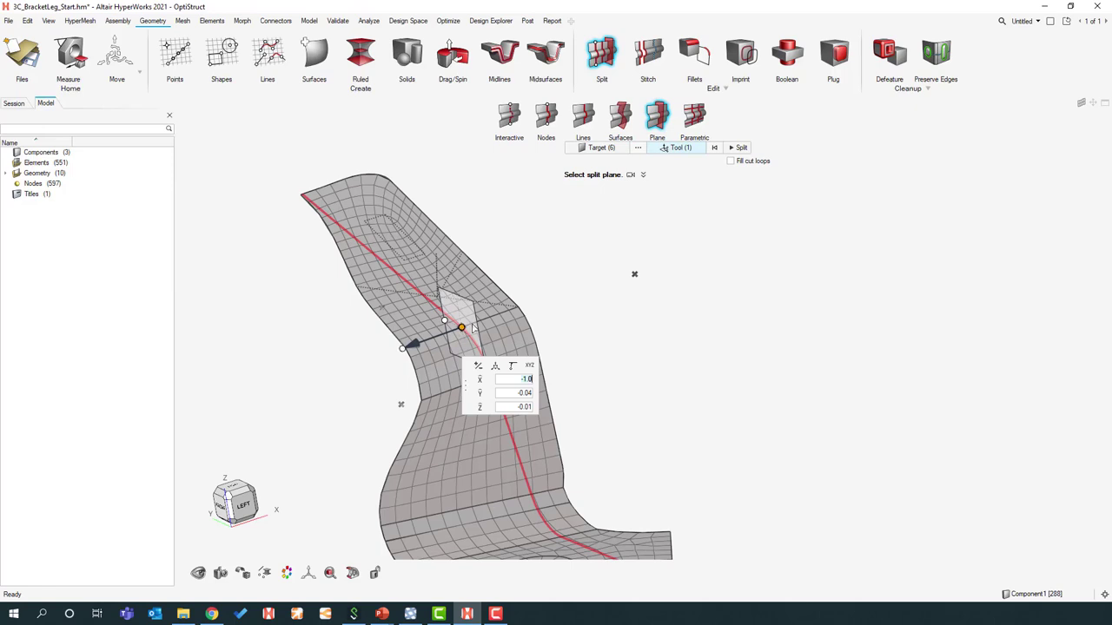
{"action": "left_click_drag", "start_coordinate": [472, 328], "coordinate": [458, 262]}
{"action": "left_click_drag", "start_coordinate": [467, 363], "coordinate": [539, 357]}
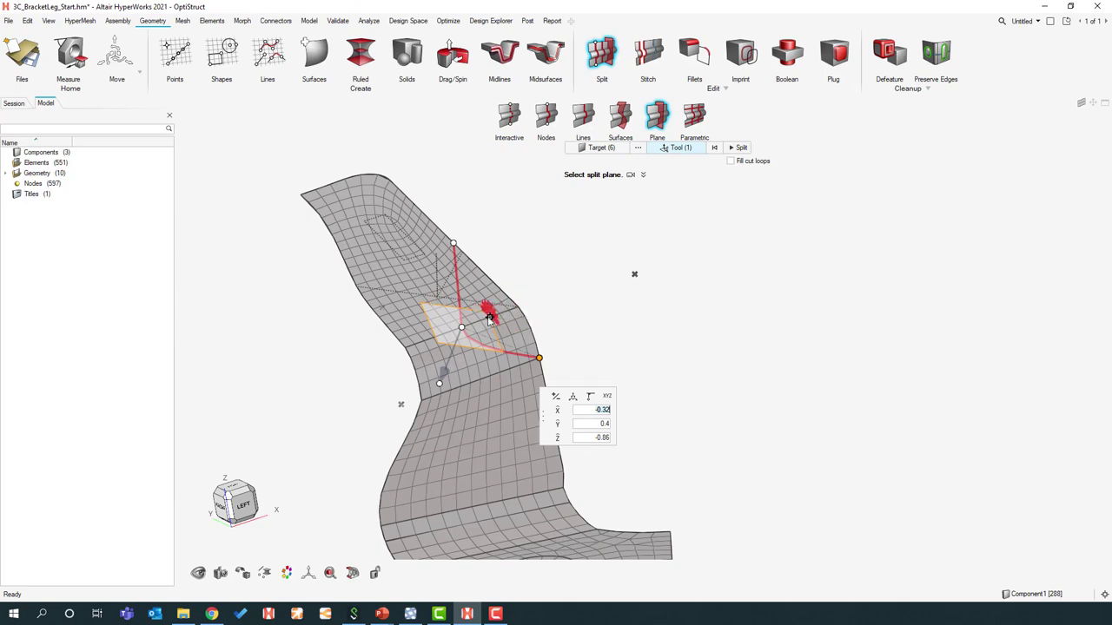
Step: Try moving the split plane across the upper arm and re-aiming its direction by snapping to points on the bend line
{"action": "left_click", "coordinate": [497, 315]}
{"action": "left_click", "coordinate": [402, 320]}
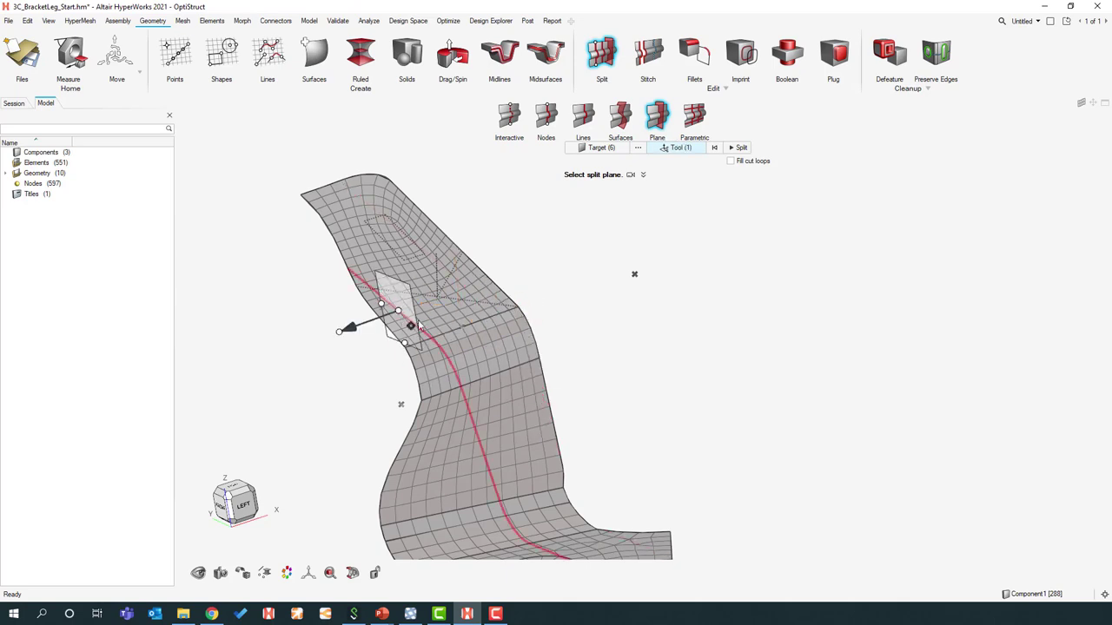
{"action": "left_click", "coordinate": [510, 318]}
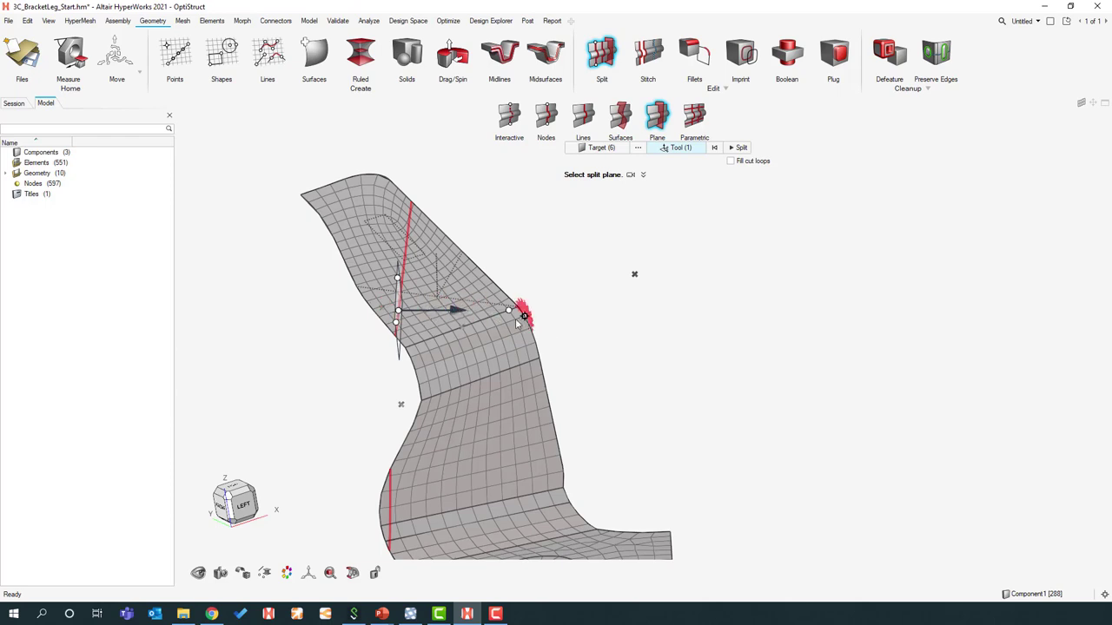
{"action": "left_click", "coordinate": [460, 325]}
{"action": "left_click", "coordinate": [405, 348]}
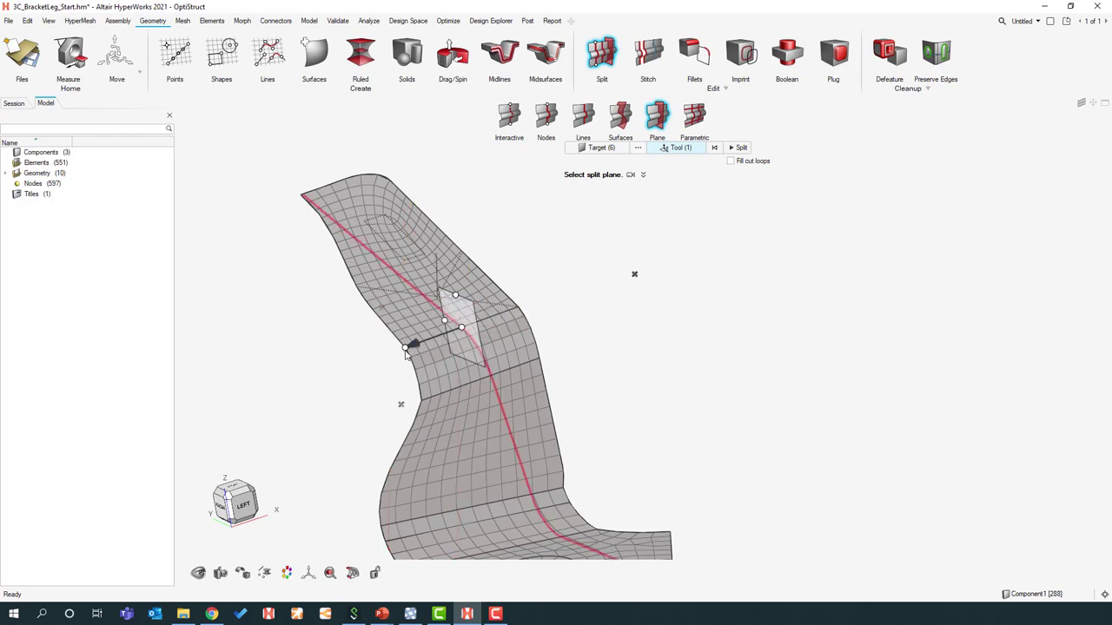
Step: Try turning the split plane across the bracket and moving it to the next bend line down, then restore it at the upper bend line
{"action": "left_click", "coordinate": [408, 307]}
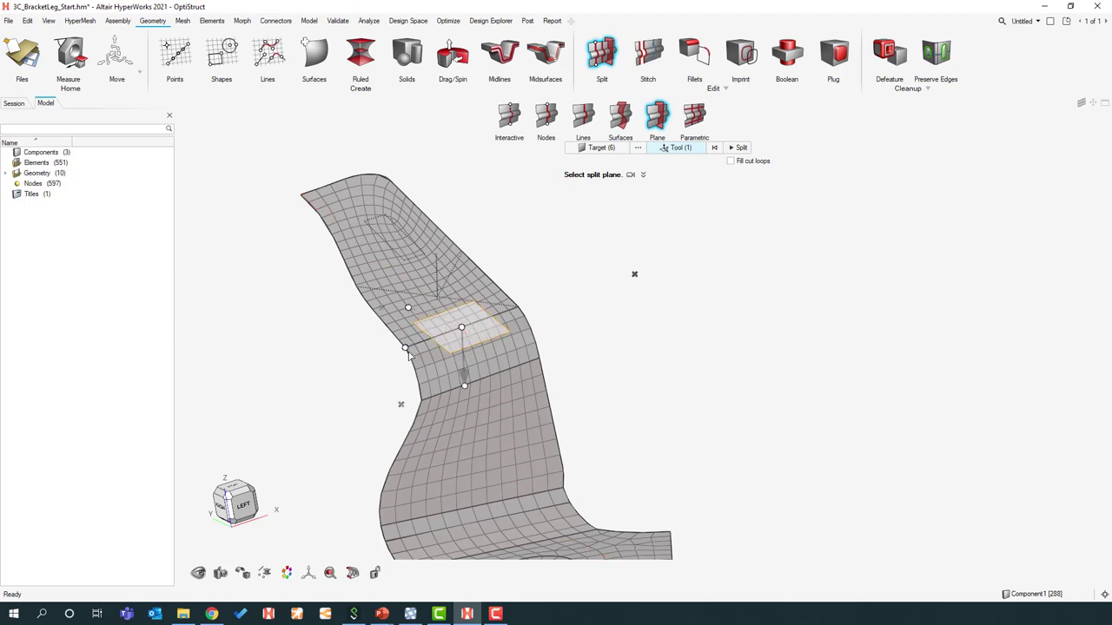
{"action": "left_click_drag", "start_coordinate": [461, 329], "coordinate": [479, 380]}
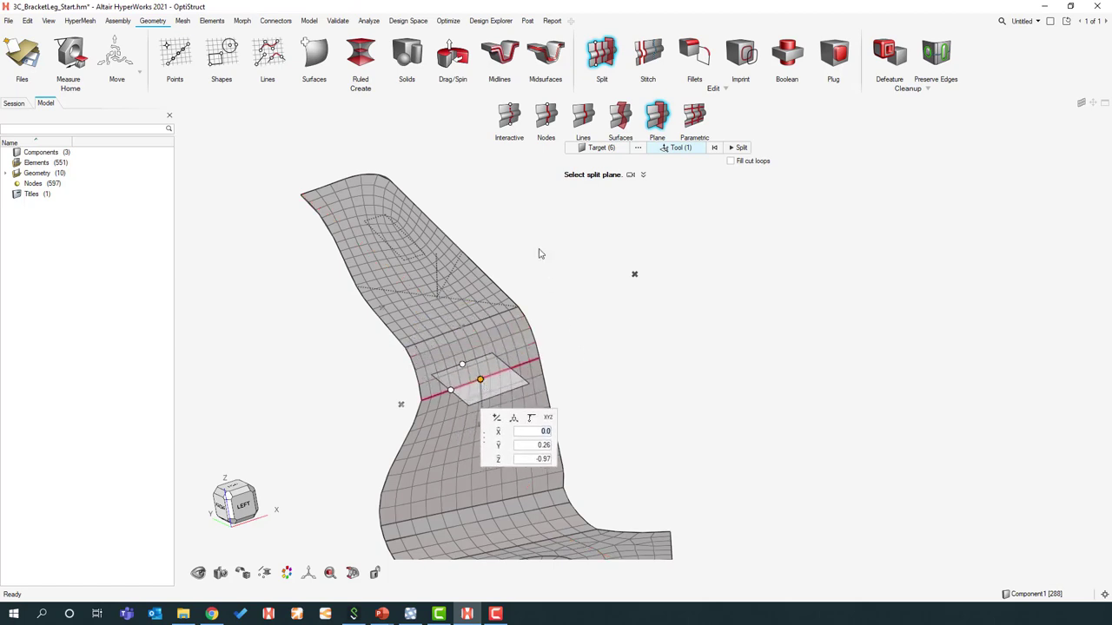
{"action": "left_click", "coordinate": [461, 326]}
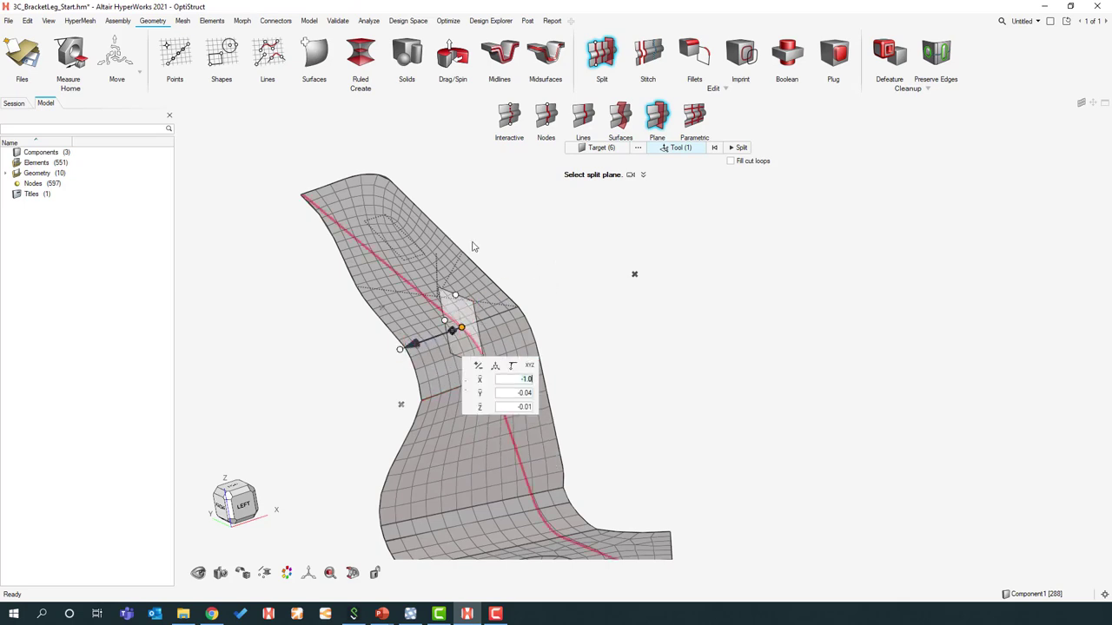
Step: Snap the split plane's origin to the end of the upper bend line, tilt the plane, and move it onto the upper arm
{"action": "middle_click_drag", "start_coordinate": [476, 311], "coordinate": [516, 311]}
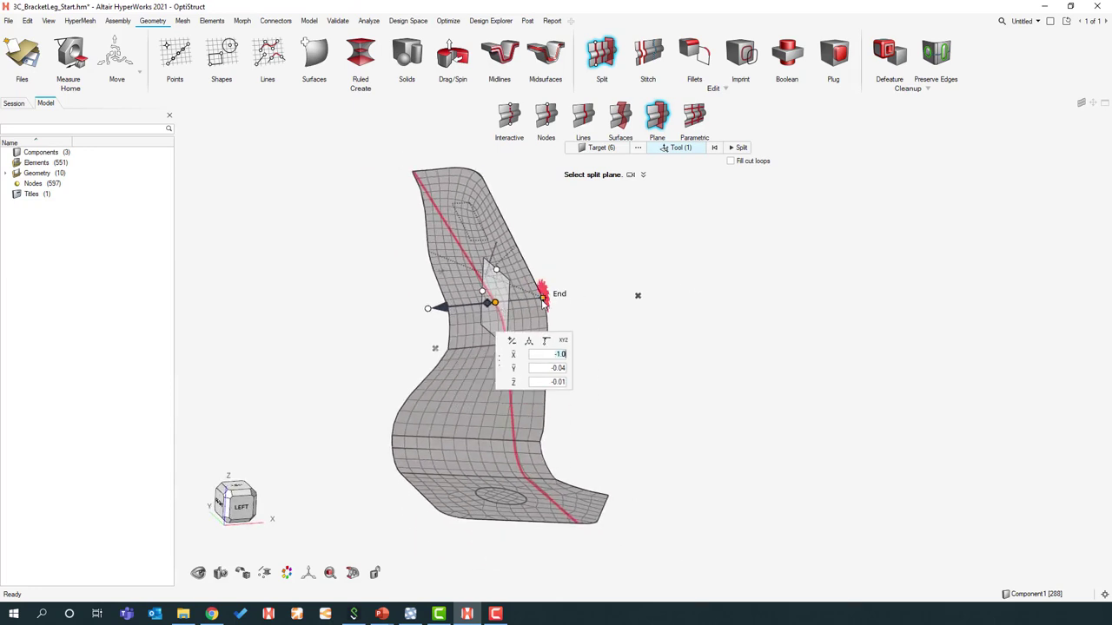
{"action": "left_click", "coordinate": [530, 292]}
{"action": "left_click", "coordinate": [463, 245]}
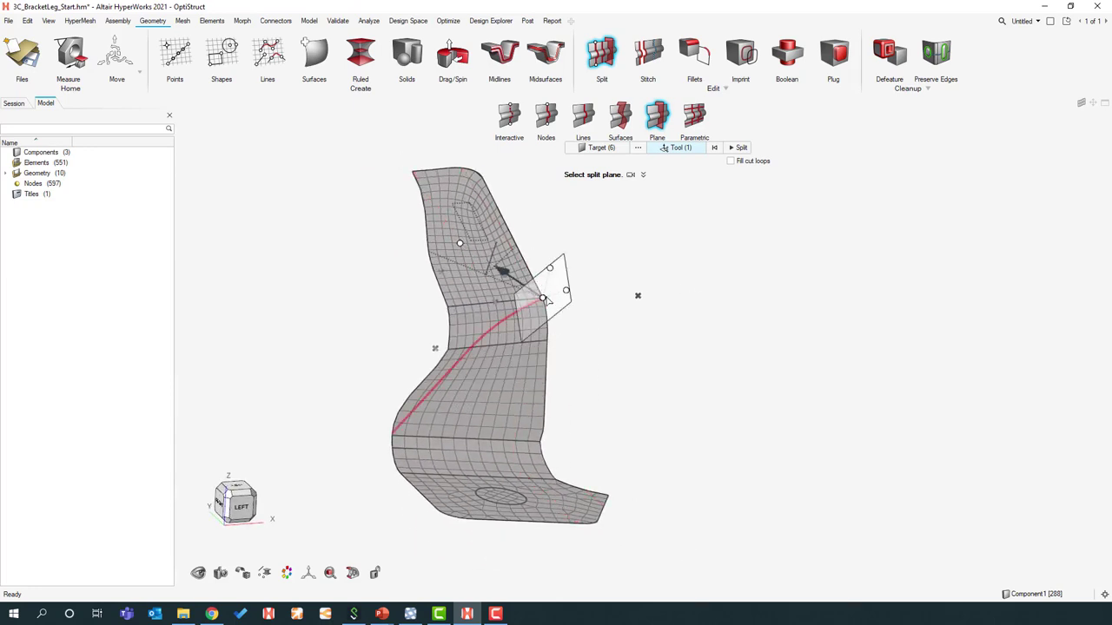
{"action": "left_click_drag", "start_coordinate": [543, 300], "coordinate": [479, 257]}
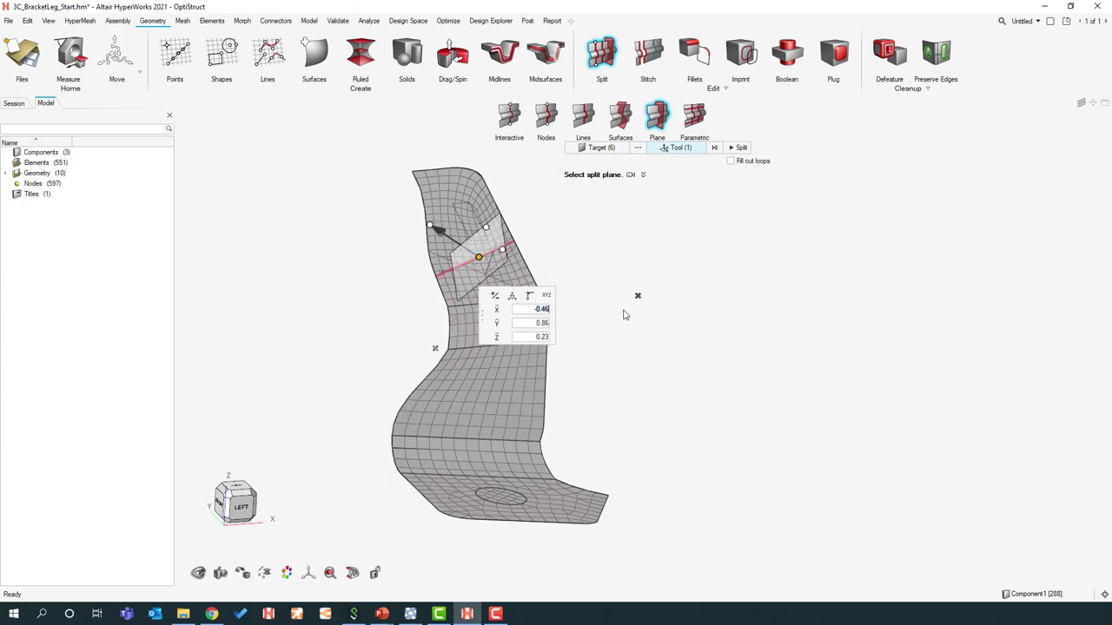
Step: Align the split plane's normal with the global Y axis and then with the global X axis
{"action": "middle_click_drag", "start_coordinate": [561, 462], "coordinate": [537, 429]}
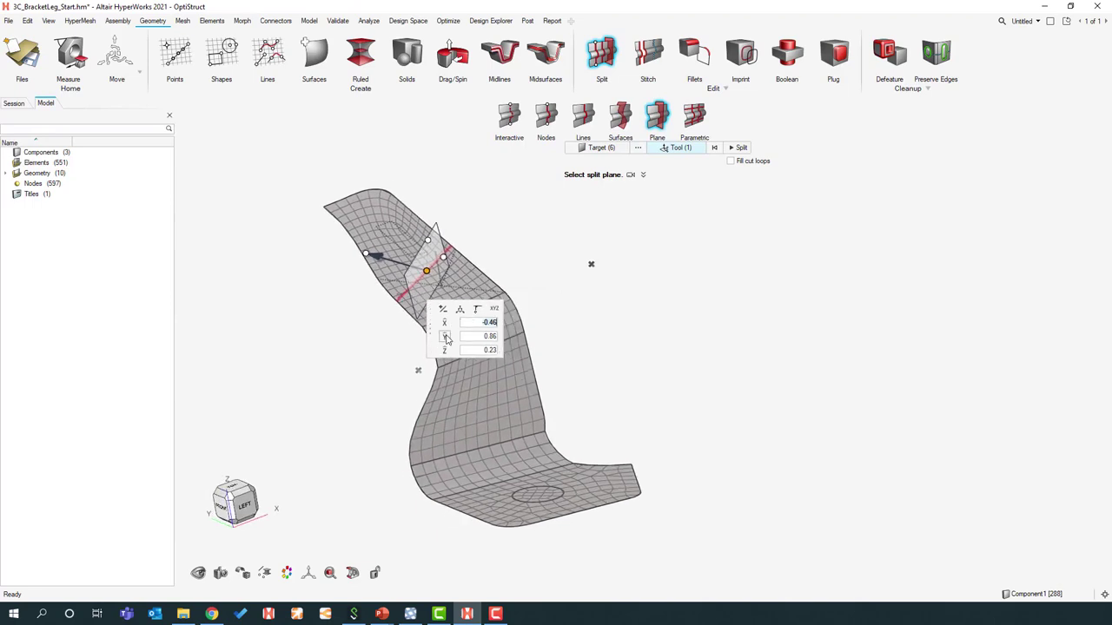
{"action": "left_click", "coordinate": [446, 339]}
{"action": "left_click", "coordinate": [446, 337]}
{"action": "left_click", "coordinate": [461, 397]}
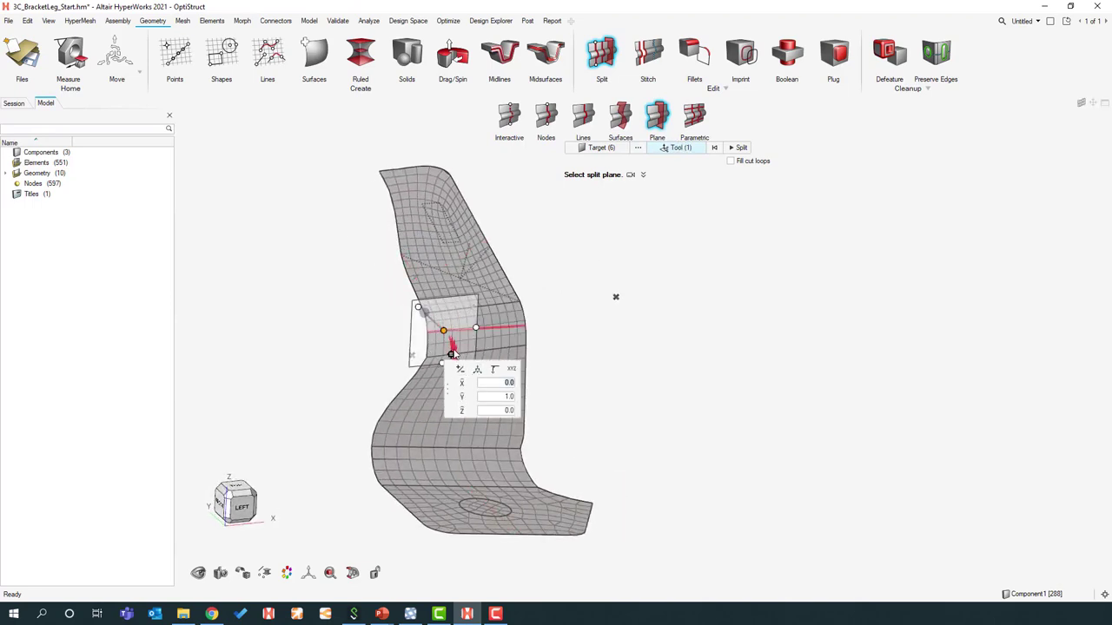
{"action": "left_click", "coordinate": [461, 383]}
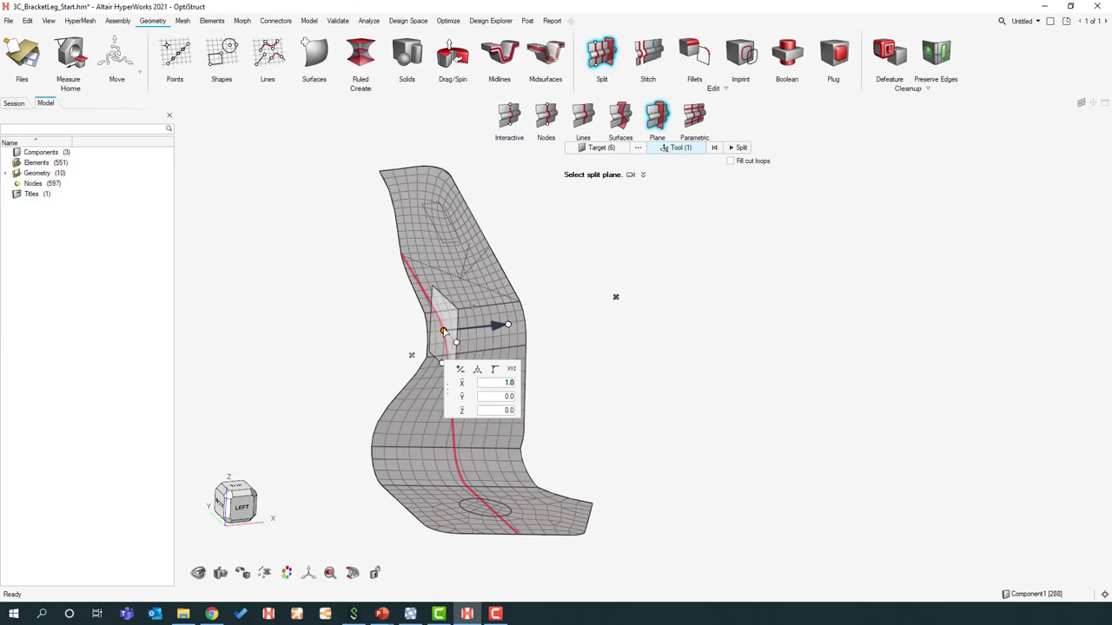
Step: Move the X-normal plane to the midpoint of the upper bend line and split the bracket's surfaces lengthwise along it
{"action": "left_click_drag", "start_coordinate": [446, 336], "coordinate": [479, 313]}
{"action": "middle_click_drag", "start_coordinate": [619, 403], "coordinate": [599, 400]}
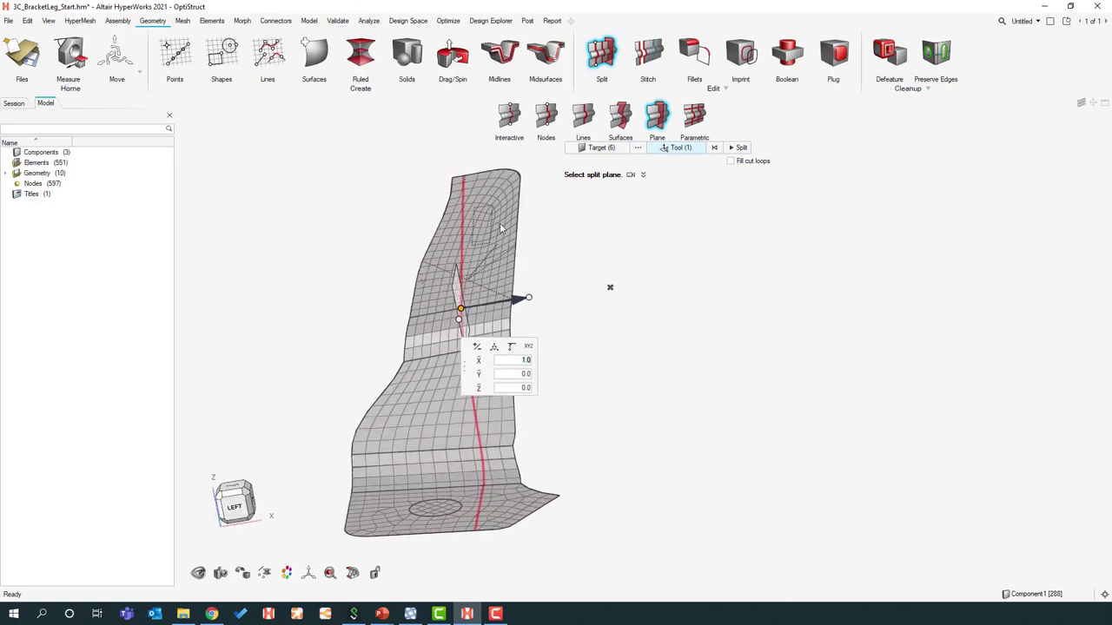
{"action": "left_click", "coordinate": [737, 148]}
{"action": "right_click_drag", "start_coordinate": [739, 300], "coordinate": [655, 389]}
{"action": "middle_click_drag", "start_coordinate": [658, 388], "coordinate": [656, 388]}
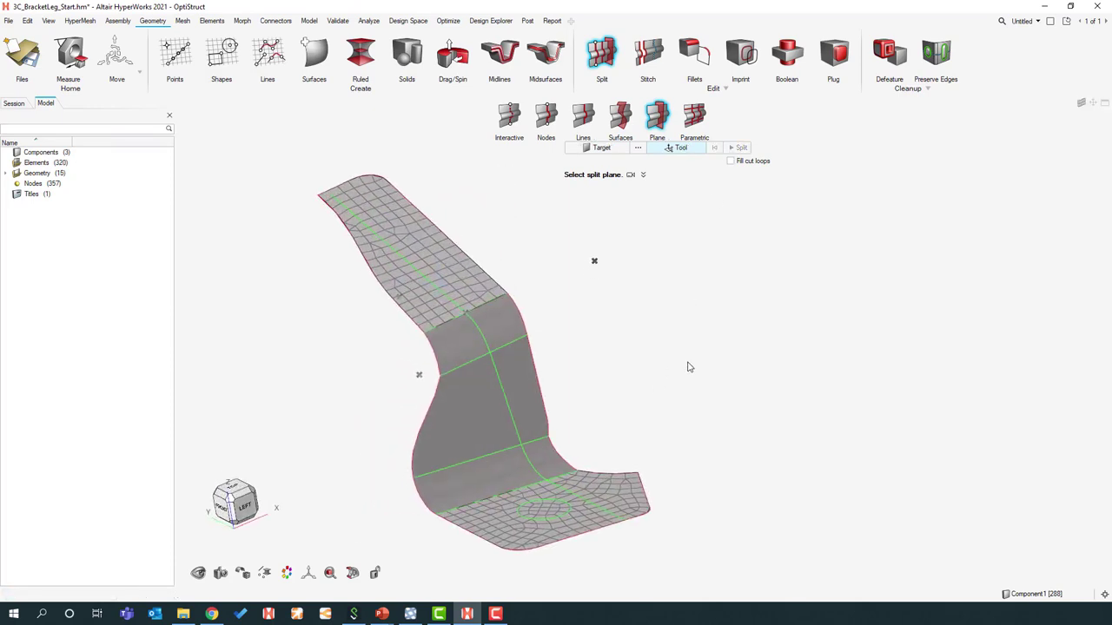
Step: Undo the plane split of the bracket surfaces and exit the Split tool
{"action": "key", "text": "ctrl+z"}
{"action": "key", "text": "ctrl+z"}
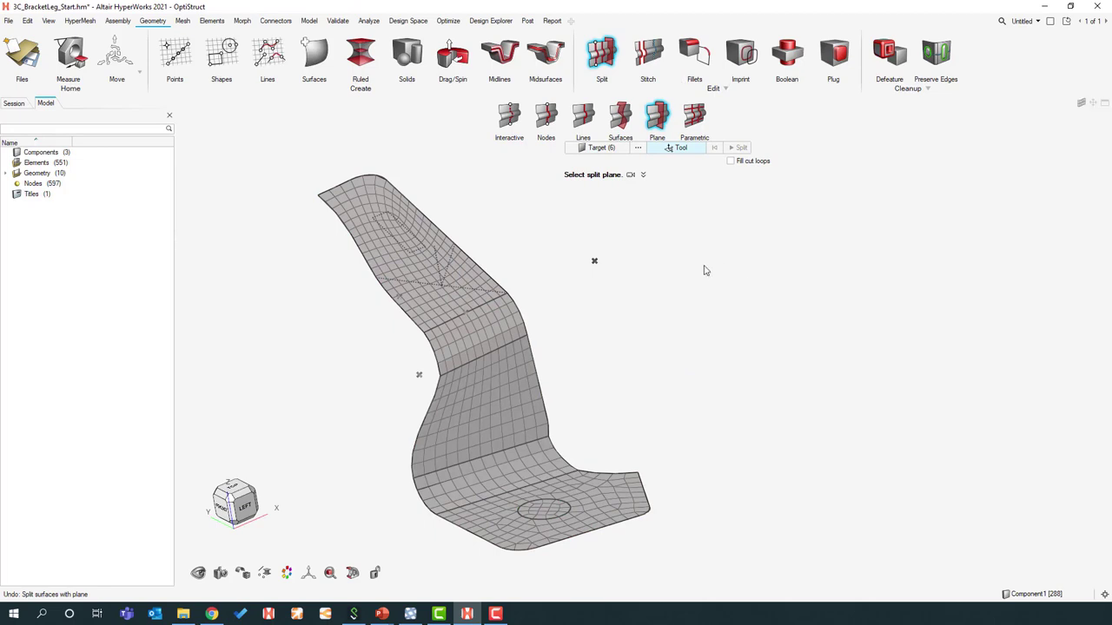
{"action": "key", "text": "Escape"}
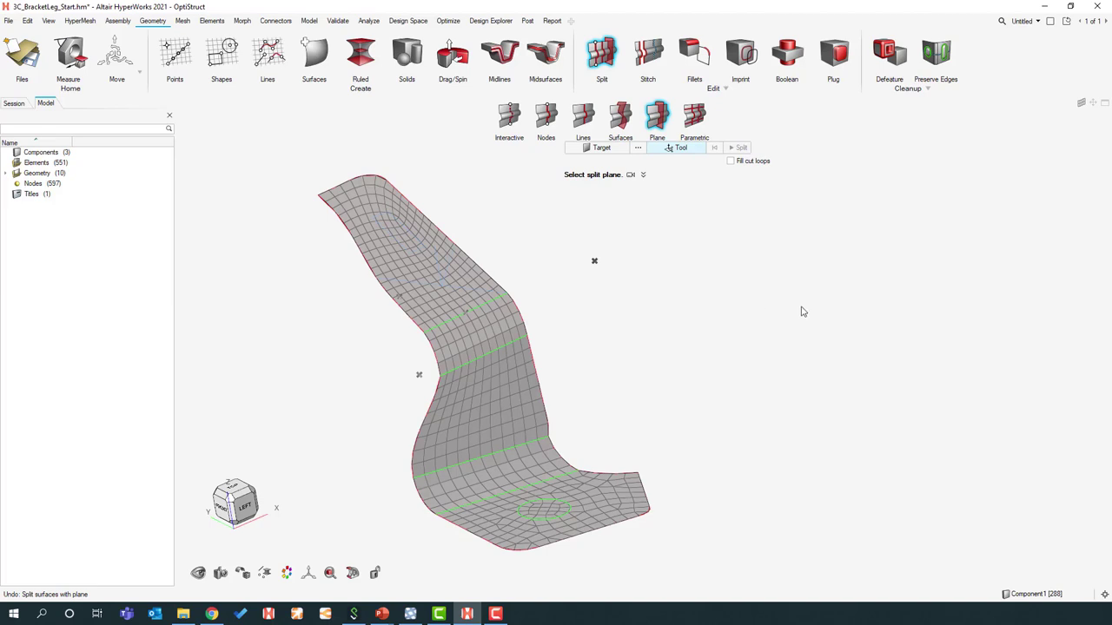
{"action": "key", "text": "Escape"}
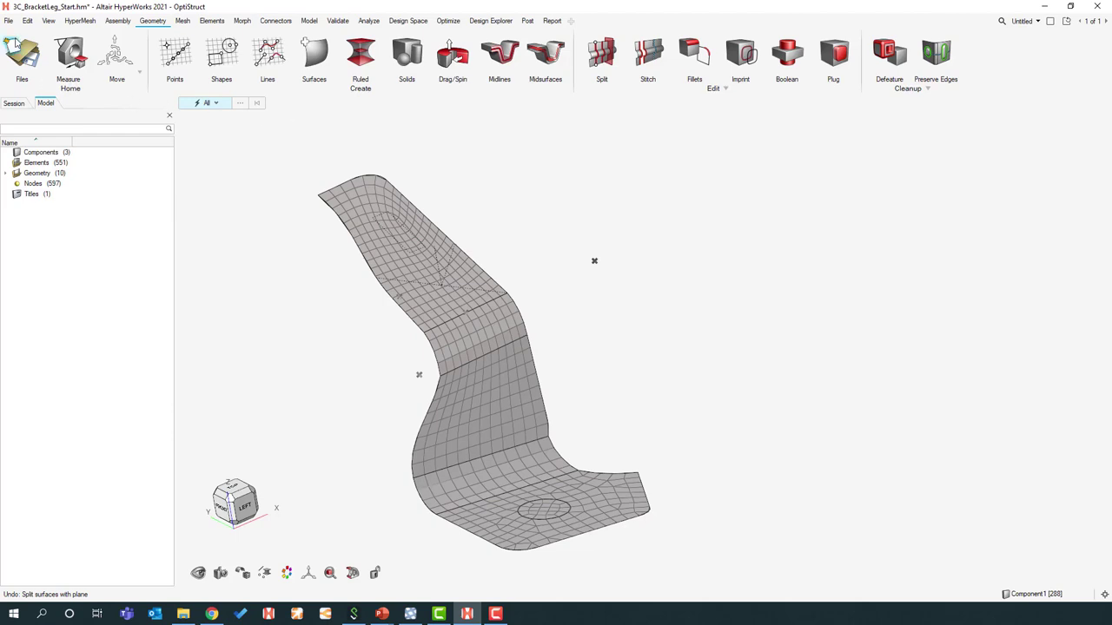
Step: Start a new model without saving the current bracket model
{"action": "left_click", "coordinate": [15, 46]}
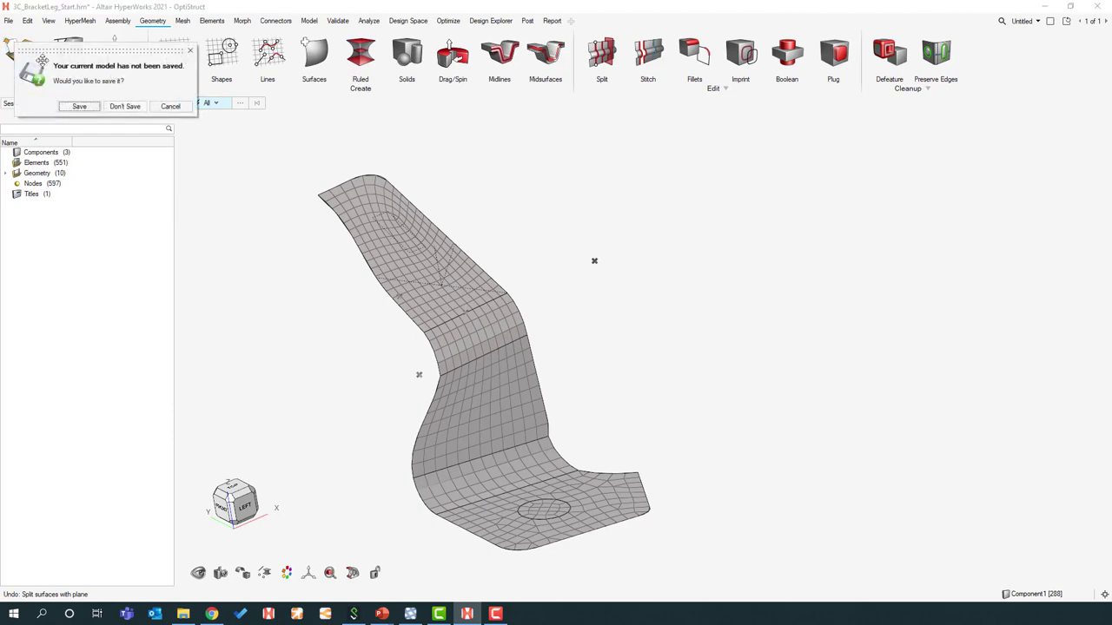
{"action": "left_click", "coordinate": [131, 109]}
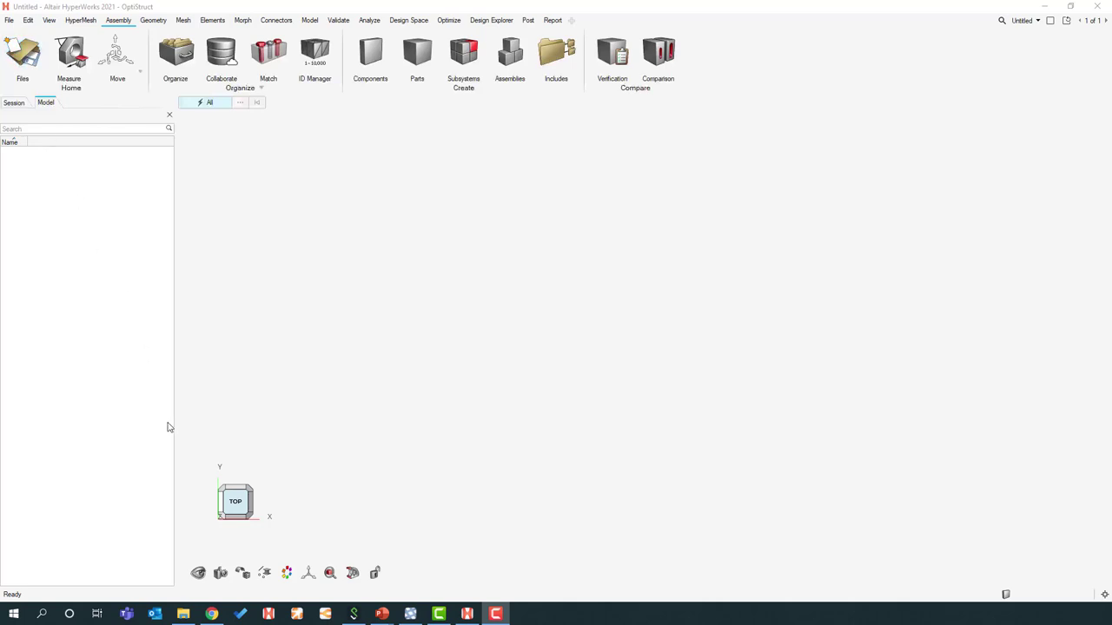
Step: Switch to File Explorer and load 4B-VOLUME-TETRA-MESH.hm from the Desktop's HWx_Webinar folder into the empty HyperWorks session
{"action": "left_click", "coordinate": [186, 615]}
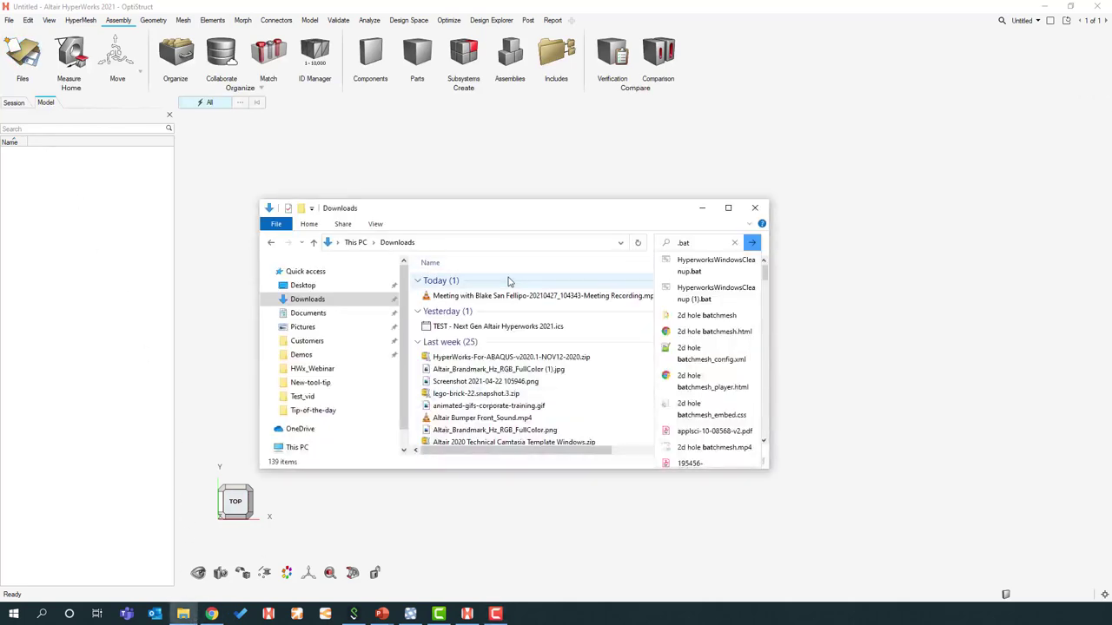
{"action": "left_click", "coordinate": [309, 287]}
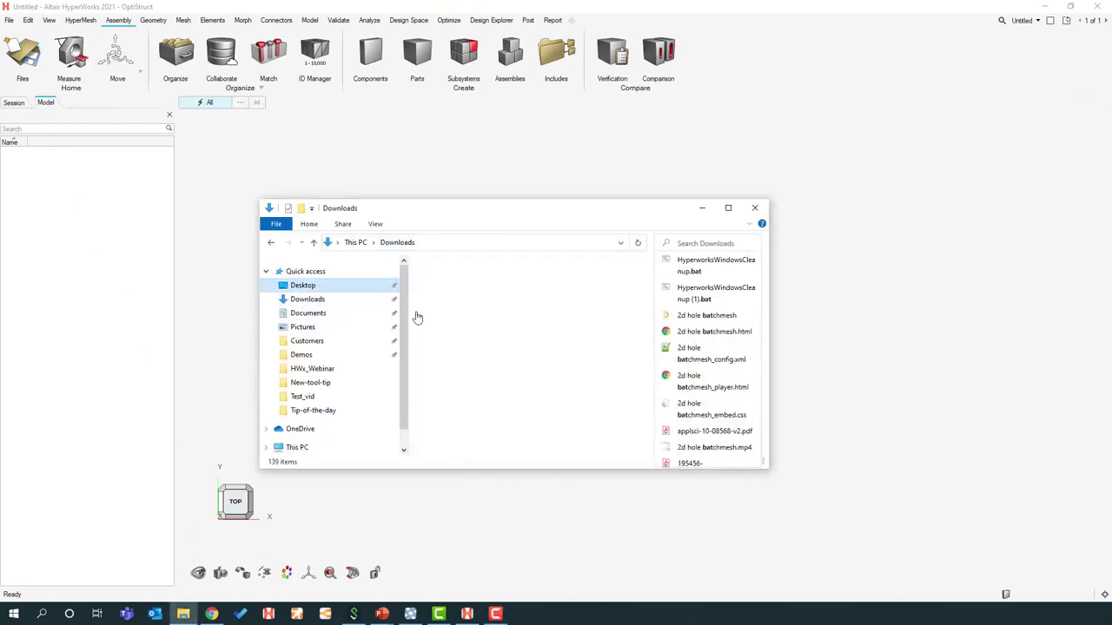
{"action": "left_click", "coordinate": [521, 355]}
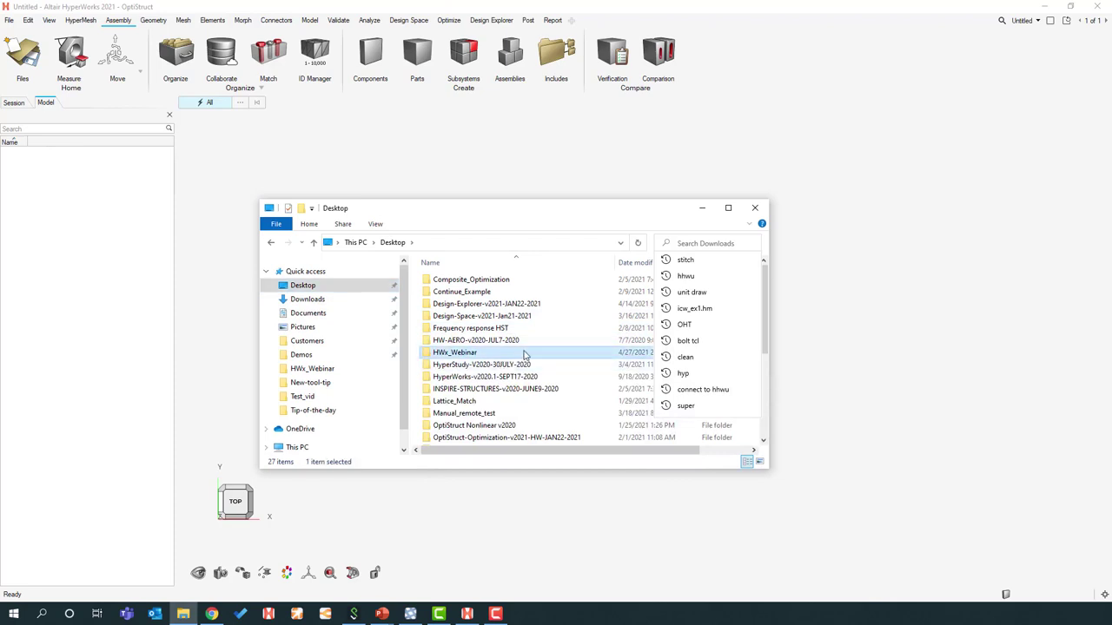
{"action": "double_click", "coordinate": [523, 355]}
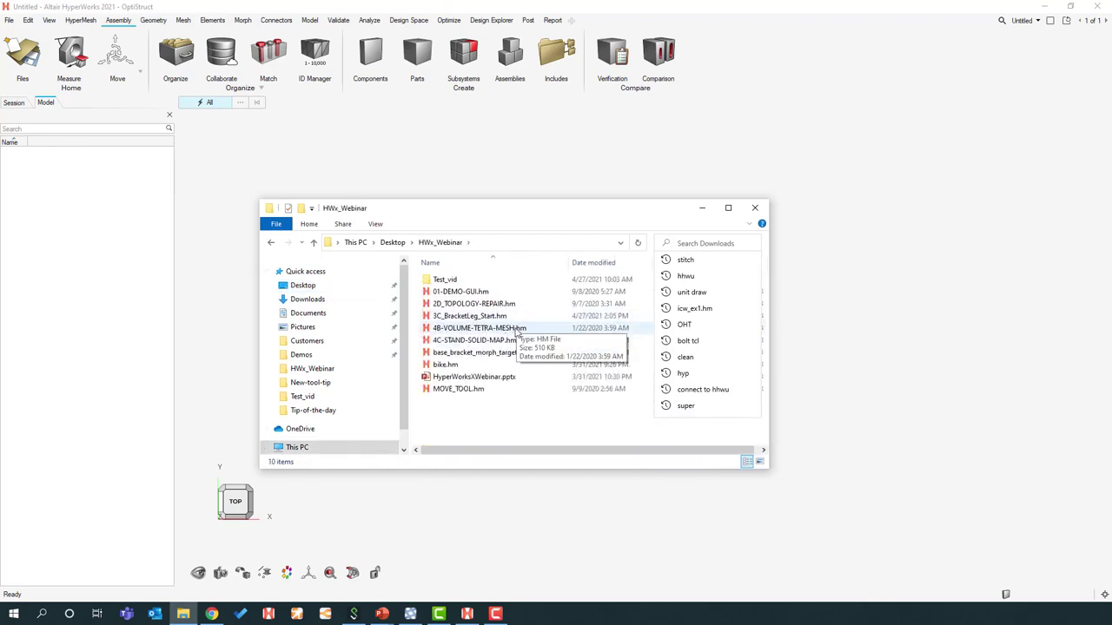
{"action": "left_click_drag", "start_coordinate": [516, 332], "coordinate": [916, 283]}
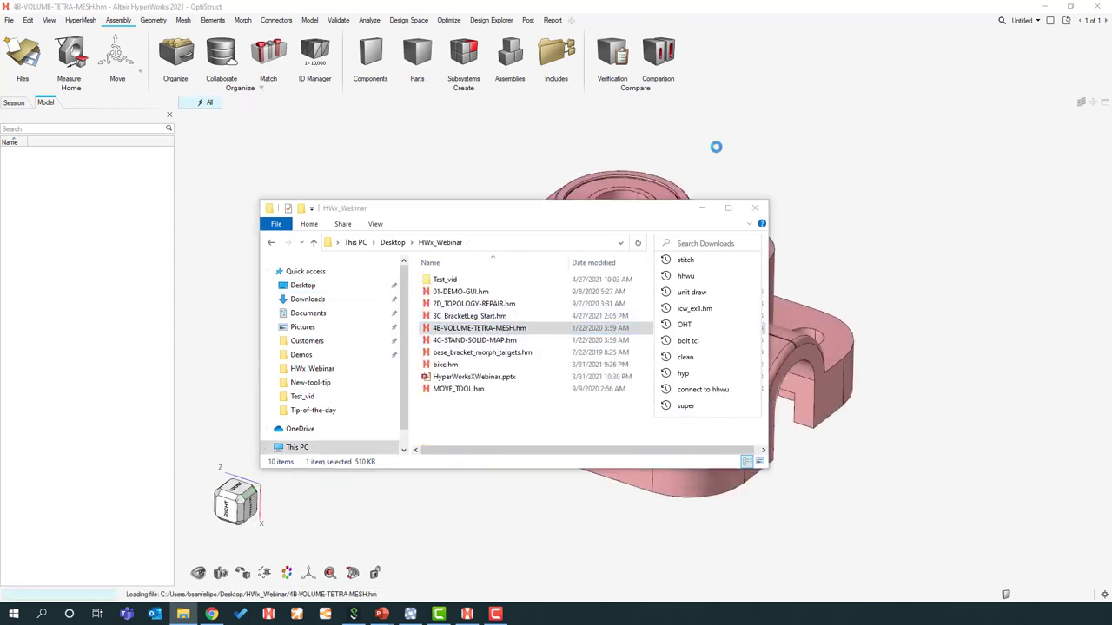
Step: Examine the entity types the Tetra Create tool offers for meshing the housing, and exit the tool without meshing
{"action": "key", "text": "Left"}
{"action": "key", "text": "Left"}
{"action": "key", "text": "Left"}
{"action": "key", "text": "Left"}
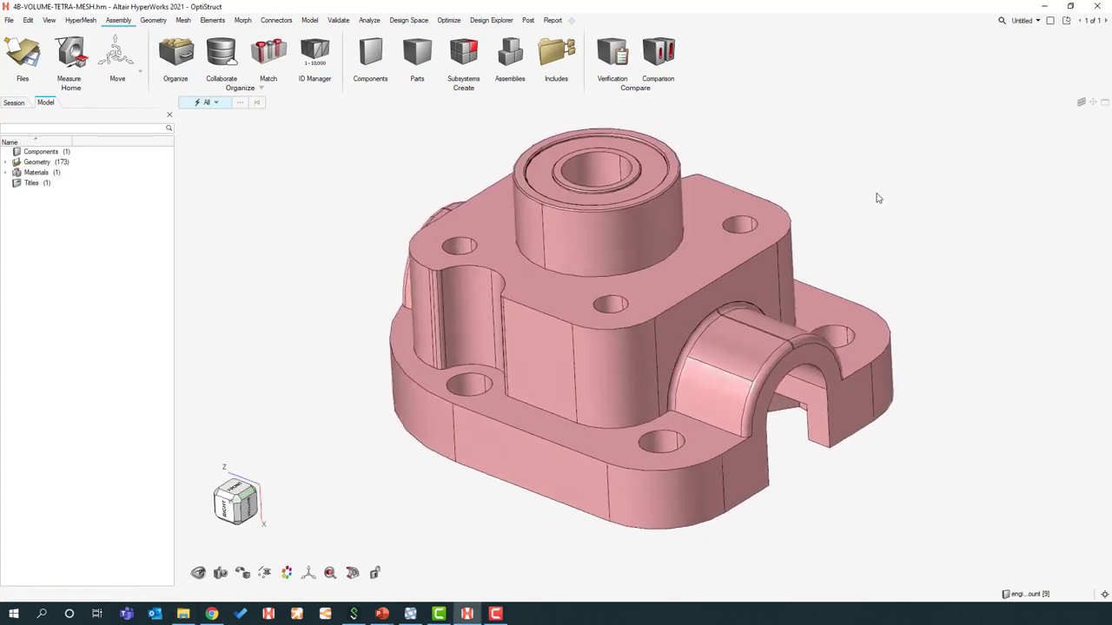
{"action": "mouse_move", "coordinate": [878, 198]}
{"action": "middle_mouse_down"}
{"action": "mouse_move", "coordinate": [947, 197]}
{"action": "mouse_move", "coordinate": [878, 198]}
{"action": "middle_mouse_up"}
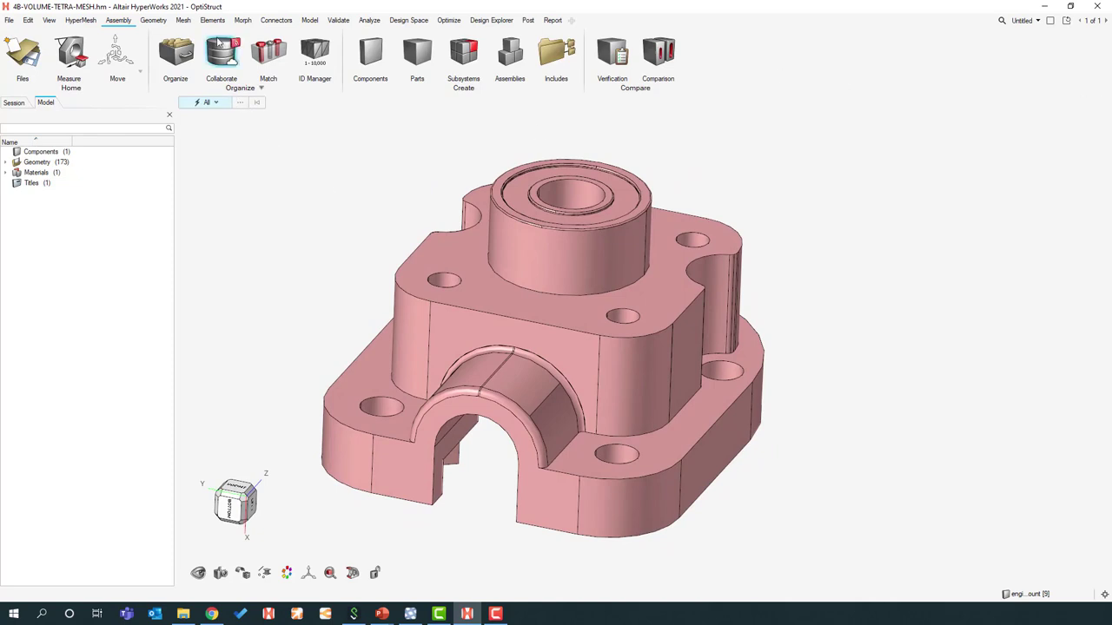
{"action": "left_click", "coordinate": [183, 20]}
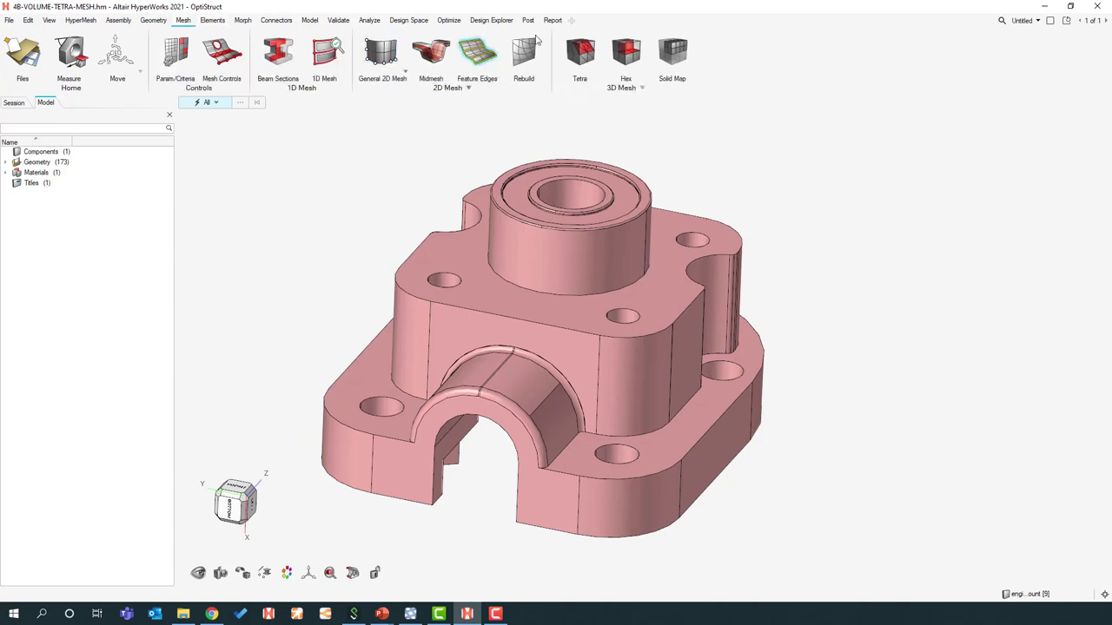
{"action": "left_click", "coordinate": [594, 54]}
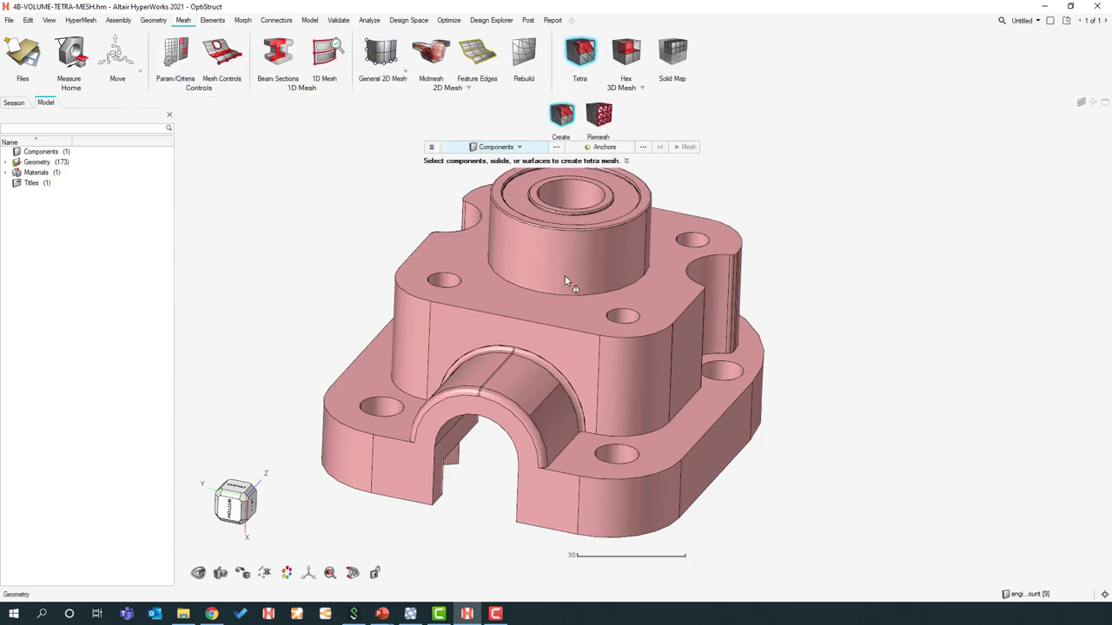
{"action": "middle_click_drag", "start_coordinate": [565, 275], "coordinate": [613, 367]}
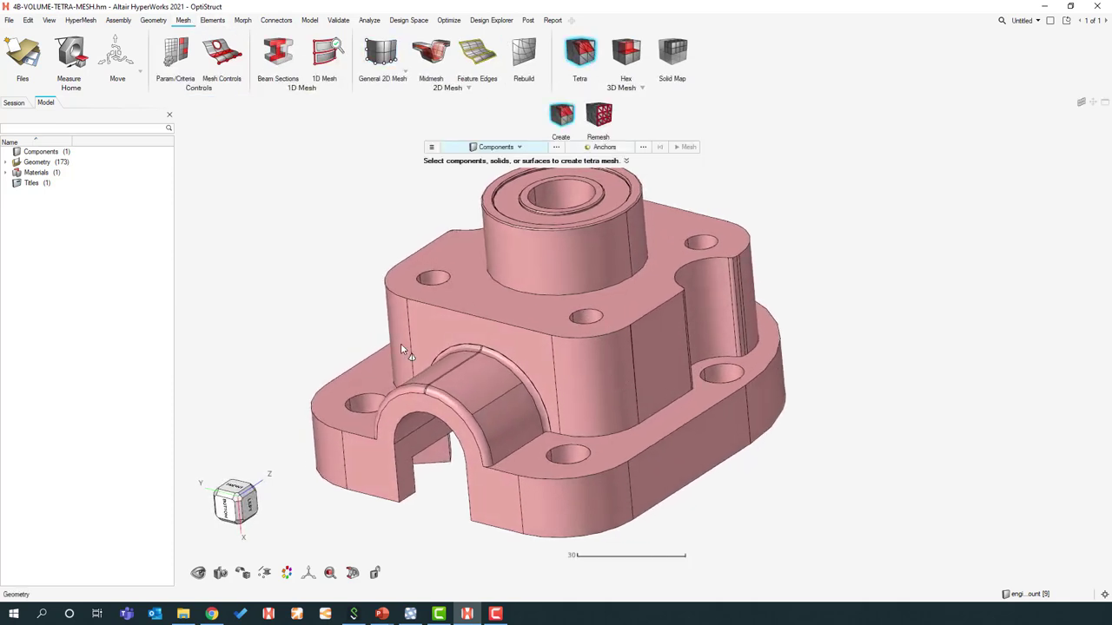
{"action": "right_click_drag", "start_coordinate": [400, 343], "coordinate": [513, 295]}
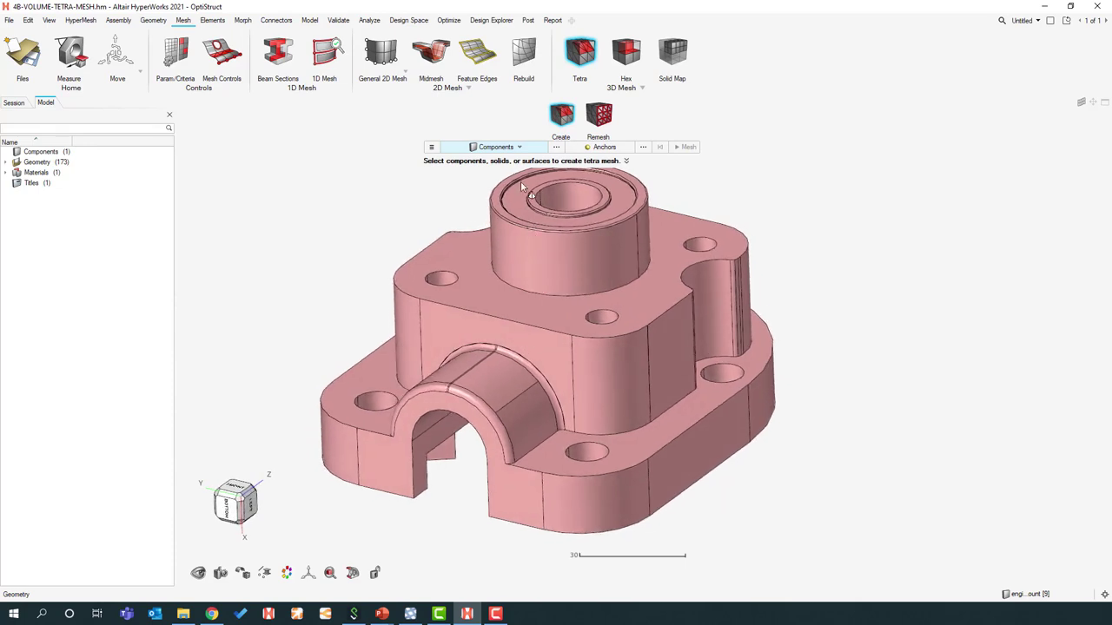
{"action": "left_click", "coordinate": [495, 147]}
{"action": "left_click", "coordinate": [484, 182]}
{"action": "key", "text": "Escape"}
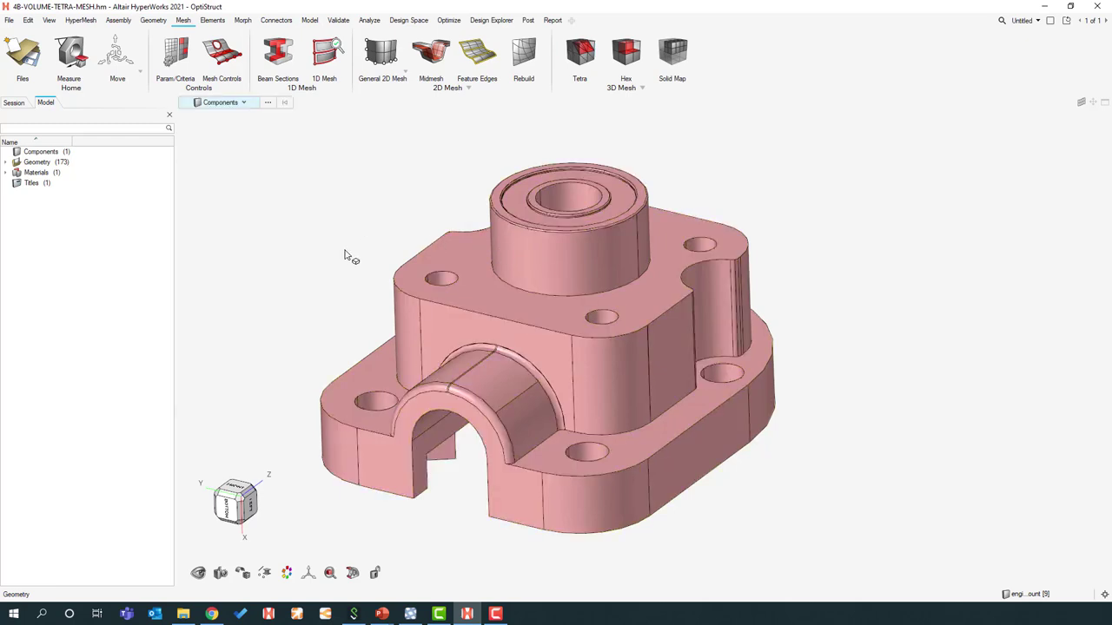
Step: Set the geometry color mode to Topology so the housing's surface edges are colored by their connectivity
{"action": "left_click", "coordinate": [288, 572]}
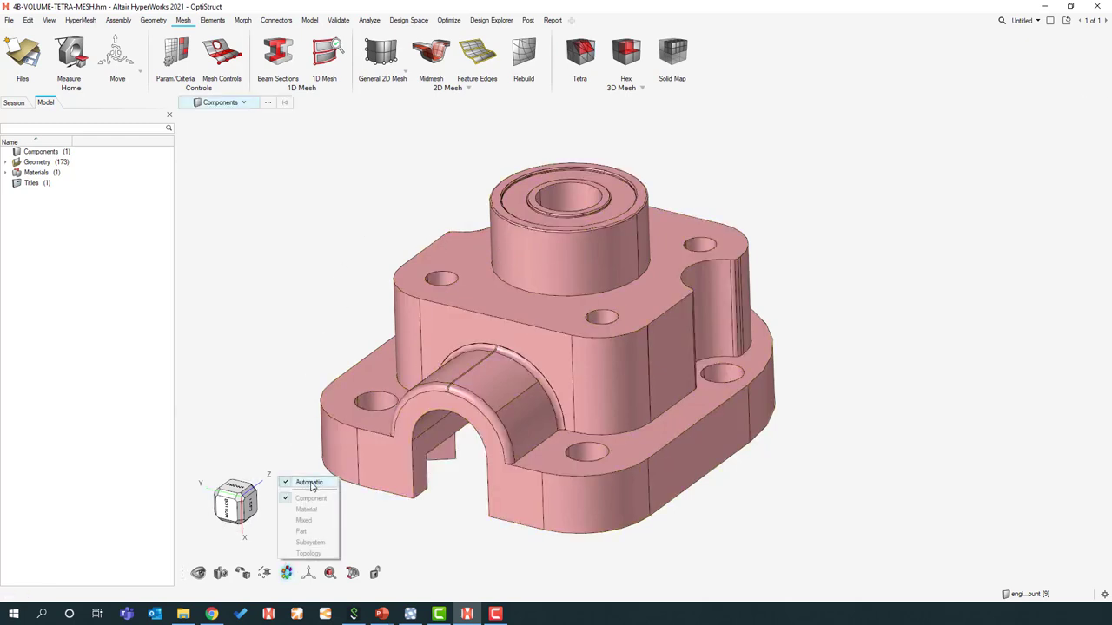
{"action": "left_click", "coordinate": [310, 555]}
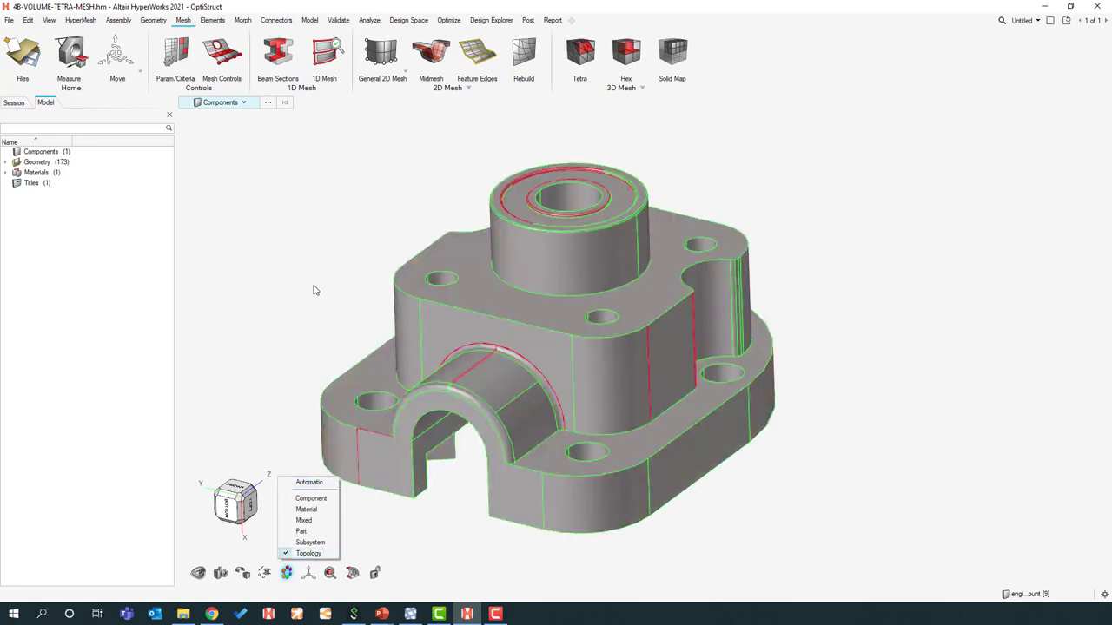
{"action": "middle_click_drag", "start_coordinate": [941, 343], "coordinate": [939, 344]}
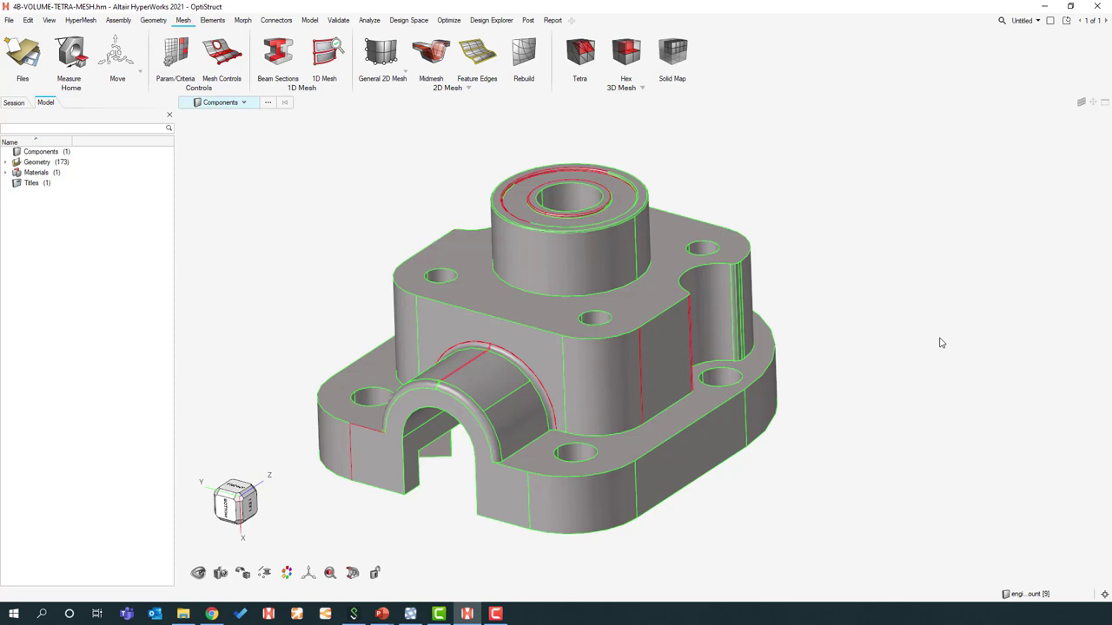
Step: Stitch all displayed surfaces of the housing with a maximum stitching distance of 0.01
{"action": "middle_click_drag", "start_coordinate": [940, 339], "coordinate": [921, 330]}
{"action": "left_click", "coordinate": [161, 21]}
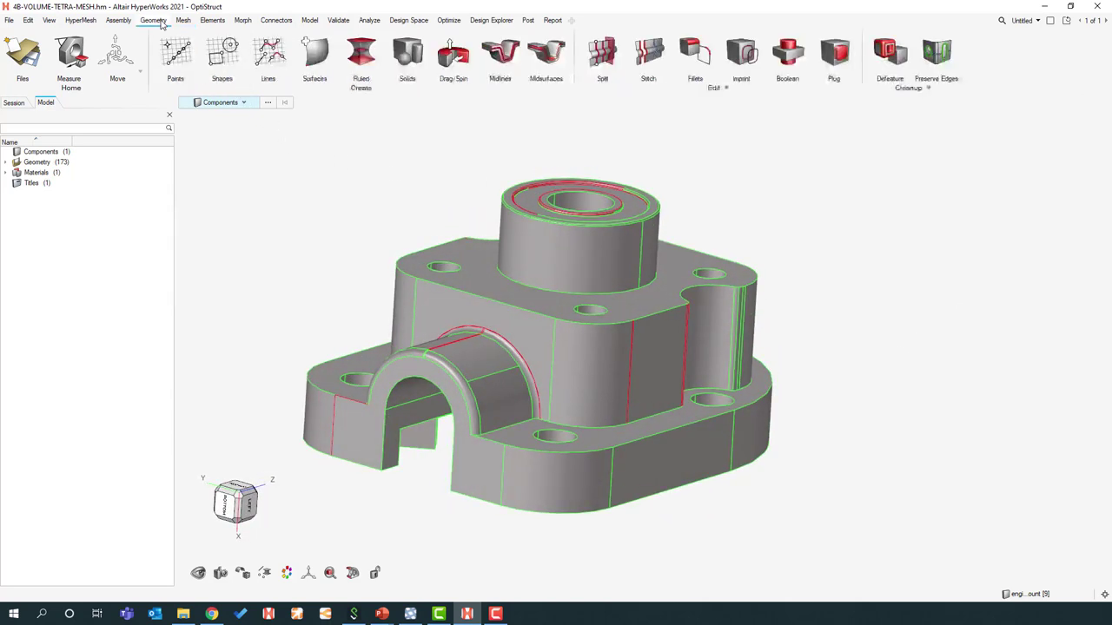
{"action": "left_click", "coordinate": [648, 57]}
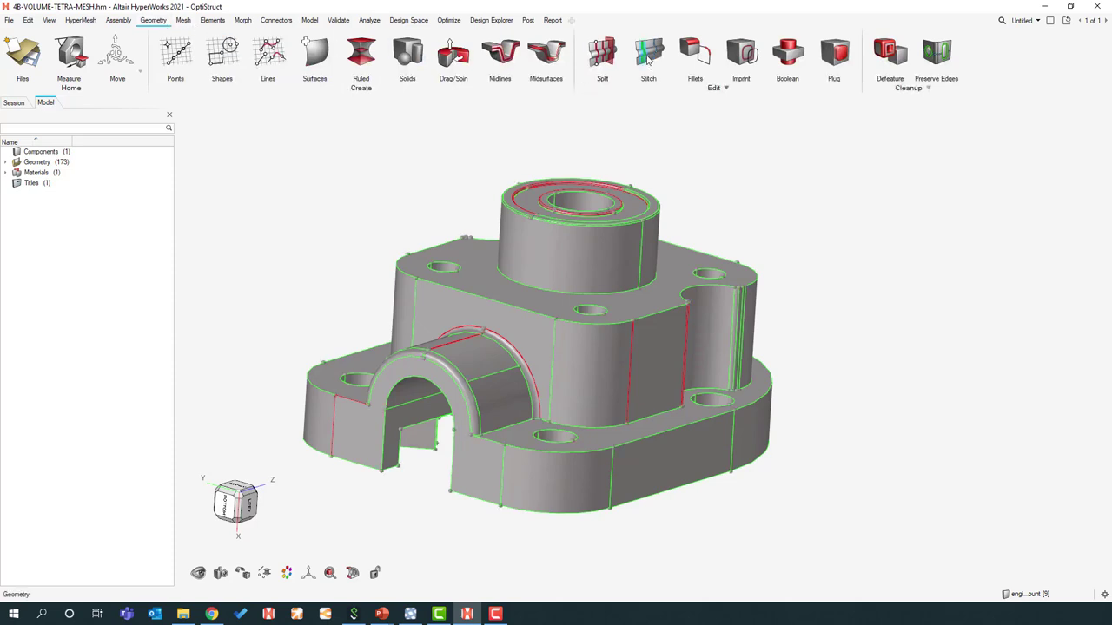
{"action": "middle_click_drag", "start_coordinate": [619, 245], "coordinate": [619, 263]}
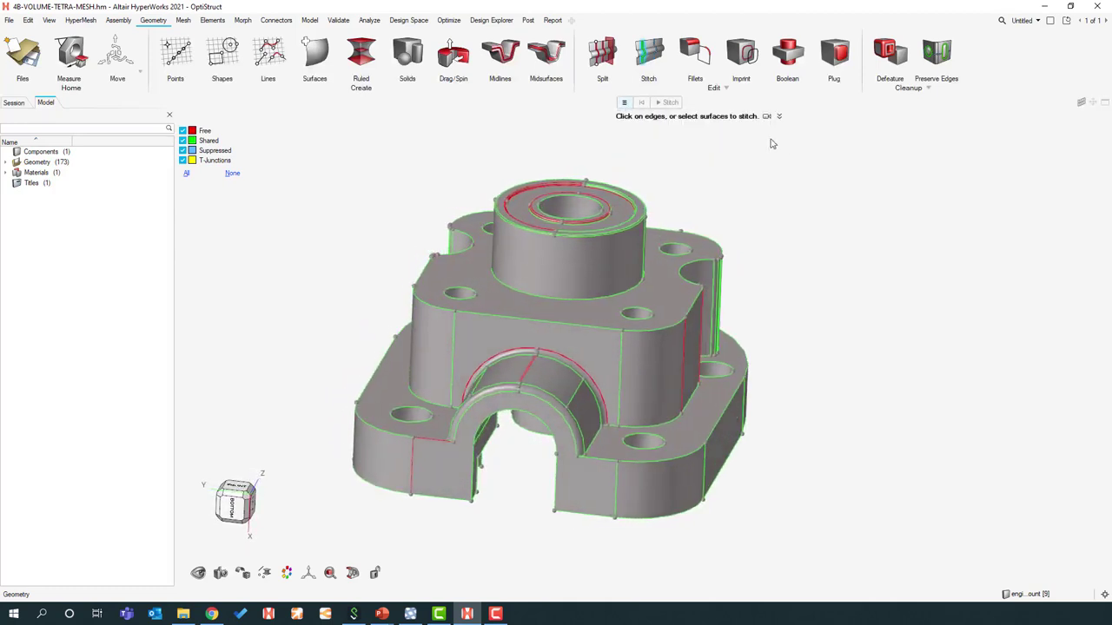
{"action": "left_click", "coordinate": [625, 103]}
{"action": "type", "text": "01"}
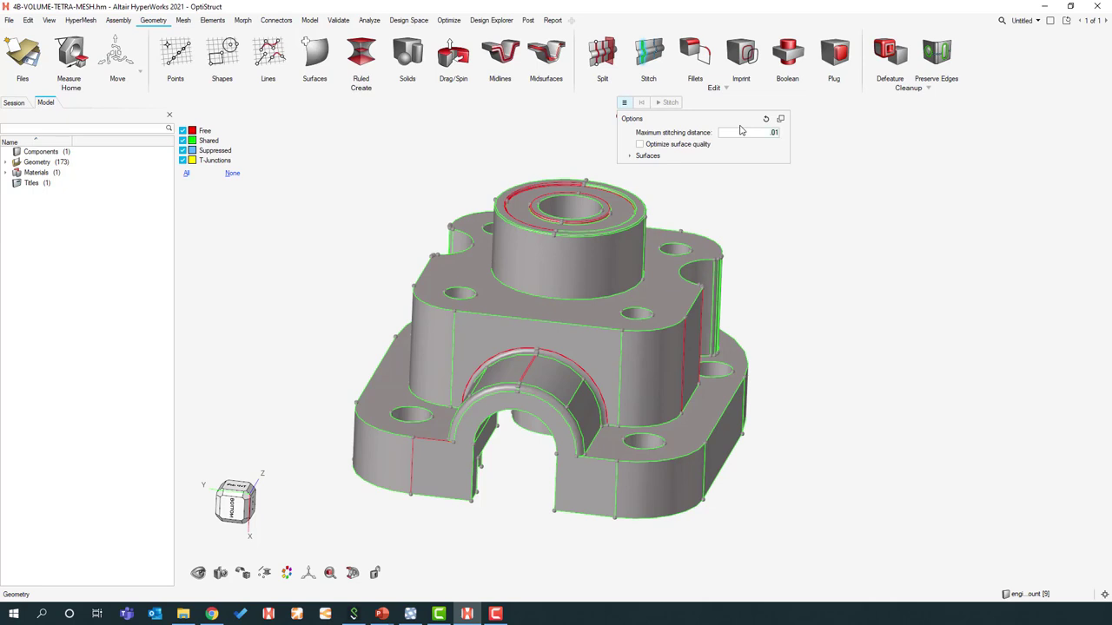
{"action": "left_click", "coordinate": [790, 219]}
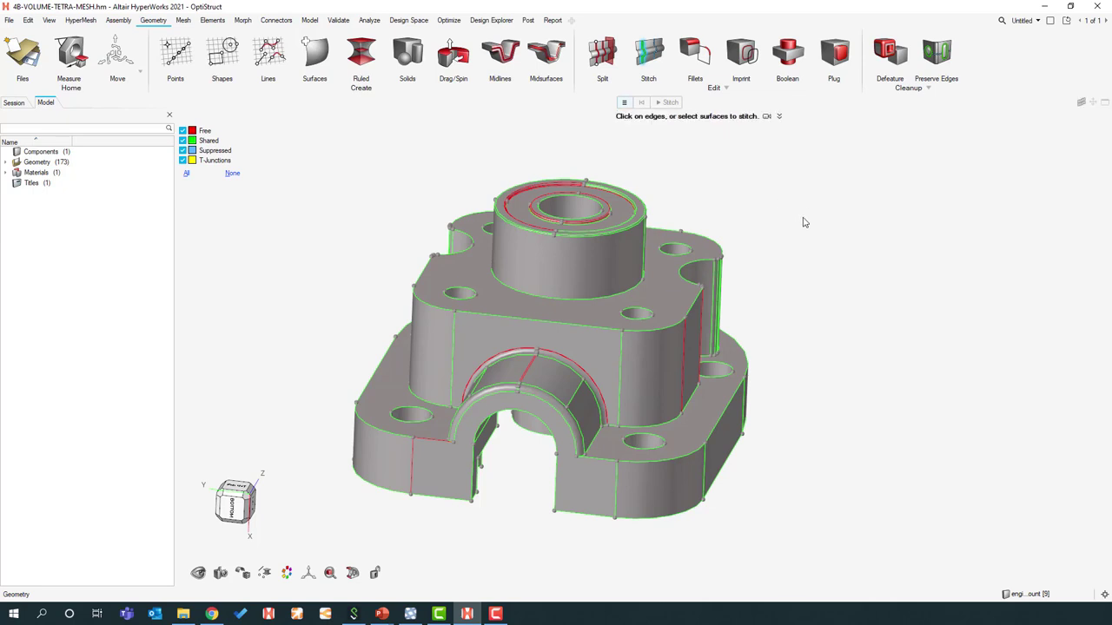
{"action": "middle_click_drag", "start_coordinate": [803, 218], "coordinate": [770, 314]}
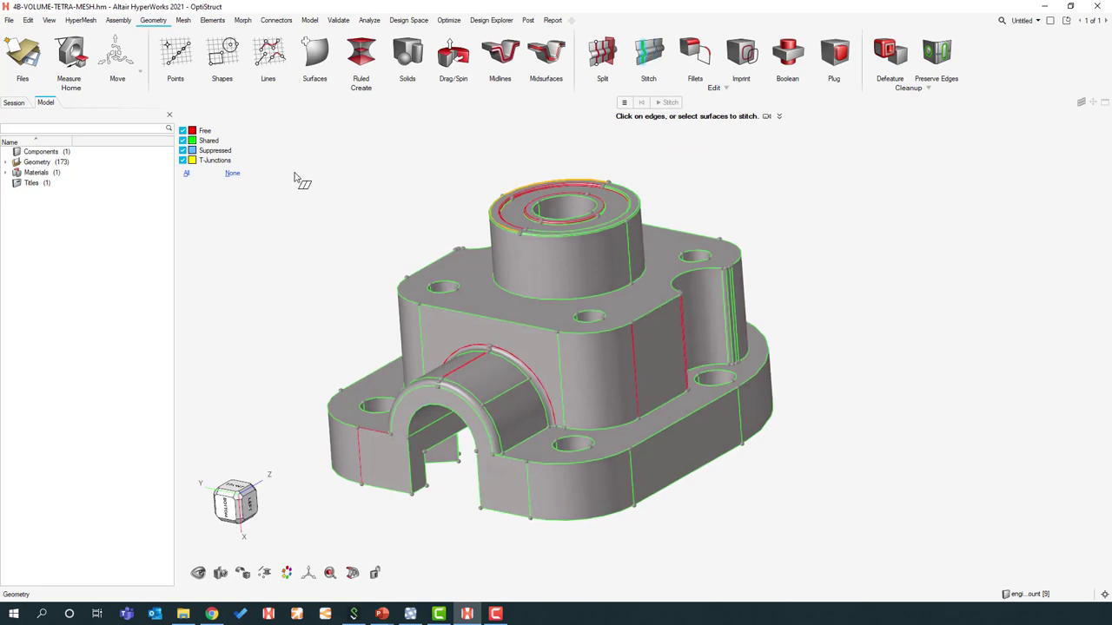
{"action": "key", "text": "ctrl+a"}
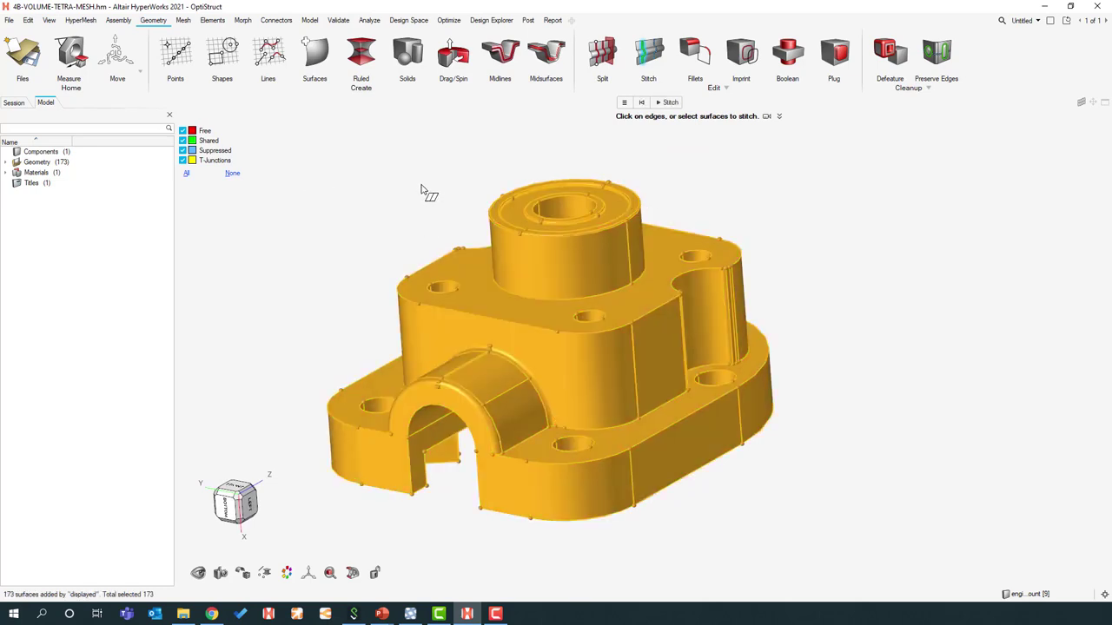
{"action": "left_click", "coordinate": [667, 103]}
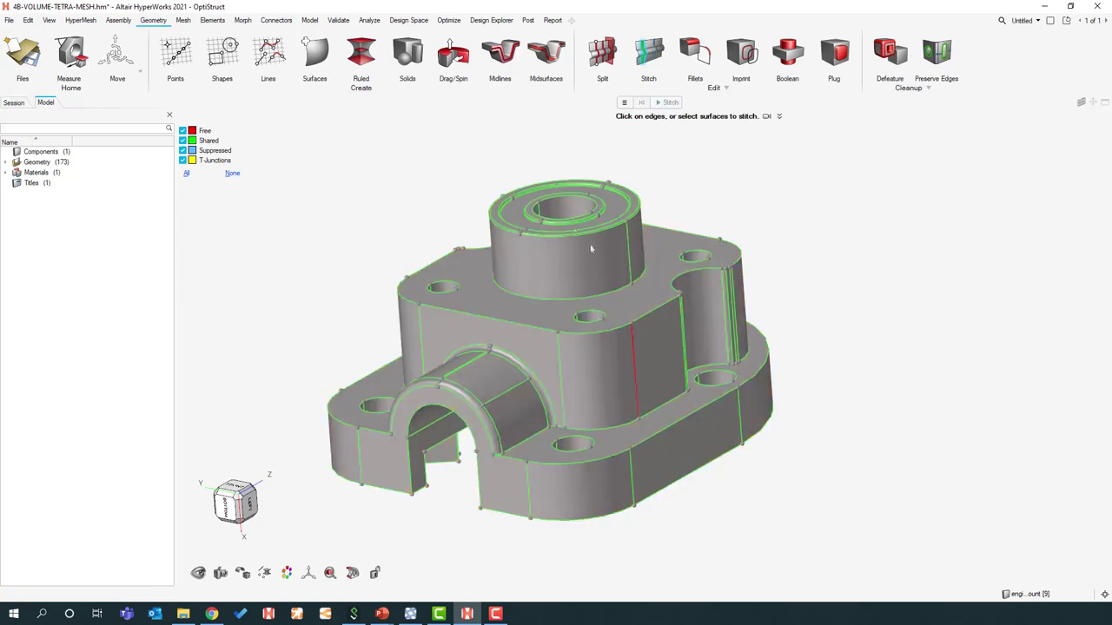
Step: Stitch the remaining vertical free edge in the small fillet beside the curved cutout of the upper block
{"action": "middle_click_drag", "start_coordinate": [632, 344], "coordinate": [721, 387]}
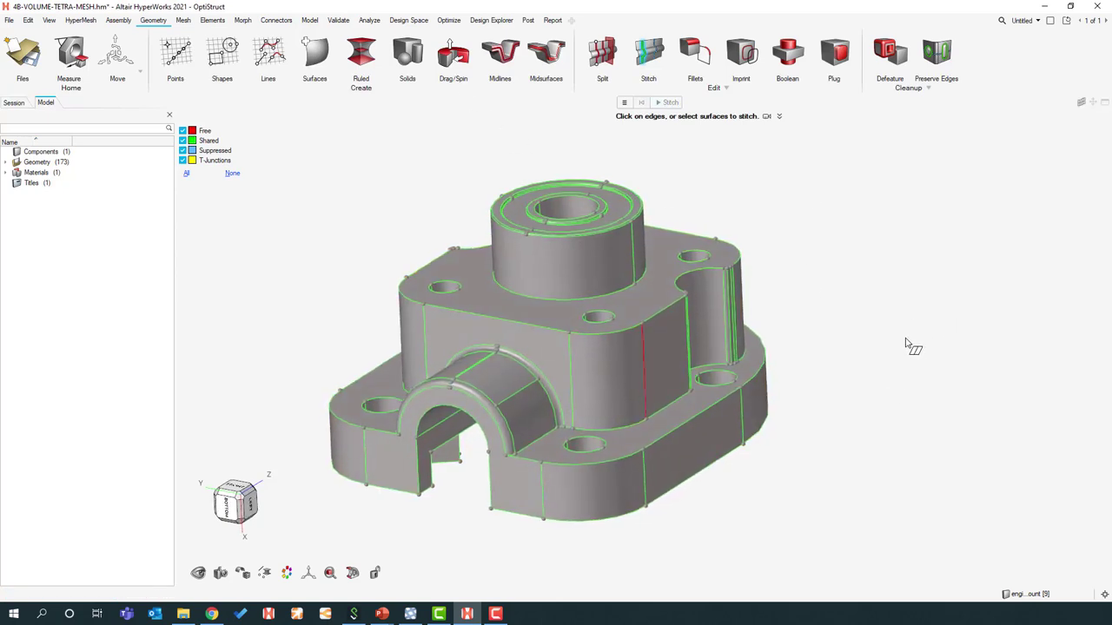
{"action": "middle_click_drag", "start_coordinate": [909, 342], "coordinate": [846, 416]}
{"action": "right_click_drag", "start_coordinate": [846, 422], "coordinate": [574, 349]}
{"action": "scroll", "coordinate": [545, 330], "scroll_direction": "up", "scroll_amount": 10}
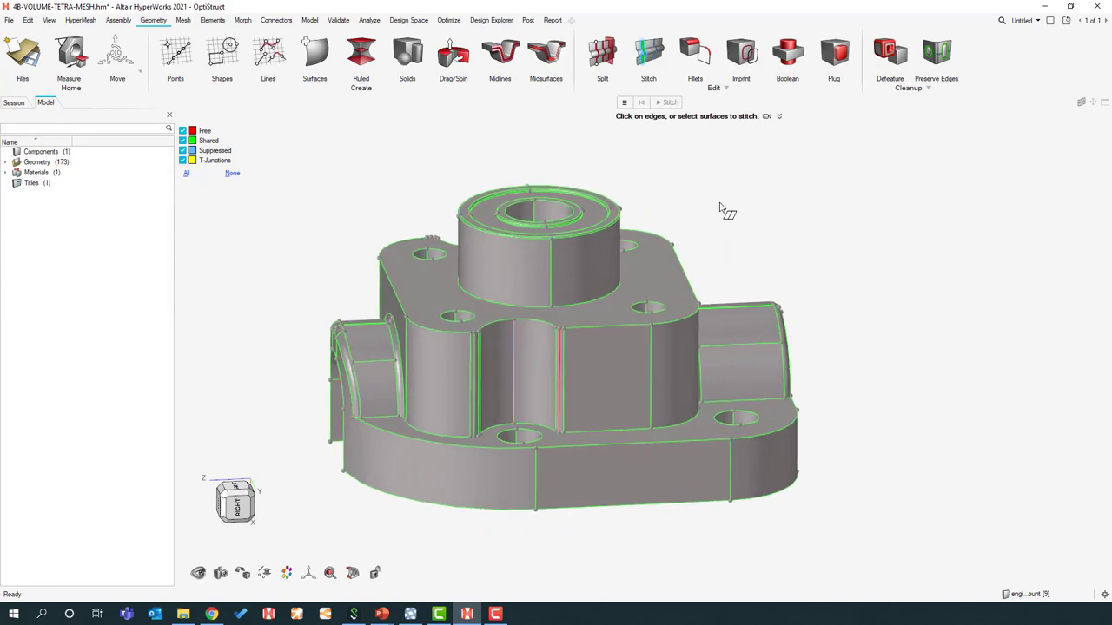
{"action": "scroll", "coordinate": [565, 340], "scroll_direction": "up", "scroll_amount": 4}
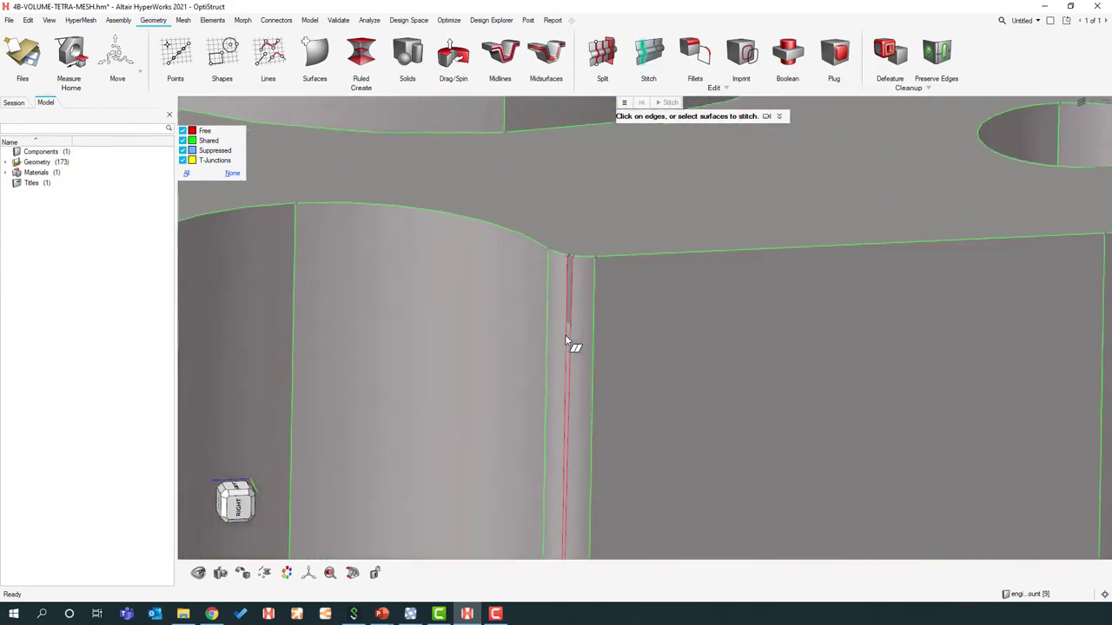
{"action": "left_click", "coordinate": [570, 275]}
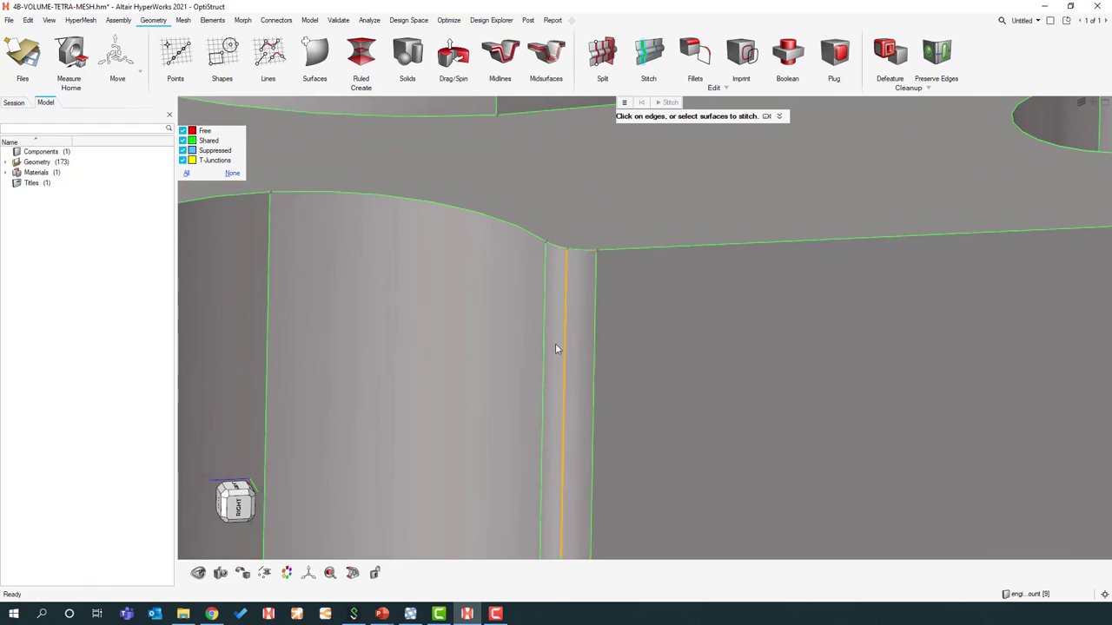
Step: Stitch the vertical free edge between the upper block's rounded corner and its flat side face
{"action": "scroll", "coordinate": [528, 368], "scroll_direction": "down", "scroll_amount": 6}
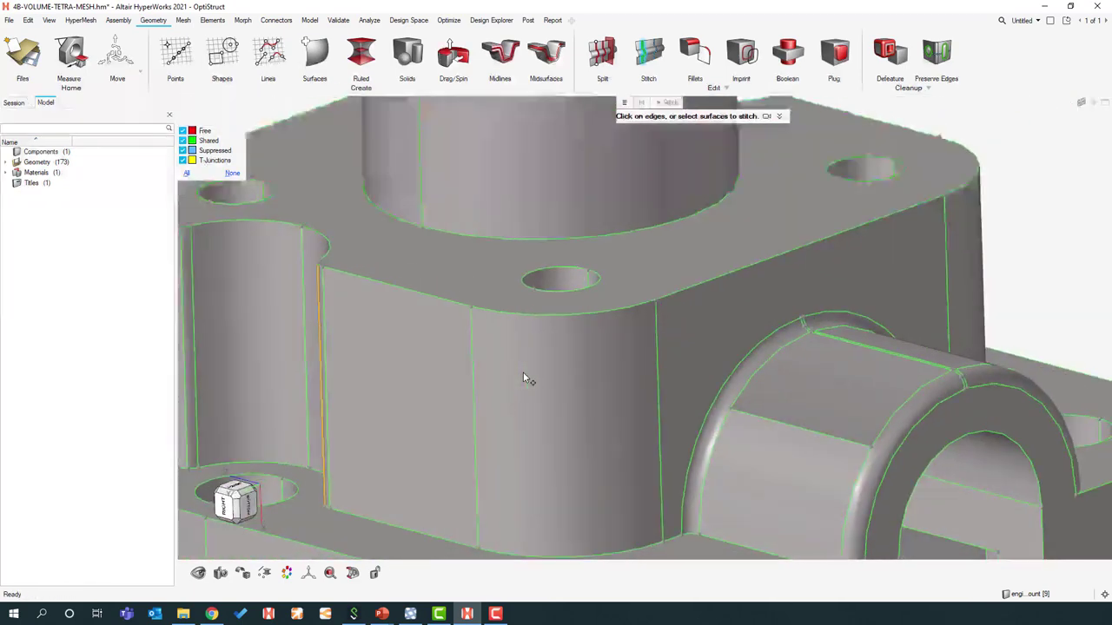
{"action": "scroll", "coordinate": [523, 373], "scroll_direction": "down", "scroll_amount": 2}
{"action": "middle_click_drag", "start_coordinate": [523, 373], "coordinate": [618, 378]}
{"action": "scroll", "coordinate": [618, 378], "scroll_direction": "up", "scroll_amount": 3}
{"action": "scroll", "coordinate": [584, 365], "scroll_direction": "up", "scroll_amount": 8}
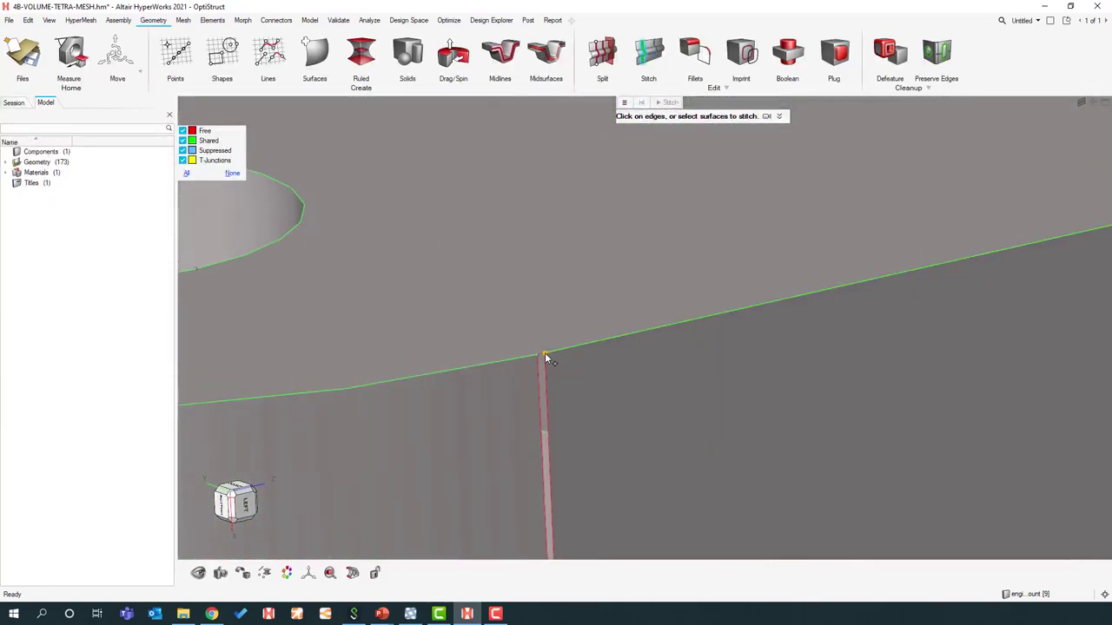
{"action": "left_click", "coordinate": [537, 356]}
{"action": "scroll", "coordinate": [599, 364], "scroll_direction": "down", "scroll_amount": 5}
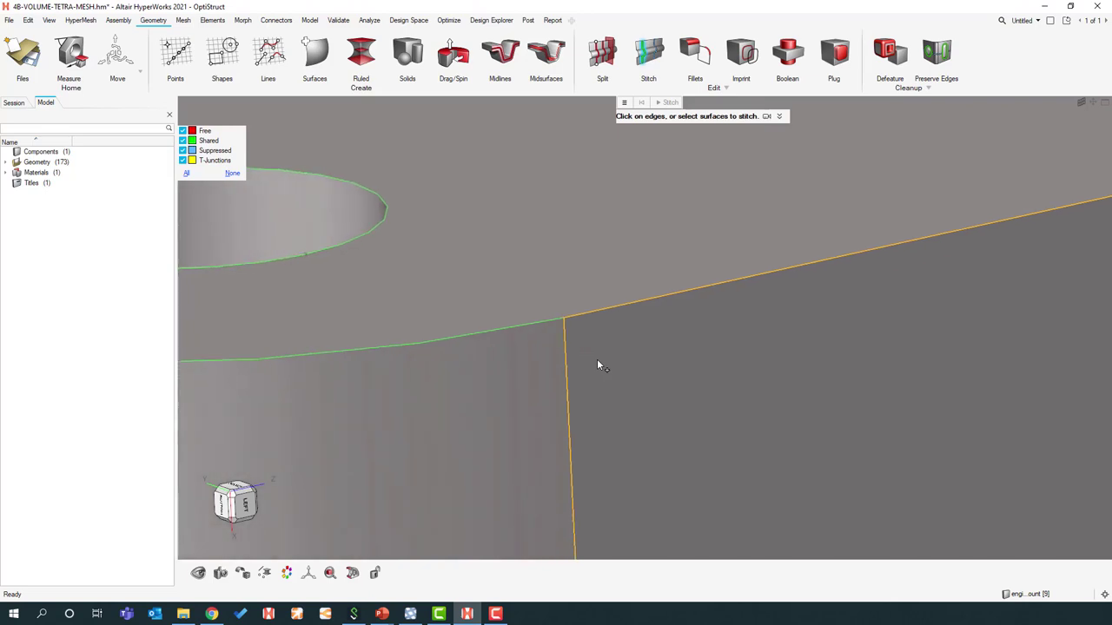
{"action": "scroll", "coordinate": [600, 364], "scroll_direction": "down", "scroll_amount": 5}
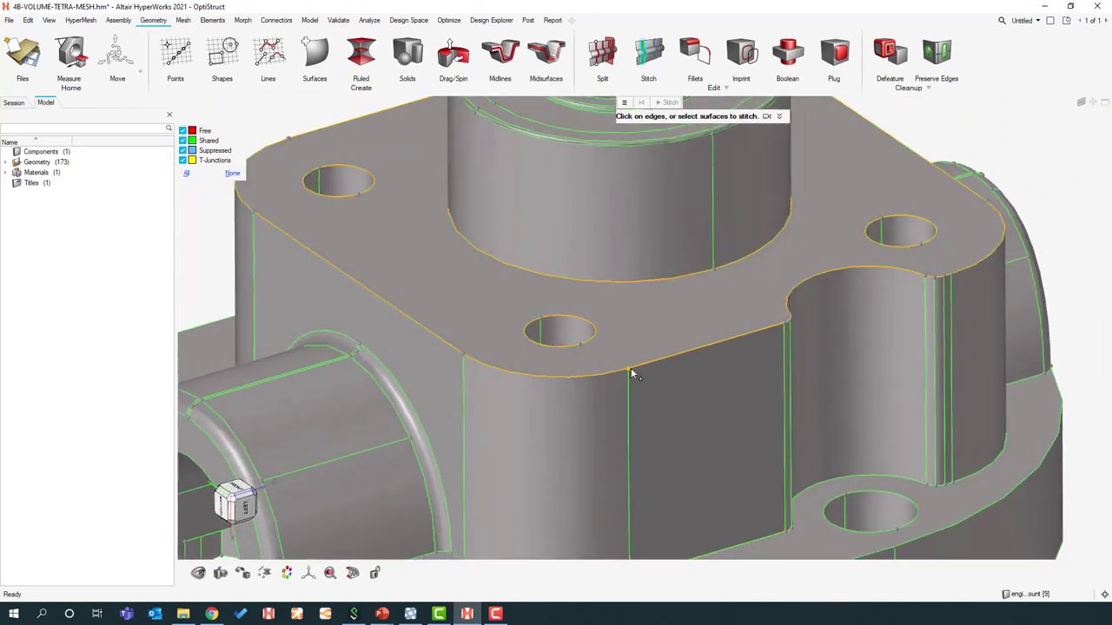
Step: Try stitching the vertical edge at the upper block's rounded corner again, and unstitch the edges meeting at its upper endpoint
{"action": "left_click", "coordinate": [630, 451]}
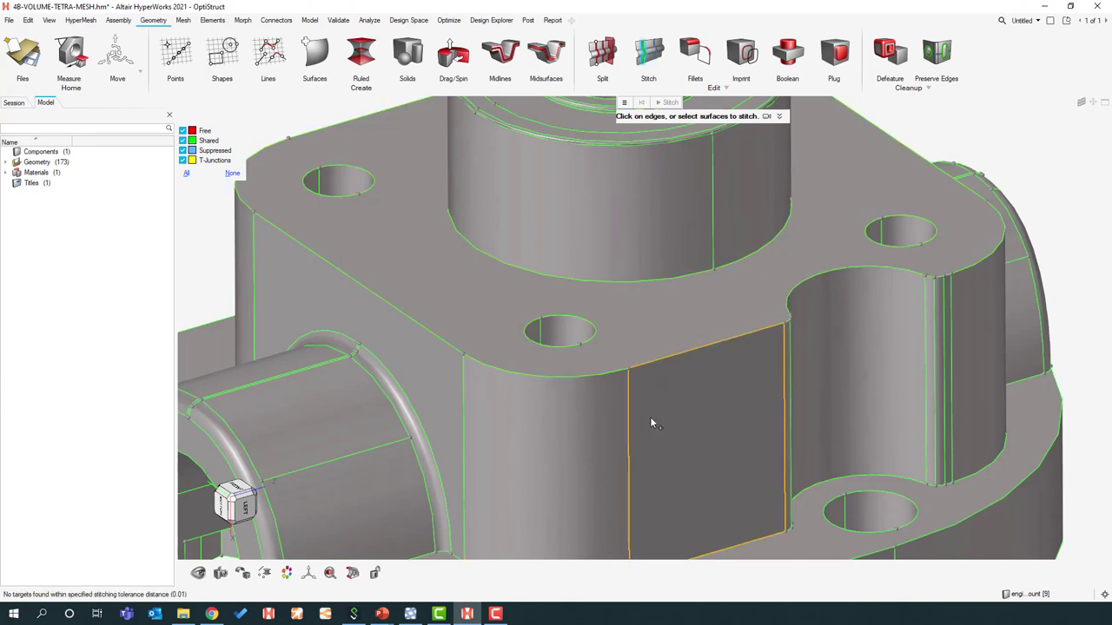
{"action": "left_click", "coordinate": [651, 423]}
{"action": "left_click", "coordinate": [620, 425]}
{"action": "key", "text": "Escape"}
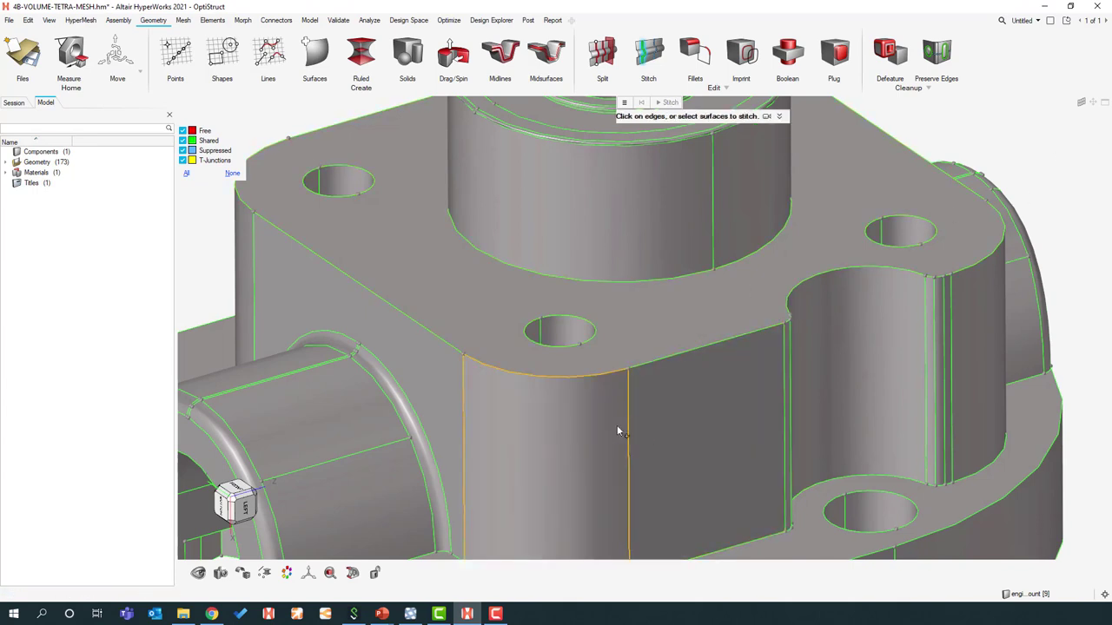
{"action": "left_click", "coordinate": [629, 369], "text": "shift"}
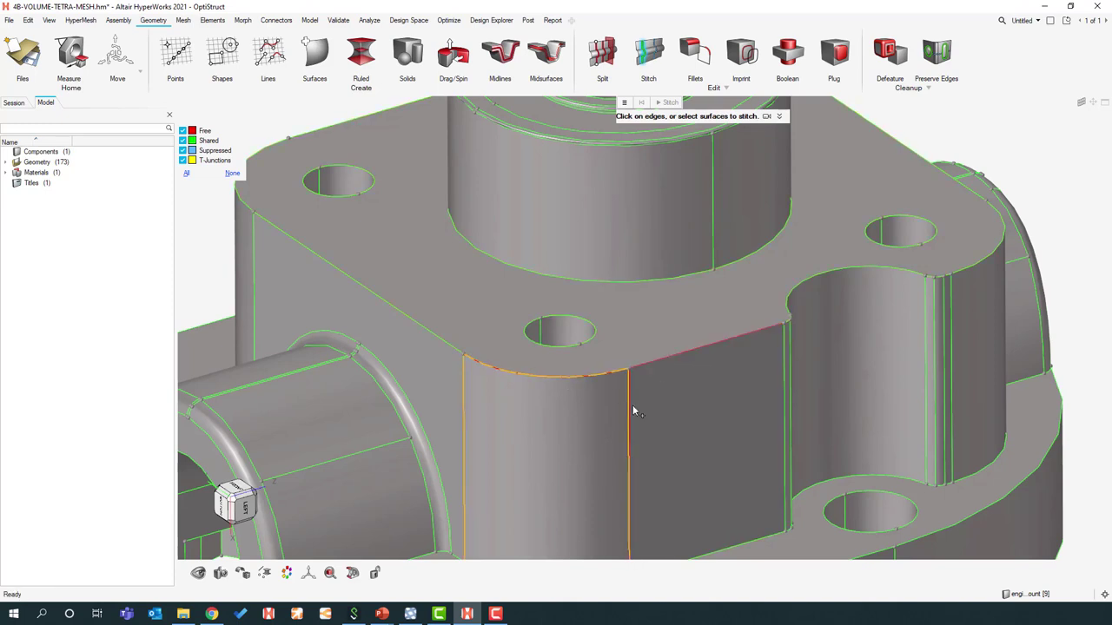
Step: Restitch the curved, straight and vertical free edges meeting at the upper block's corner point
{"action": "scroll", "coordinate": [645, 376], "scroll_direction": "up", "scroll_amount": 3}
{"action": "scroll", "coordinate": [644, 375], "scroll_direction": "up", "scroll_amount": 3}
{"action": "left_click", "coordinate": [618, 392]}
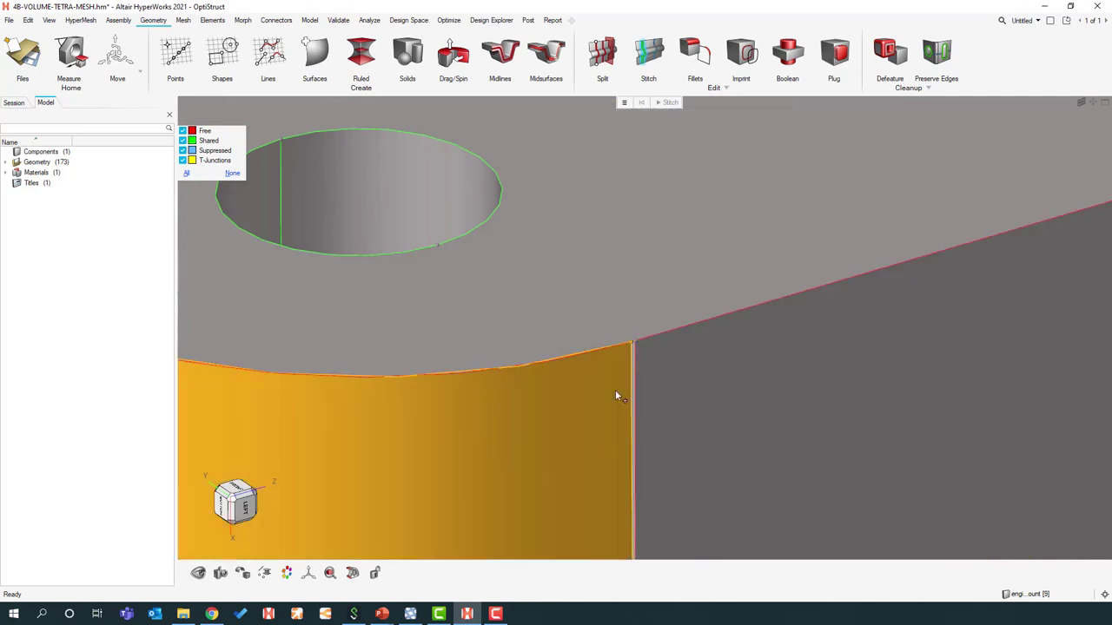
{"action": "left_click", "coordinate": [660, 337]}
{"action": "left_click", "coordinate": [647, 311]}
{"action": "middle_click", "coordinate": [647, 308]}
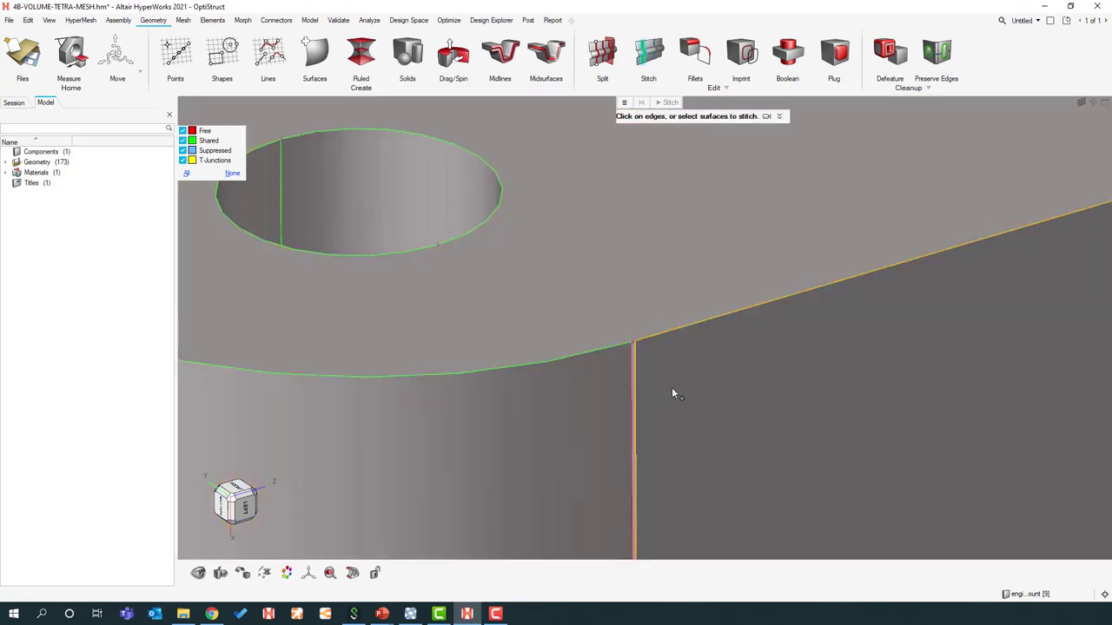
{"action": "left_click_drag", "start_coordinate": [714, 446], "coordinate": [543, 288], "text": "shift"}
{"action": "middle_click", "coordinate": [635, 347]}
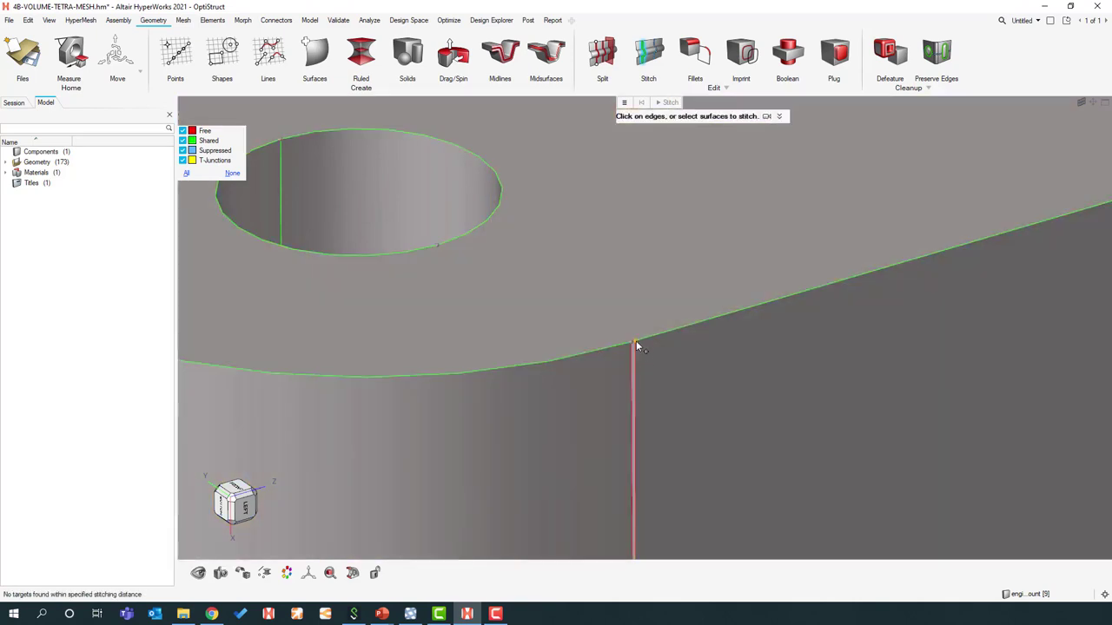
{"action": "scroll", "coordinate": [627, 352], "scroll_direction": "down", "scroll_amount": 5}
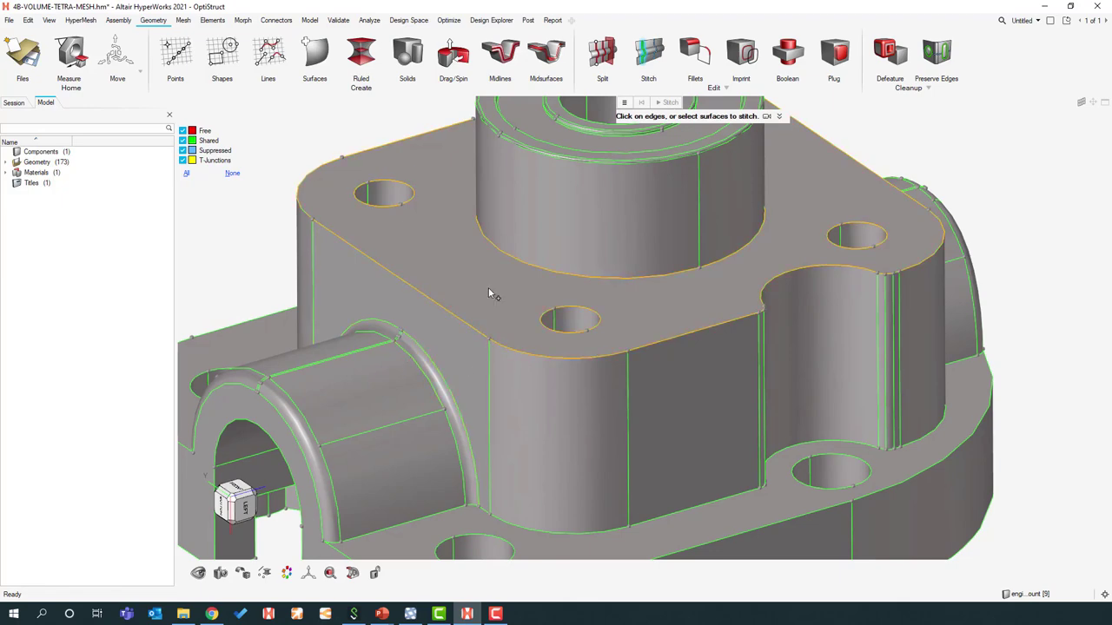
{"action": "scroll", "coordinate": [488, 289], "scroll_direction": "down", "scroll_amount": 4}
Step: Locate the missing surface in the small cross hole with the Patch tool and patch it
{"action": "middle_click_drag", "start_coordinate": [488, 288], "coordinate": [513, 214]}
{"action": "middle_click_drag", "start_coordinate": [832, 308], "coordinate": [664, 317]}
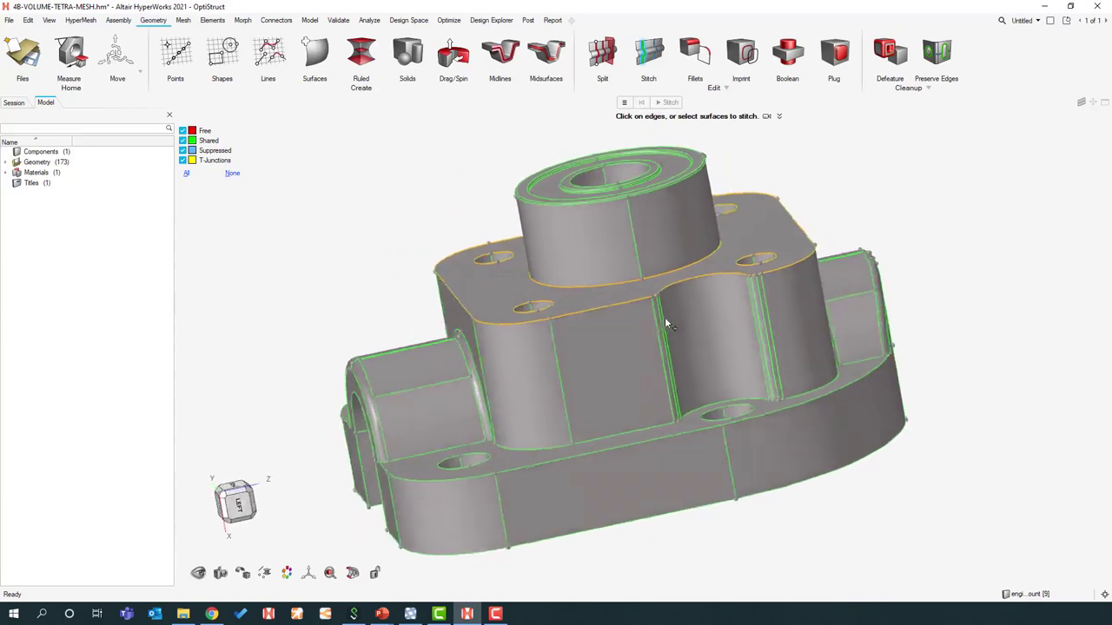
{"action": "left_click_drag", "start_coordinate": [666, 324], "coordinate": [434, 231], "text": "ctrl"}
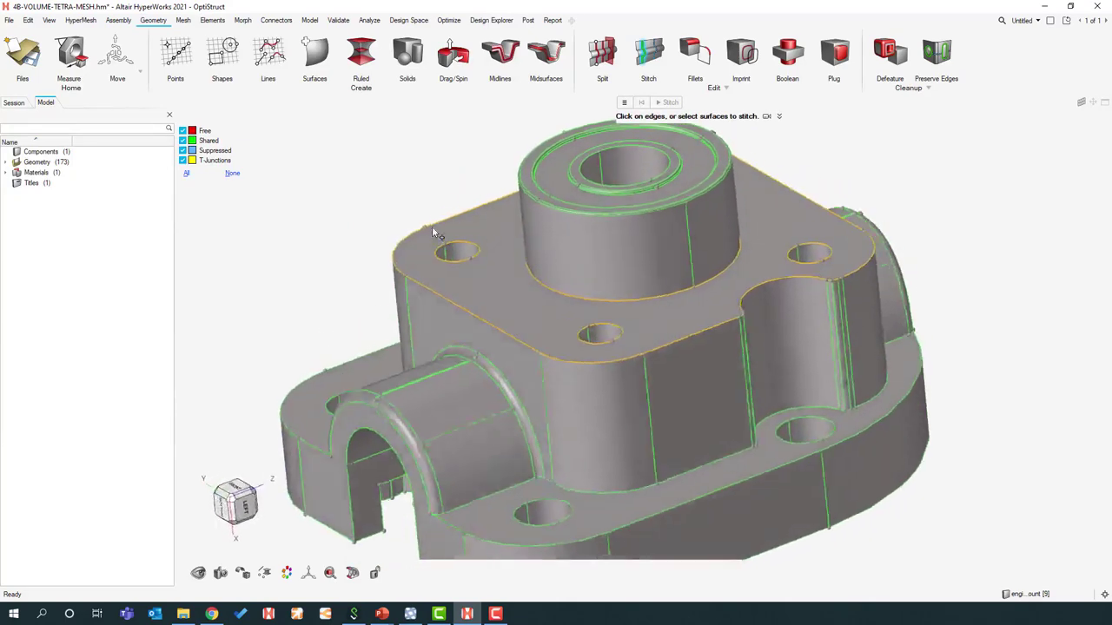
{"action": "middle_click_drag", "start_coordinate": [432, 230], "coordinate": [379, 139]}
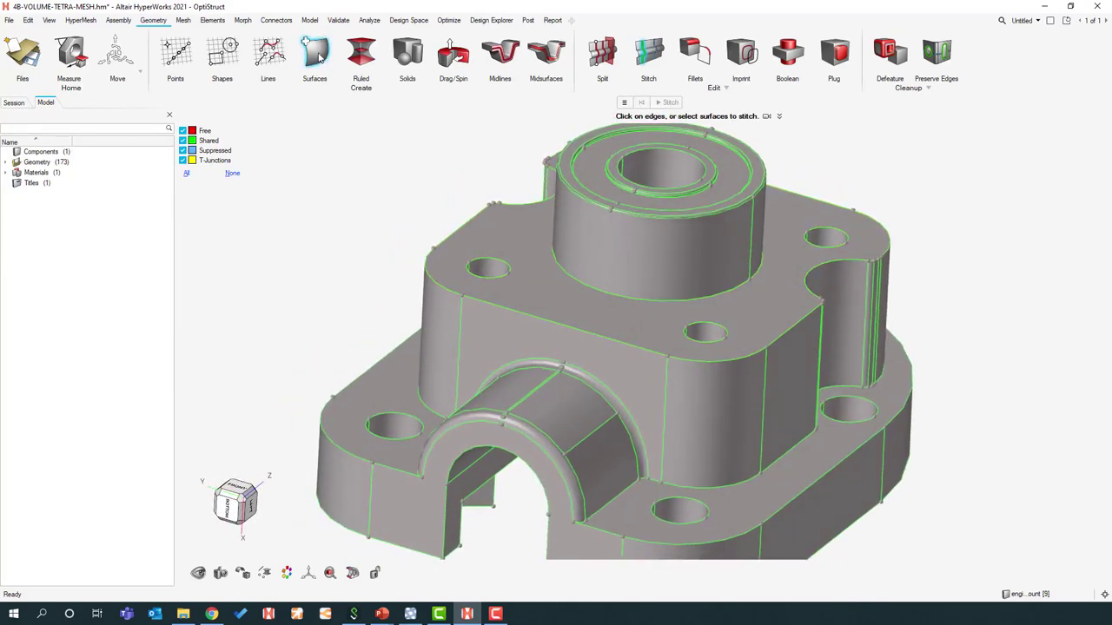
{"action": "left_click", "coordinate": [318, 57]}
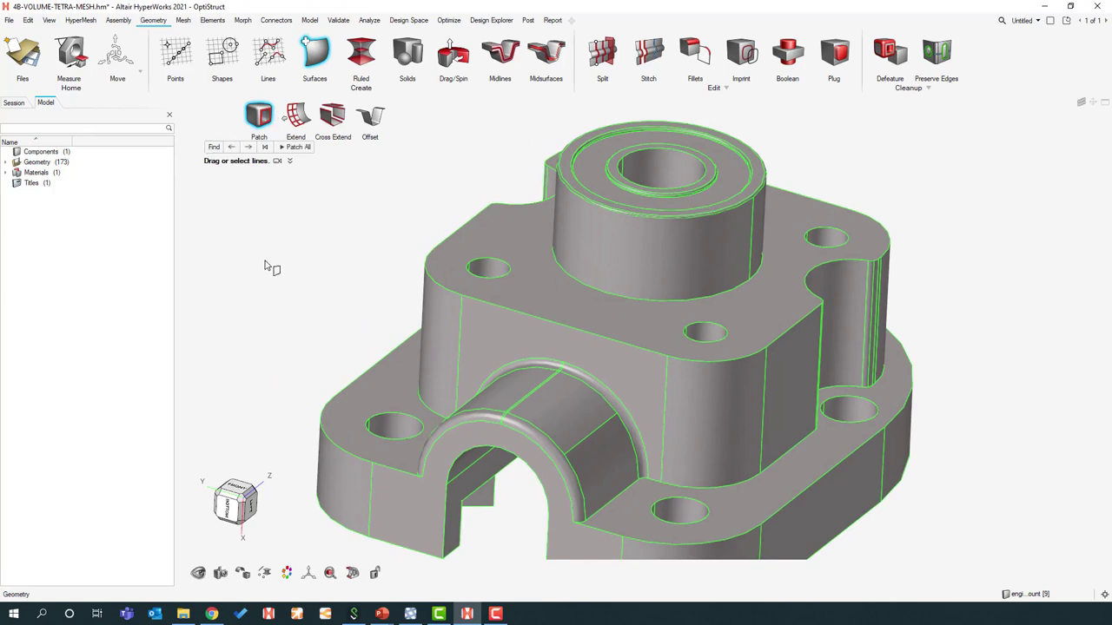
{"action": "left_click", "coordinate": [247, 148]}
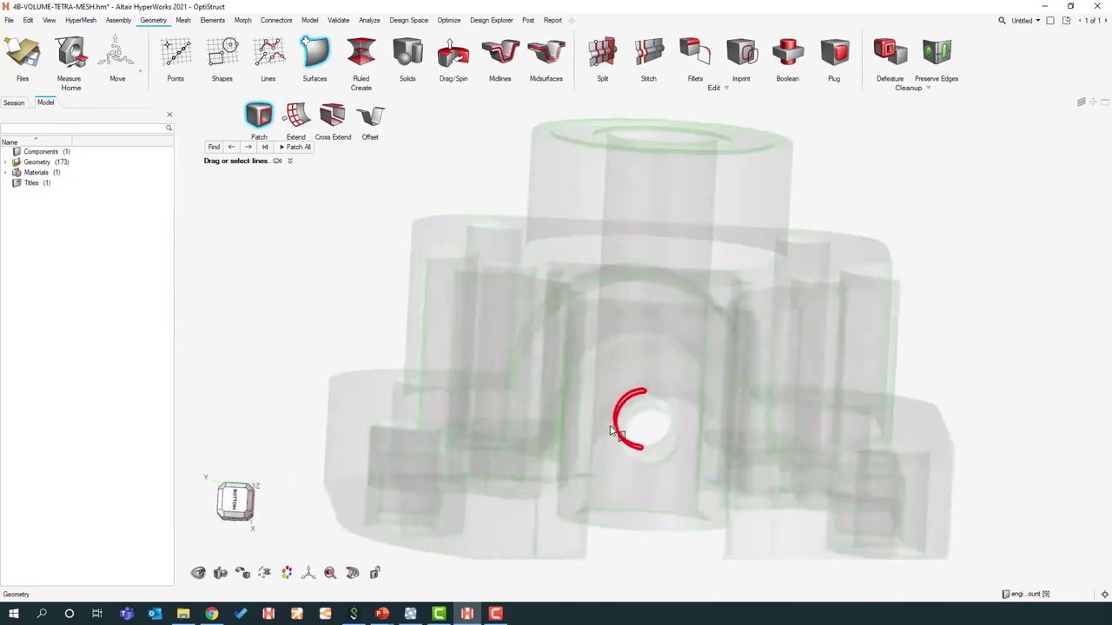
{"action": "mouse_move", "coordinate": [610, 431]}
{"action": "middle_mouse_down"}
{"action": "mouse_move", "coordinate": [460, 293]}
{"action": "mouse_move", "coordinate": [593, 441]}
{"action": "mouse_move", "coordinate": [620, 432]}
{"action": "mouse_move", "coordinate": [612, 427]}
{"action": "middle_mouse_up"}
{"action": "scroll", "coordinate": [621, 432], "scroll_direction": "up", "scroll_amount": 2}
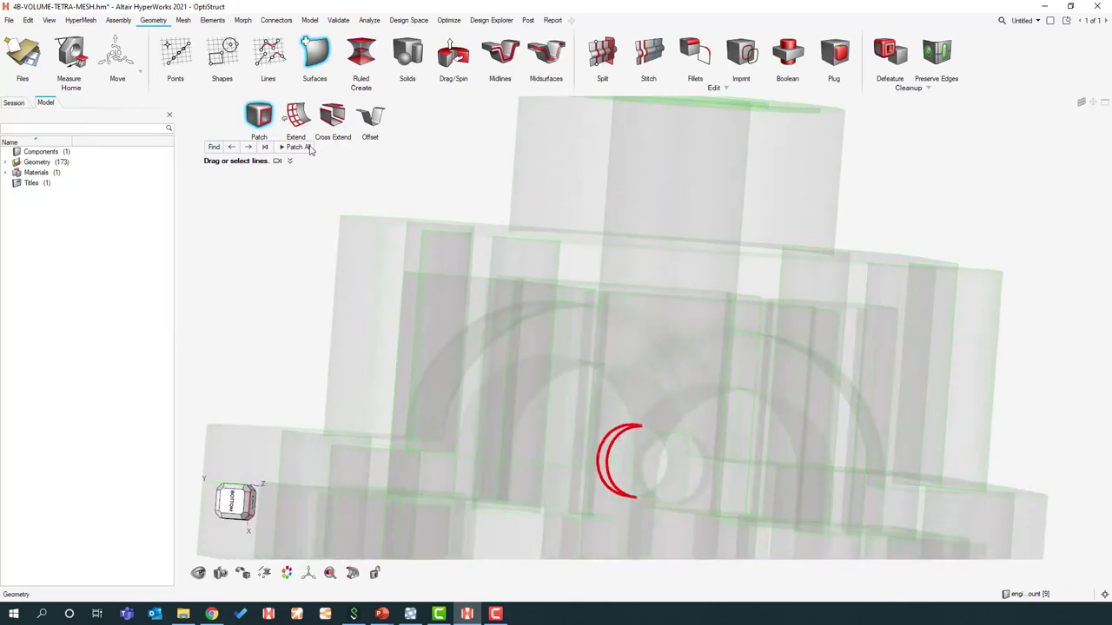
{"action": "left_click", "coordinate": [287, 150]}
{"action": "mouse_move", "coordinate": [524, 302]}
{"action": "middle_mouse_down"}
{"action": "mouse_move", "coordinate": [484, 332]}
{"action": "mouse_move", "coordinate": [750, 414]}
{"action": "mouse_move", "coordinate": [363, 401]}
{"action": "mouse_move", "coordinate": [303, 340]}
{"action": "mouse_move", "coordinate": [295, 313]}
{"action": "middle_mouse_up"}
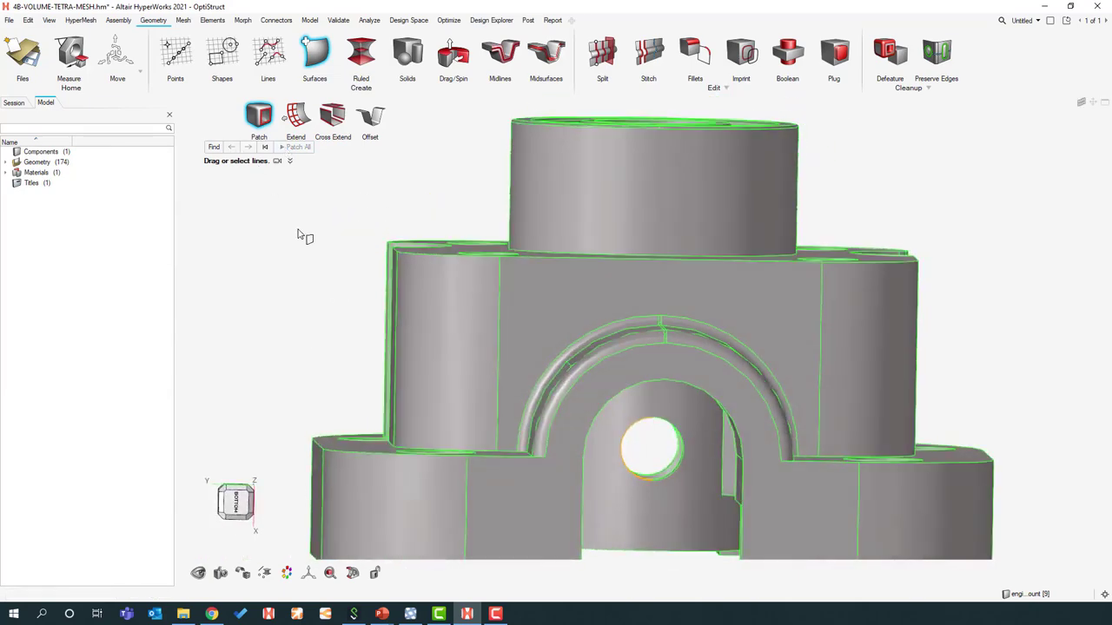
{"action": "middle_click_drag", "start_coordinate": [298, 235], "coordinate": [298, 235]}
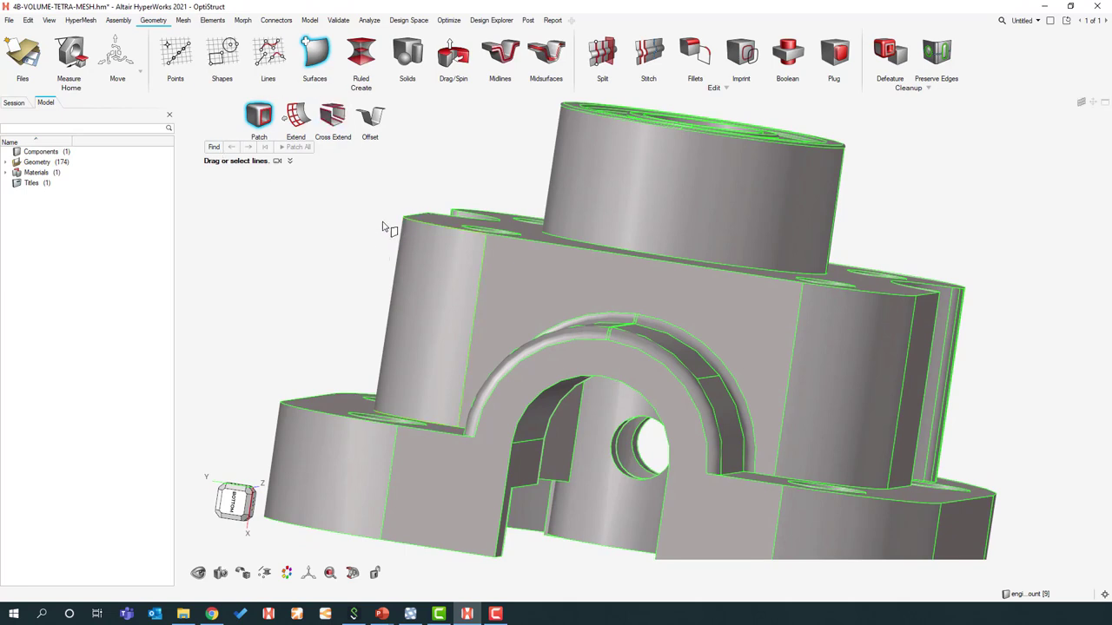
{"action": "key", "text": "Escape"}
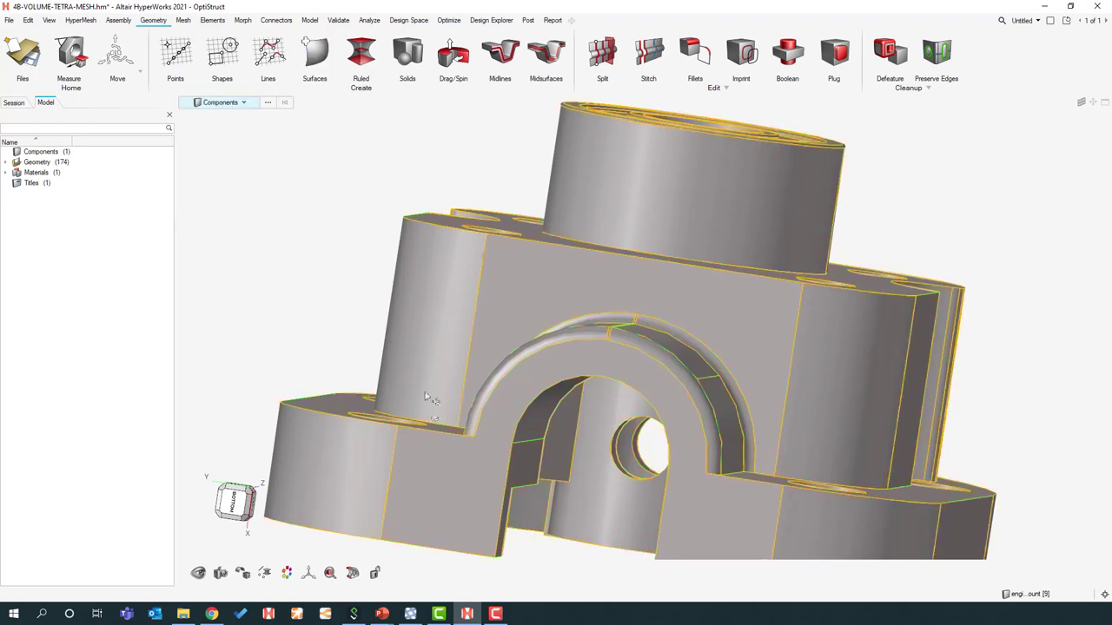
Step: Create a solid from all closed bounding surfaces of the housing
{"action": "middle_click_drag", "start_coordinate": [504, 298], "coordinate": [372, 303]}
{"action": "right_click_drag", "start_coordinate": [374, 304], "coordinate": [390, 243]}
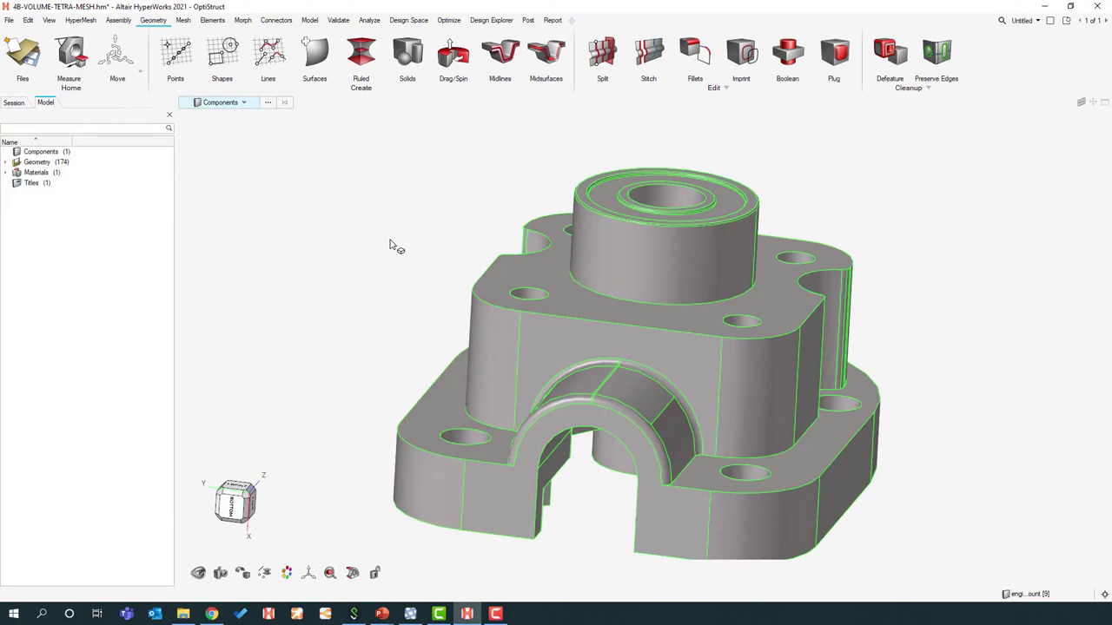
{"action": "left_click", "coordinate": [408, 54]}
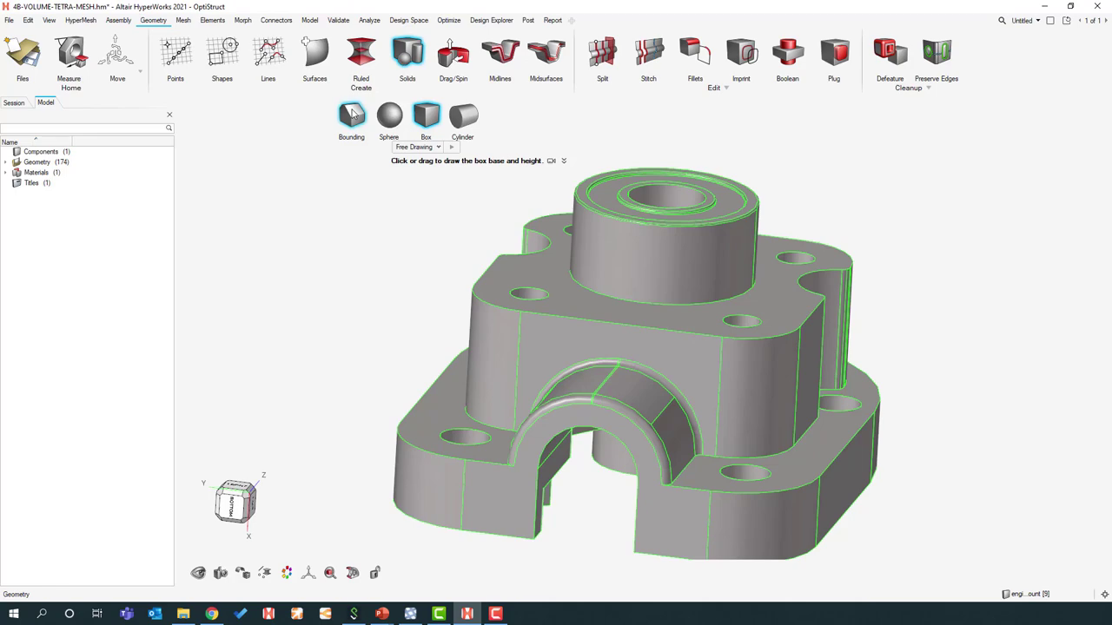
{"action": "left_click", "coordinate": [353, 113]}
{"action": "left_click", "coordinate": [321, 151]}
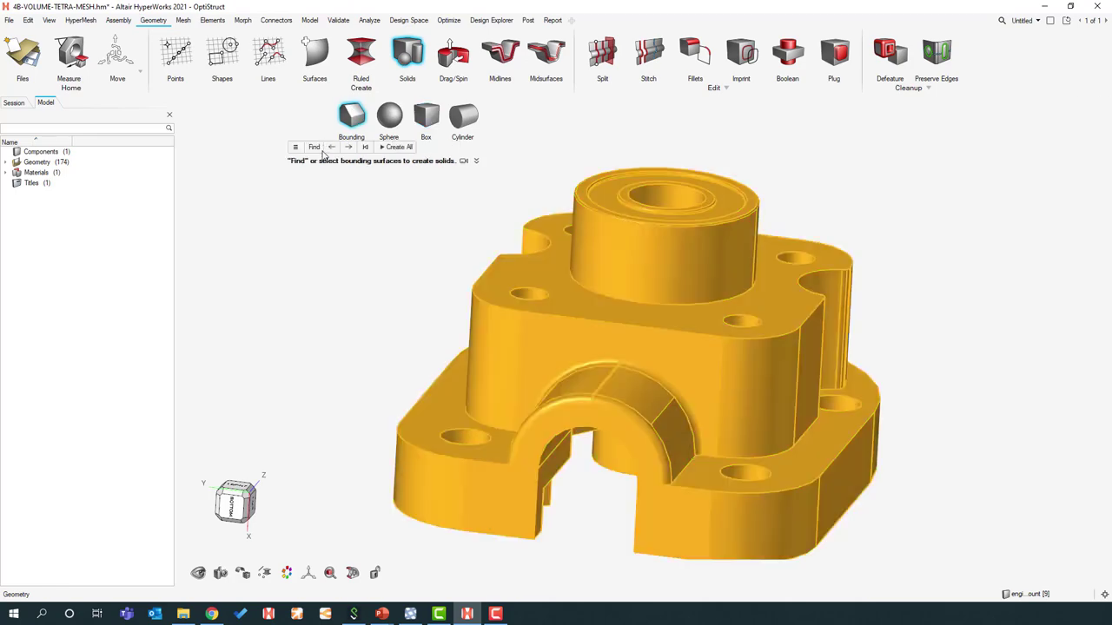
{"action": "right_click_drag", "start_coordinate": [419, 268], "coordinate": [405, 156]}
{"action": "left_click", "coordinate": [399, 148]}
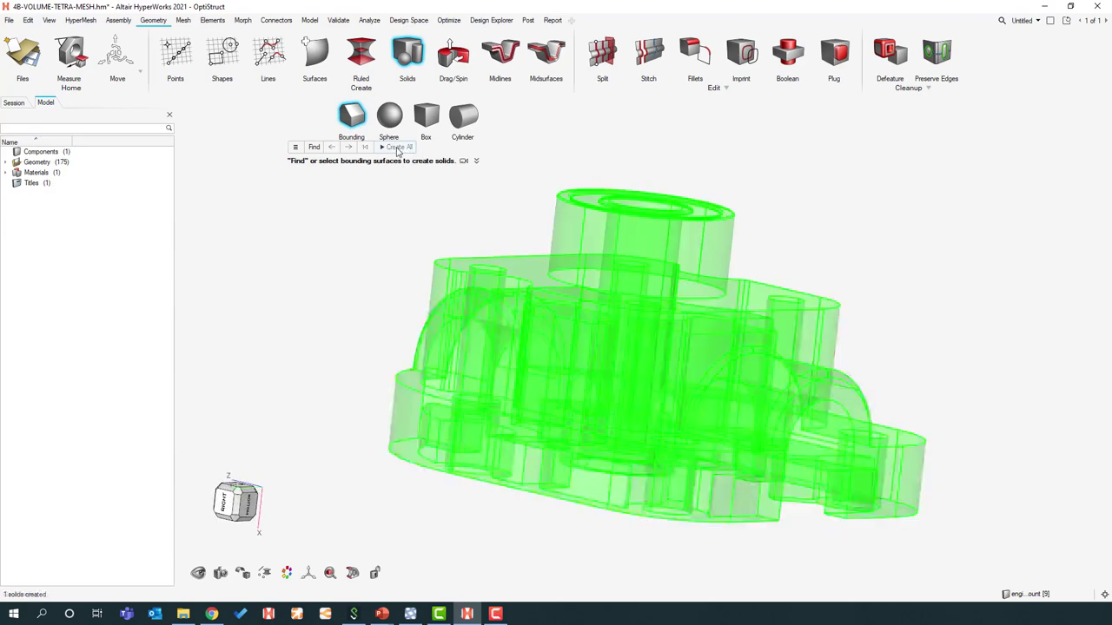
{"action": "middle_click_drag", "start_coordinate": [948, 271], "coordinate": [957, 279]}
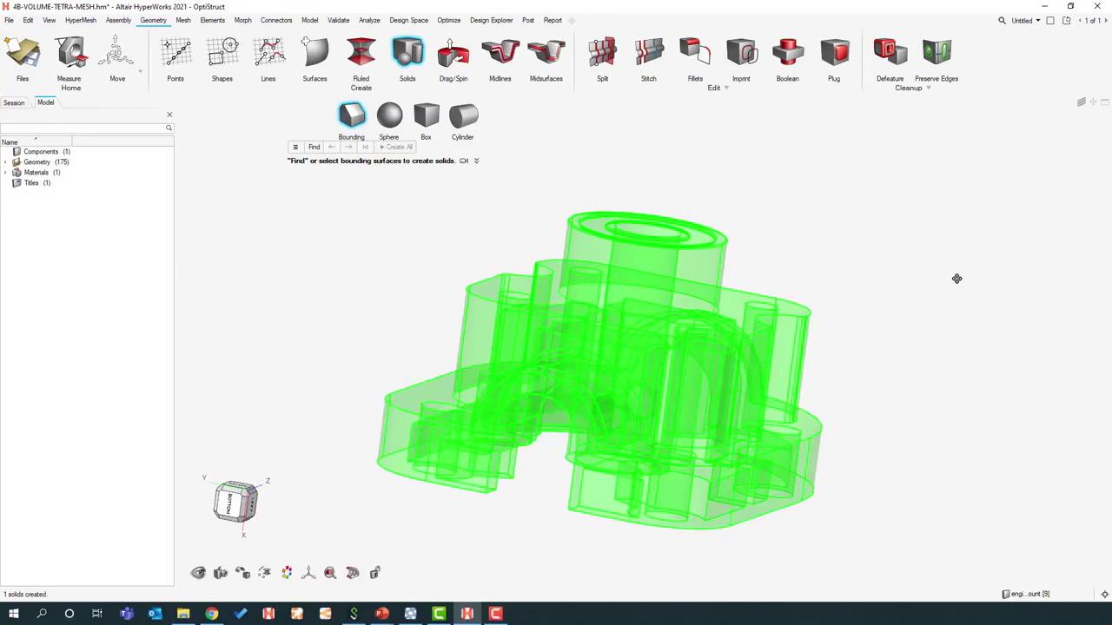
{"action": "key", "text": "Escape"}
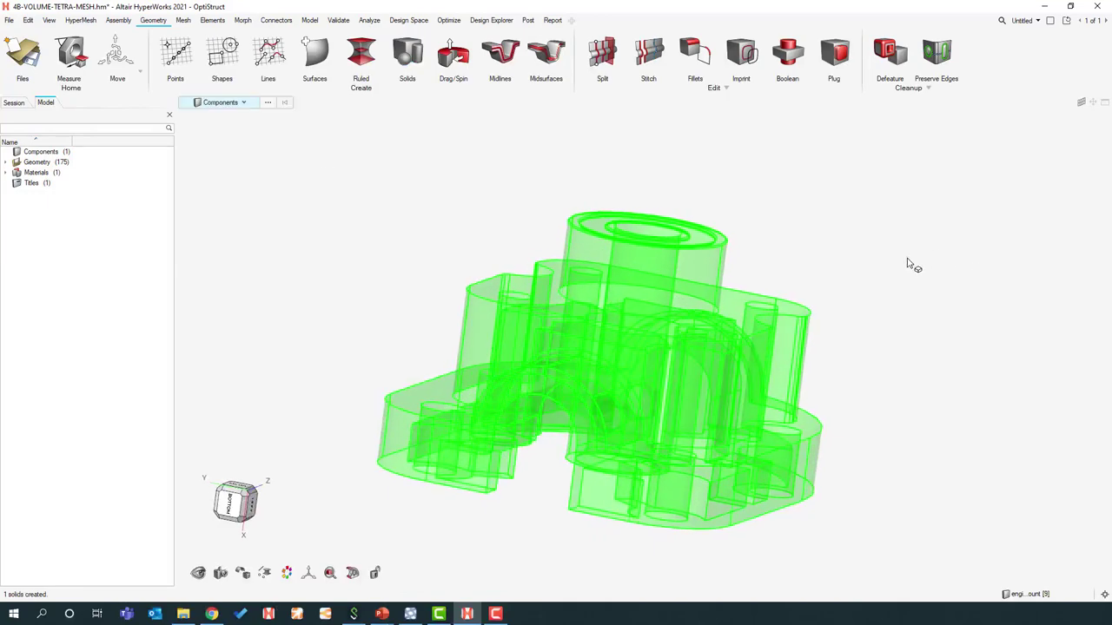
Step: Set the geometry color mode to Automatic and check which modes are active
{"action": "middle_click_drag", "start_coordinate": [760, 217], "coordinate": [652, 300]}
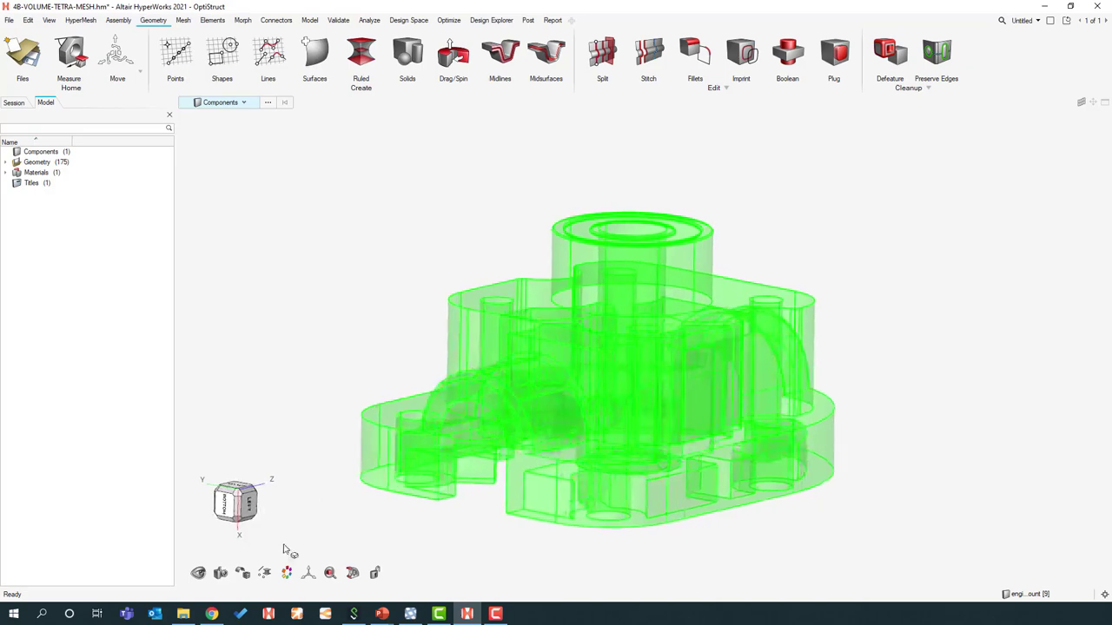
{"action": "left_click", "coordinate": [286, 574]}
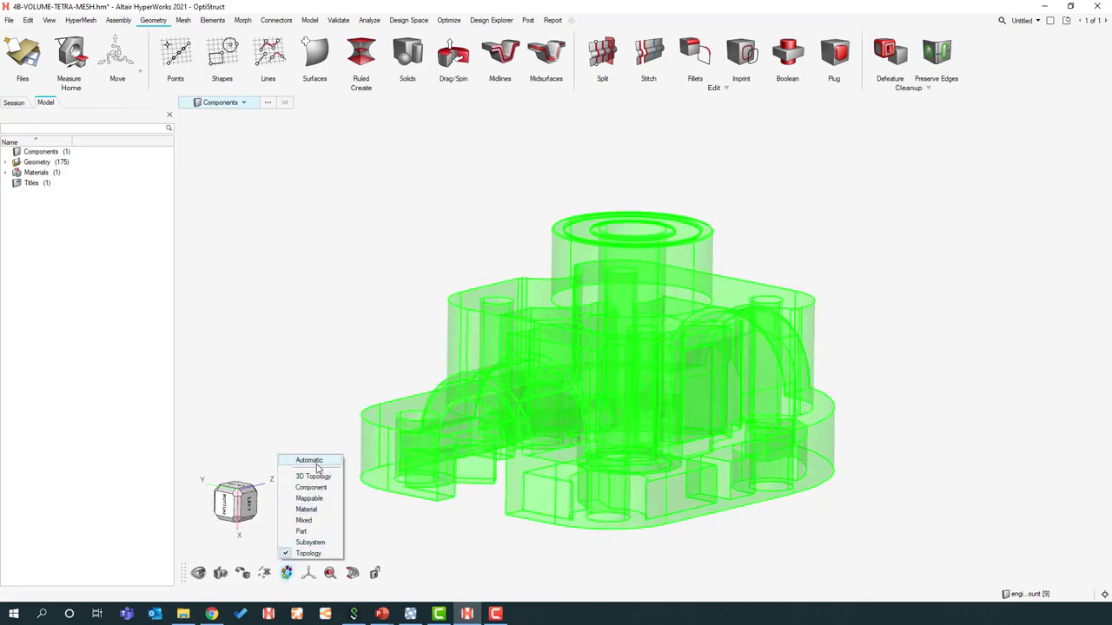
{"action": "left_click", "coordinate": [309, 460]}
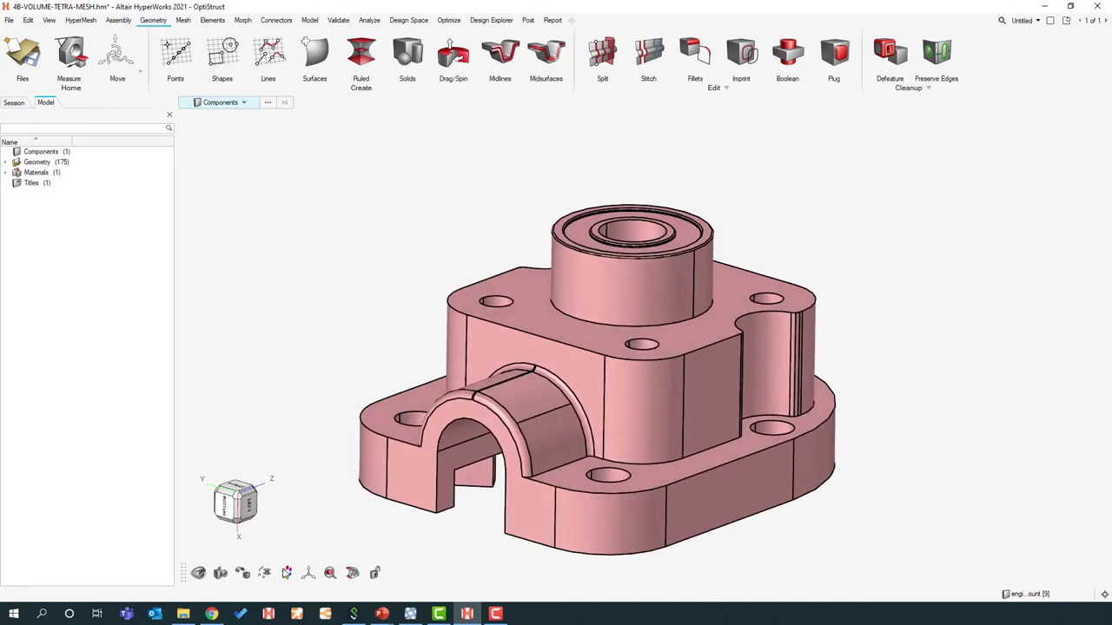
{"action": "left_click", "coordinate": [287, 573]}
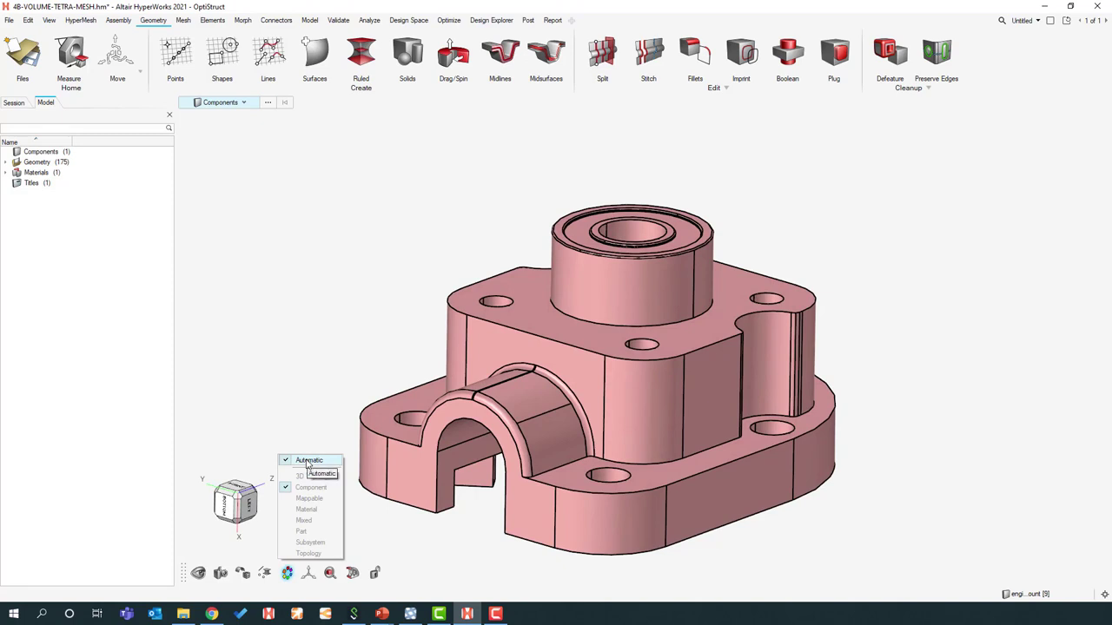
{"action": "left_click", "coordinate": [311, 248]}
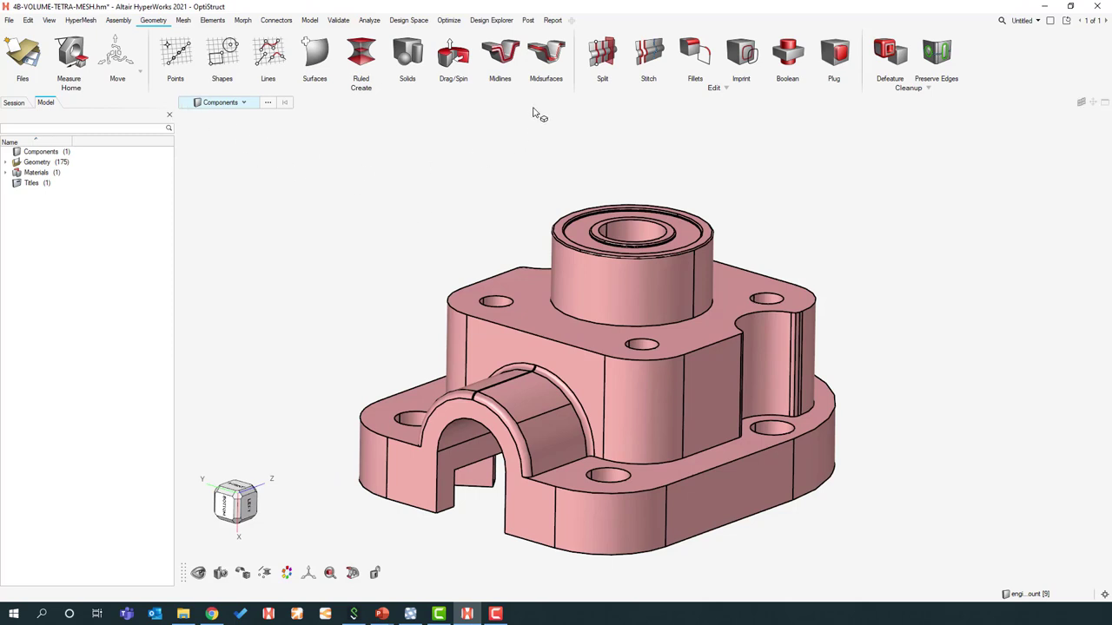
Step: Generate a volume tetra mesh on the entire housing solid with the existing options
{"action": "left_click", "coordinate": [185, 21]}
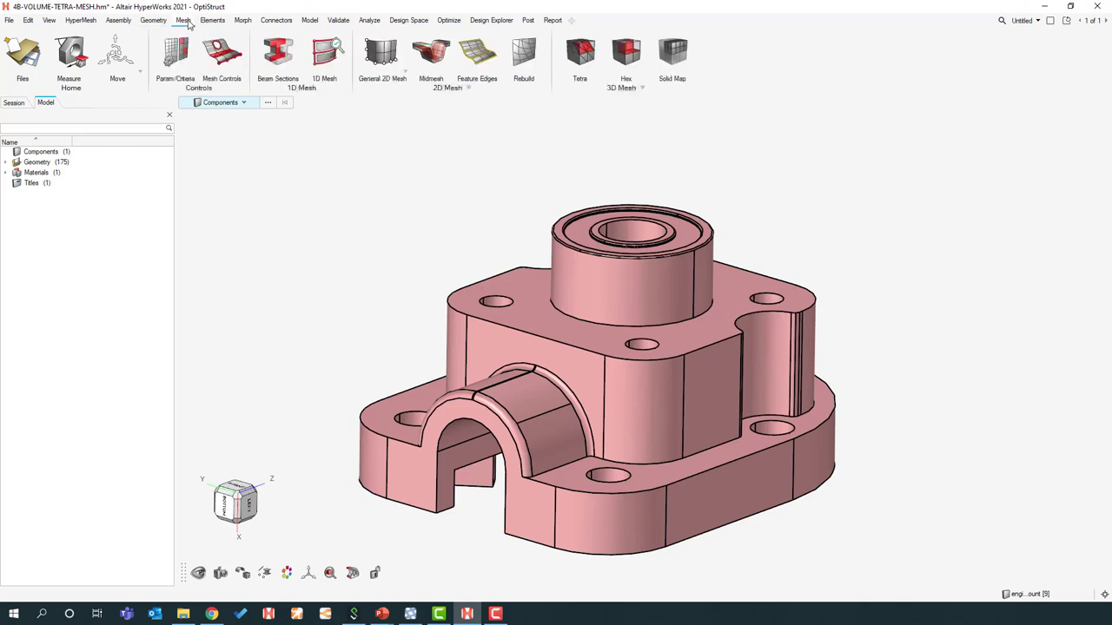
{"action": "left_click", "coordinate": [583, 59]}
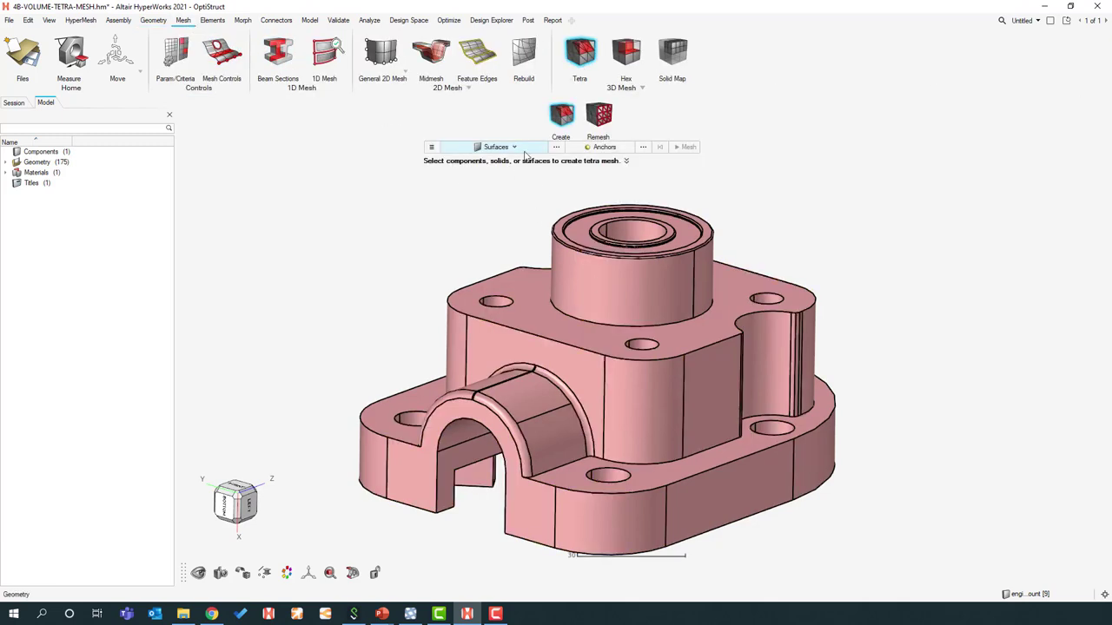
{"action": "left_click", "coordinate": [497, 147]}
{"action": "left_click", "coordinate": [492, 162]}
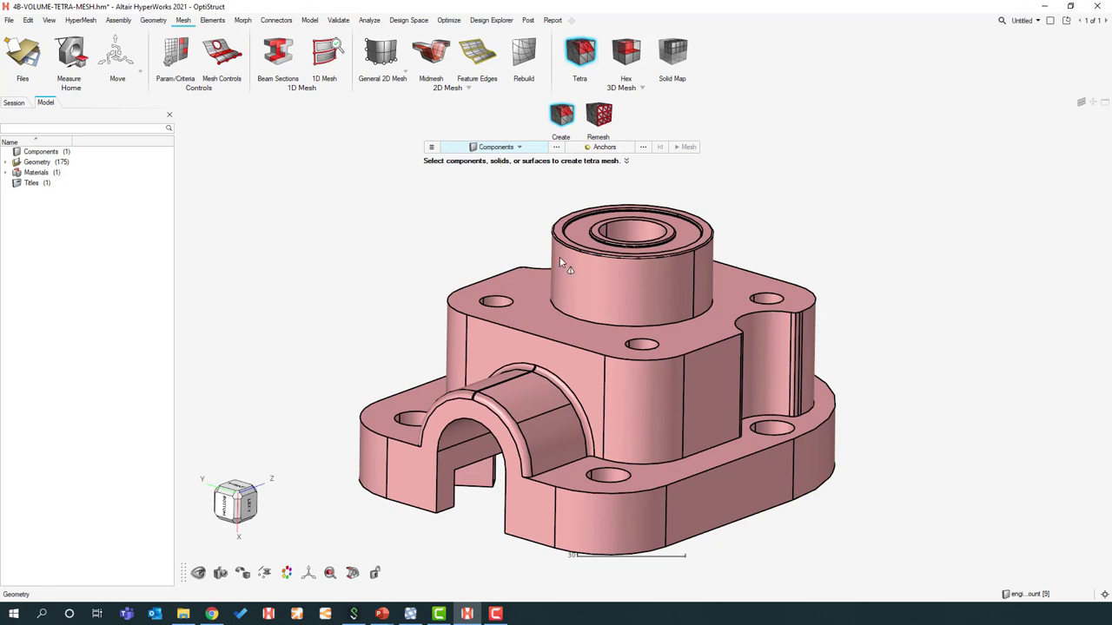
{"action": "left_click", "coordinate": [519, 147]}
{"action": "left_click", "coordinate": [468, 171]}
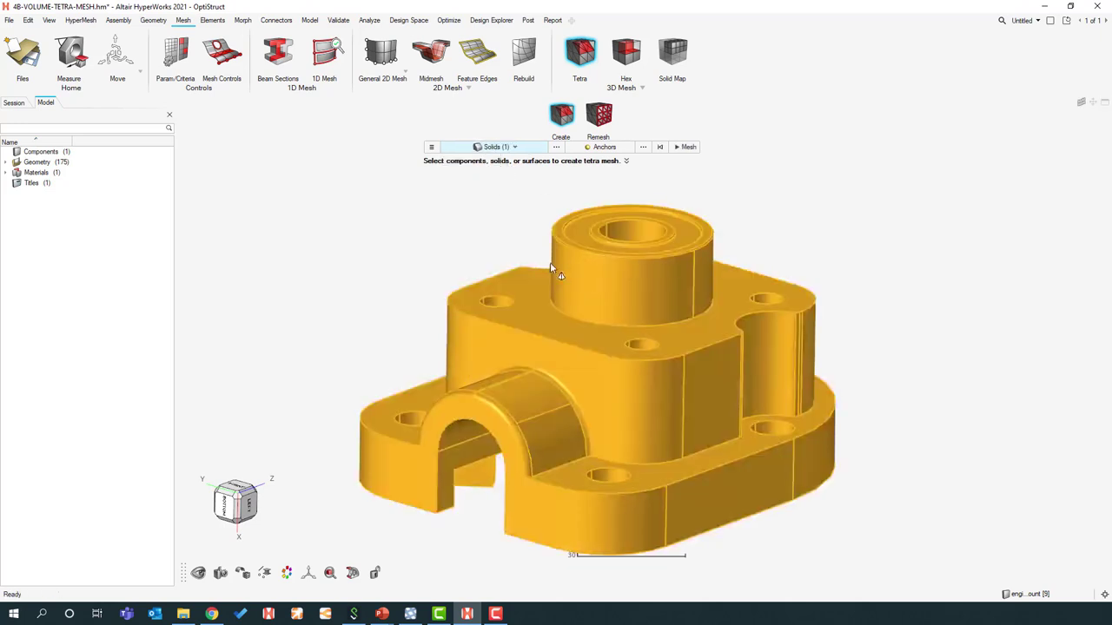
{"action": "scroll", "coordinate": [391, 281], "scroll_direction": "down", "scroll_amount": 2}
{"action": "middle_click_drag", "start_coordinate": [492, 233], "coordinate": [522, 237]}
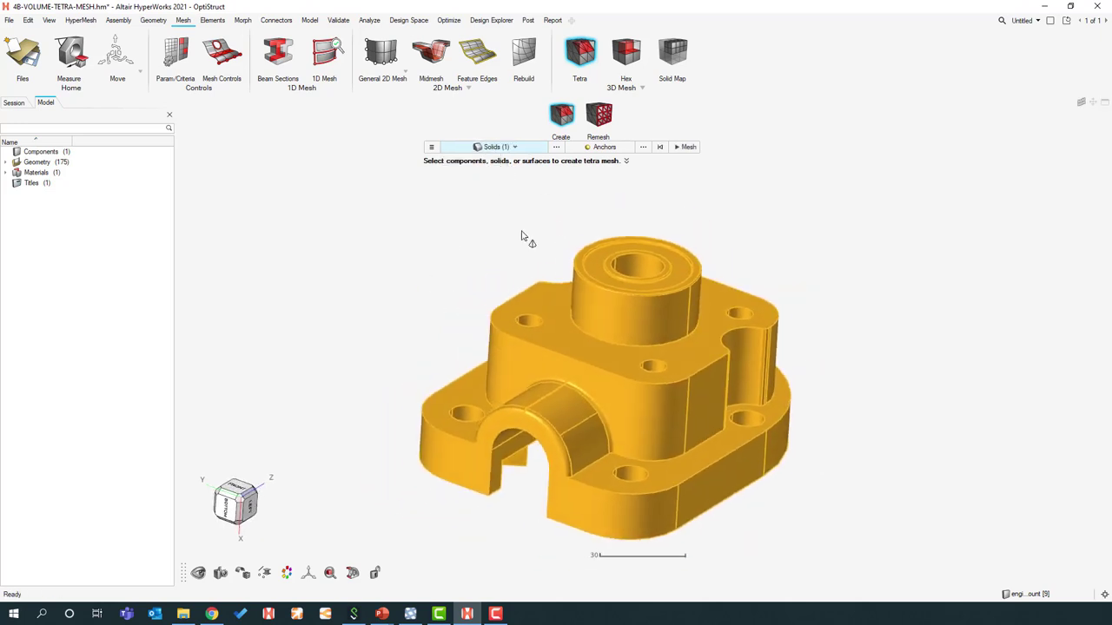
{"action": "left_click", "coordinate": [432, 148]}
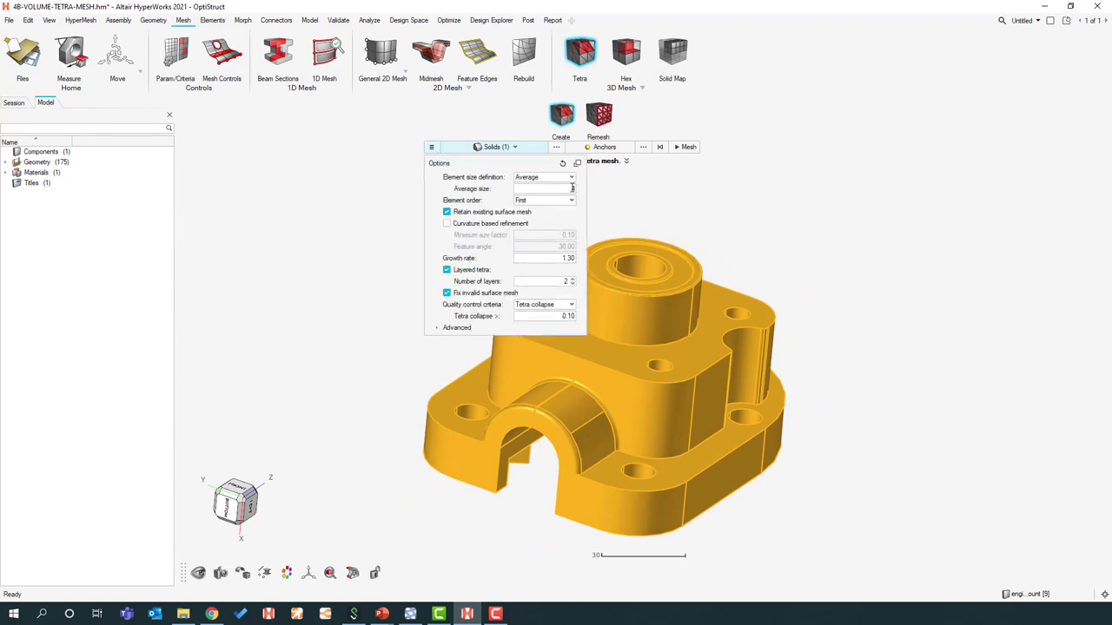
{"action": "left_click", "coordinate": [631, 200]}
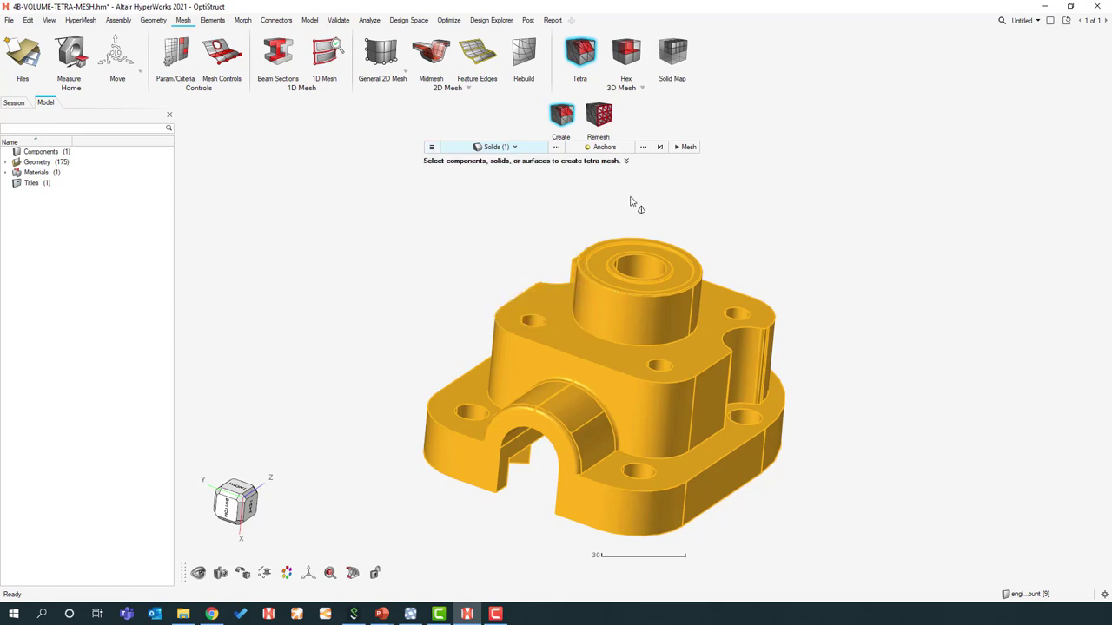
{"action": "left_click", "coordinate": [684, 147]}
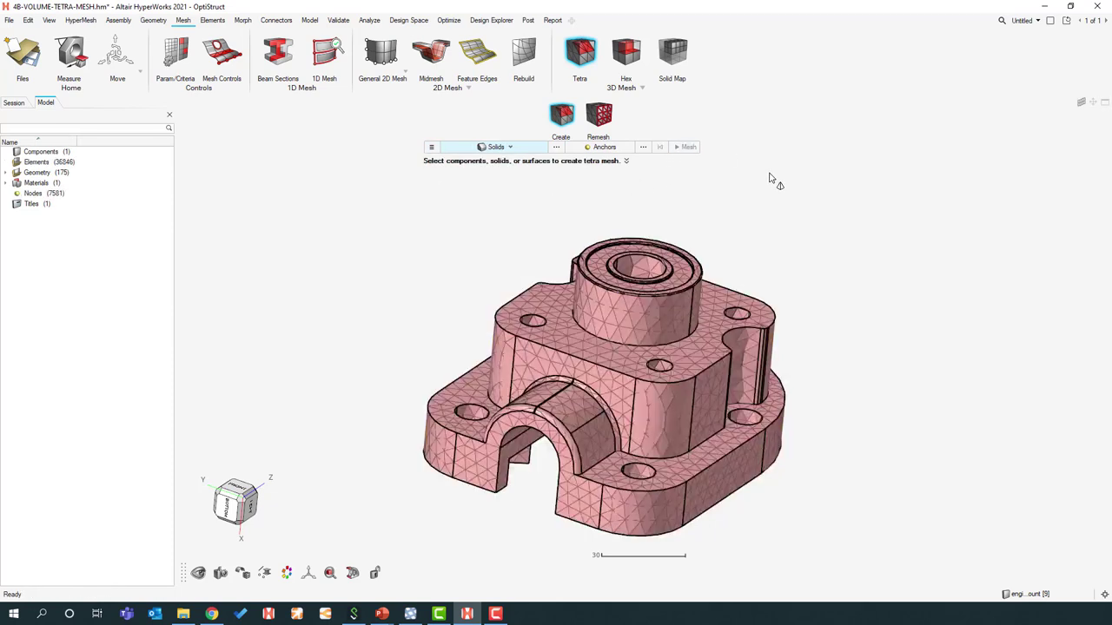
{"action": "middle_click_drag", "start_coordinate": [768, 157], "coordinate": [439, 282]}
{"action": "key", "text": "Escape"}
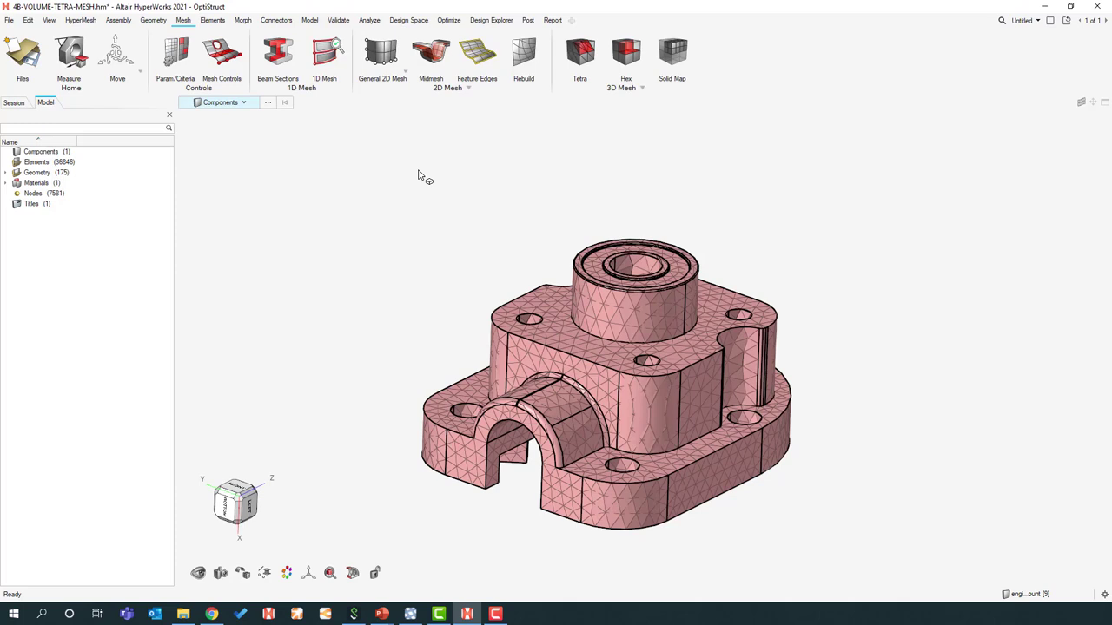
Step: Compare the geometry-only and mesh-only displays, and examine the tetra elements around the upper boss's narrow rim fillets
{"action": "left_click", "coordinate": [243, 575]}
{"action": "key", "text": "e"}
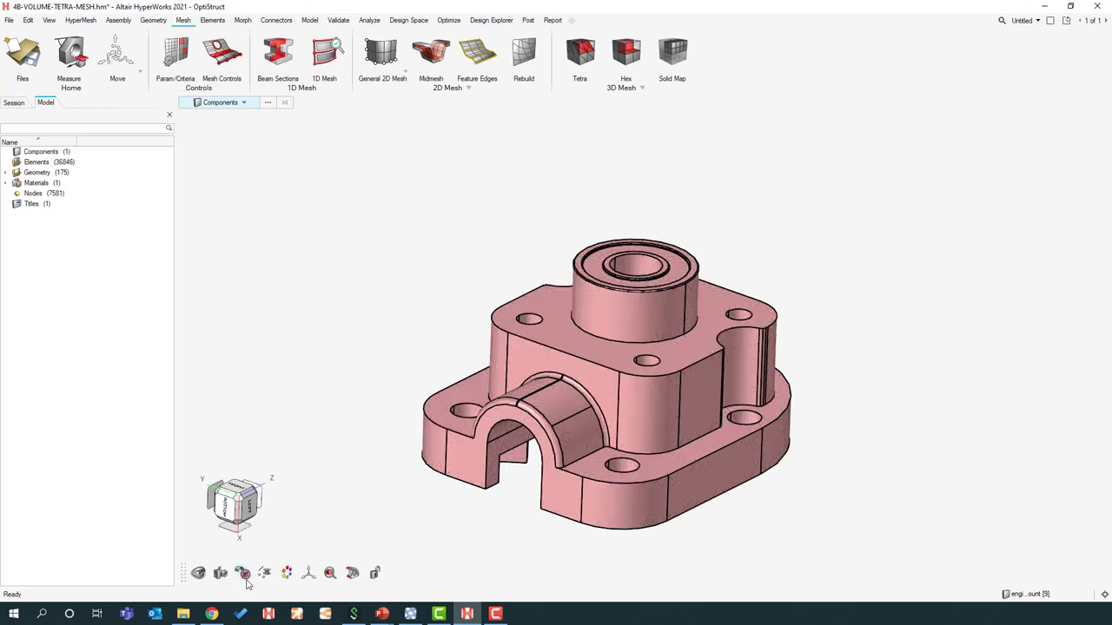
{"action": "left_click", "coordinate": [244, 575]}
{"action": "key", "text": "e"}
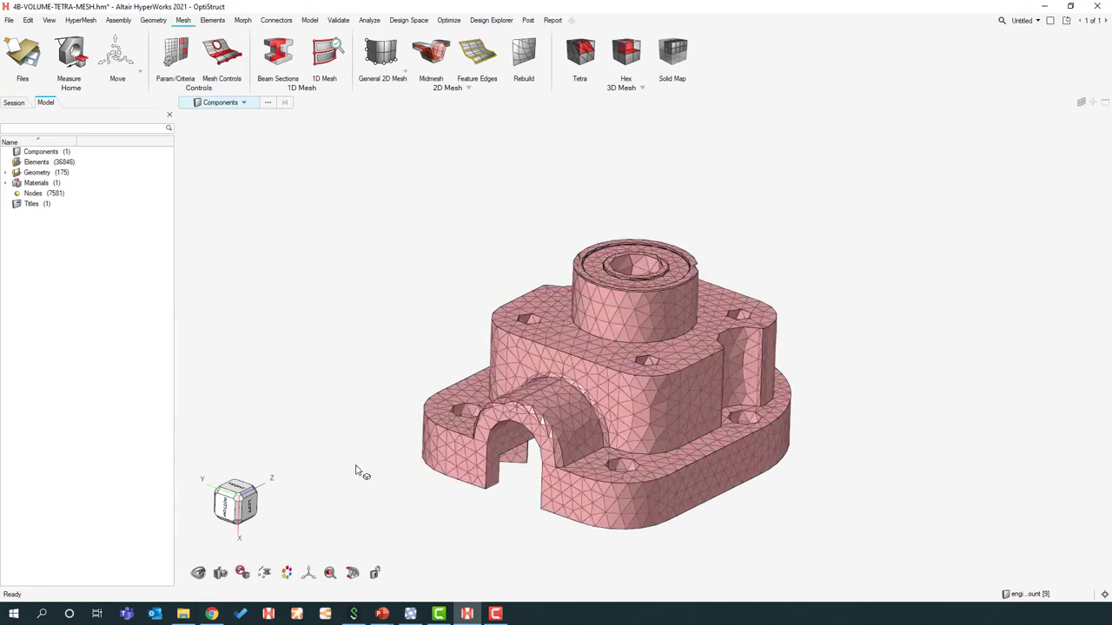
{"action": "middle_click_drag", "start_coordinate": [335, 525], "coordinate": [630, 397]}
{"action": "scroll", "coordinate": [631, 397], "scroll_direction": "up", "scroll_amount": 5}
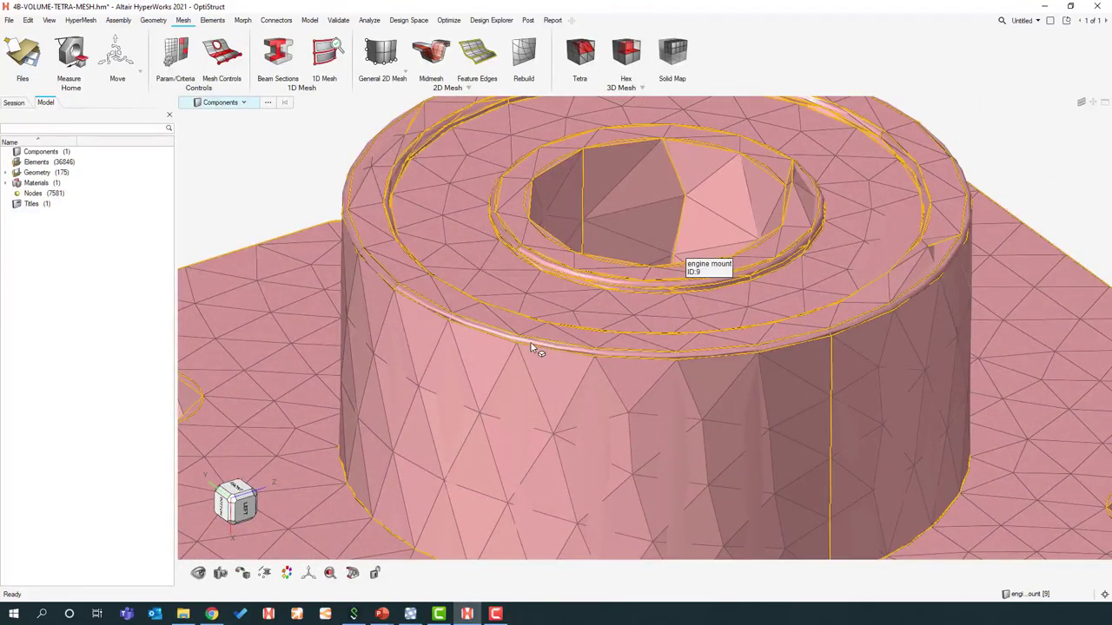
{"action": "middle_click_drag", "start_coordinate": [904, 274], "coordinate": [787, 294]}
{"action": "right_click_drag", "start_coordinate": [786, 294], "coordinate": [691, 343]}
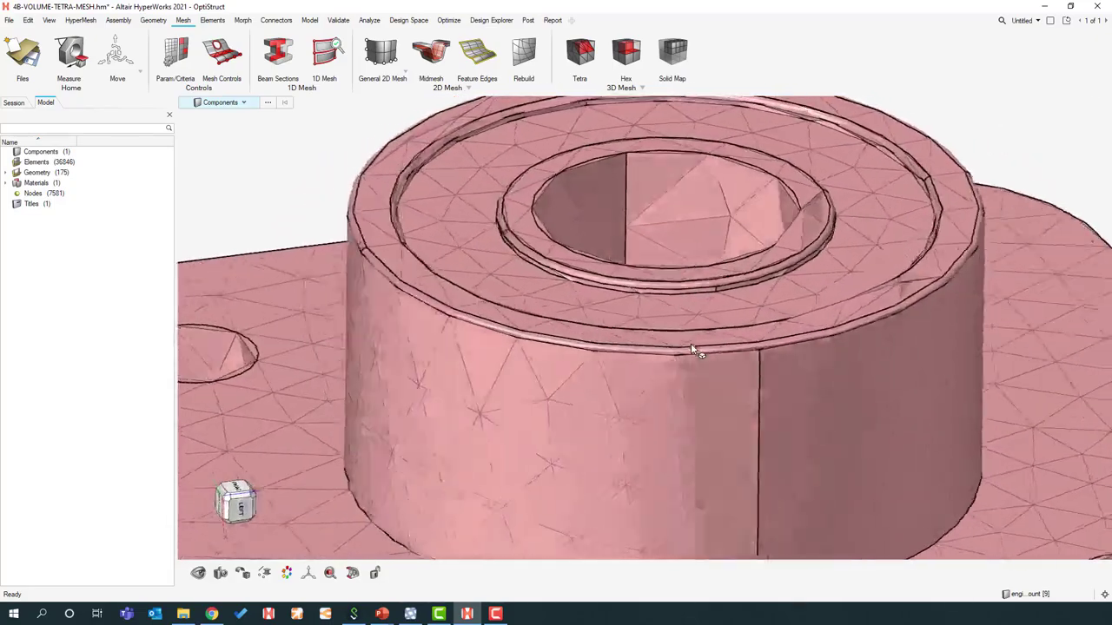
{"action": "scroll", "coordinate": [690, 343], "scroll_direction": "down", "scroll_amount": 5}
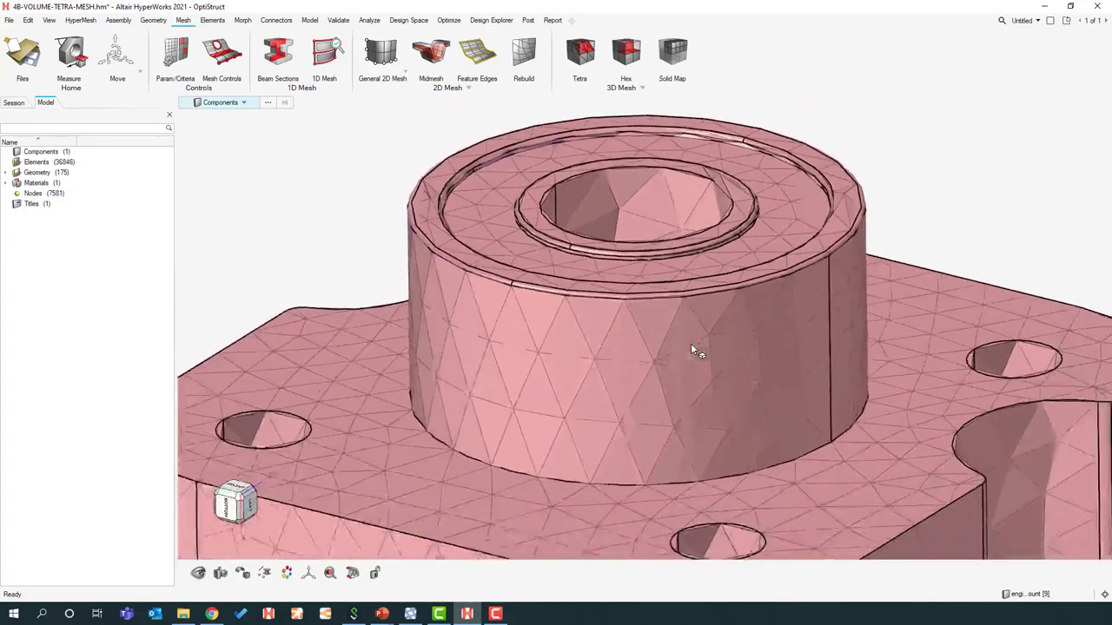
{"action": "scroll", "coordinate": [691, 343], "scroll_direction": "down", "scroll_amount": 3}
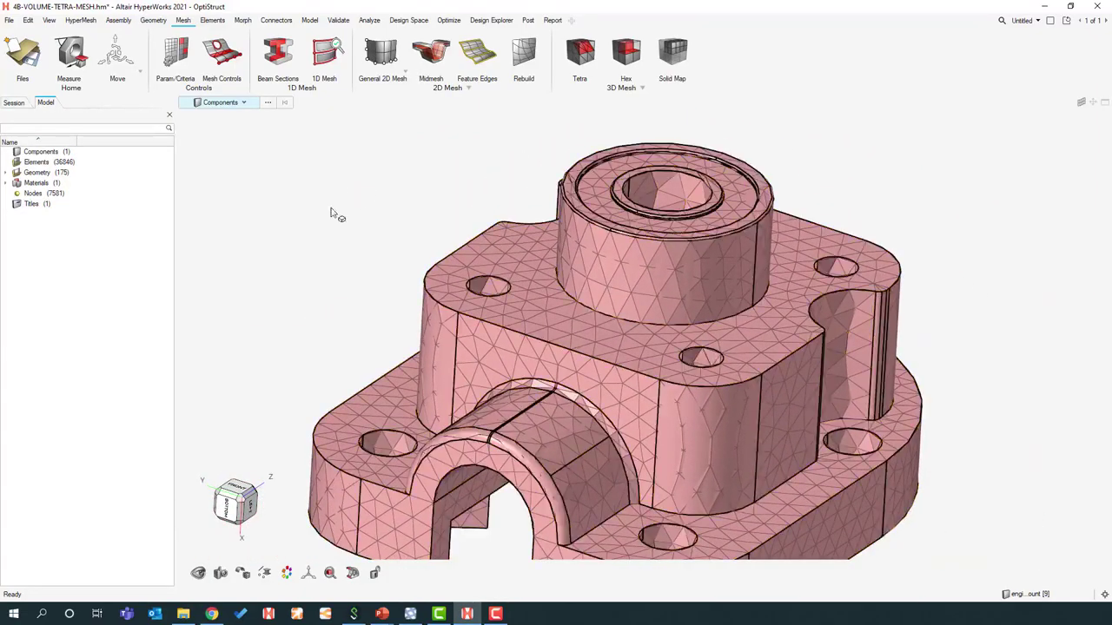
Step: Delete all elements of the housing's tetra mesh
{"action": "key", "text": "e"}
{"action": "key", "text": "ctrl+a"}
{"action": "key", "text": "Delete"}
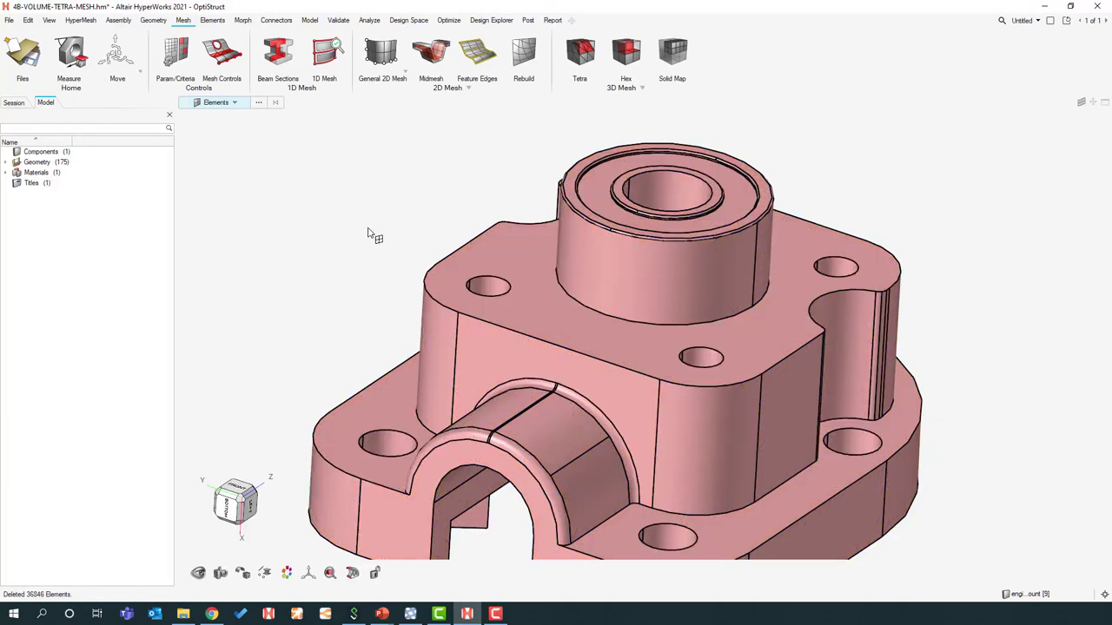
{"action": "key", "text": "f"}
Step: Remove the narrow fillet surfaces around the upper boss's outer rim with the Defeature Fillets tool
{"action": "left_click", "coordinate": [153, 19]}
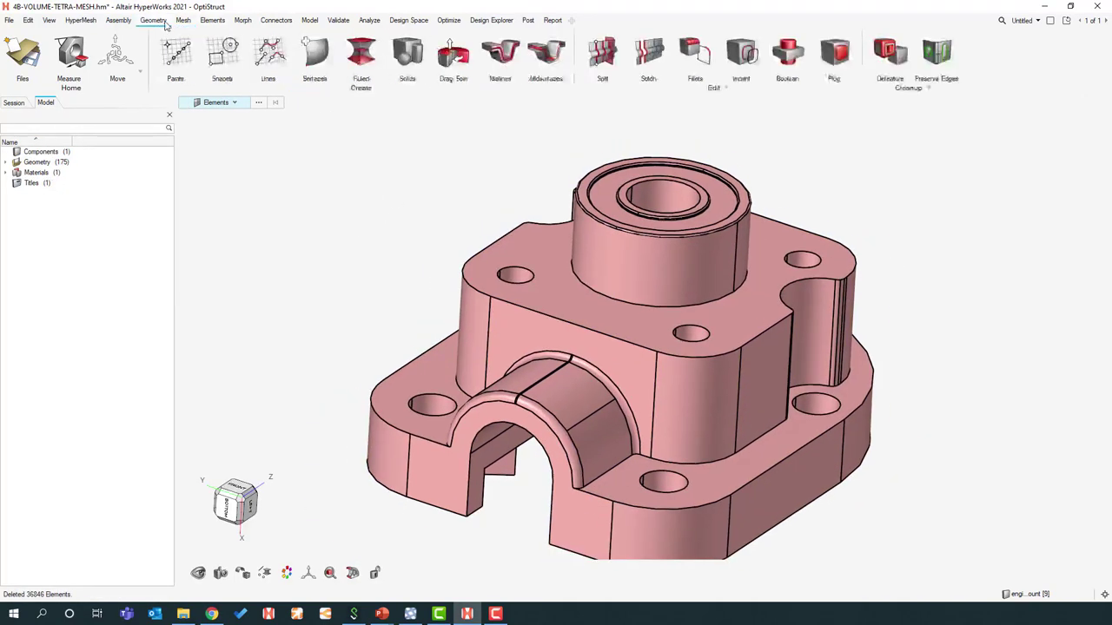
{"action": "left_click", "coordinate": [890, 52]}
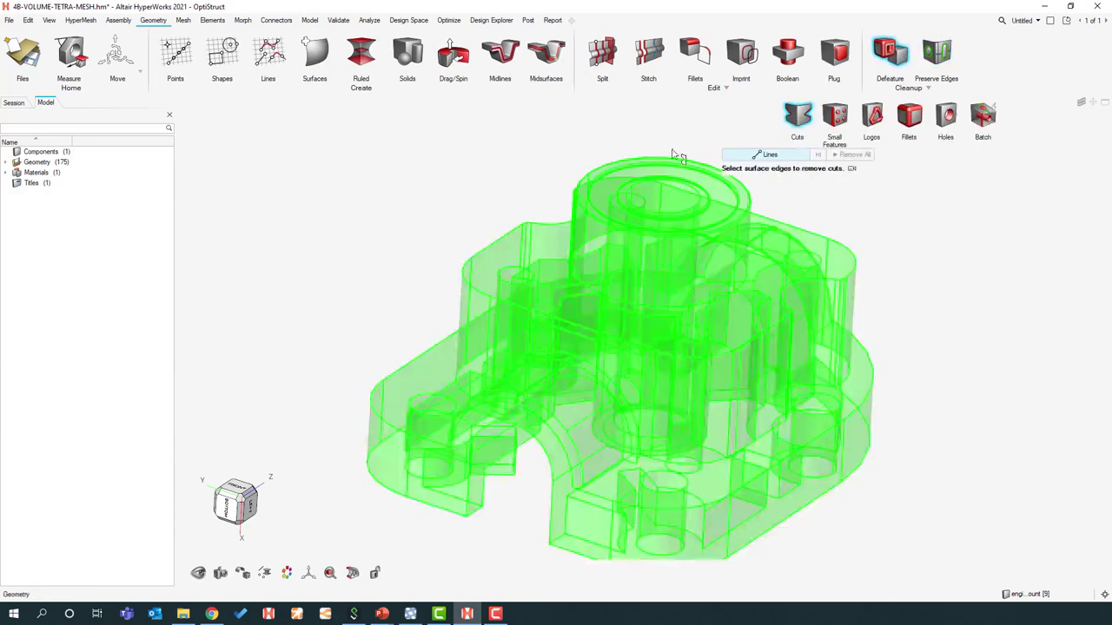
{"action": "scroll", "coordinate": [728, 206], "scroll_direction": "up", "scroll_amount": 10}
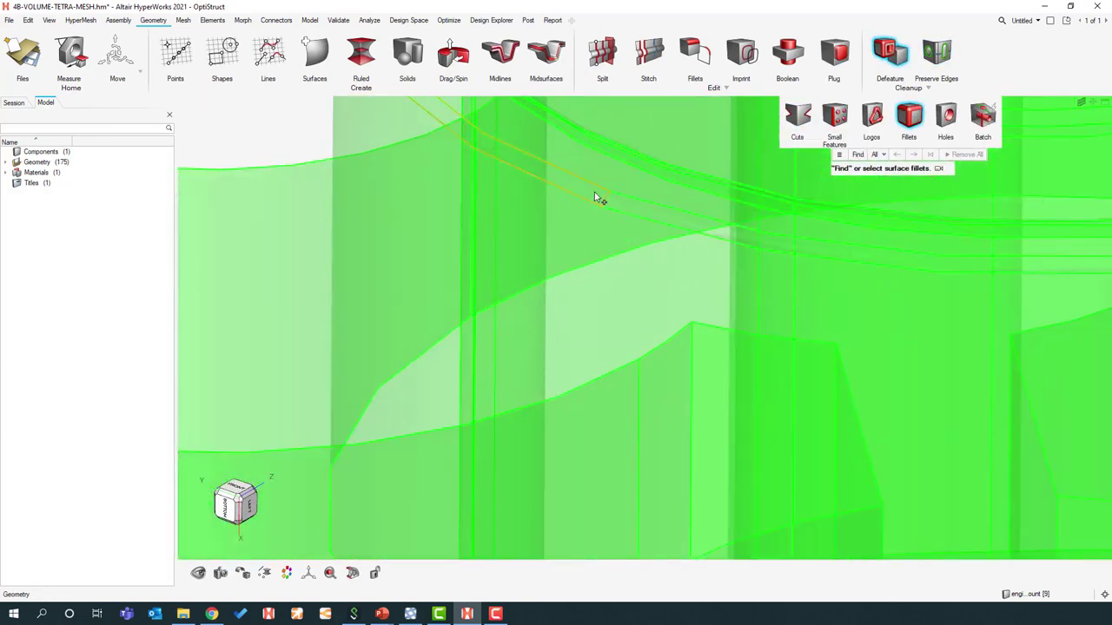
{"action": "left_click", "coordinate": [595, 192]}
{"action": "middle_click_drag", "start_coordinate": [611, 212], "coordinate": [601, 298]}
{"action": "left_click", "coordinate": [621, 291]}
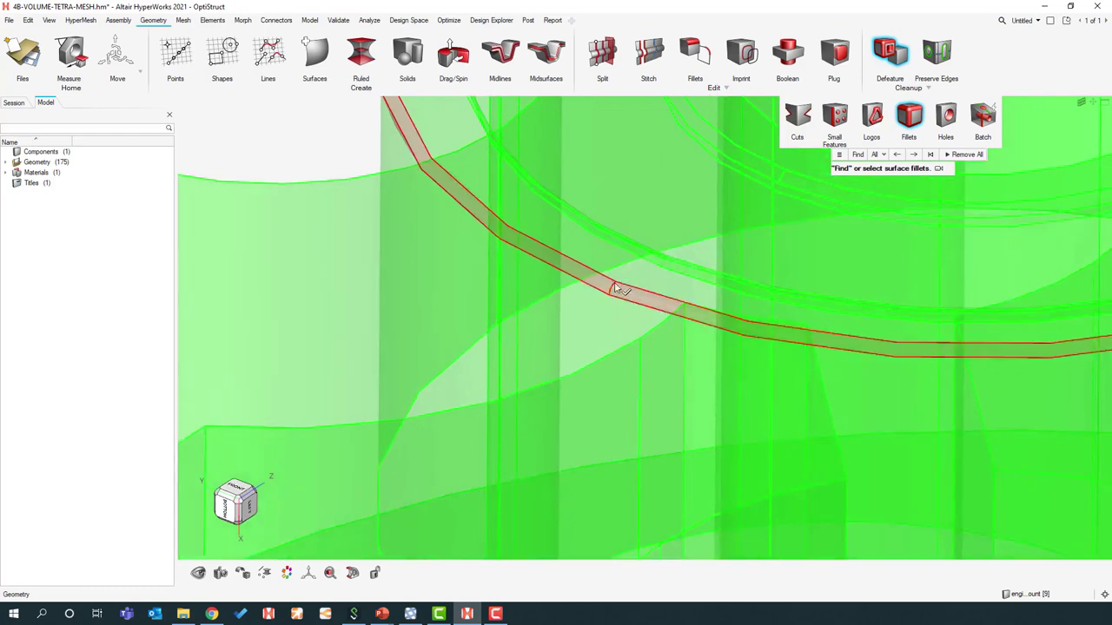
{"action": "left_click", "coordinate": [952, 154]}
{"action": "scroll", "coordinate": [663, 298], "scroll_direction": "down", "scroll_amount": 5}
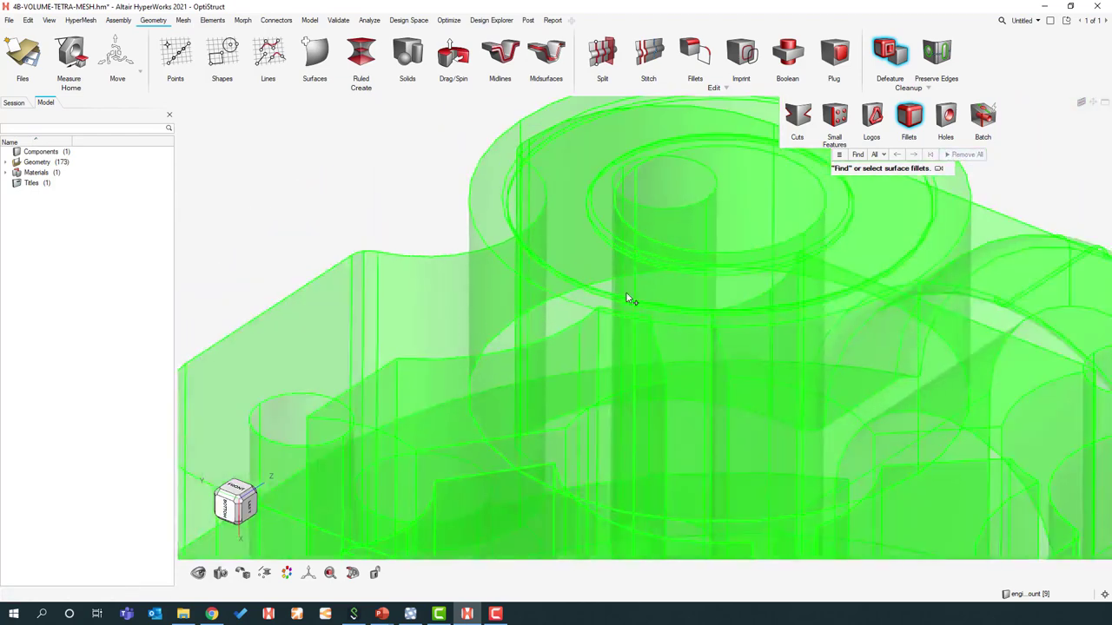
Step: Search the whole housing for fillets and rounds with the Defeature Fillets tool, keeping the existing minimum and maximum radius
{"action": "middle_click_drag", "start_coordinate": [646, 285], "coordinate": [676, 216]}
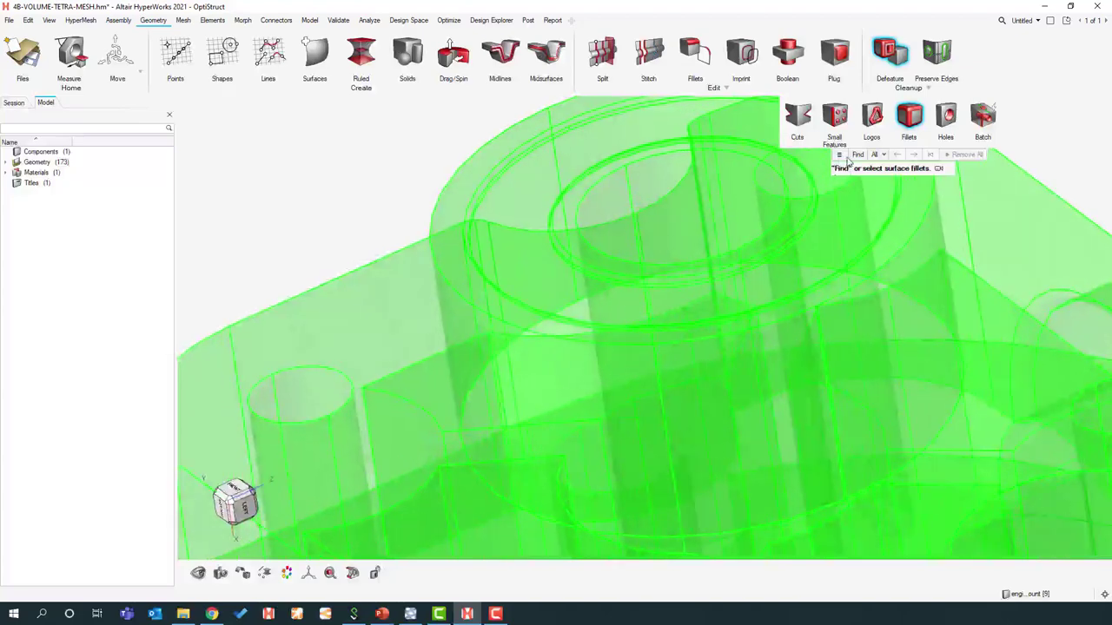
{"action": "left_click", "coordinate": [843, 160]}
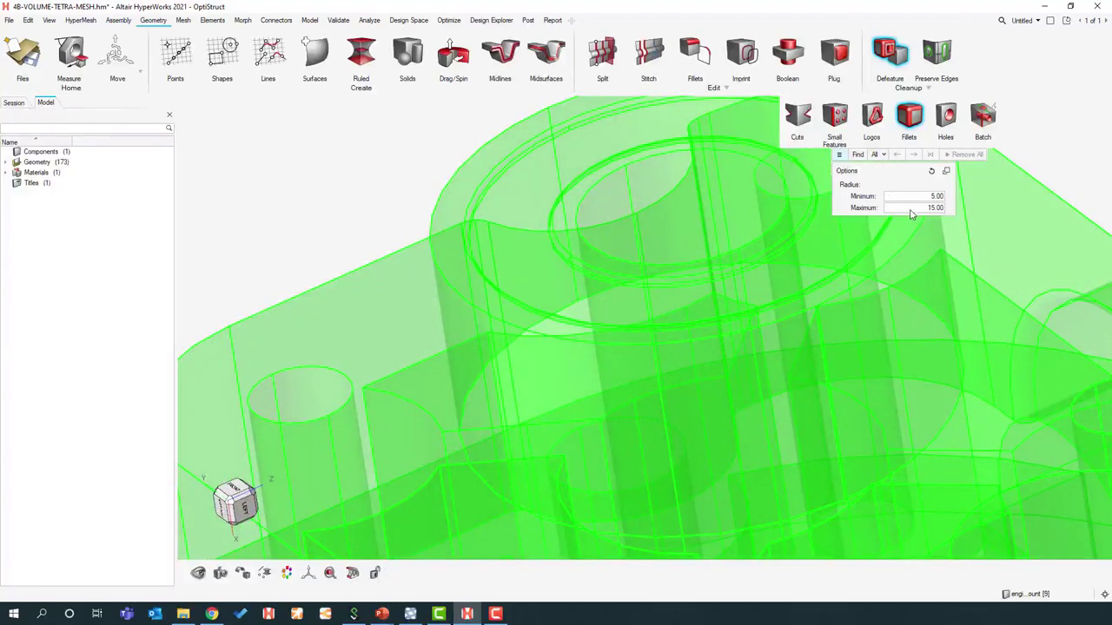
{"action": "left_click", "coordinate": [492, 188]}
{"action": "left_click", "coordinate": [841, 156]}
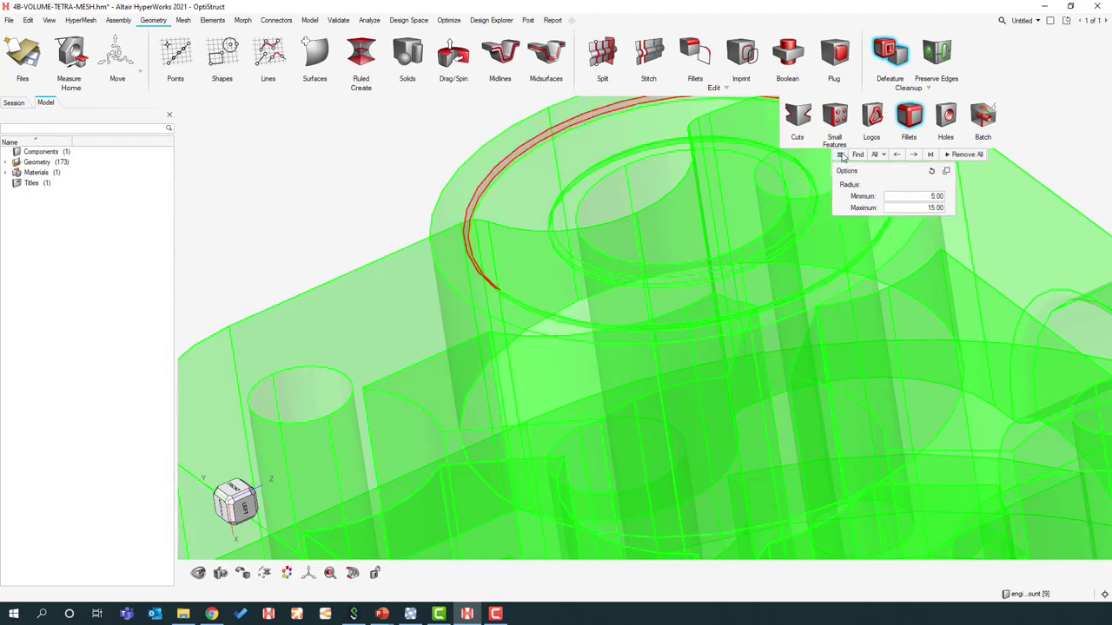
{"action": "left_click", "coordinate": [858, 156]}
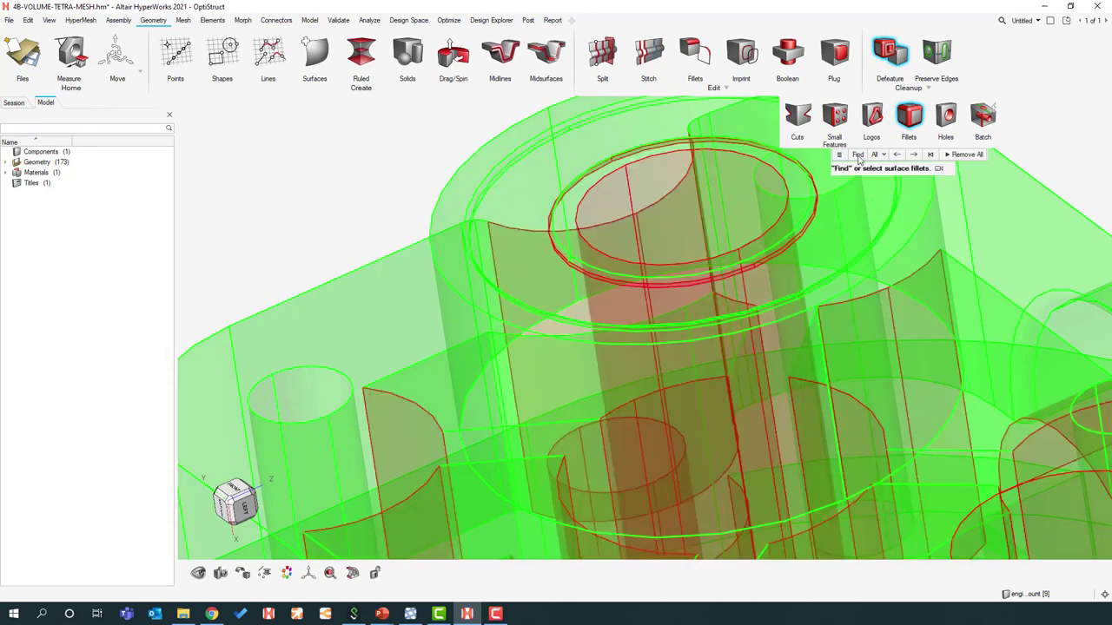
{"action": "middle_click_drag", "start_coordinate": [655, 272], "coordinate": [623, 276]}
{"action": "scroll", "coordinate": [623, 276], "scroll_direction": "down", "scroll_amount": 3}
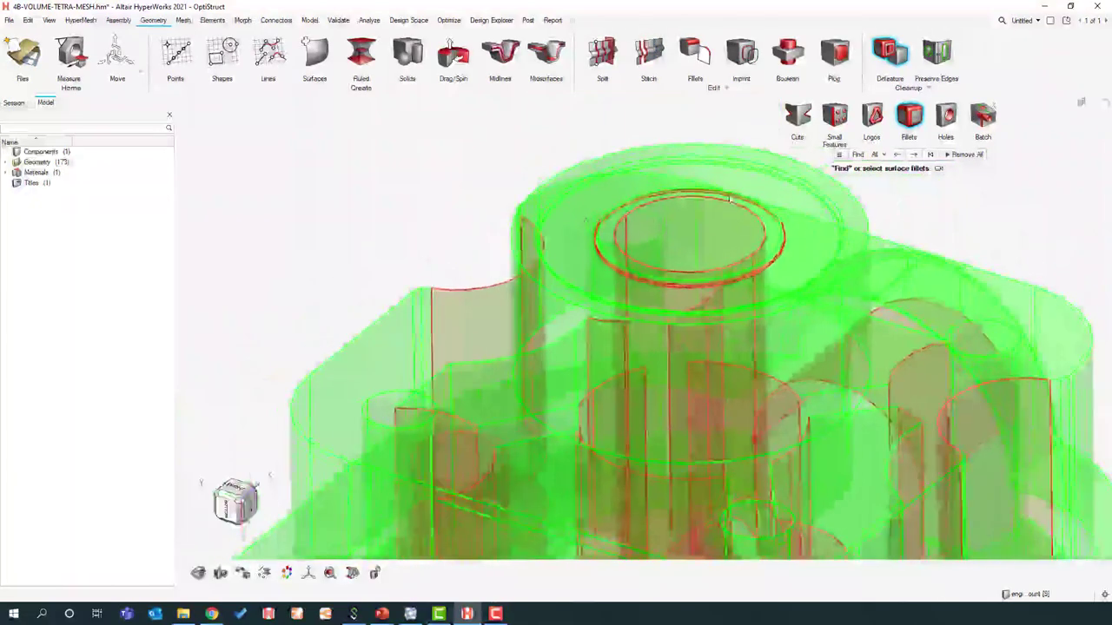
{"action": "left_click", "coordinate": [839, 155]}
{"action": "left_click", "coordinate": [839, 155]}
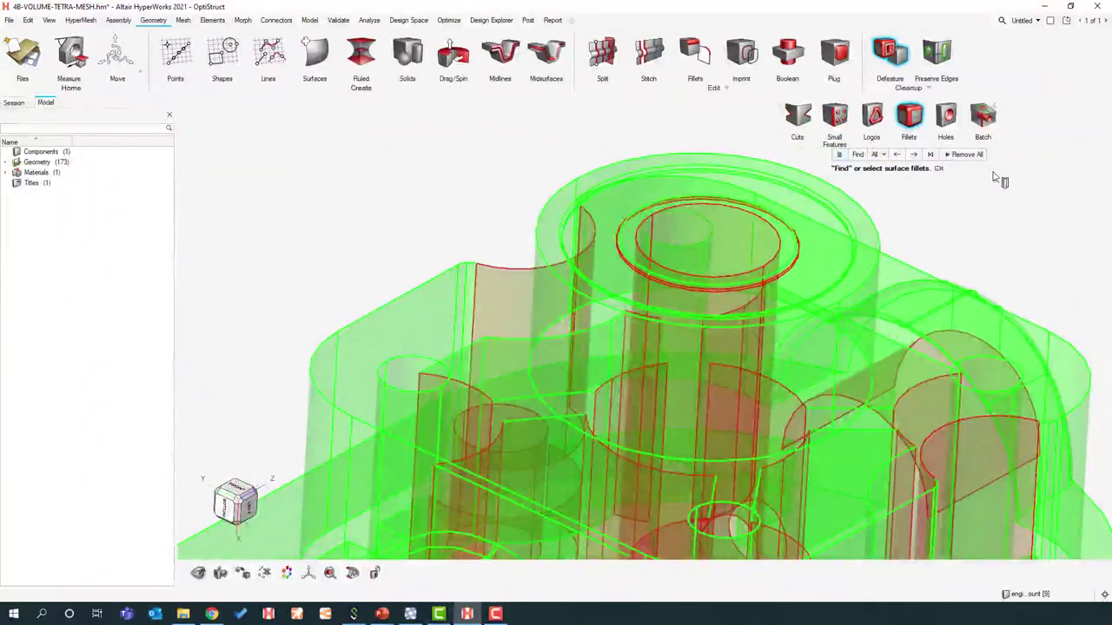
Step: Clear the found surfaces, limit the search type to Fillets, and leave the Defeature tool without removing anything
{"action": "left_click", "coordinate": [931, 155]}
{"action": "left_click", "coordinate": [882, 155]}
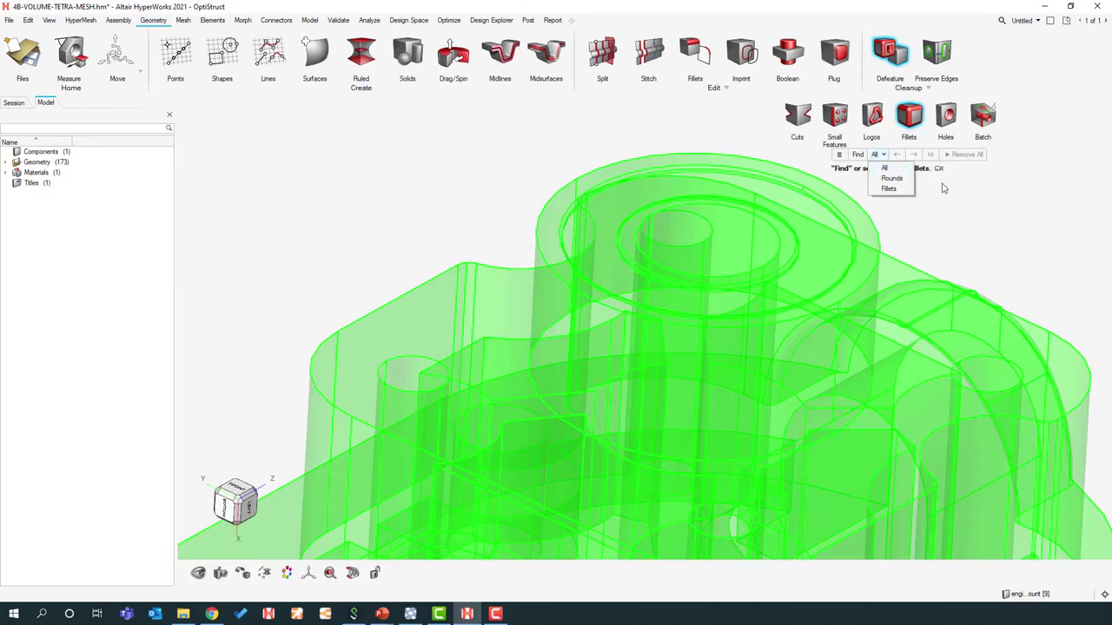
{"action": "left_click", "coordinate": [890, 177]}
{"action": "scroll", "coordinate": [898, 205], "scroll_direction": "down", "scroll_amount": 5}
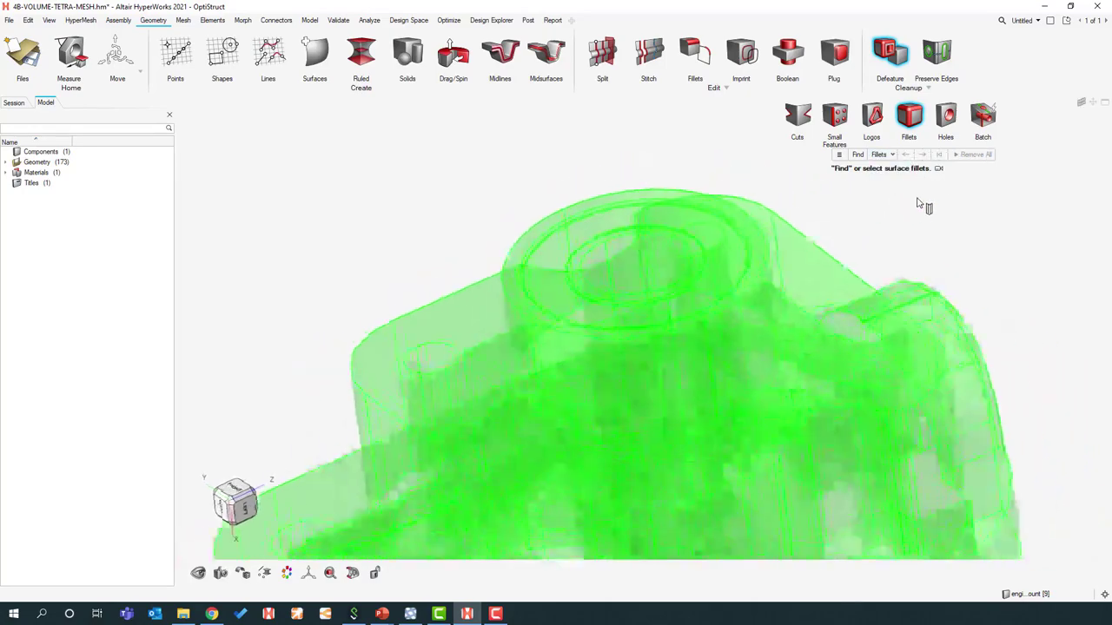
{"action": "key", "text": "Escape"}
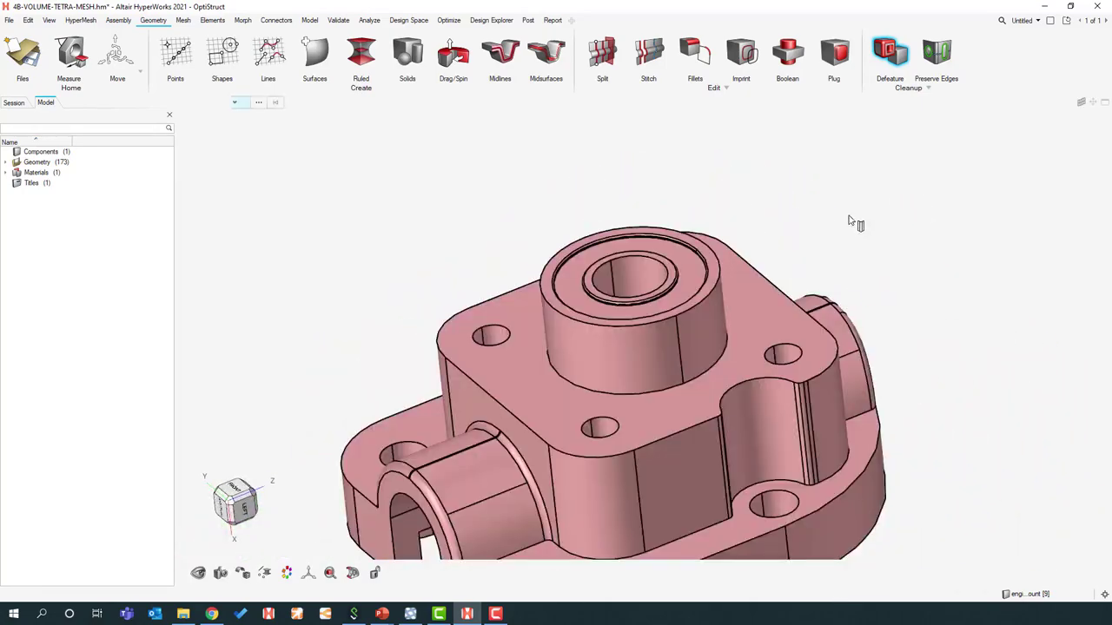
Step: Undo the removal of the fillets around the upper boss's outer rim
{"action": "key", "text": "ctrl+z"}
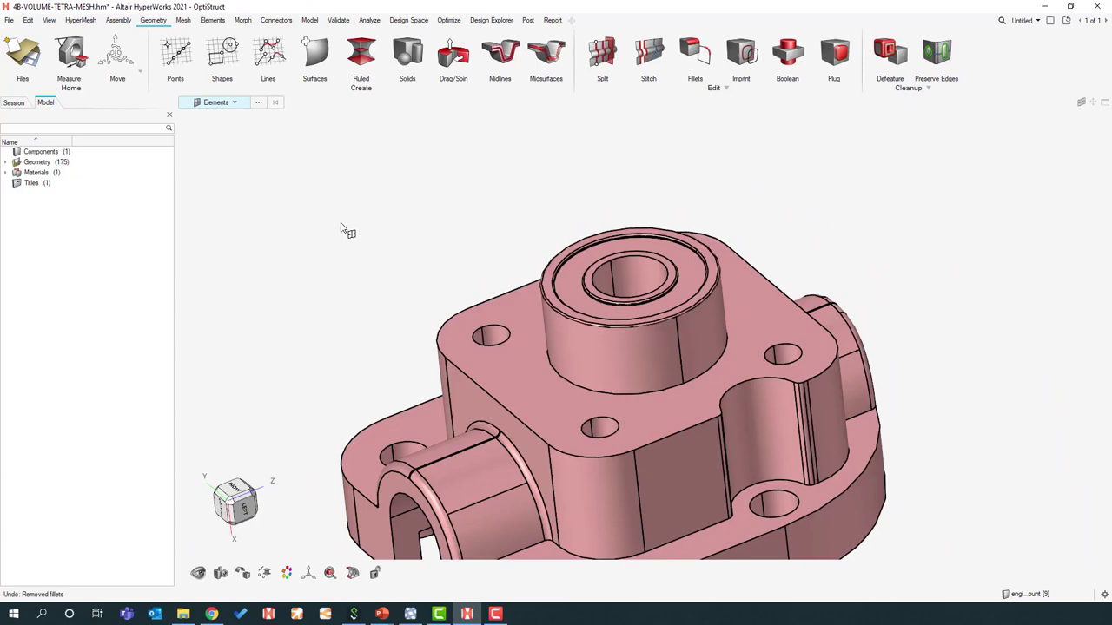
{"action": "middle_click_drag", "start_coordinate": [376, 146], "coordinate": [382, 156]}
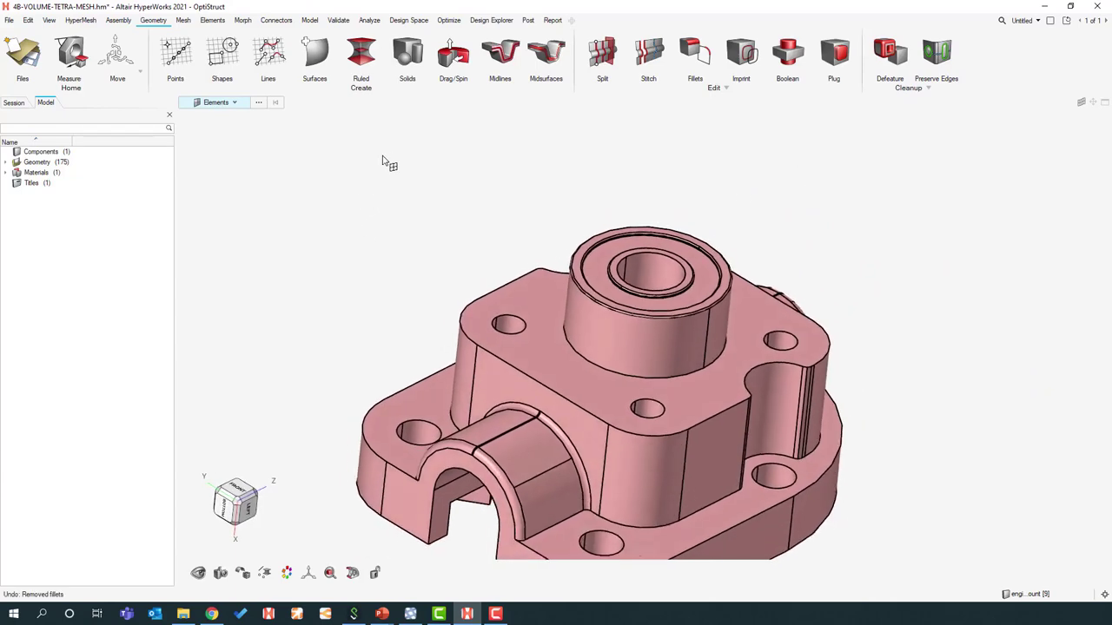
Step: Enable curvature based refinement in the options for creating a volume tetra mesh
{"action": "left_click", "coordinate": [185, 21]}
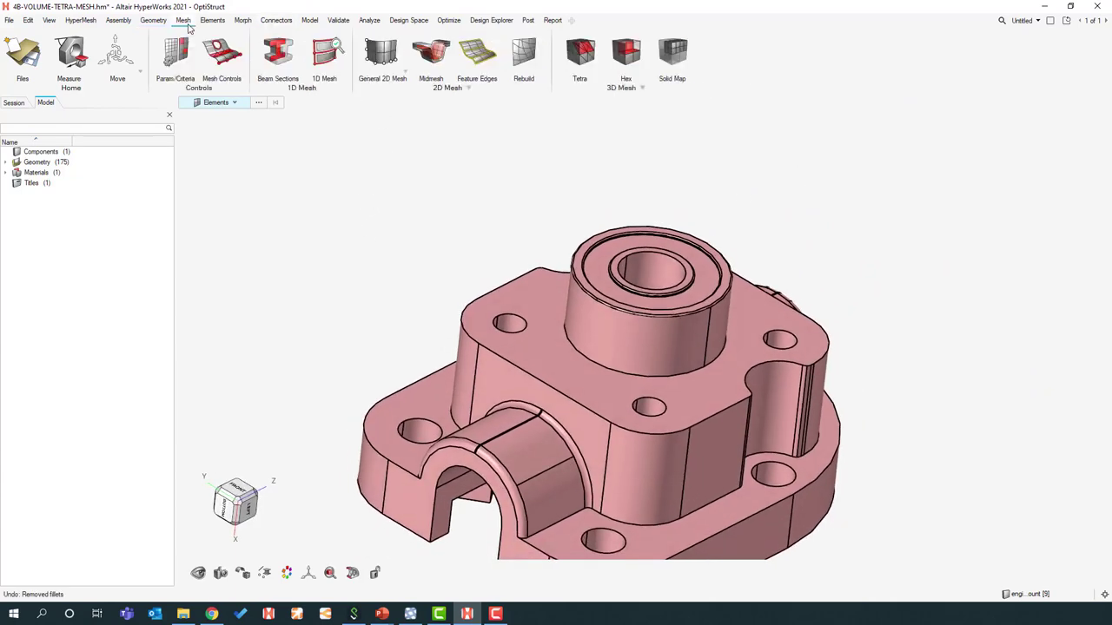
{"action": "key", "text": "f"}
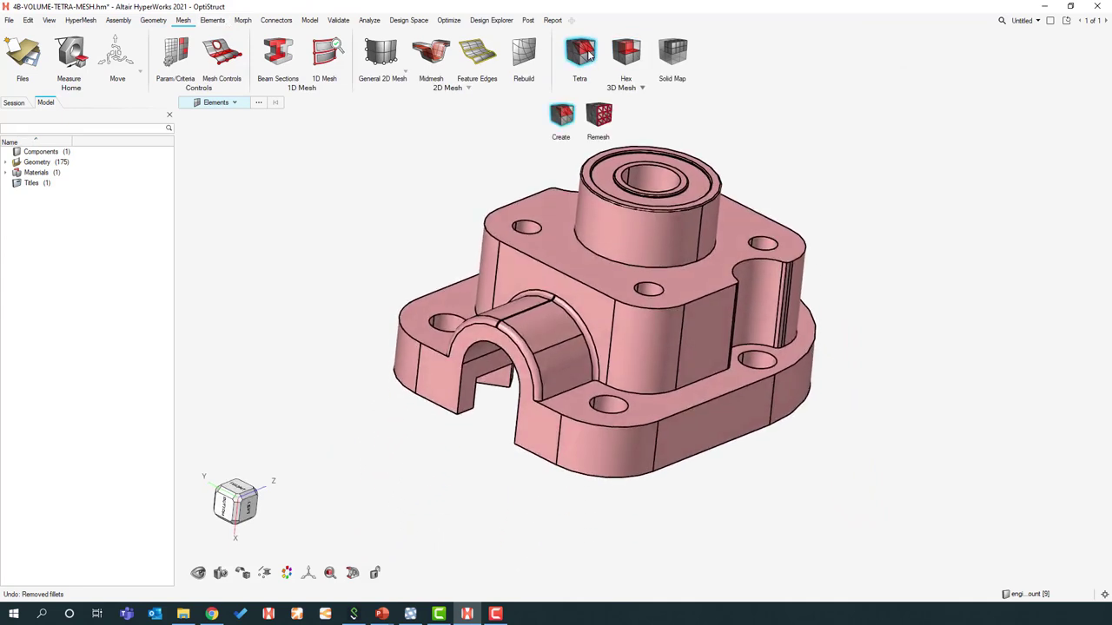
{"action": "left_click", "coordinate": [588, 53]}
{"action": "left_click", "coordinate": [431, 150]}
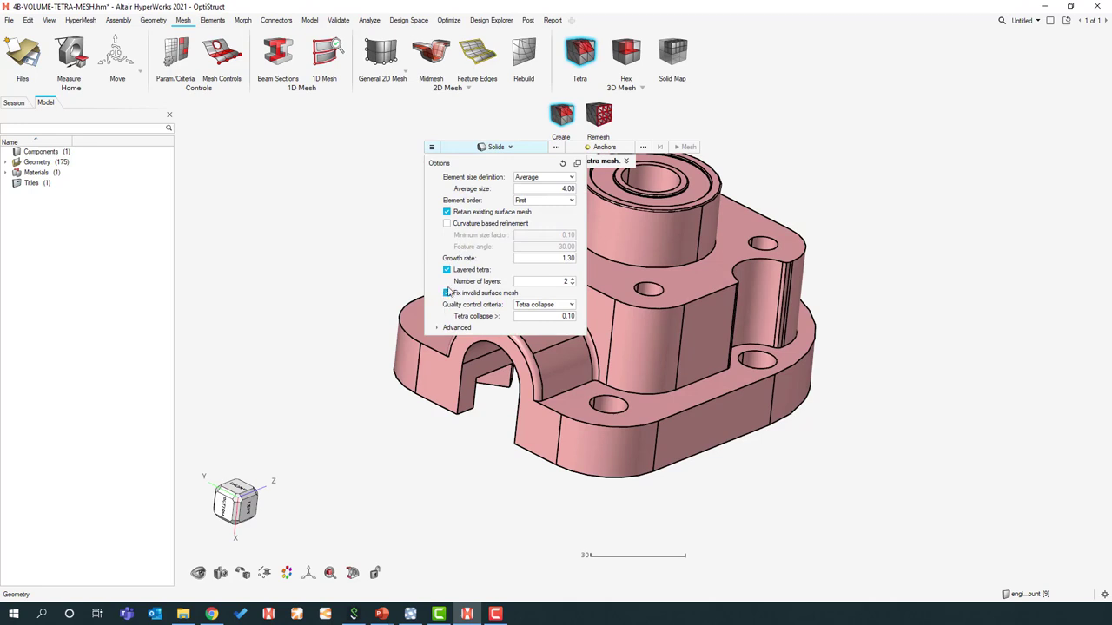
{"action": "left_click", "coordinate": [447, 224]}
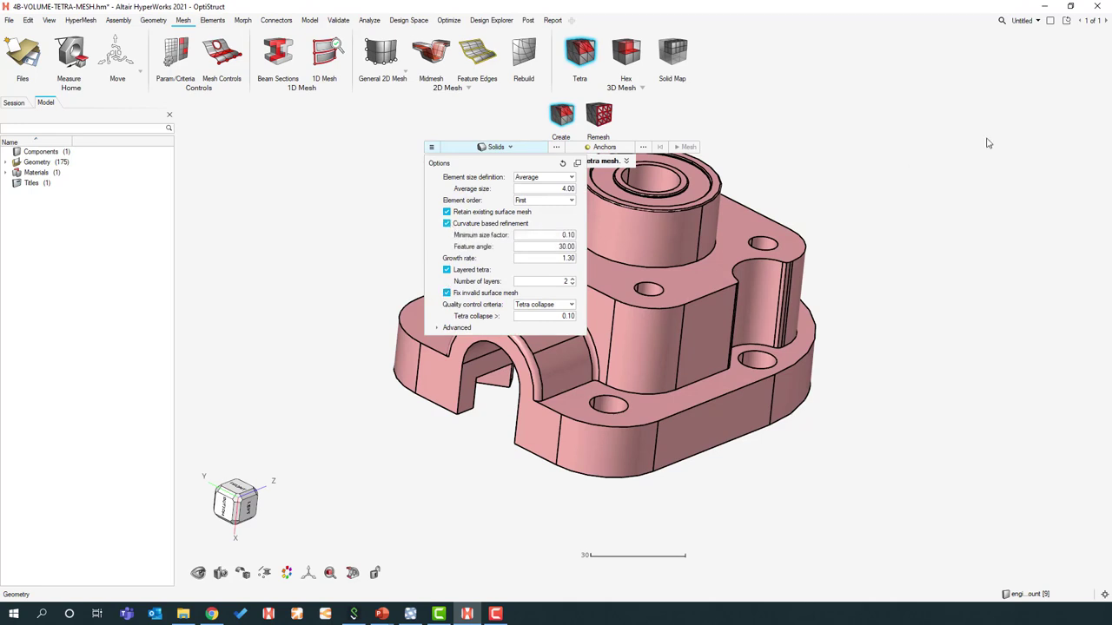
{"action": "left_click", "coordinate": [906, 228]}
Step: Generate the curvature-refined tetra mesh on the entire housing solid
{"action": "right_click_drag", "start_coordinate": [616, 248], "coordinate": [643, 263]}
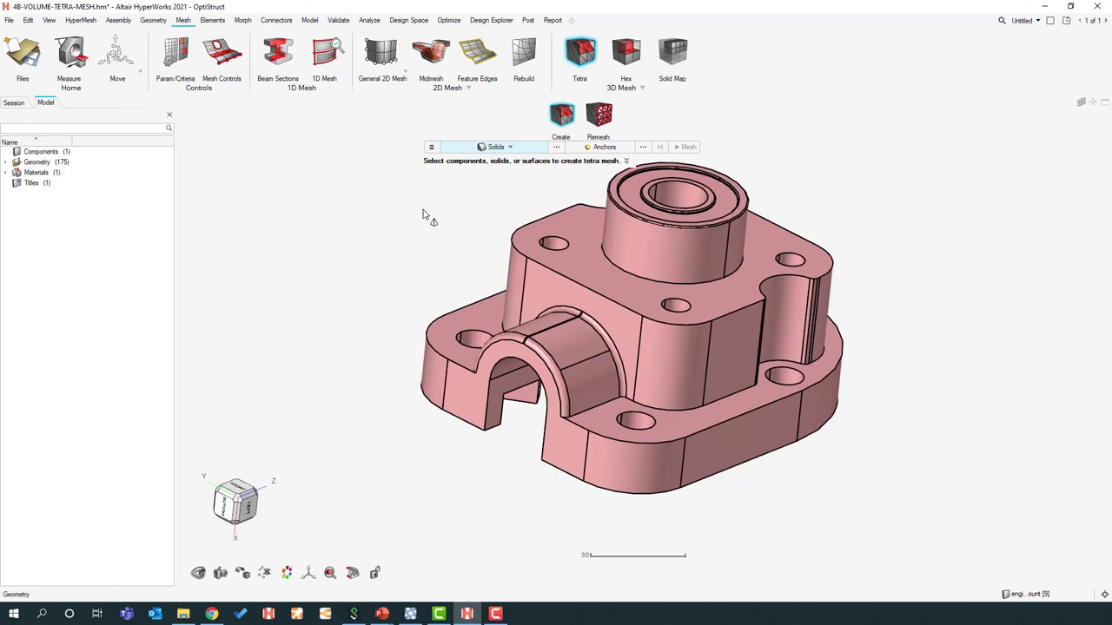
{"action": "left_click", "coordinate": [635, 285]}
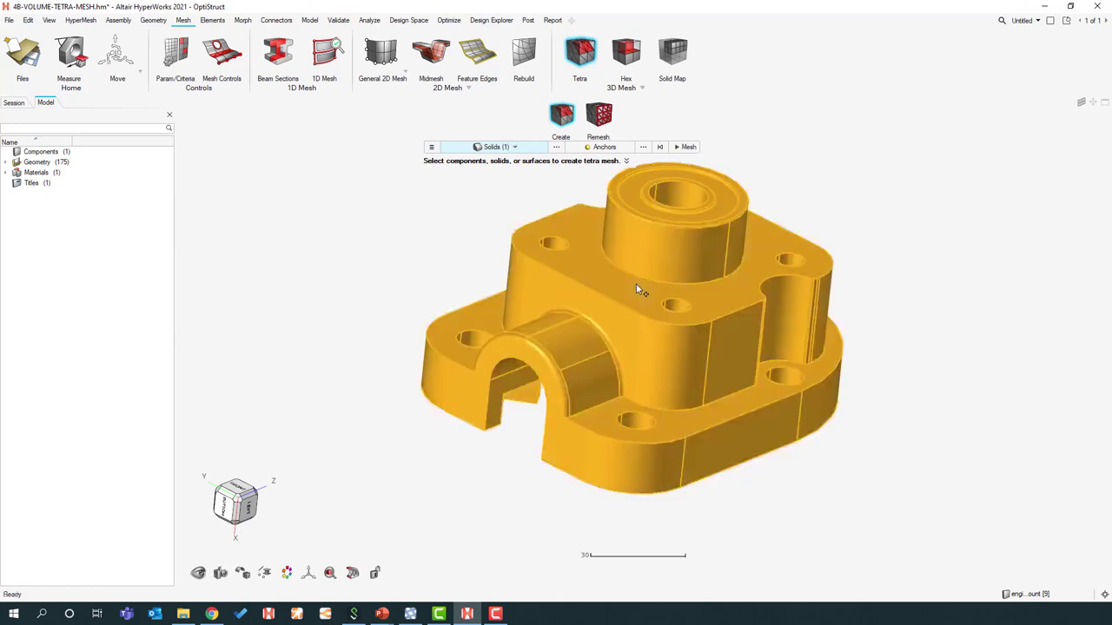
{"action": "left_click", "coordinate": [685, 146]}
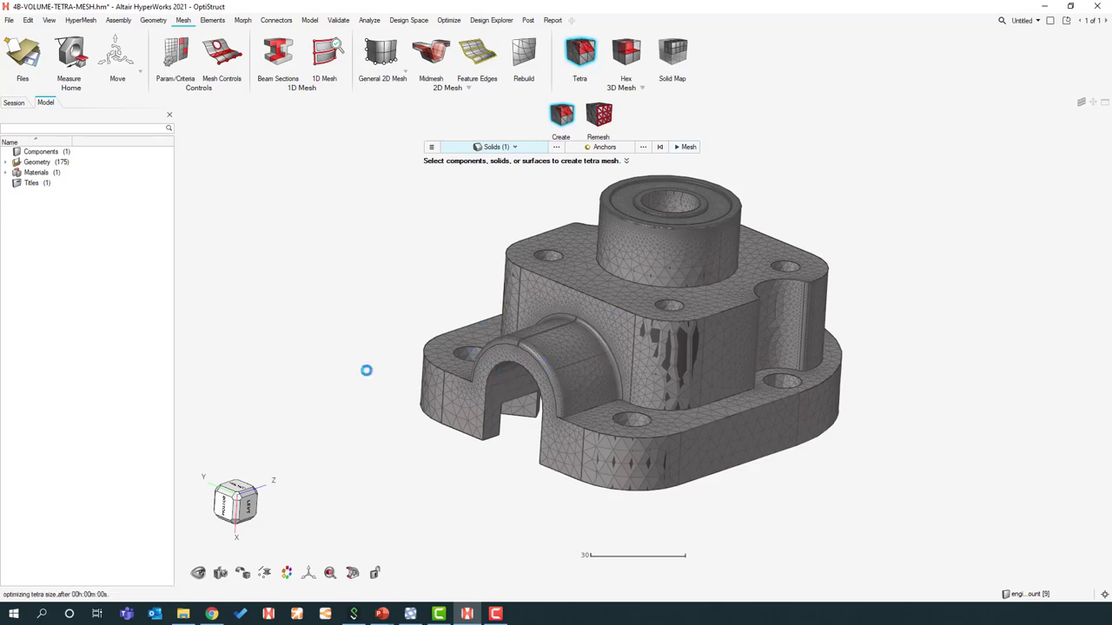
Step: Examine the refined elements along the side arch's fillet and the upper boss's outer rim fillets
{"action": "scroll", "coordinate": [566, 302], "scroll_direction": "up", "scroll_amount": 5}
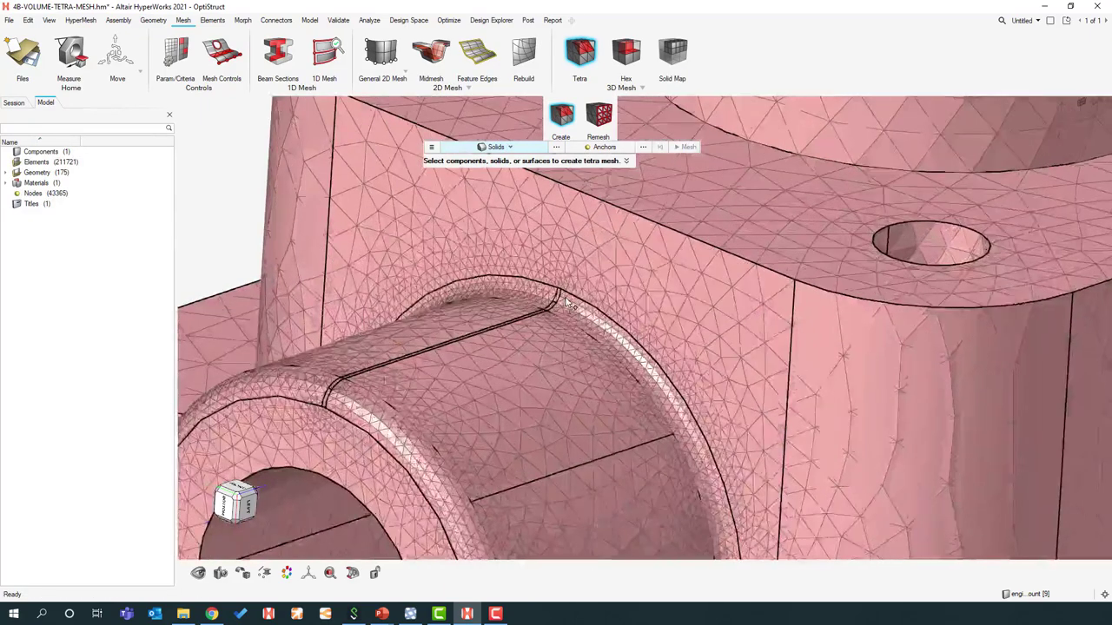
{"action": "scroll", "coordinate": [566, 299], "scroll_direction": "up", "scroll_amount": 3}
{"action": "middle_click_drag", "start_coordinate": [557, 365], "coordinate": [555, 435]}
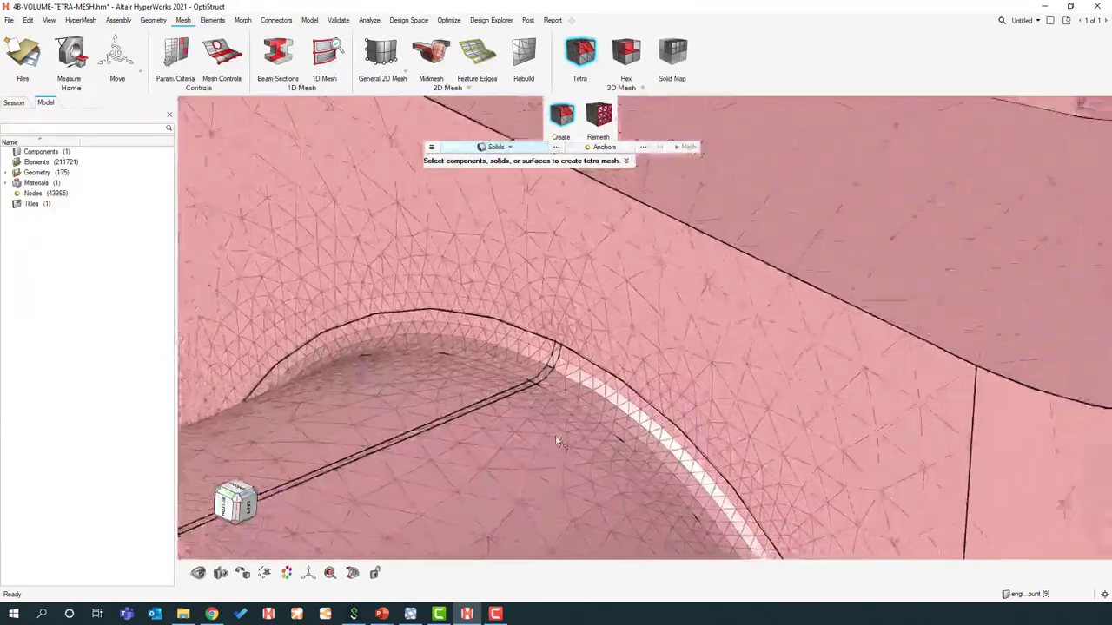
{"action": "scroll", "coordinate": [556, 437], "scroll_direction": "down", "scroll_amount": 5}
{"action": "scroll", "coordinate": [599, 293], "scroll_direction": "up", "scroll_amount": 4}
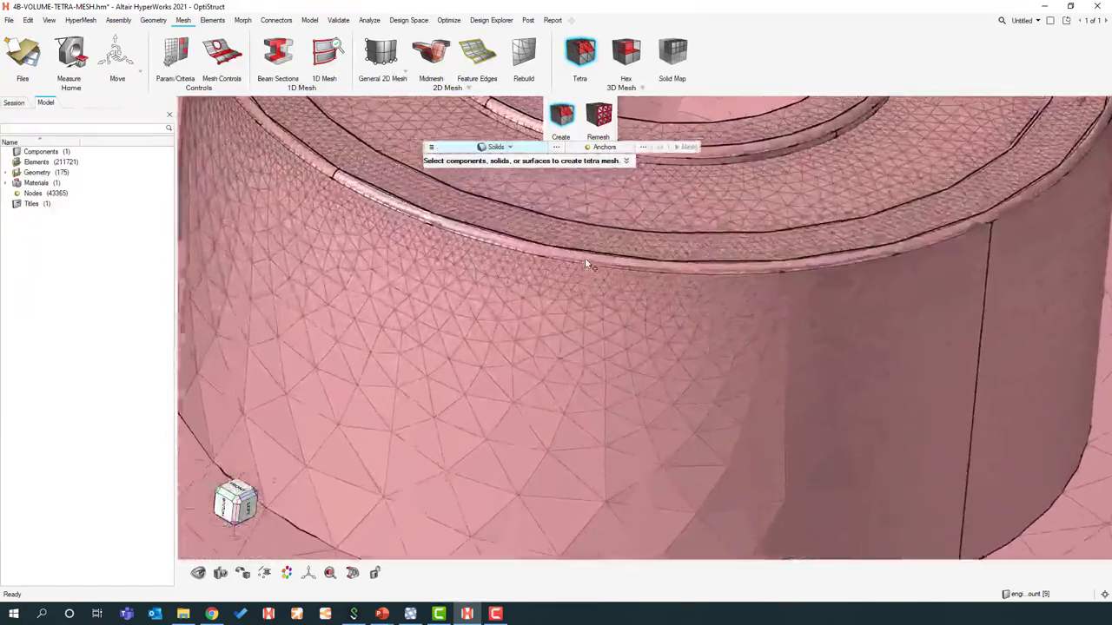
{"action": "scroll", "coordinate": [584, 264], "scroll_direction": "up", "scroll_amount": 2}
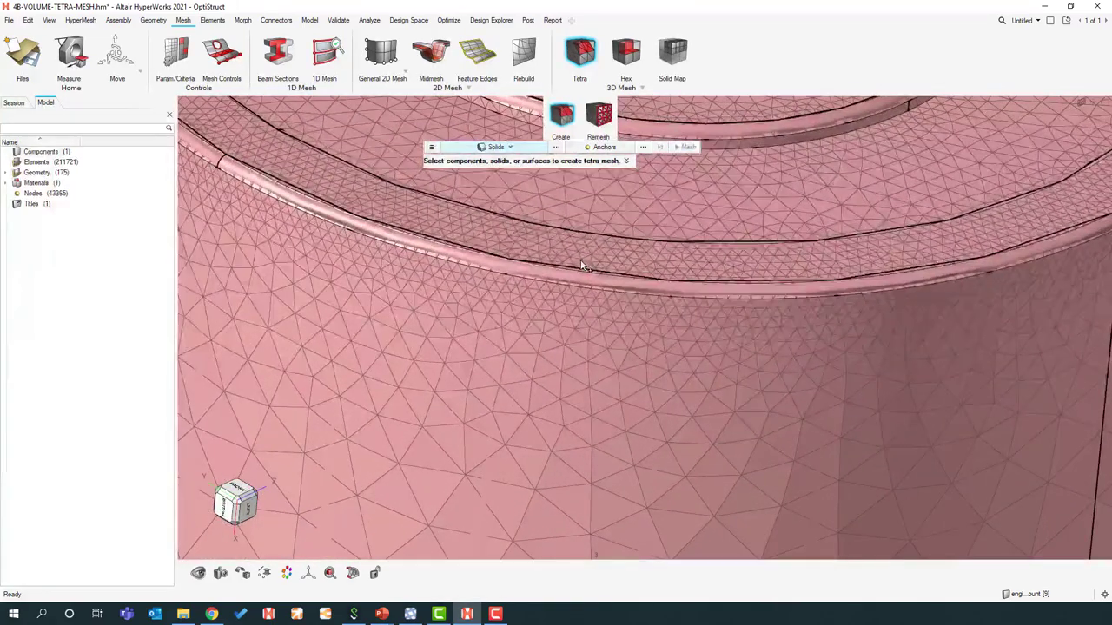
Step: Display only the mesh without the geometry and examine the elements on the upper boss's rims
{"action": "left_click", "coordinate": [444, 423]}
{"action": "key", "text": "Escape"}
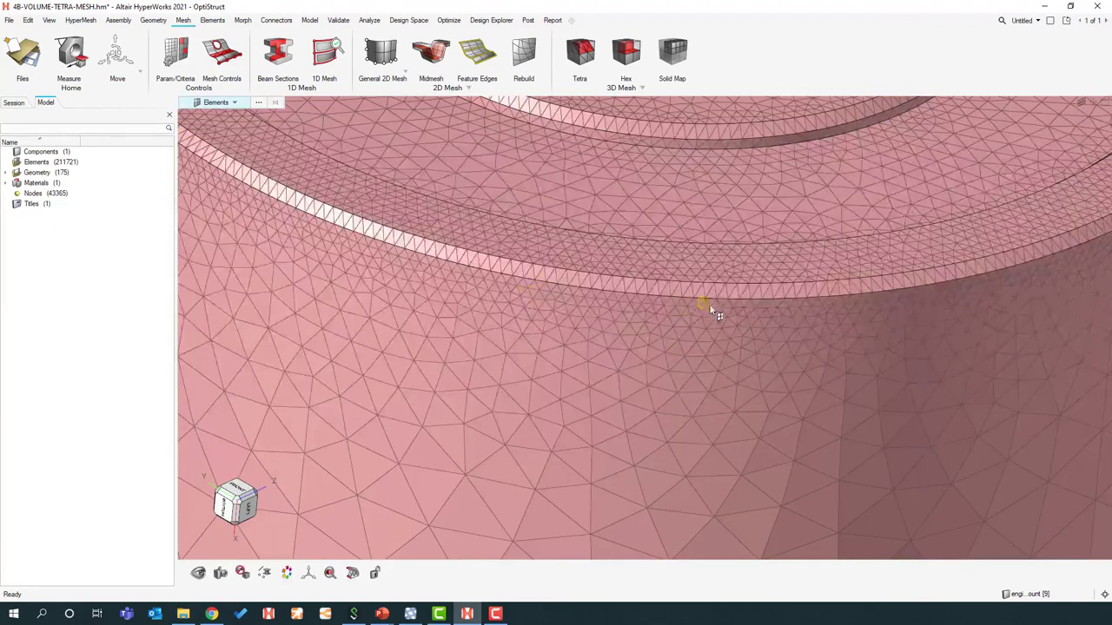
{"action": "scroll", "coordinate": [650, 310], "scroll_direction": "down", "scroll_amount": 5}
{"action": "middle_click_drag", "start_coordinate": [646, 311], "coordinate": [591, 380]}
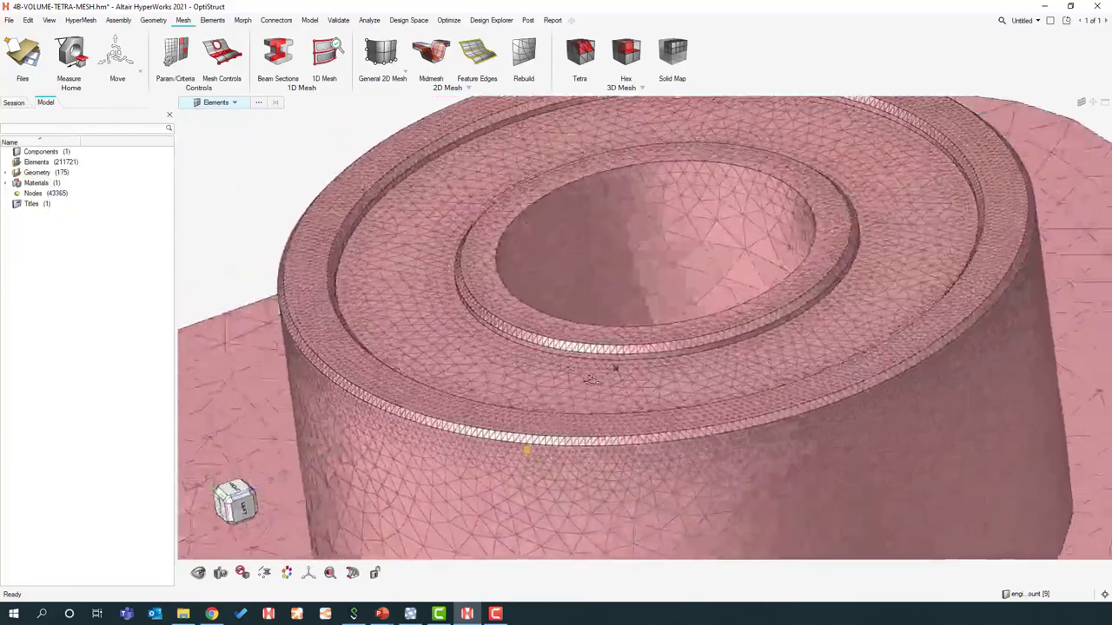
{"action": "scroll", "coordinate": [615, 370], "scroll_direction": "down", "scroll_amount": 5}
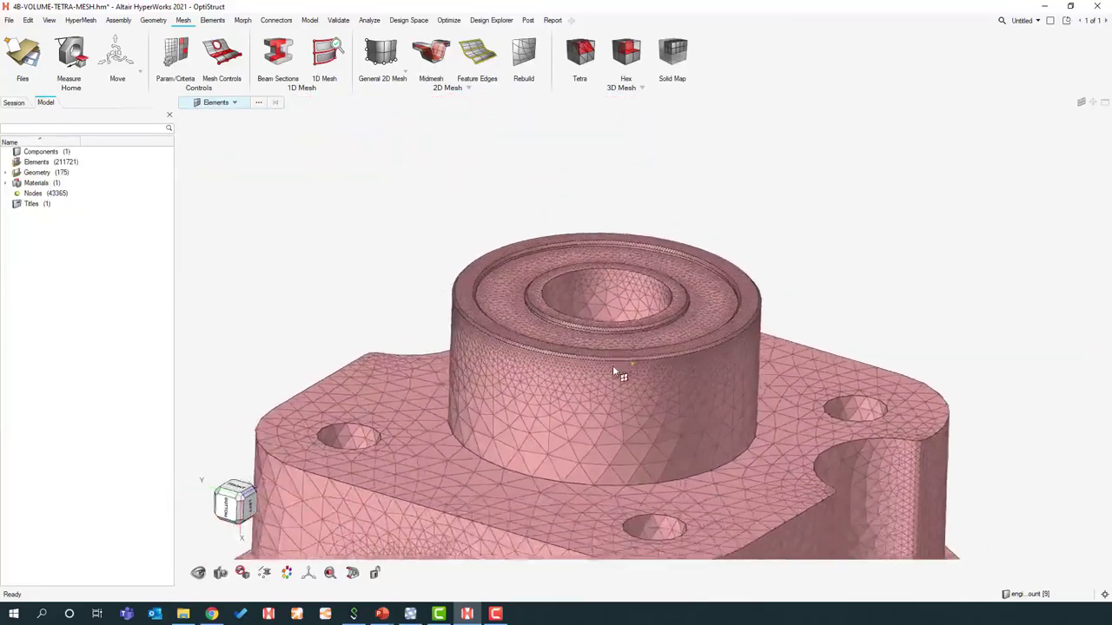
Step: Examine how the element size changes between the side arch's curved fillets and the flat faces across the housing
{"action": "left_click_drag", "start_coordinate": [614, 368], "coordinate": [545, 452], "text": "ctrl"}
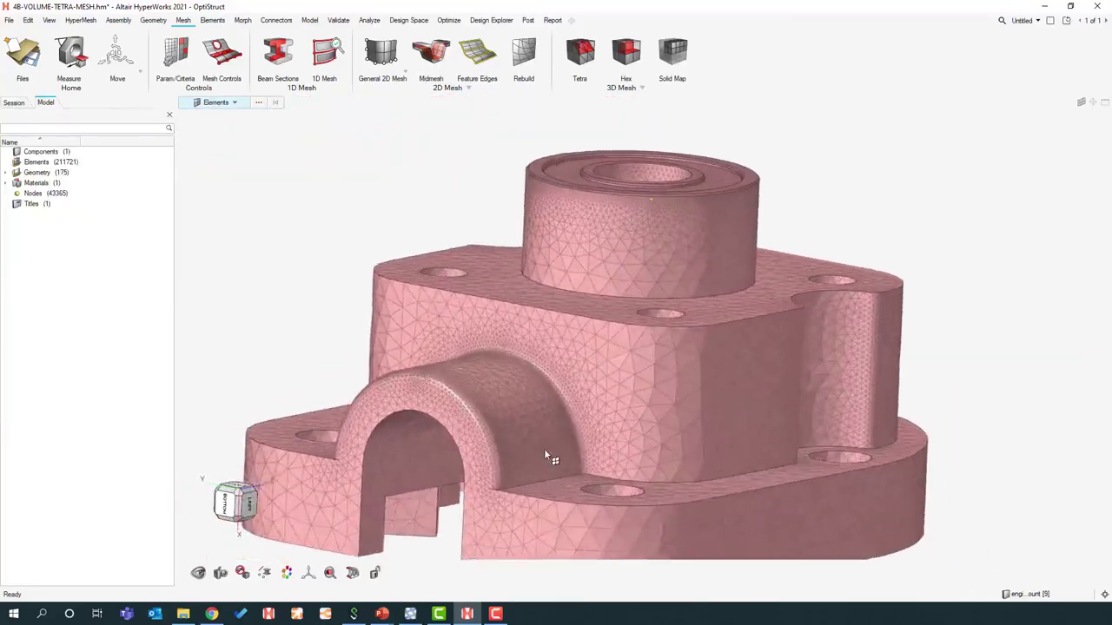
{"action": "scroll", "coordinate": [553, 450], "scroll_direction": "up", "scroll_amount": 5}
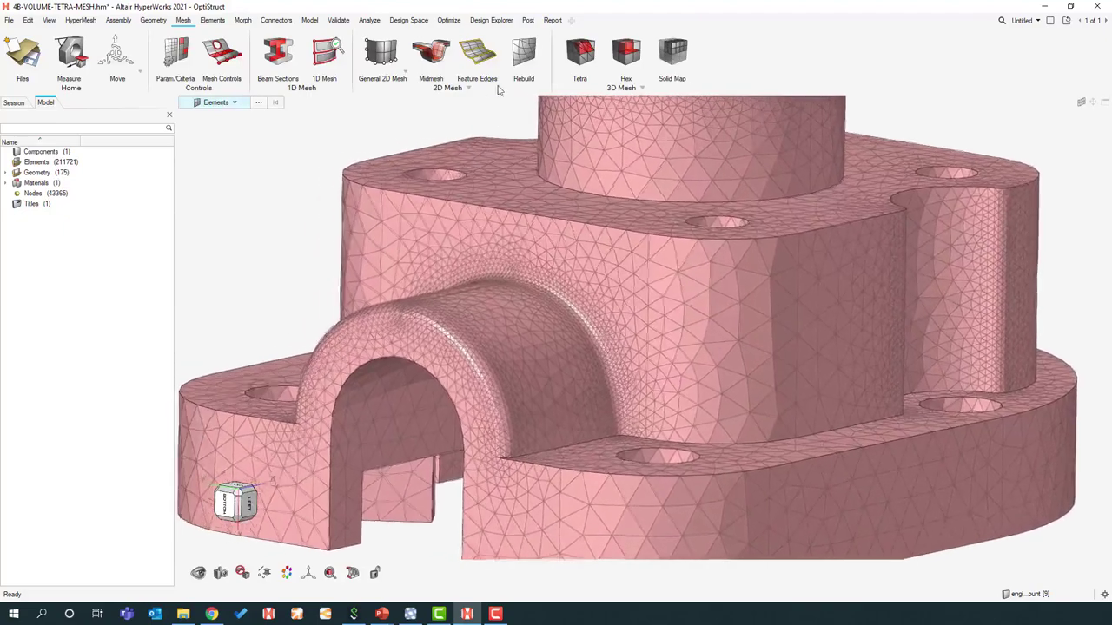
{"action": "scroll", "coordinate": [617, 223], "scroll_direction": "down", "scroll_amount": 3}
{"action": "left_click_drag", "start_coordinate": [617, 223], "coordinate": [611, 188], "text": "ctrl"}
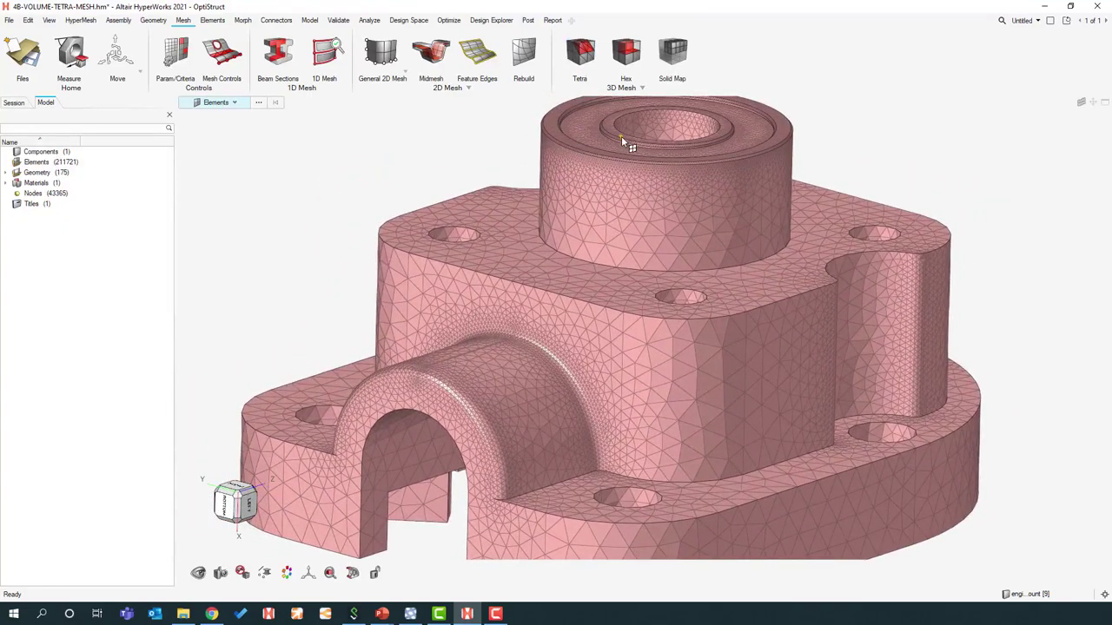
{"action": "scroll", "coordinate": [378, 202], "scroll_direction": "down", "scroll_amount": 3}
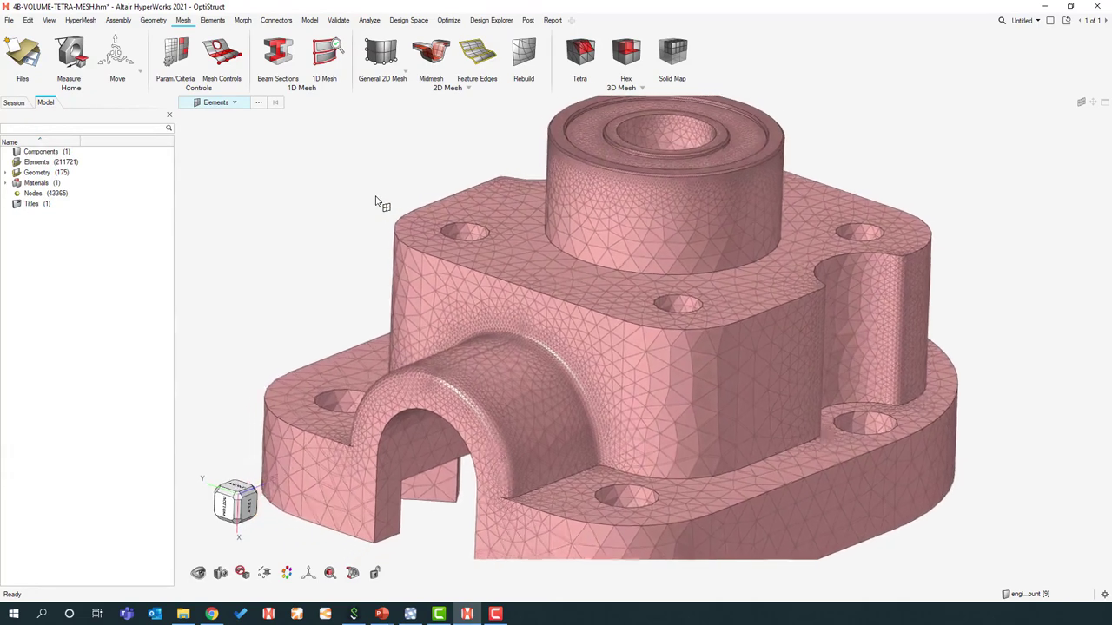
{"action": "scroll", "coordinate": [379, 202], "scroll_direction": "down", "scroll_amount": 2}
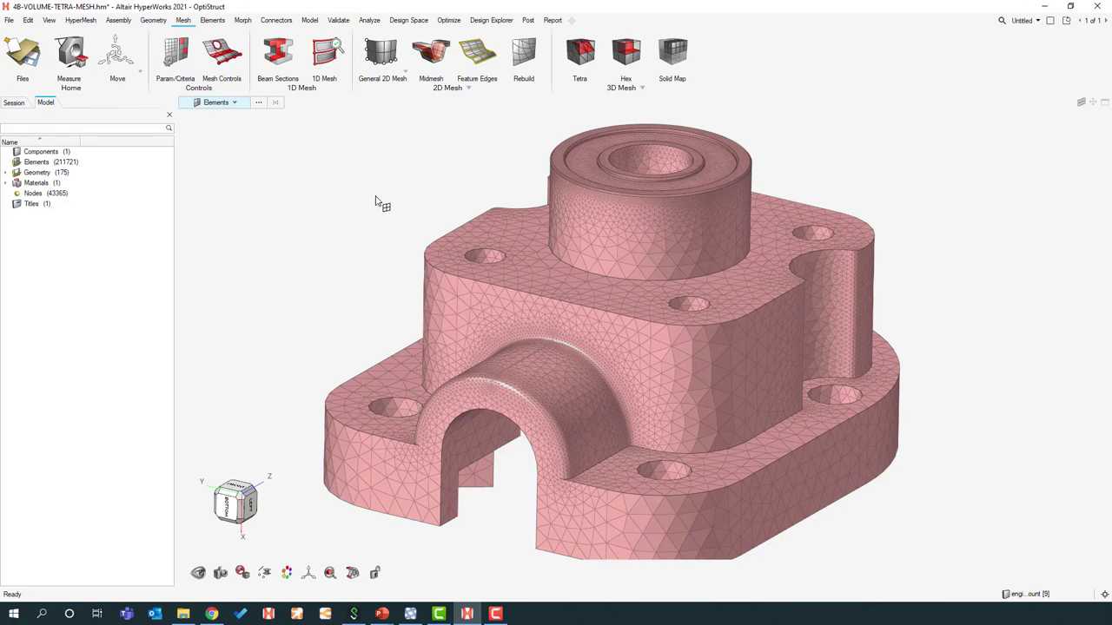
{"action": "middle_click_drag", "start_coordinate": [376, 200], "coordinate": [845, 242]}
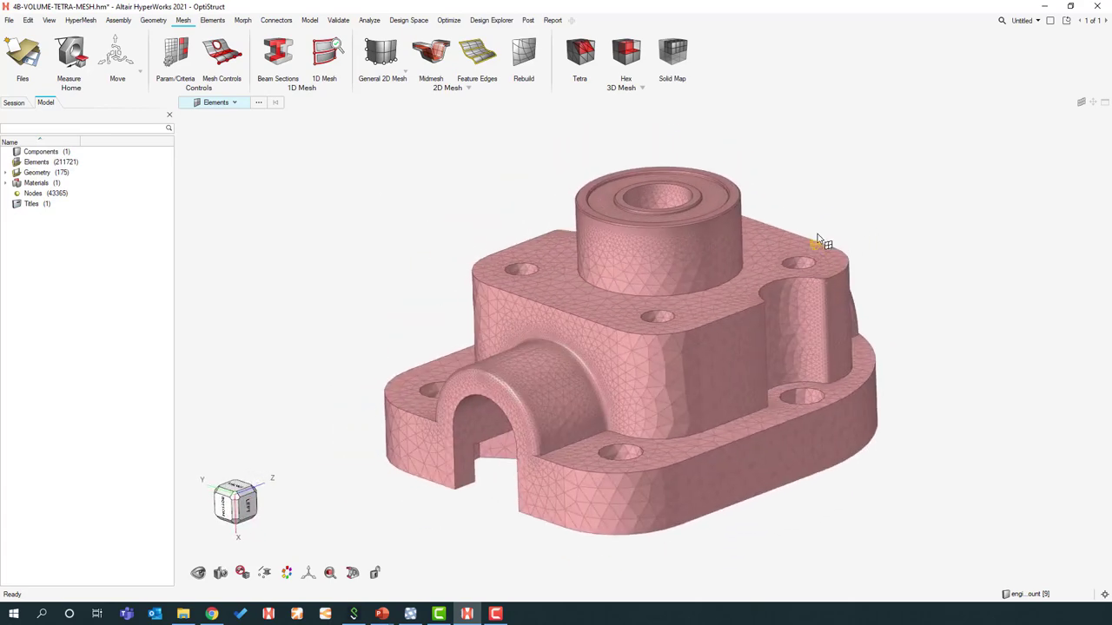
Step: Start a new empty model, discarding the unsaved changes to the housing
{"action": "left_click", "coordinate": [12, 50]}
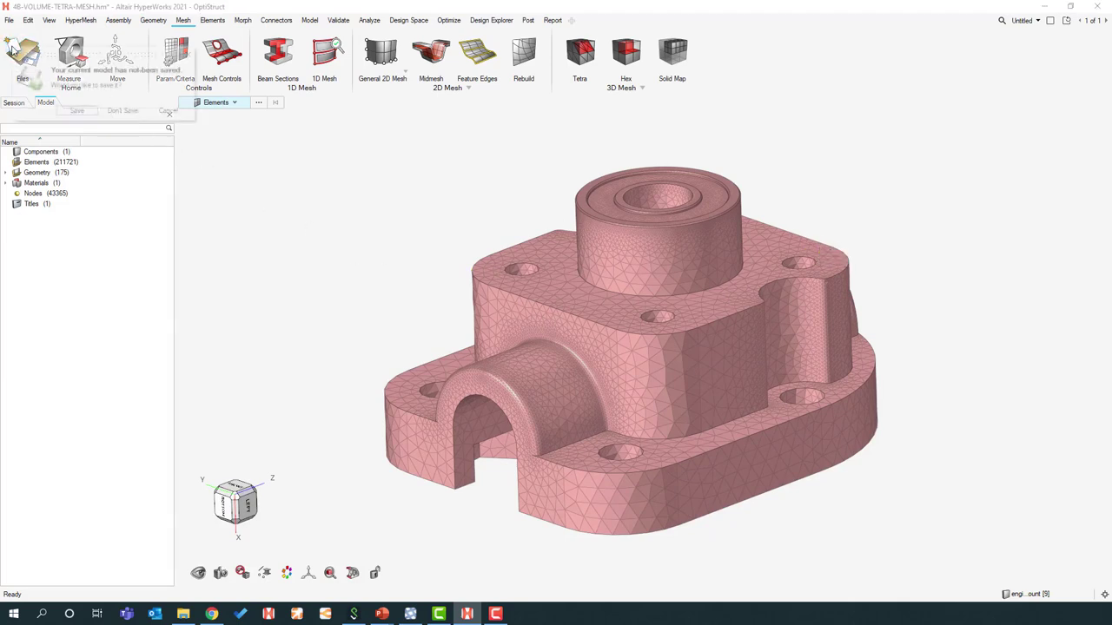
{"action": "left_click", "coordinate": [50, 71]}
{"action": "left_click", "coordinate": [126, 110]}
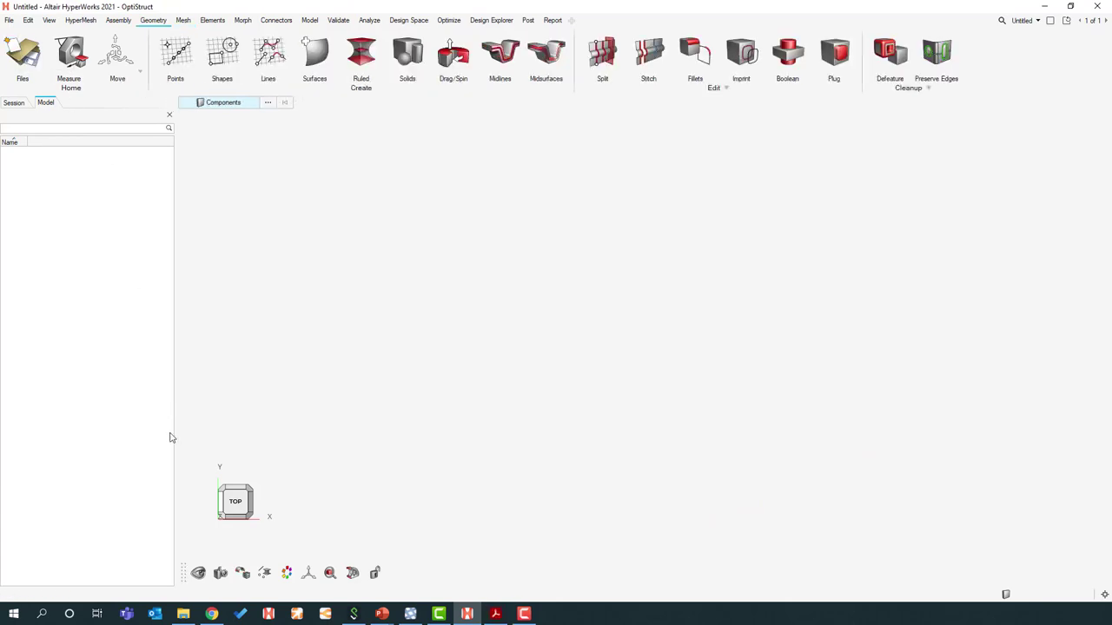
Step: Load 4C-STAND-SOLID-MAP.hm from File Explorer into the empty model and inspect the stand
{"action": "left_click", "coordinate": [183, 614]}
{"action": "left_click_drag", "start_coordinate": [493, 340], "coordinate": [883, 335]}
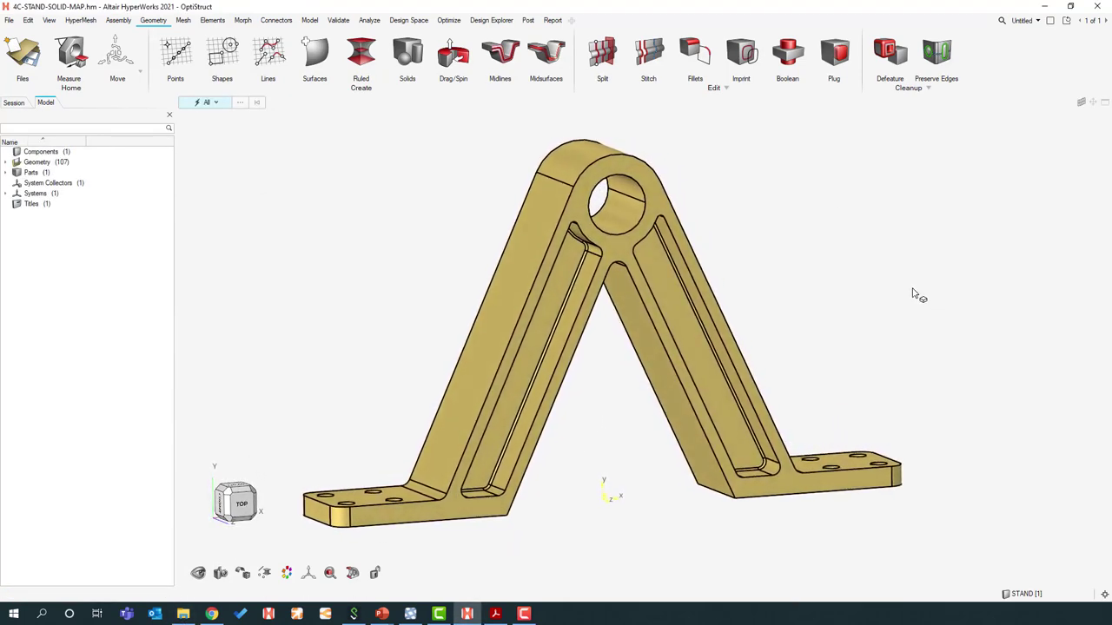
{"action": "middle_click_drag", "start_coordinate": [785, 152], "coordinate": [772, 160]}
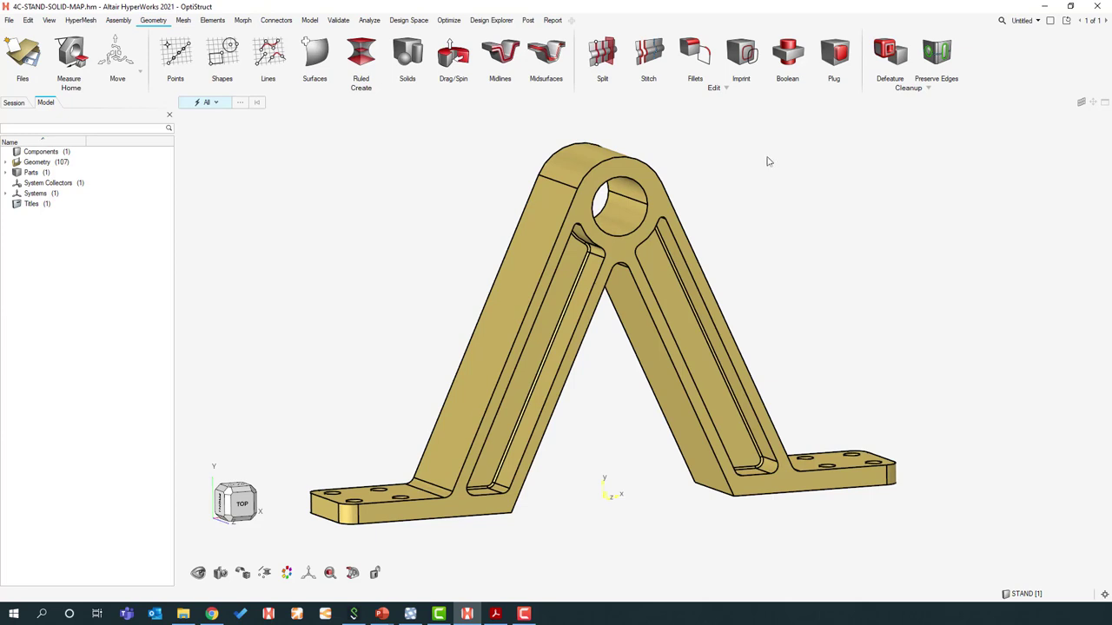
Step: Turn off automatic geometry coloring and color the stand by mappability
{"action": "left_click", "coordinate": [286, 573]}
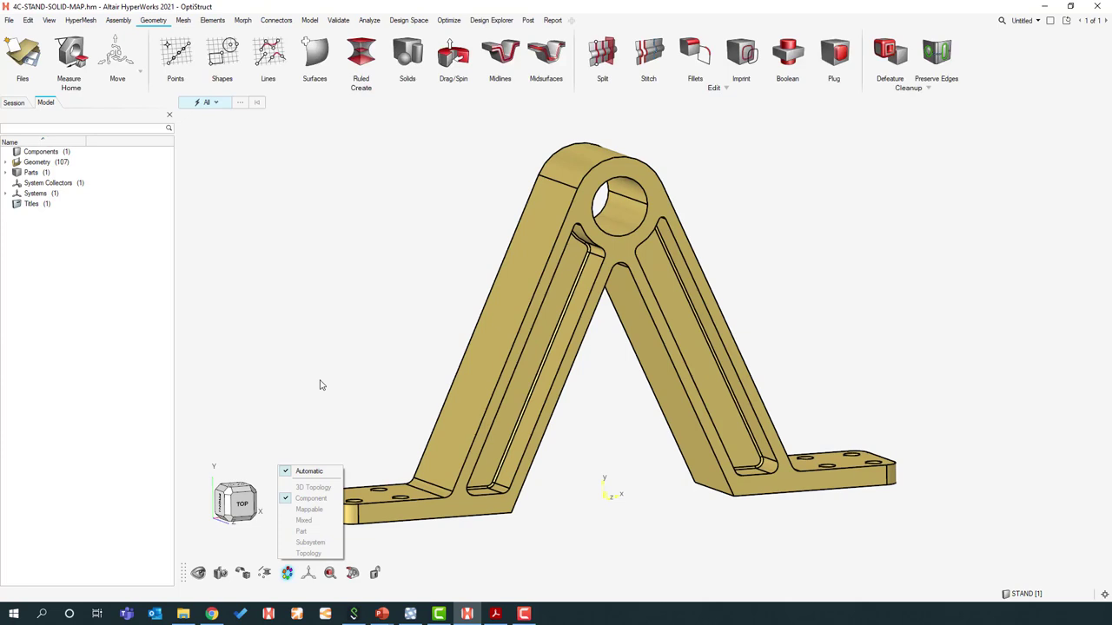
{"action": "left_click", "coordinate": [329, 473]}
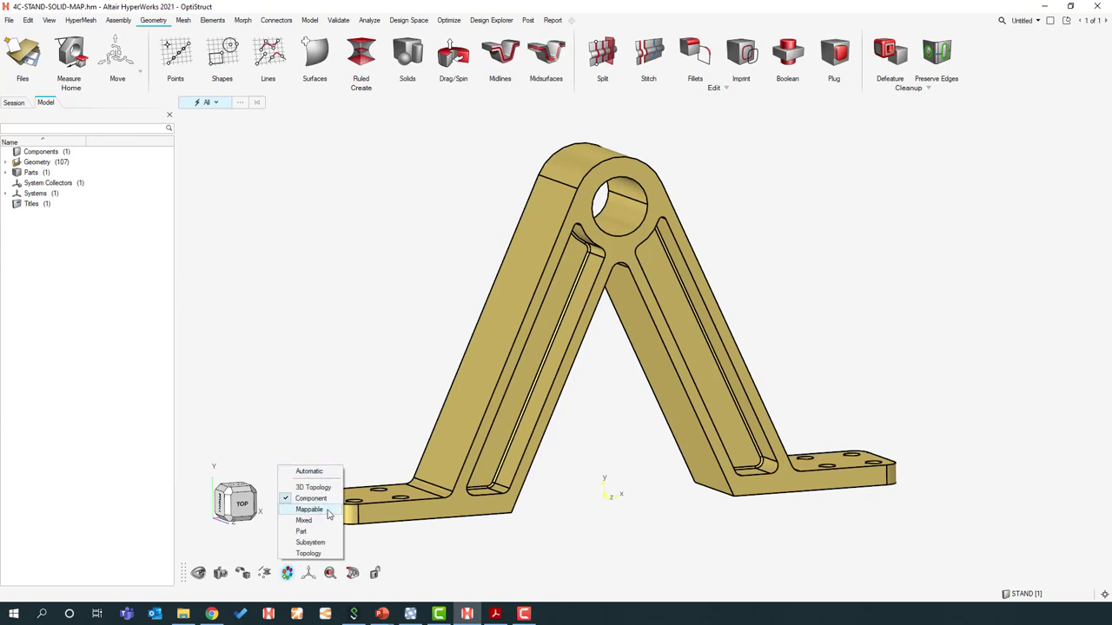
{"action": "left_click", "coordinate": [327, 510]}
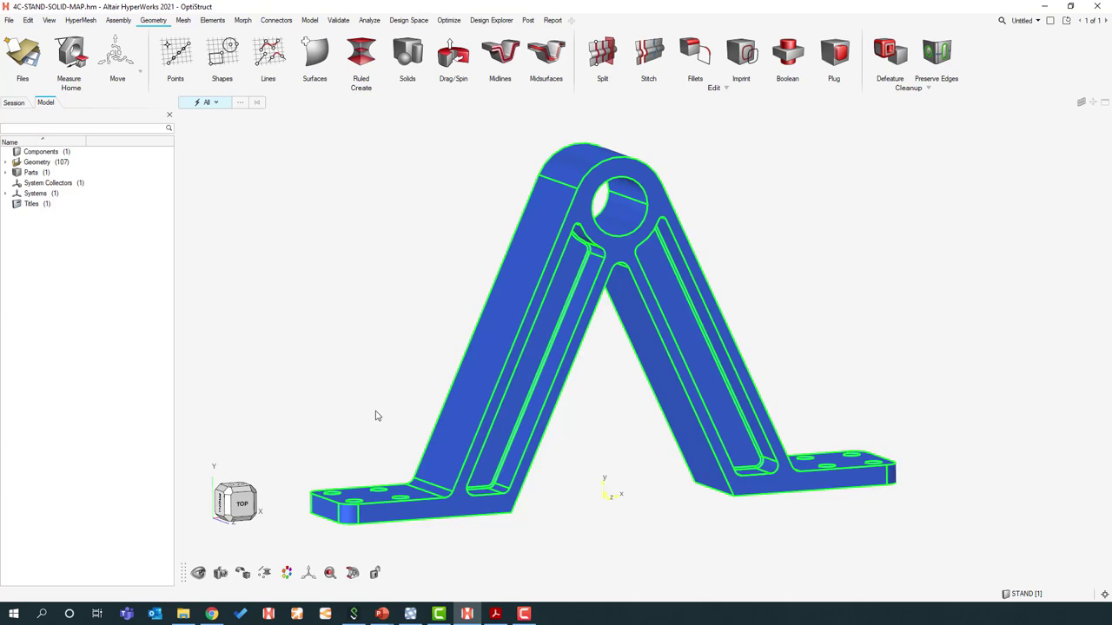
{"action": "scroll", "coordinate": [376, 415], "scroll_direction": "down", "scroll_amount": 3}
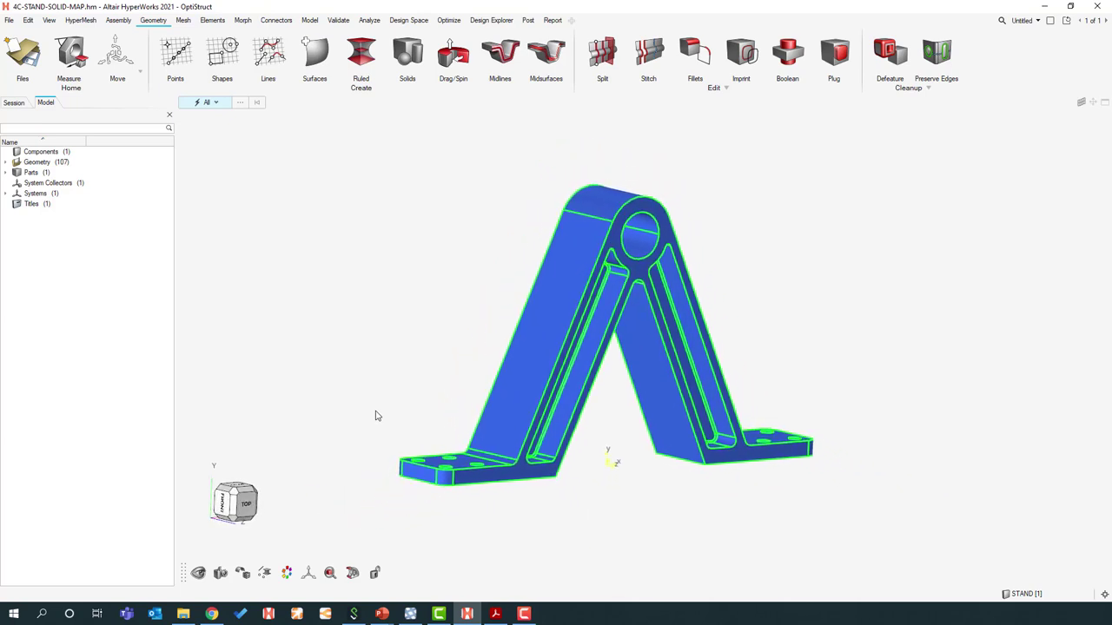
{"action": "key", "text": "Left"}
{"action": "key", "text": "Left"}
{"action": "key", "text": "Left"}
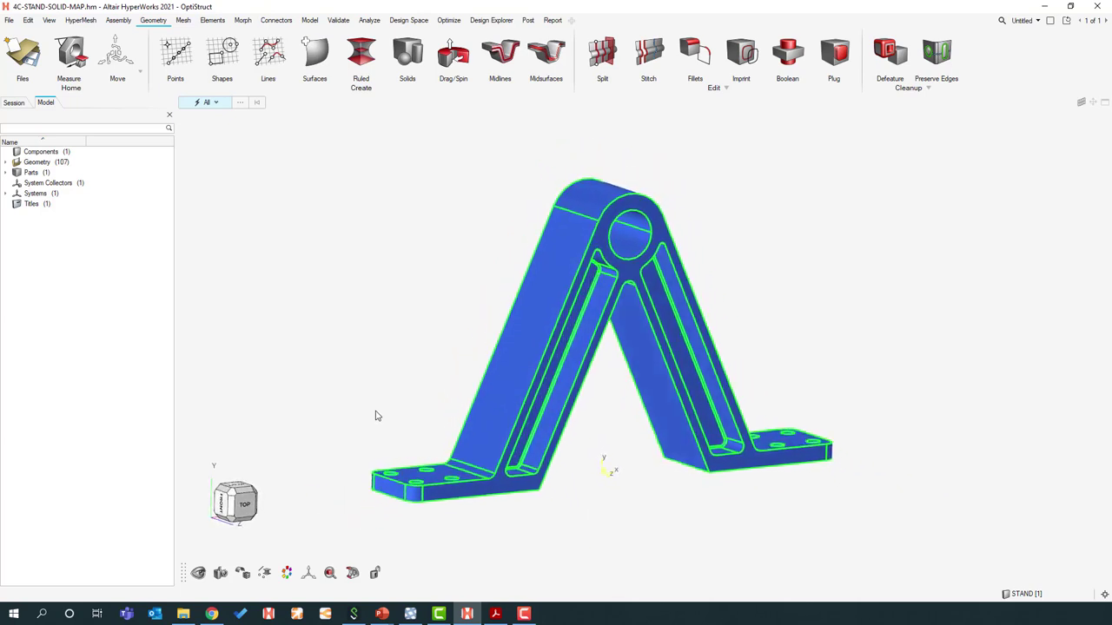
{"action": "key", "text": "Left"}
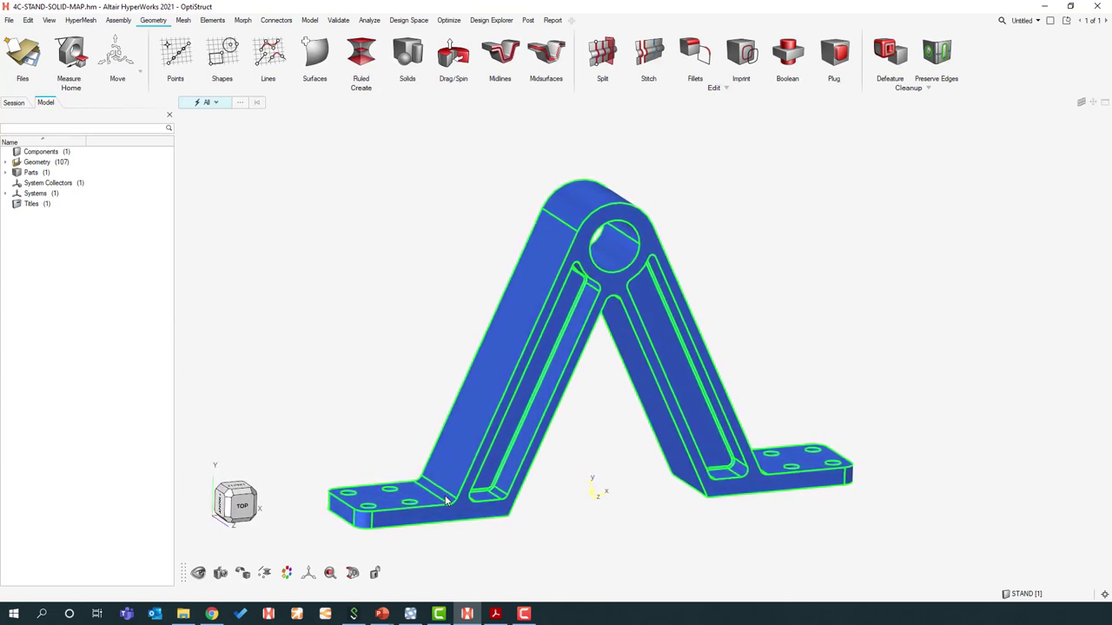
Step: Find all fillets on the stand with the Fillets defeature tool, using radii from 0.50 to 5.50
{"action": "left_click", "coordinate": [888, 54]}
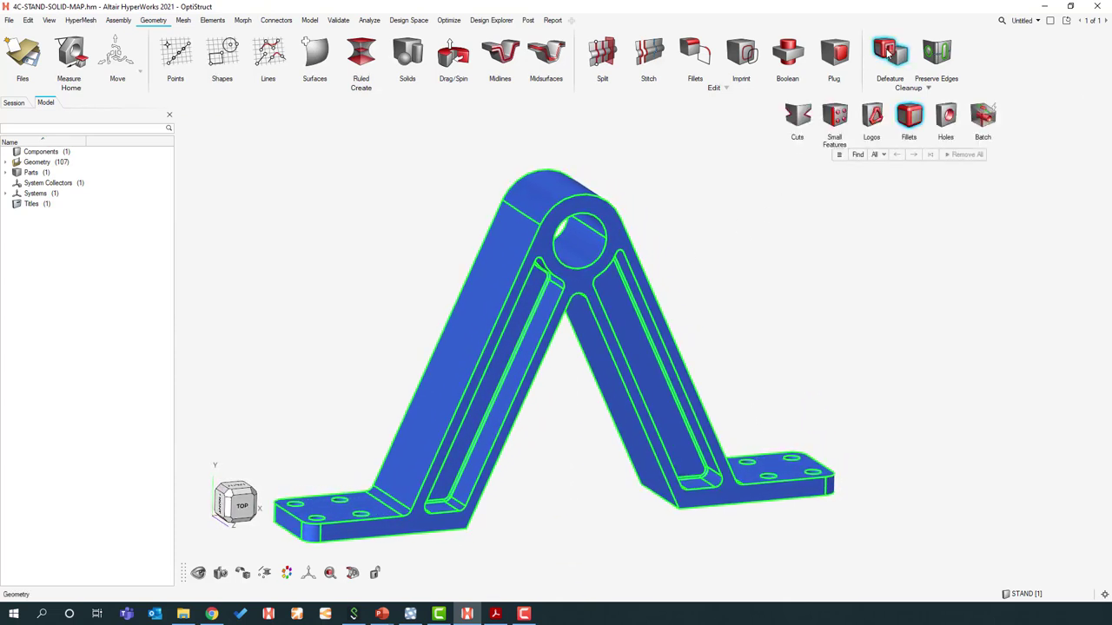
{"action": "left_click", "coordinate": [841, 156]}
{"action": "left_click", "coordinate": [909, 183]}
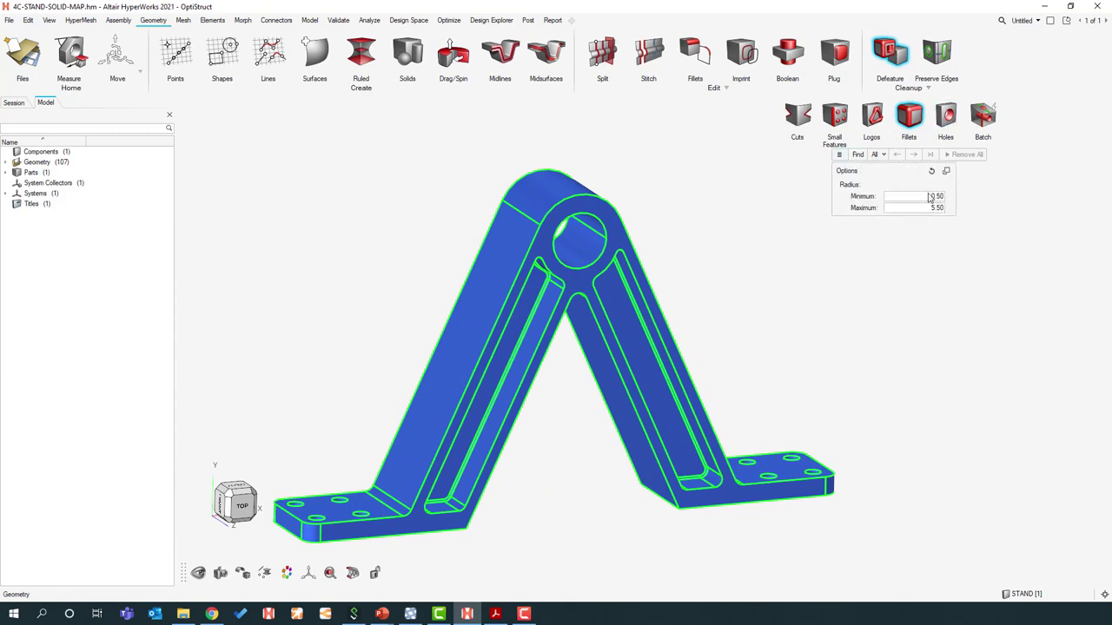
{"action": "left_click", "coordinate": [858, 154]}
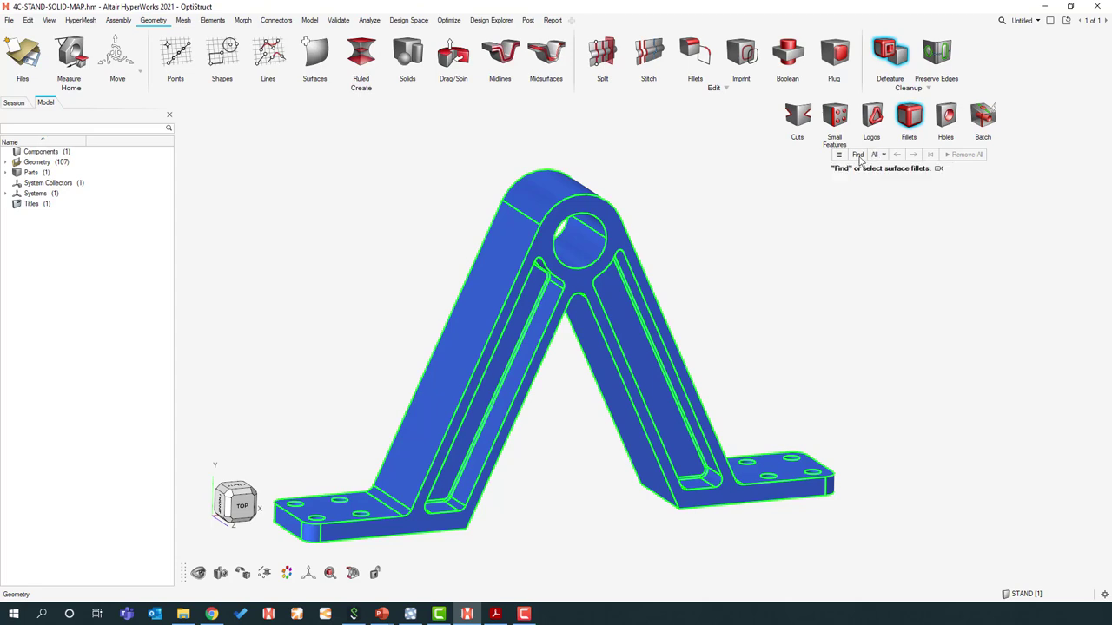
Step: Exclude the fillet in the inner corner between the two legs and remove all the other found fillets
{"action": "left_click_drag", "start_coordinate": [770, 301], "coordinate": [570, 360], "text": "ctrl"}
{"action": "middle_click_drag", "start_coordinate": [569, 354], "coordinate": [568, 354]}
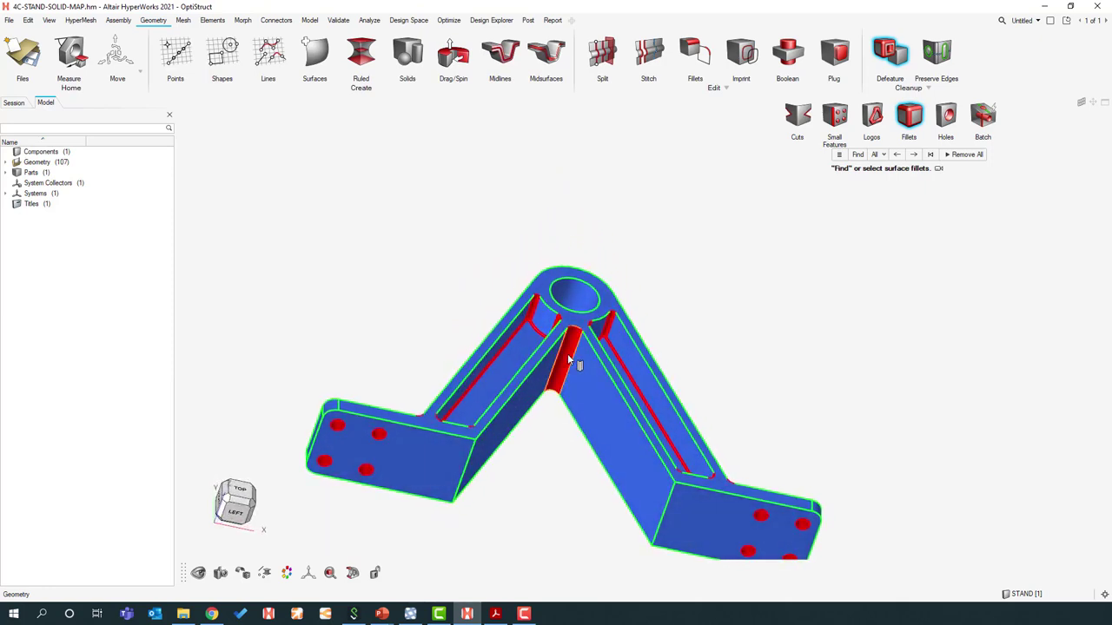
{"action": "left_click", "coordinate": [567, 354]}
{"action": "middle_click_drag", "start_coordinate": [743, 247], "coordinate": [739, 249]}
{"action": "right_click_drag", "start_coordinate": [739, 249], "coordinate": [785, 224]}
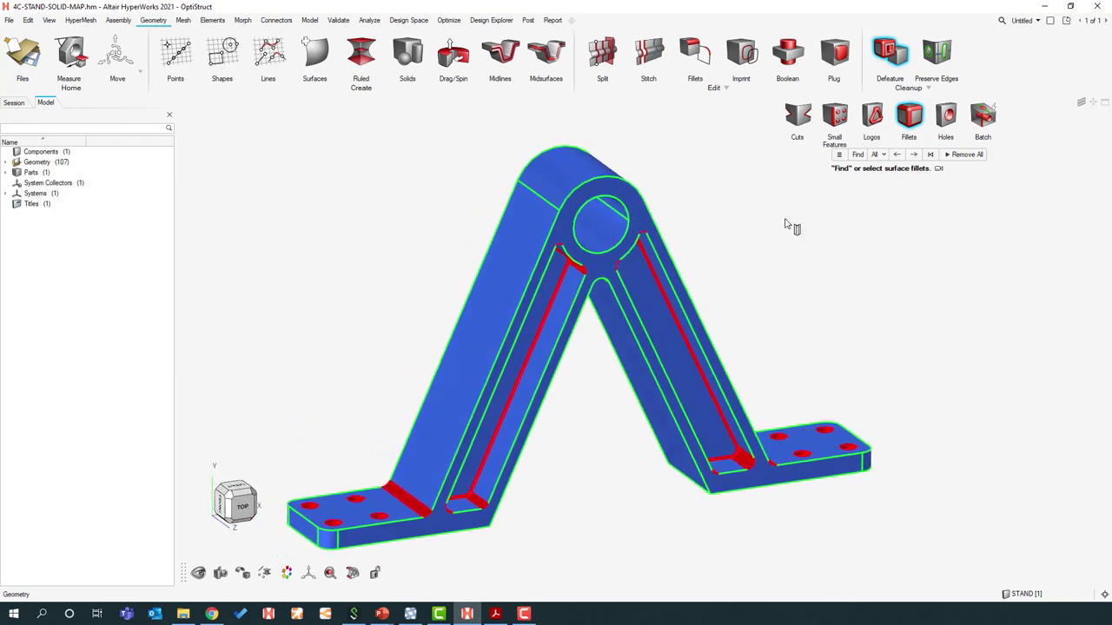
{"action": "left_click", "coordinate": [976, 156]}
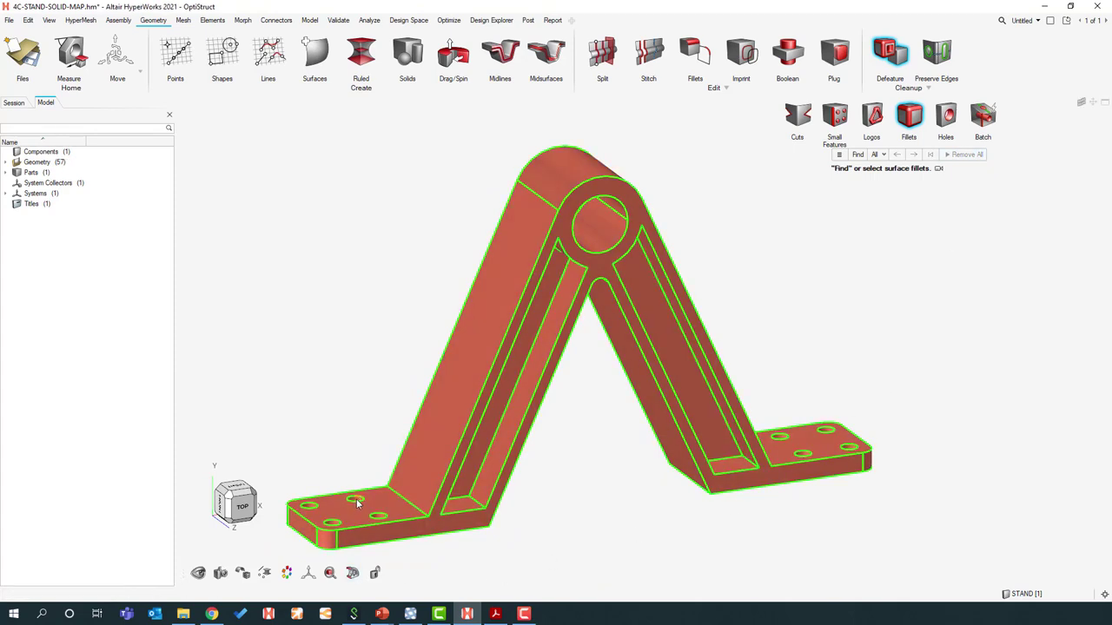
{"action": "middle_click_drag", "start_coordinate": [357, 504], "coordinate": [362, 501]}
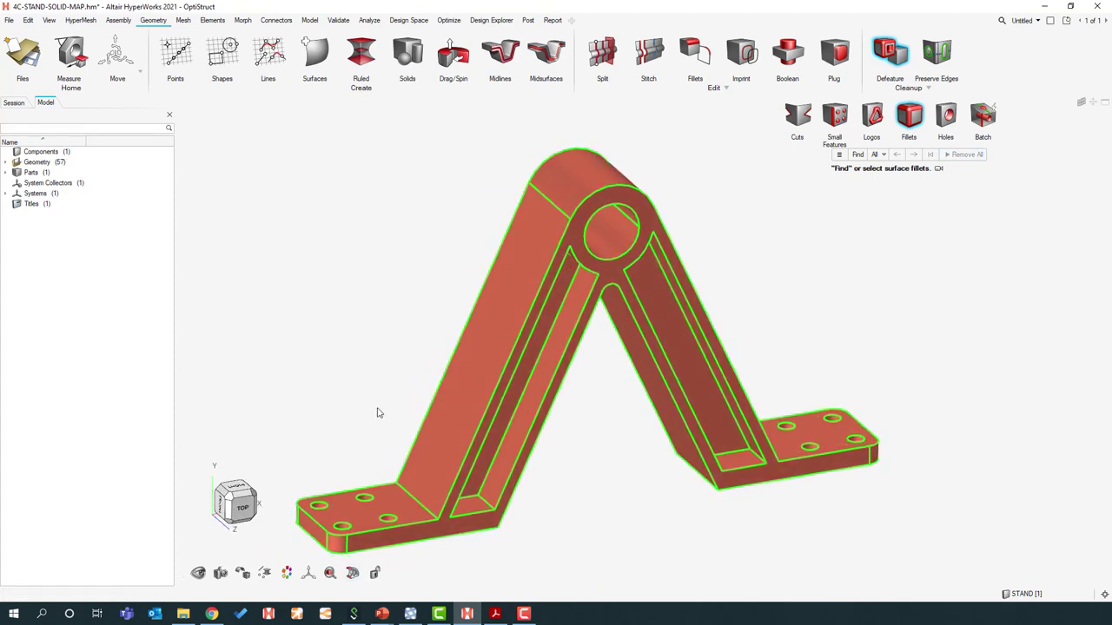
{"action": "middle_click_drag", "start_coordinate": [635, 466], "coordinate": [594, 307]}
{"action": "left_click_drag", "start_coordinate": [595, 313], "coordinate": [369, 396], "text": "ctrl"}
{"action": "middle_click_drag", "start_coordinate": [368, 397], "coordinate": [368, 396]}
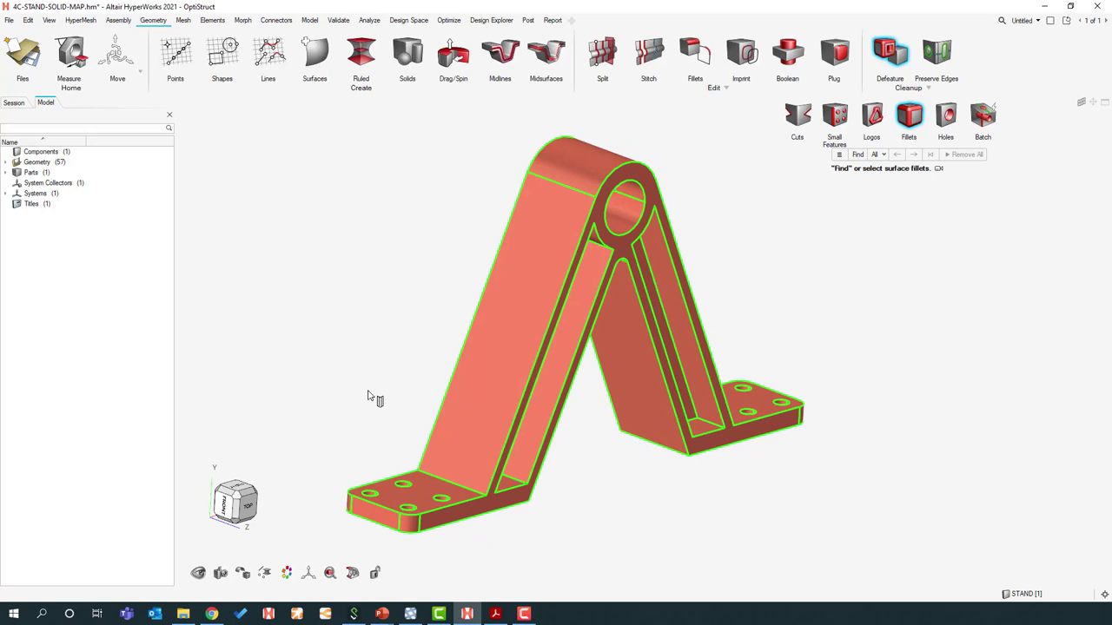
{"action": "key", "text": "t"}
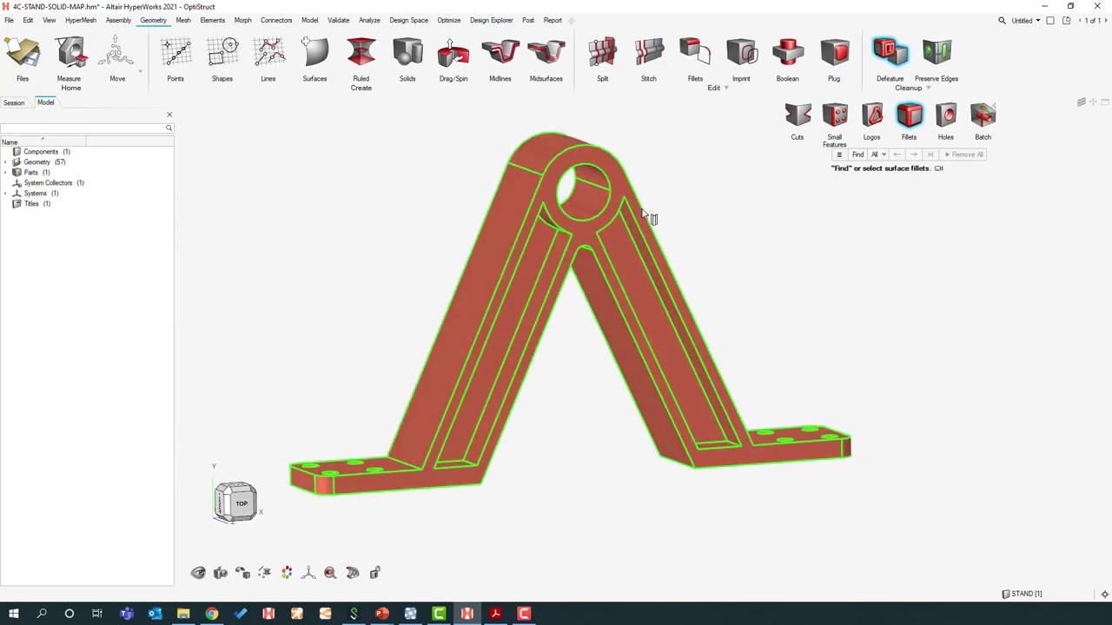
Step: Split the stand solid with a plane on the left leg's sloped outer face to separate its foot plate
{"action": "left_click", "coordinate": [602, 53]}
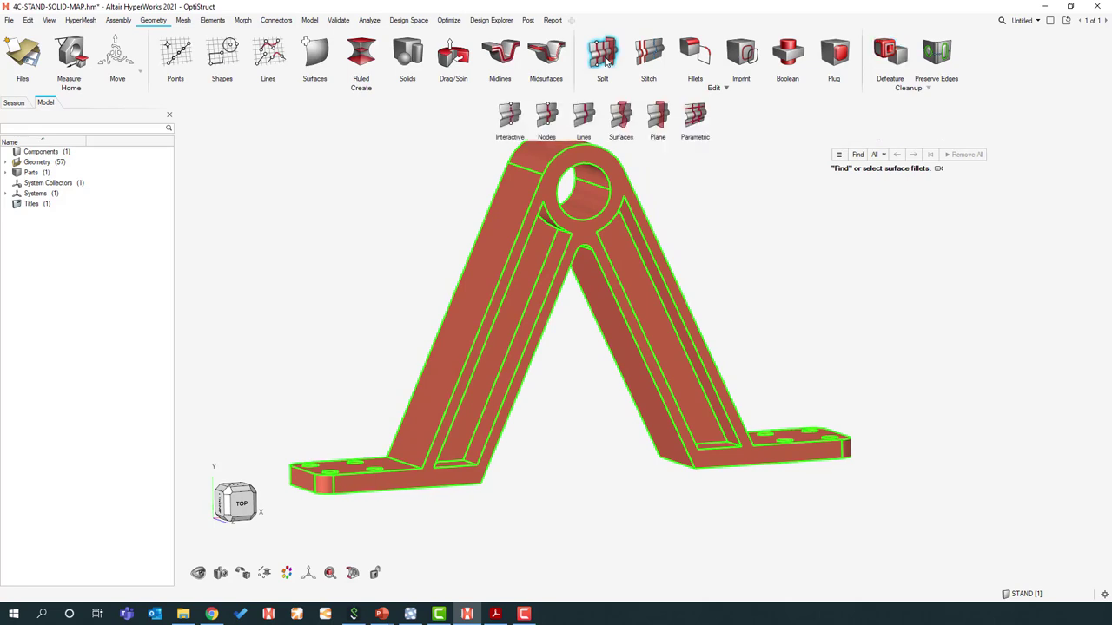
{"action": "left_click", "coordinate": [662, 120]}
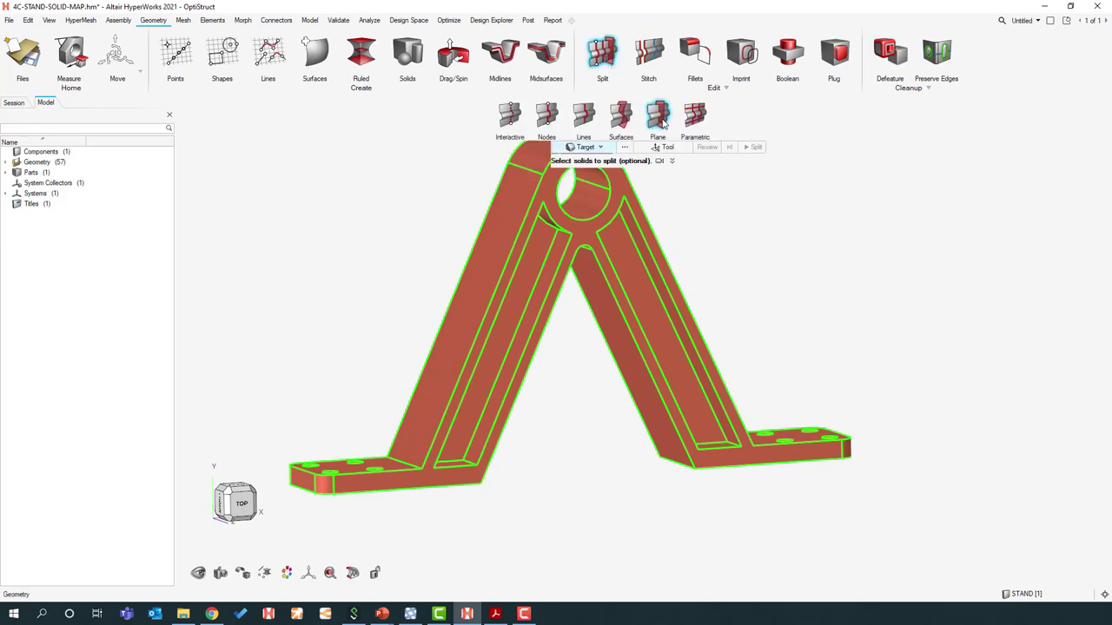
{"action": "middle_click_drag", "start_coordinate": [623, 283], "coordinate": [573, 365]}
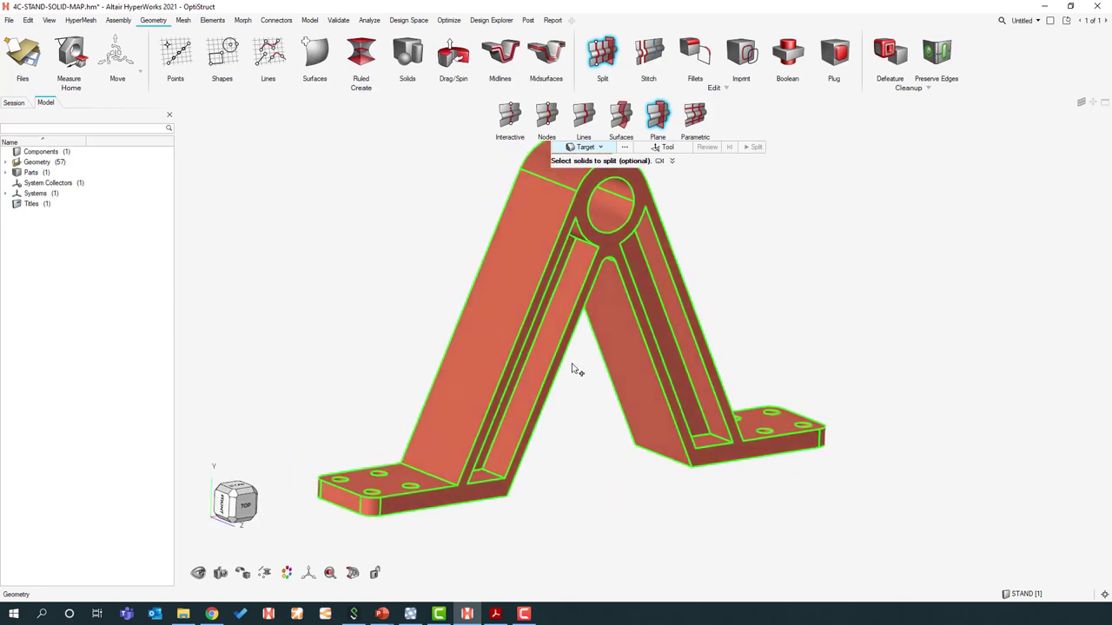
{"action": "left_click", "coordinate": [521, 280]}
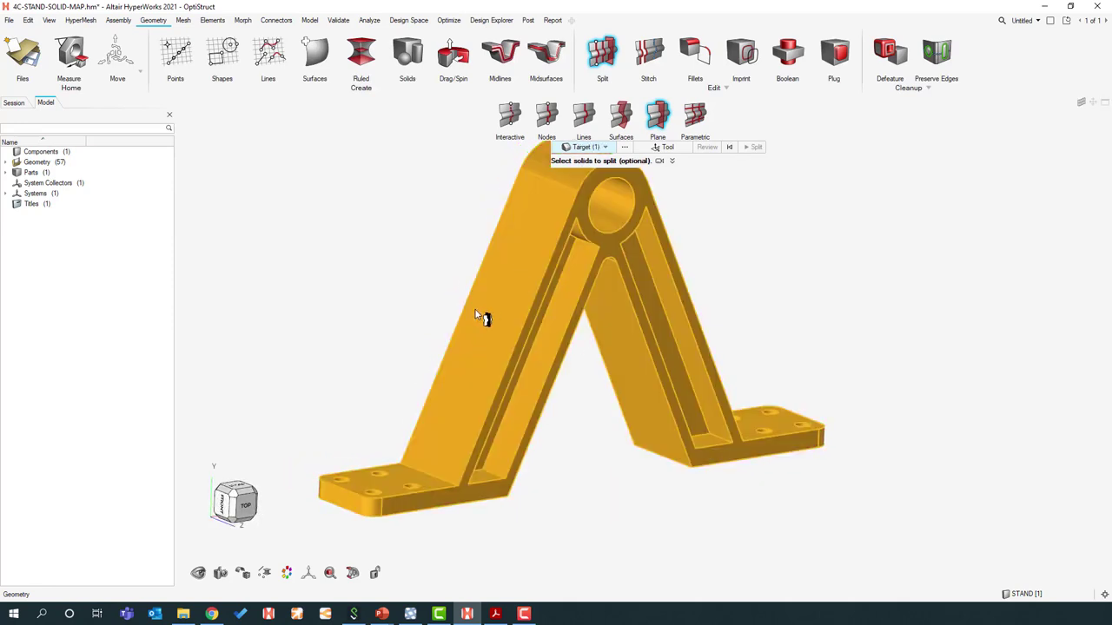
{"action": "middle_click", "coordinate": [480, 317]}
{"action": "left_click", "coordinate": [496, 296]}
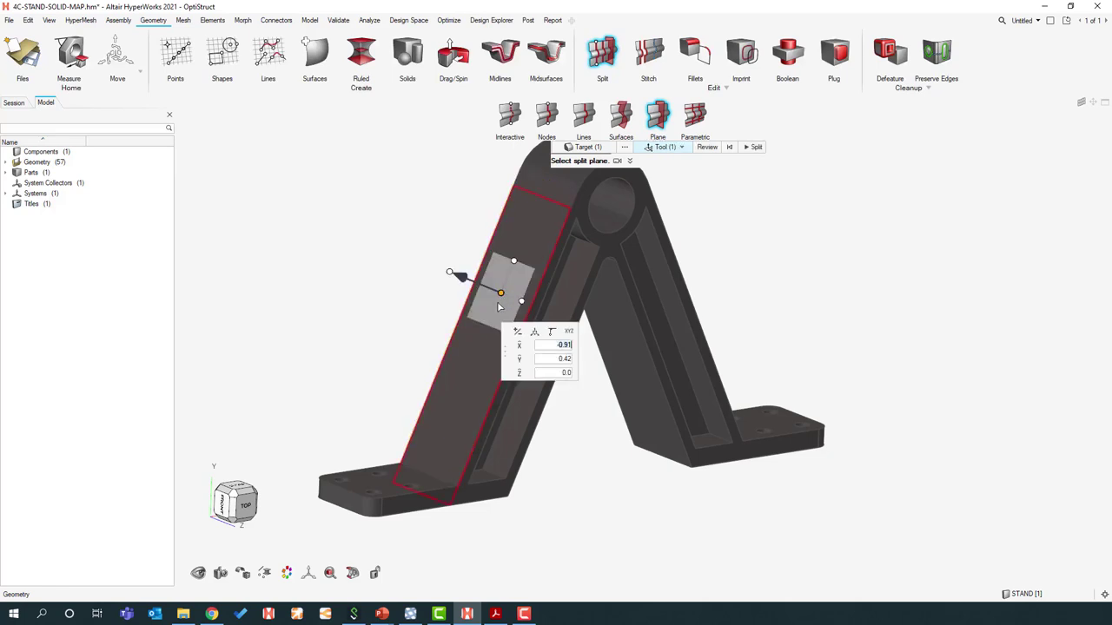
{"action": "left_click", "coordinate": [529, 231]}
{"action": "left_click", "coordinate": [445, 436]}
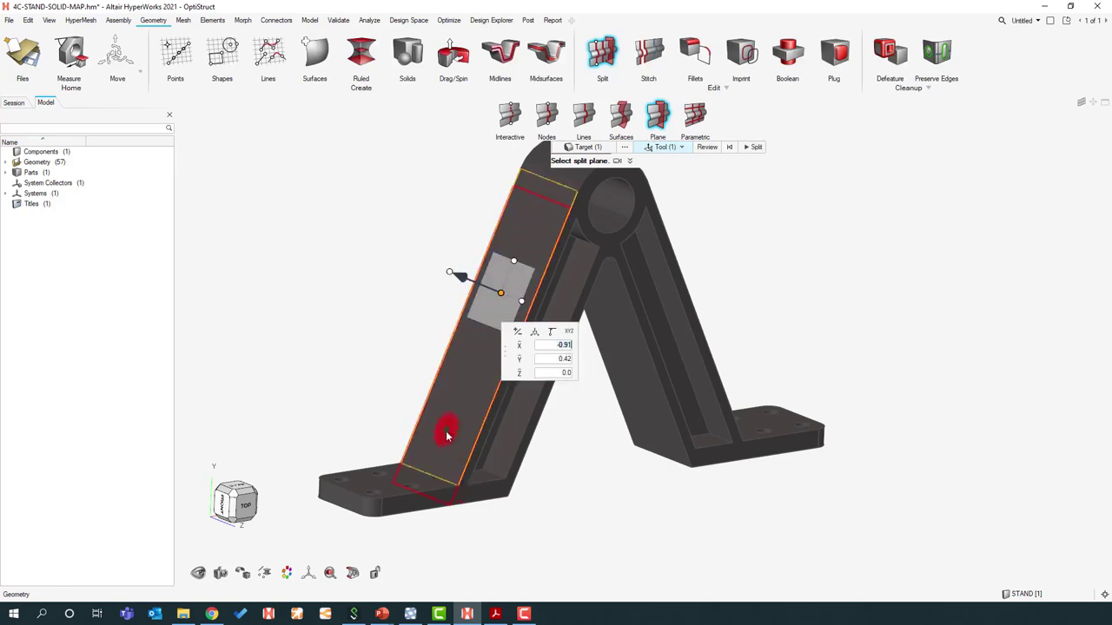
{"action": "left_click", "coordinate": [513, 476]}
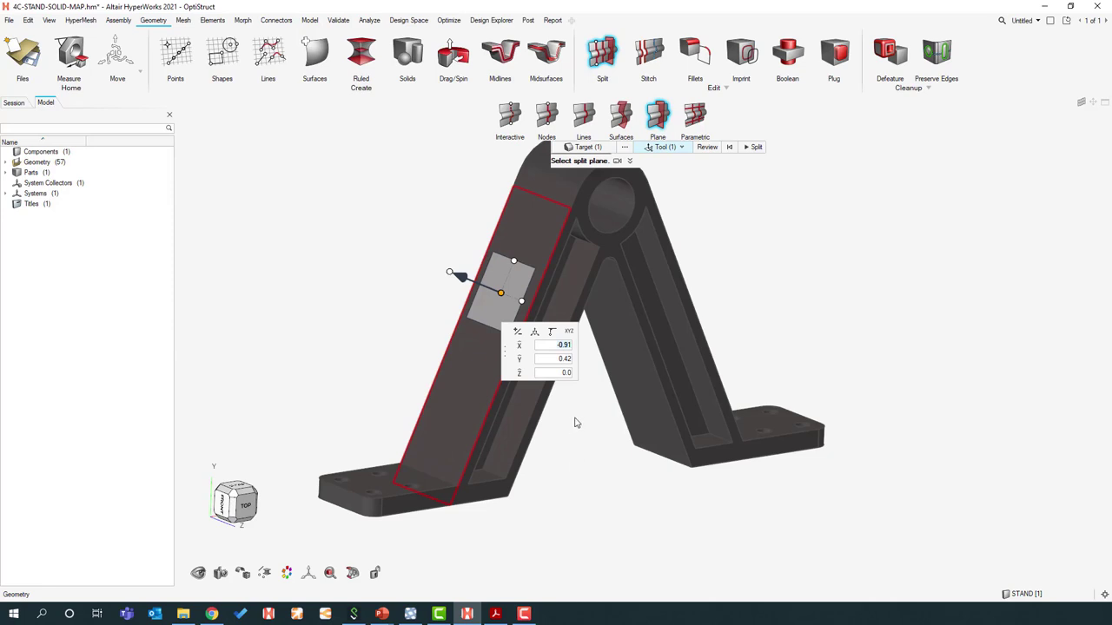
{"action": "middle_click", "coordinate": [734, 211]}
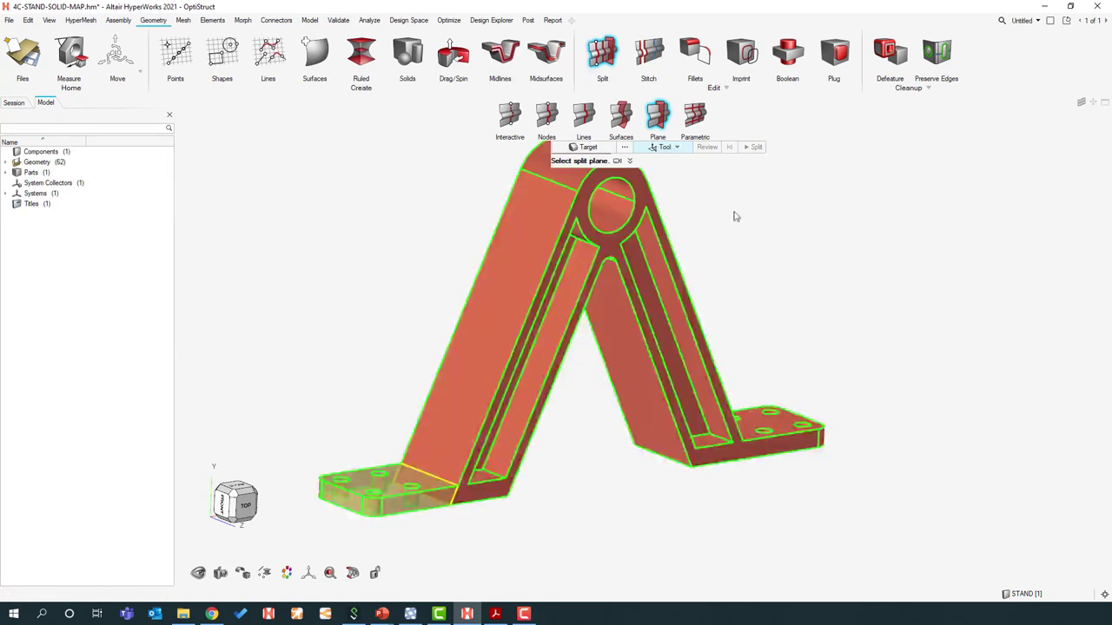
Step: Split the remaining leg solid with a plane on the right leg's sloped outer face to separate the other foot plate
{"action": "middle_click_drag", "start_coordinate": [753, 262], "coordinate": [738, 354]}
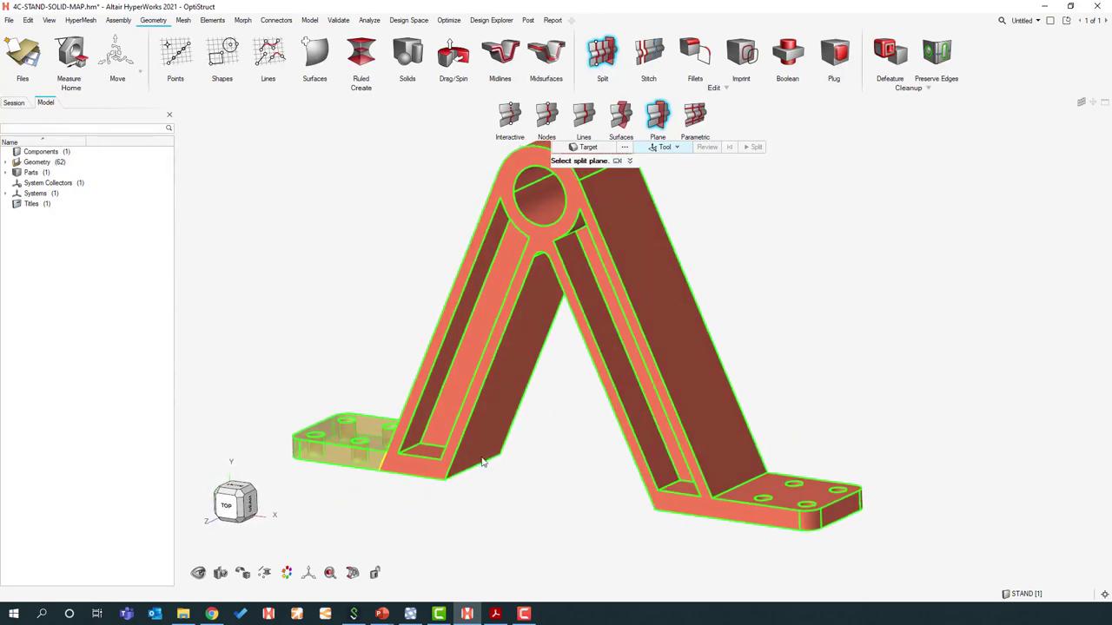
{"action": "left_click", "coordinate": [296, 454]}
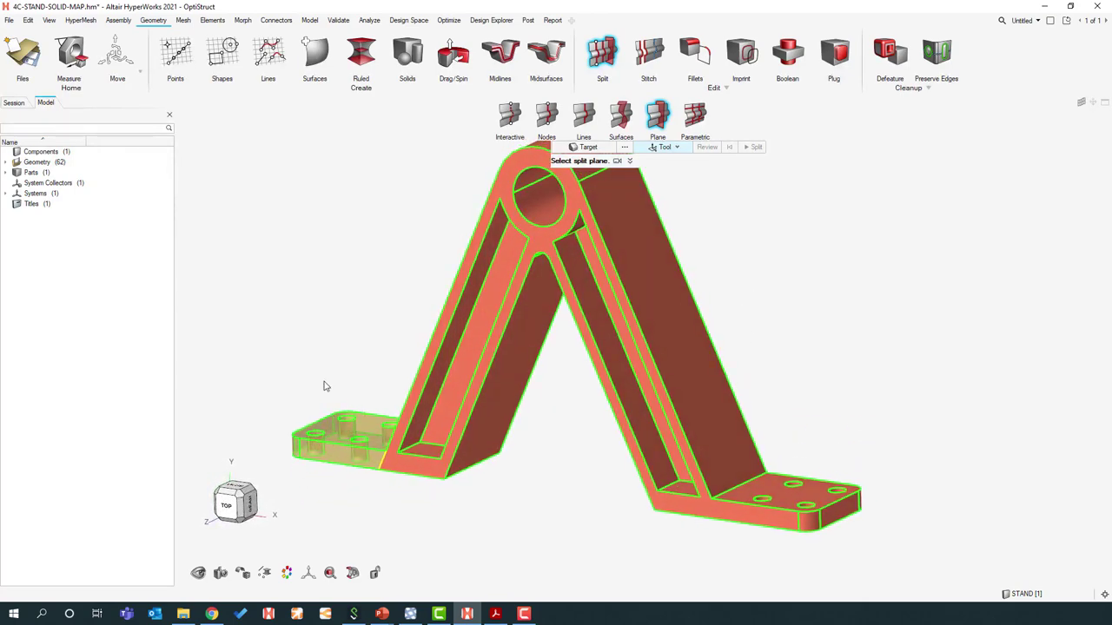
{"action": "left_click", "coordinate": [349, 437]}
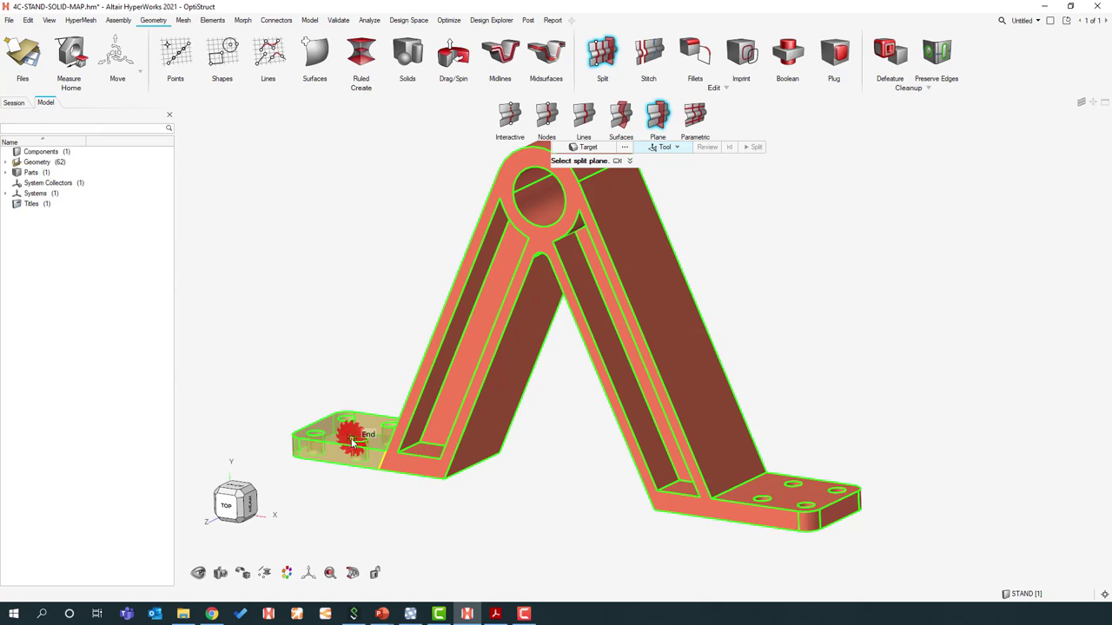
{"action": "left_click", "coordinate": [642, 285]}
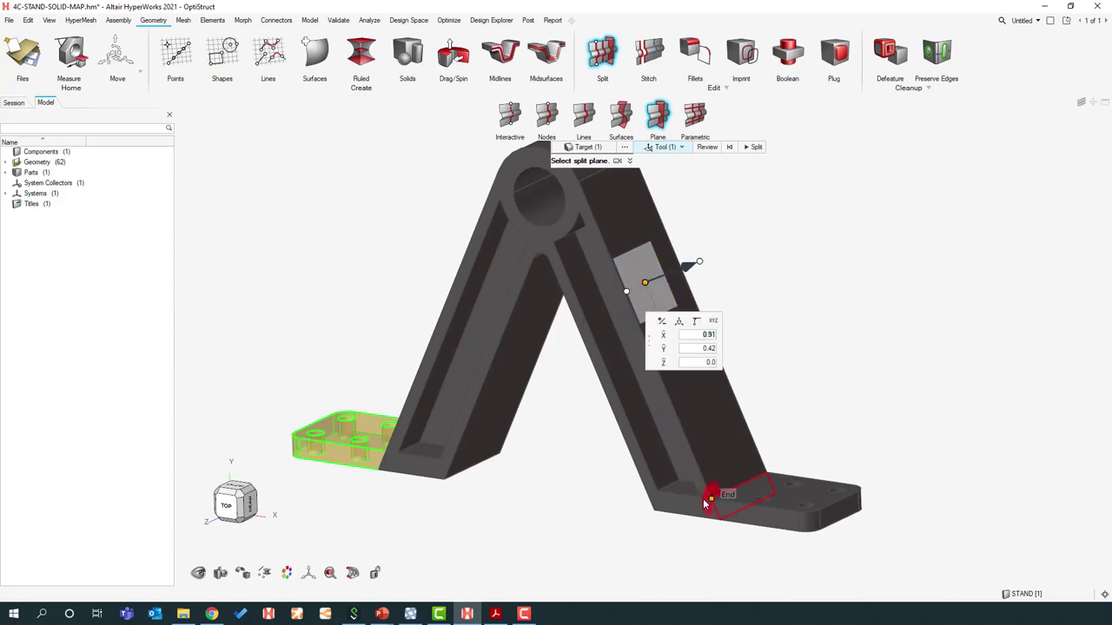
{"action": "left_click", "coordinate": [754, 148]}
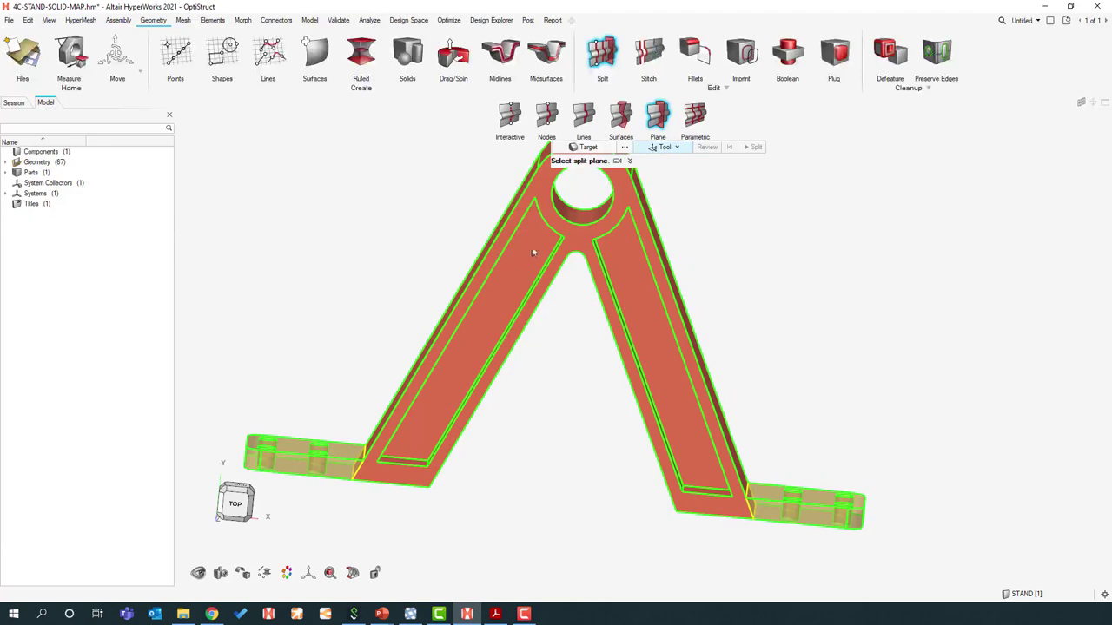
Step: Split the leg solid through its thickness with a plane on the recessed pocket floor of the front side
{"action": "left_click", "coordinate": [522, 263]}
{"action": "middle_click_drag", "start_coordinate": [615, 262], "coordinate": [744, 159]}
{"action": "left_click", "coordinate": [754, 148]}
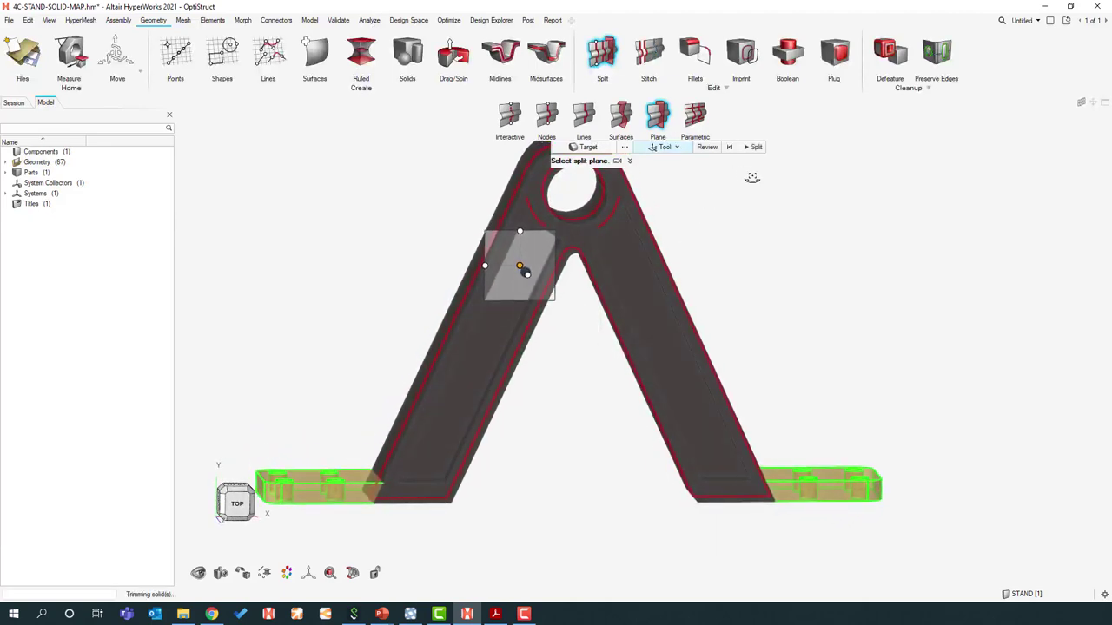
Step: Split the leg solid again with a plane on the pocket floor of the opposite side to isolate the middle web
{"action": "middle_click_drag", "start_coordinate": [566, 315], "coordinate": [509, 357]}
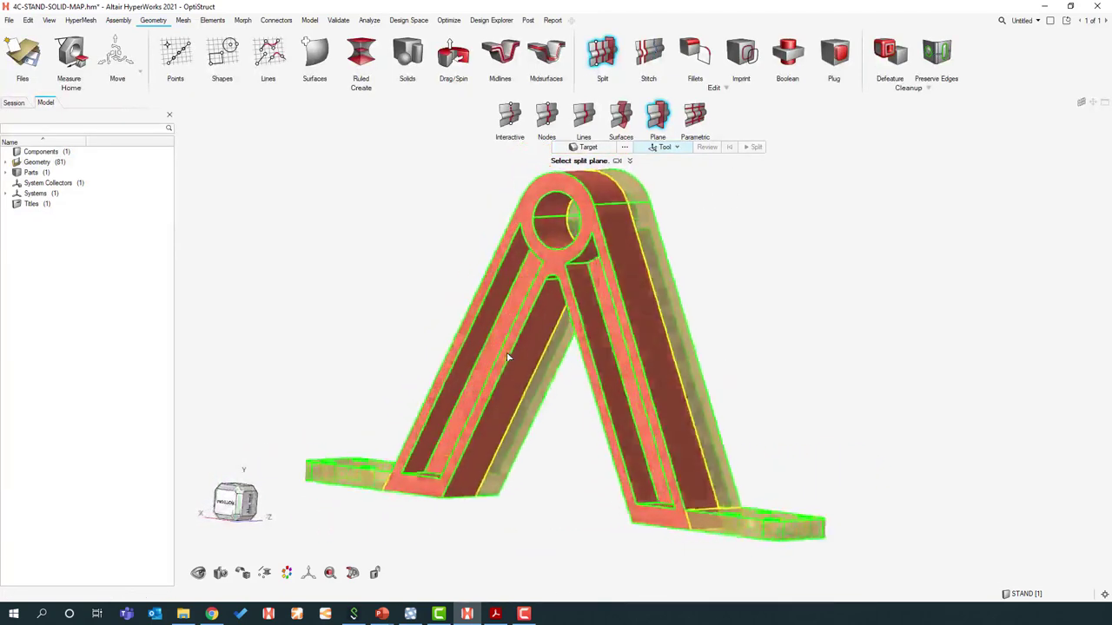
{"action": "right_click_drag", "start_coordinate": [508, 357], "coordinate": [629, 319]}
{"action": "left_click", "coordinate": [625, 302]}
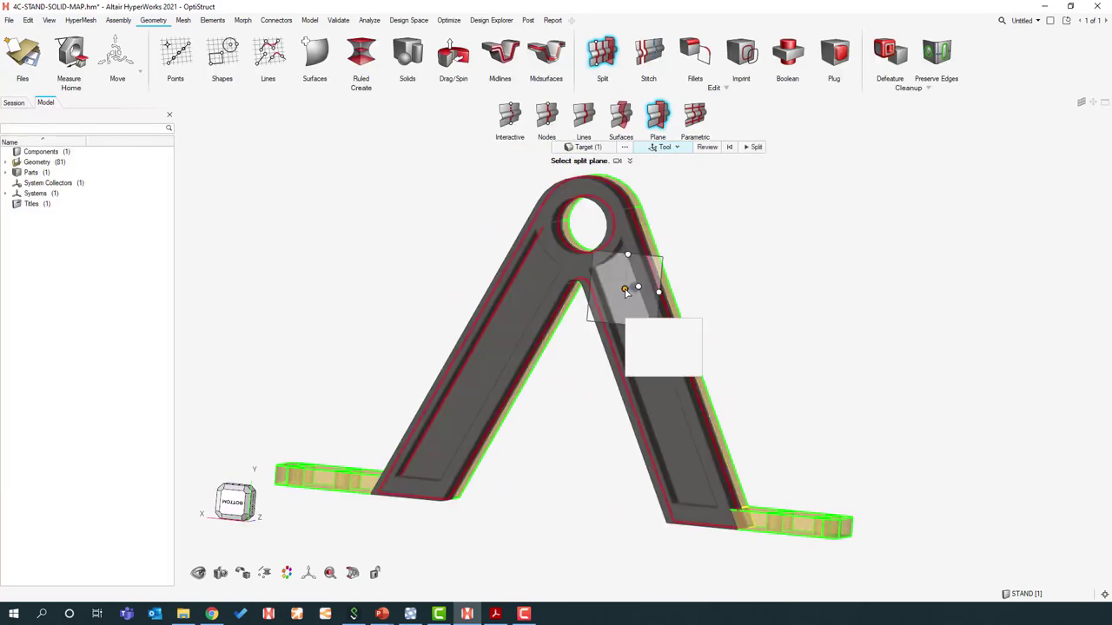
{"action": "middle_click", "coordinate": [789, 269]}
Step: Choose the stand's middle web solid as the target of a split with lines and isolate it in view
{"action": "right_click_drag", "start_coordinate": [790, 270], "coordinate": [539, 296]}
{"action": "middle_click_drag", "start_coordinate": [538, 296], "coordinate": [561, 236]}
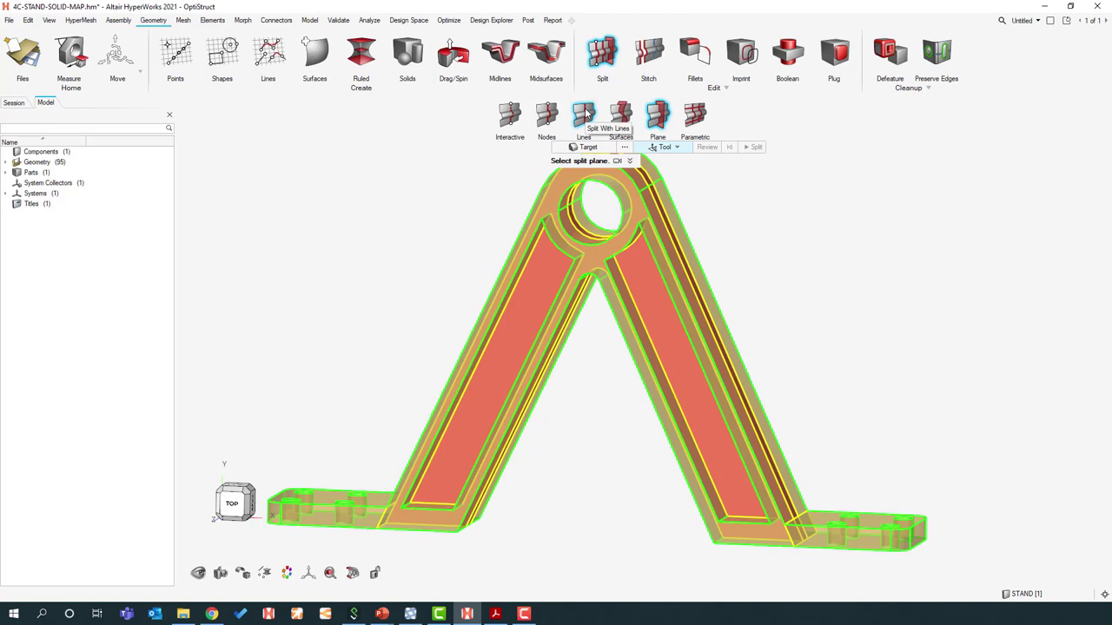
{"action": "left_click", "coordinate": [585, 114]}
{"action": "left_click", "coordinate": [543, 276]}
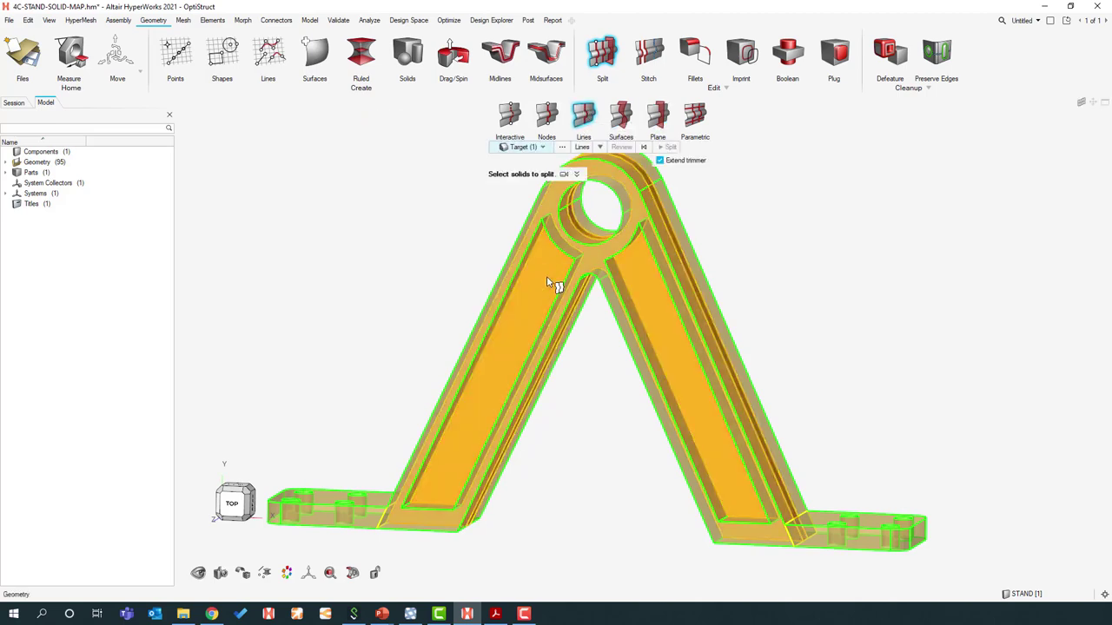
{"action": "key", "text": "i"}
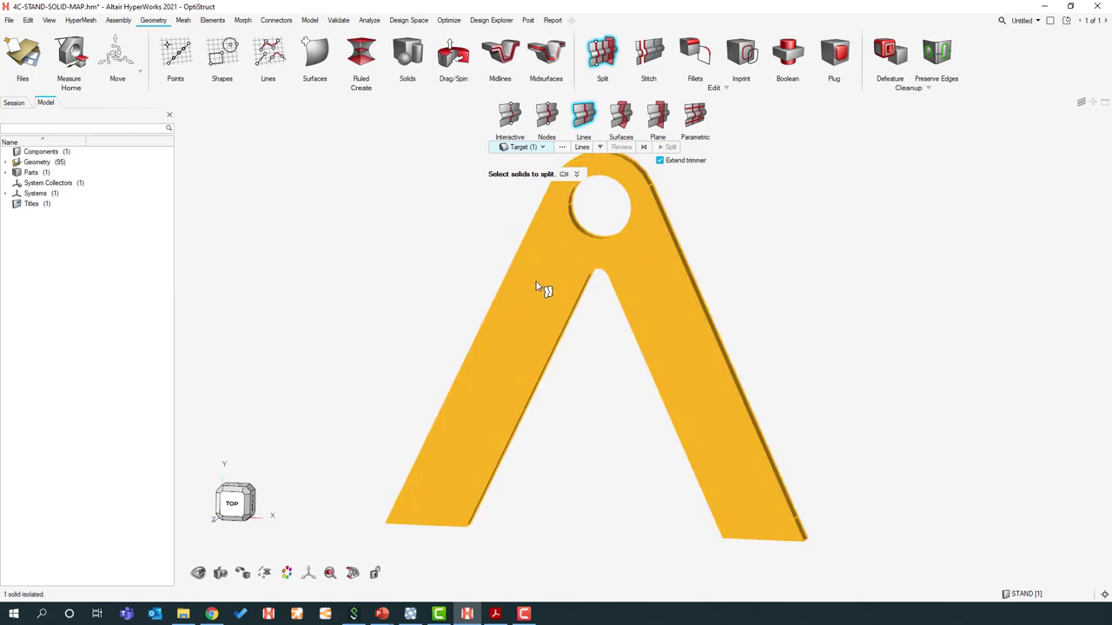
{"action": "middle_click_drag", "start_coordinate": [437, 273], "coordinate": [388, 316]}
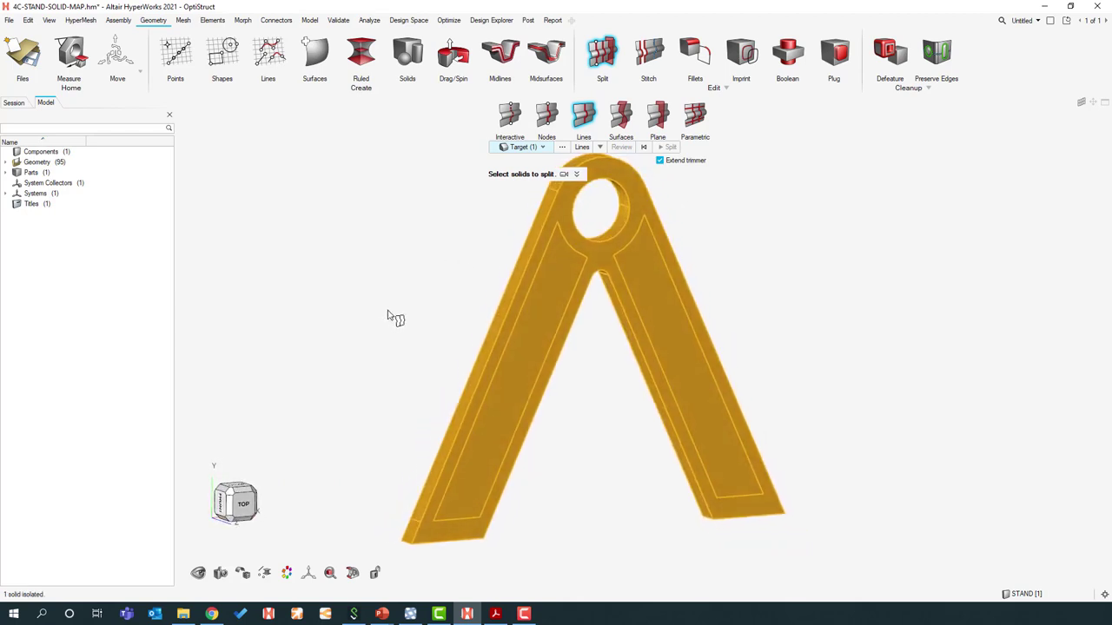
{"action": "middle_click", "coordinate": [390, 311]}
Step: Split the isolated web solid with the pocket outline lines on both legs
{"action": "left_click", "coordinate": [567, 251]}
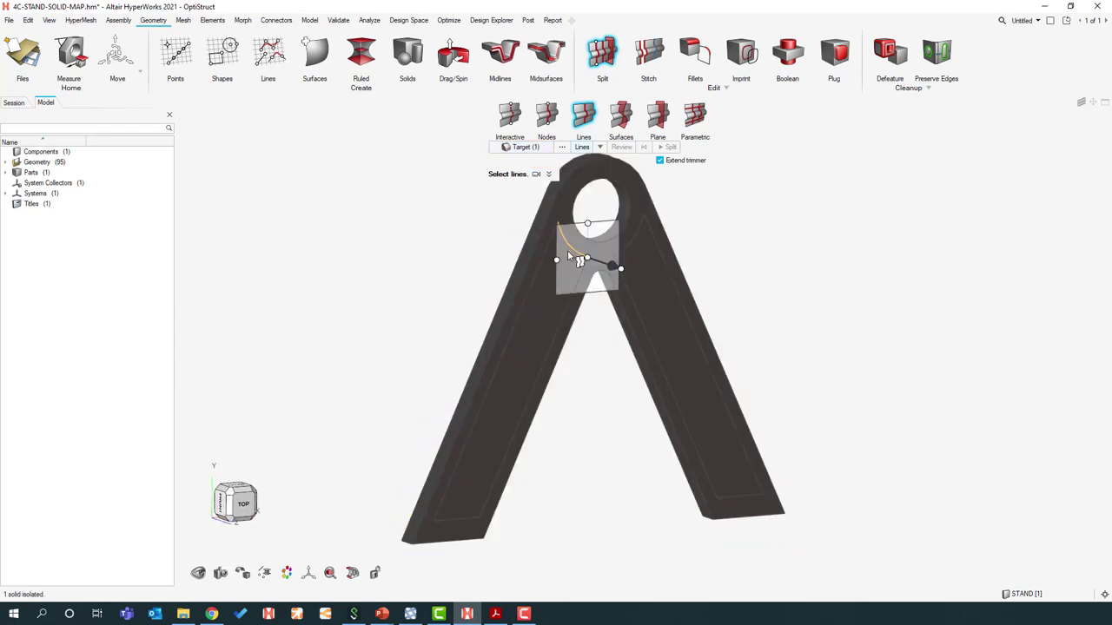
{"action": "left_click", "coordinate": [539, 262]}
{"action": "left_click", "coordinate": [555, 332]}
{"action": "left_click", "coordinate": [485, 517]}
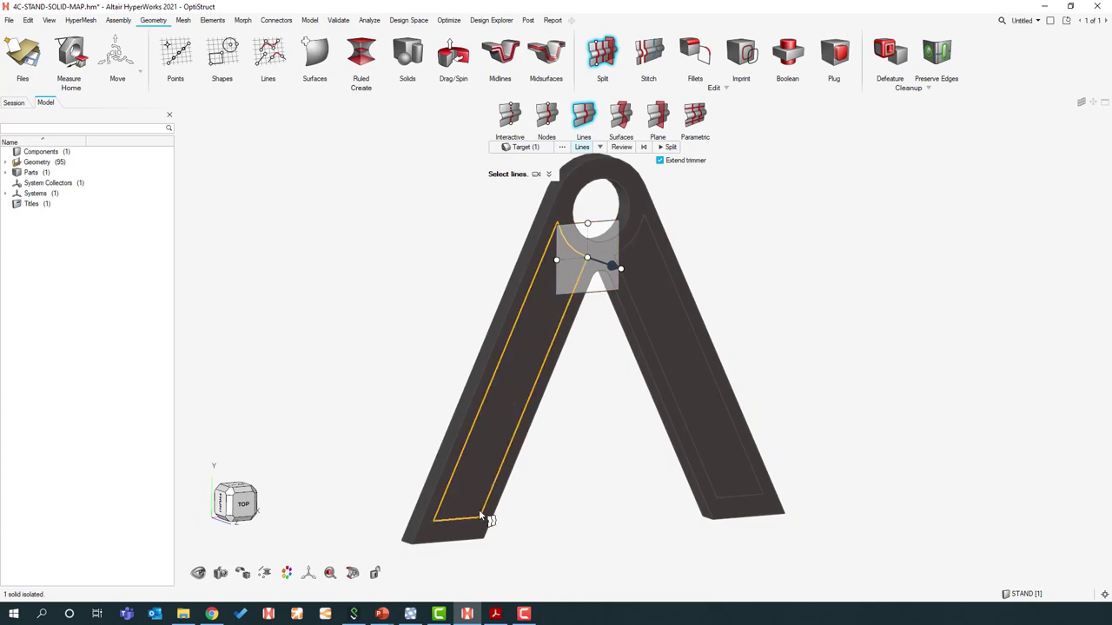
{"action": "left_click", "coordinate": [703, 464]}
{"action": "left_click", "coordinate": [746, 449]}
{"action": "left_click", "coordinate": [736, 498]}
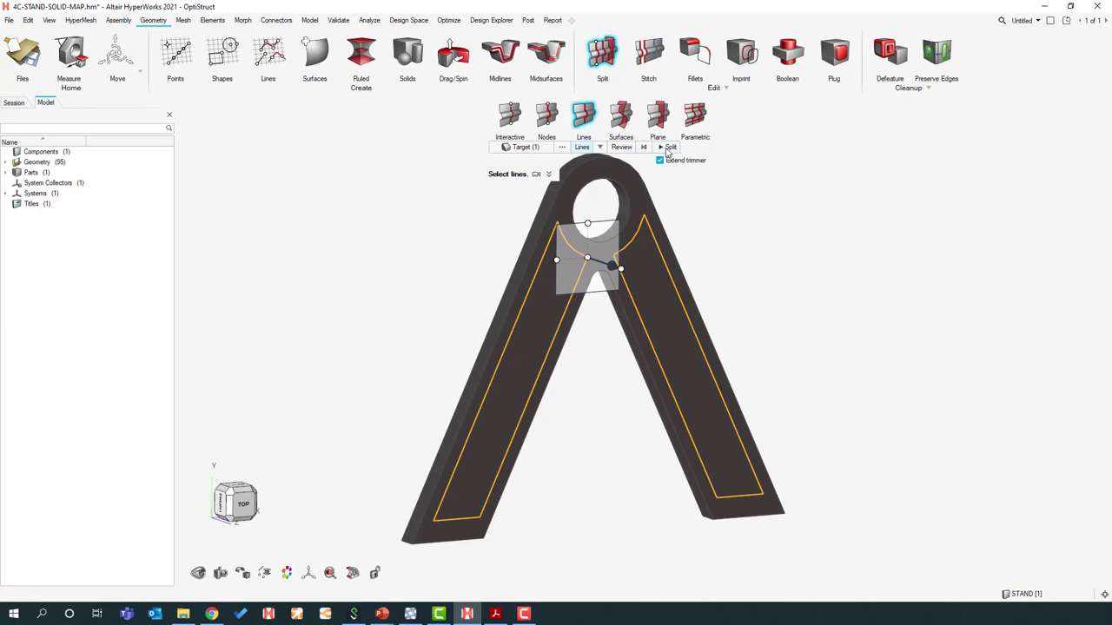
{"action": "left_click", "coordinate": [668, 148]}
{"action": "middle_click_drag", "start_coordinate": [802, 311], "coordinate": [812, 313]}
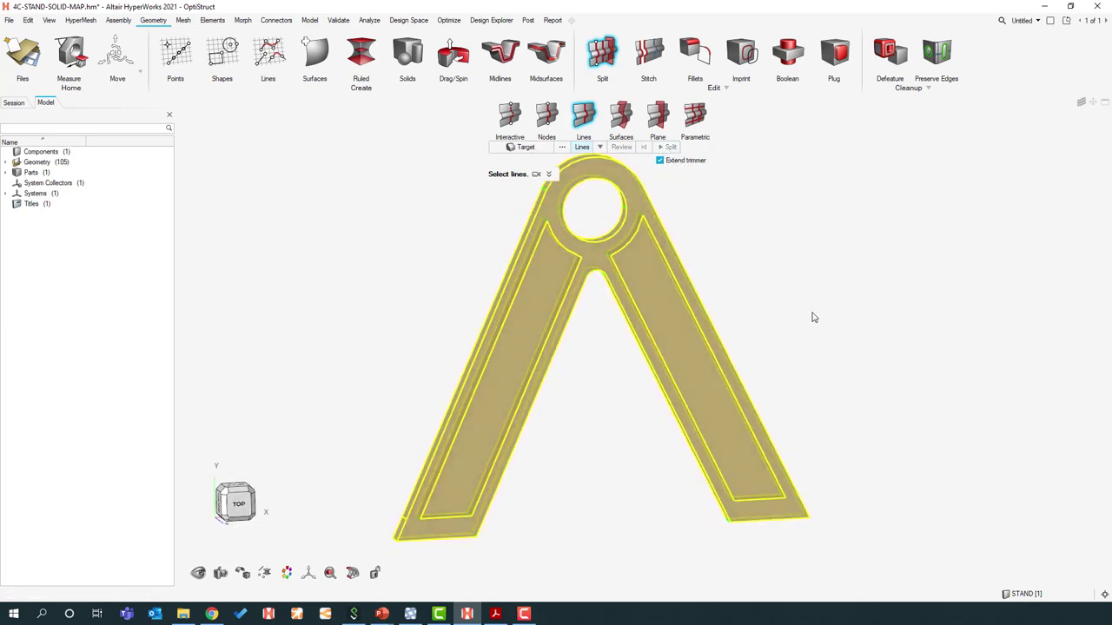
Step: Check that the web's two pocket panels and surrounding frame can be selected as separate solids
{"action": "left_click", "coordinate": [525, 147]}
{"action": "left_click", "coordinate": [550, 292]}
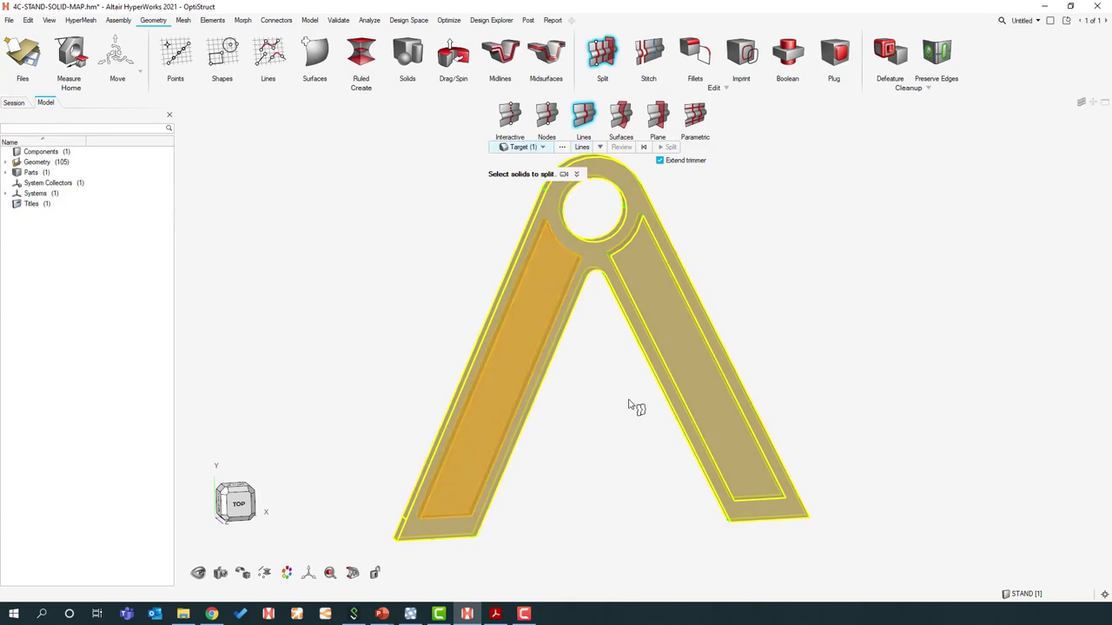
{"action": "left_click", "coordinate": [671, 330]}
{"action": "left_click", "coordinate": [594, 262]}
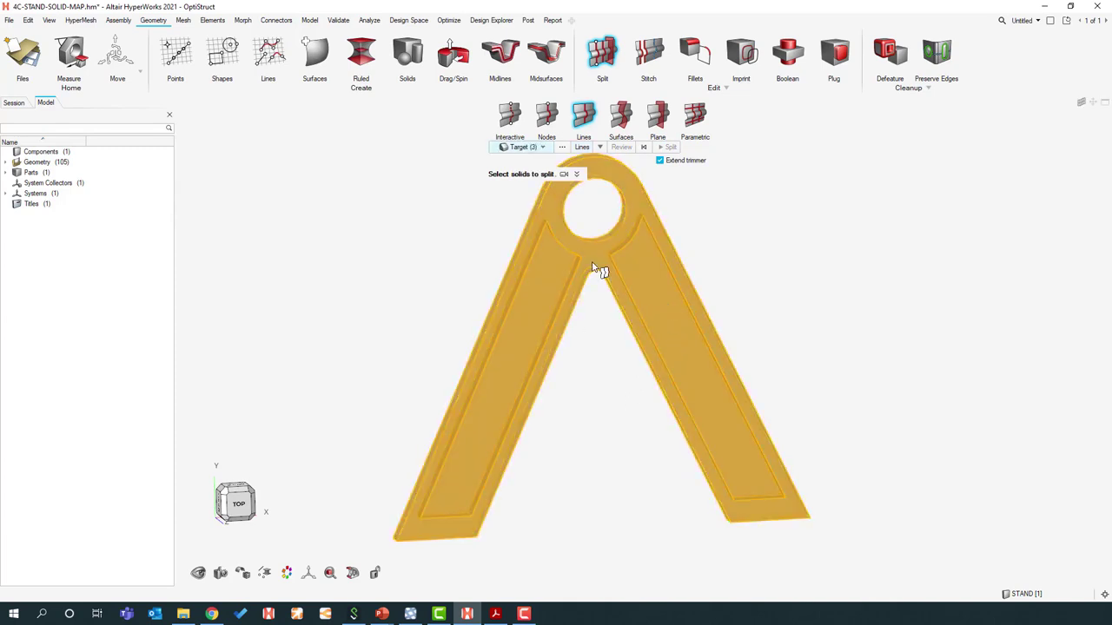
{"action": "left_click", "coordinate": [842, 284]}
{"action": "key", "text": "Escape"}
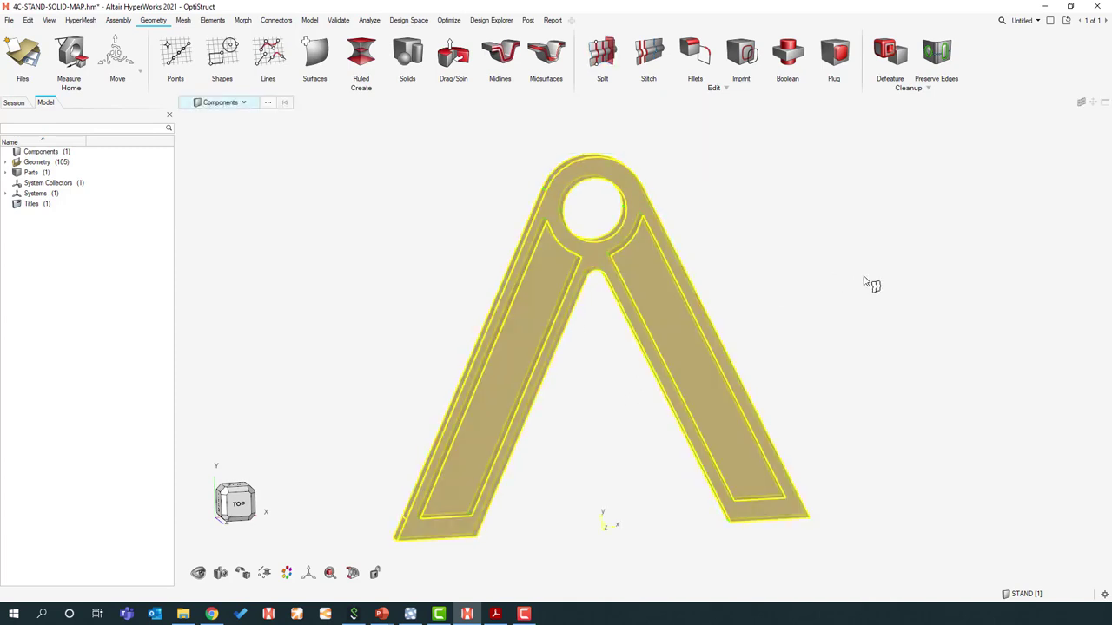
Step: Redisplay all components and find every mappable solid of the stand for solid map meshing
{"action": "key", "text": "a"}
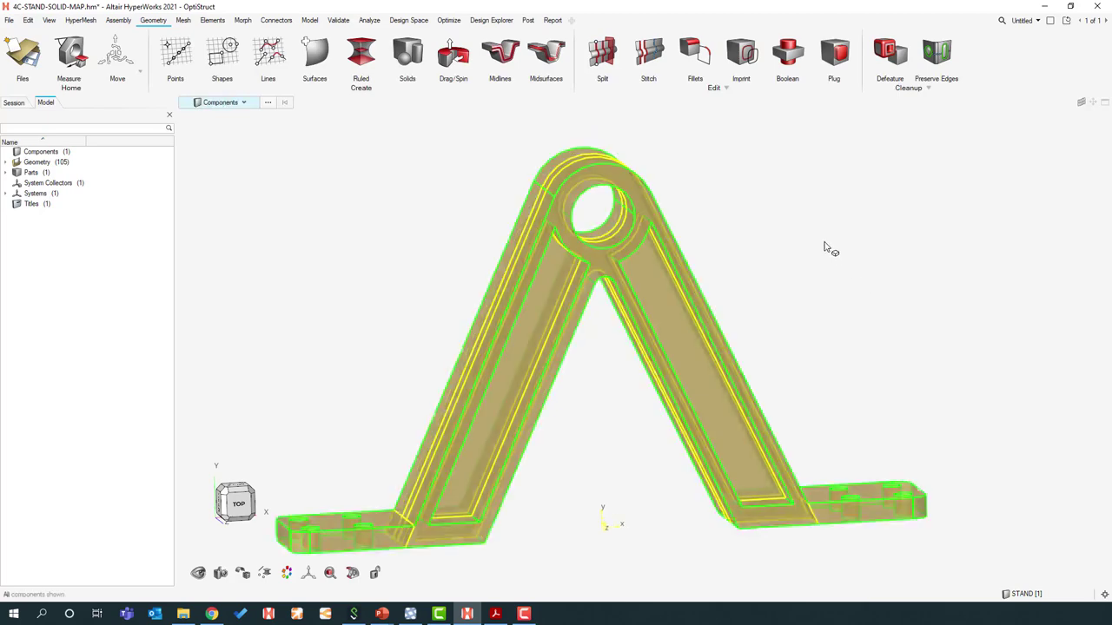
{"action": "middle_click_drag", "start_coordinate": [776, 325], "coordinate": [792, 324]}
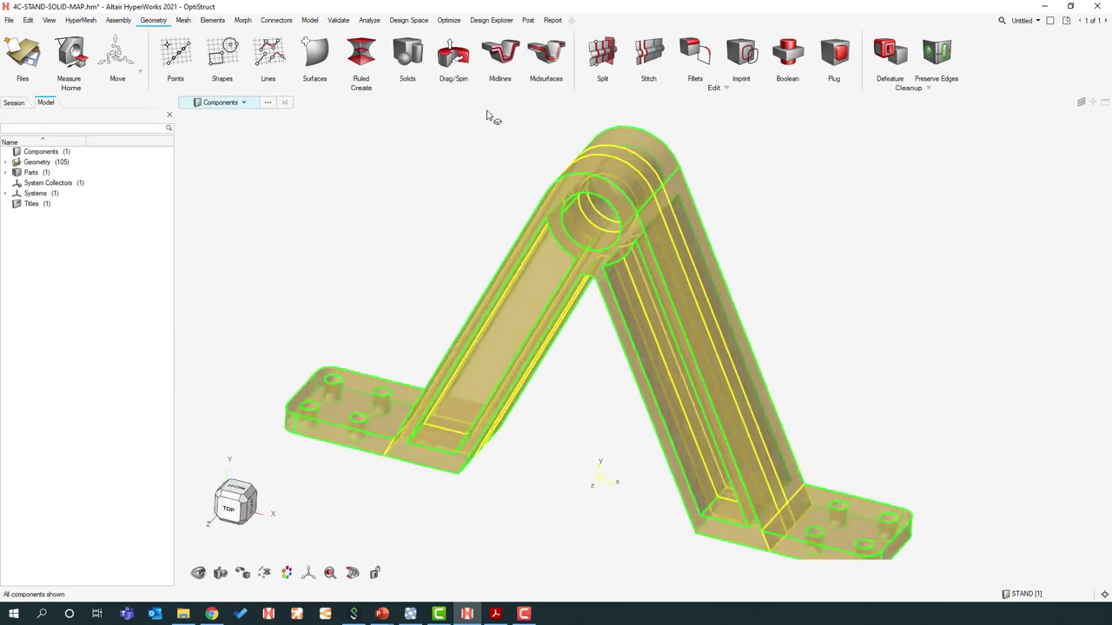
{"action": "left_click", "coordinate": [184, 21]}
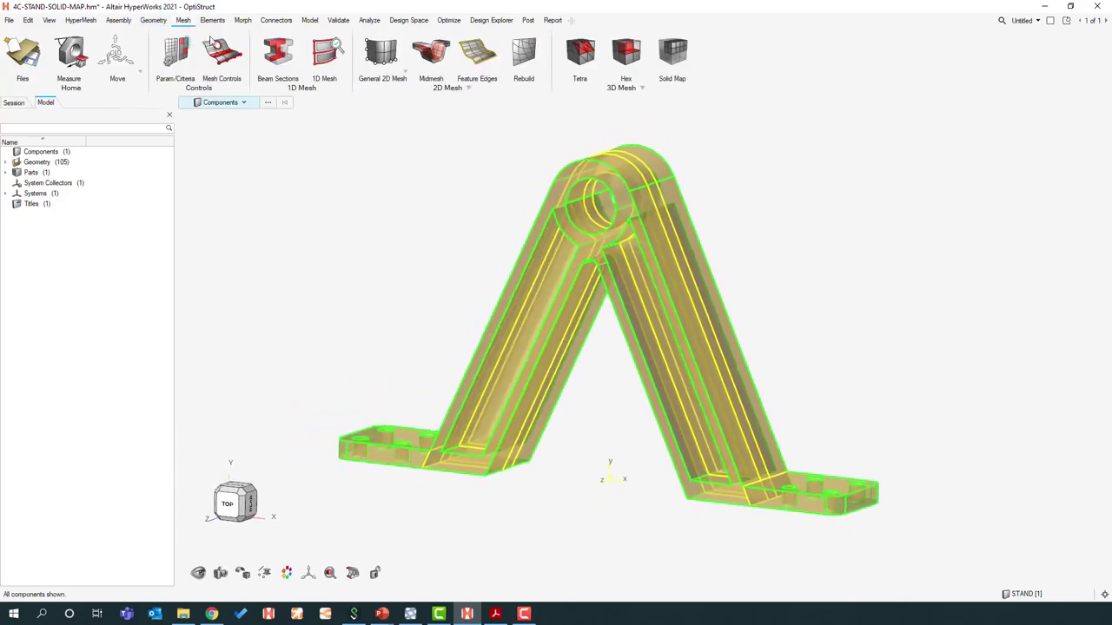
{"action": "left_click", "coordinate": [671, 53]}
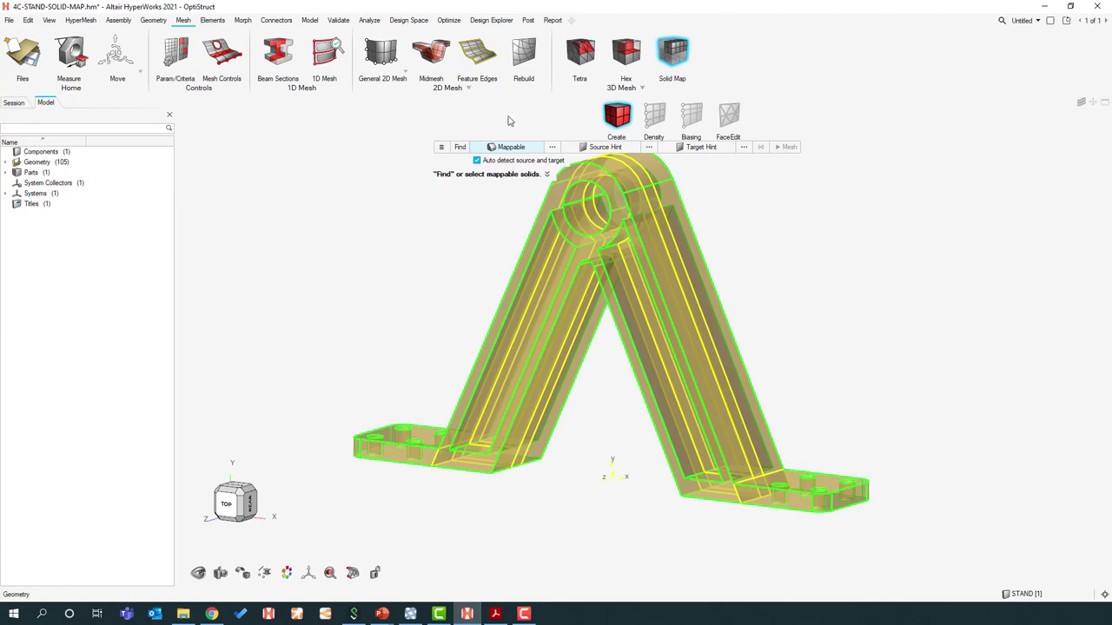
{"action": "left_click", "coordinate": [460, 146]}
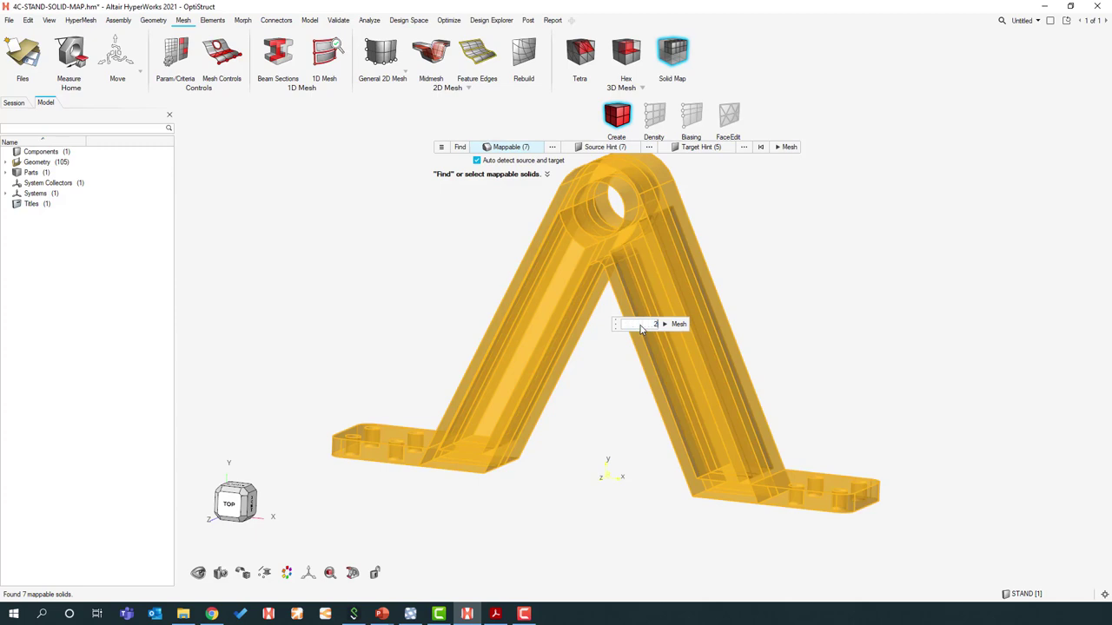
Step: Create the interactive source mesh on the mappable solids with a source element size of 2.5
{"action": "left_click", "coordinate": [441, 148]}
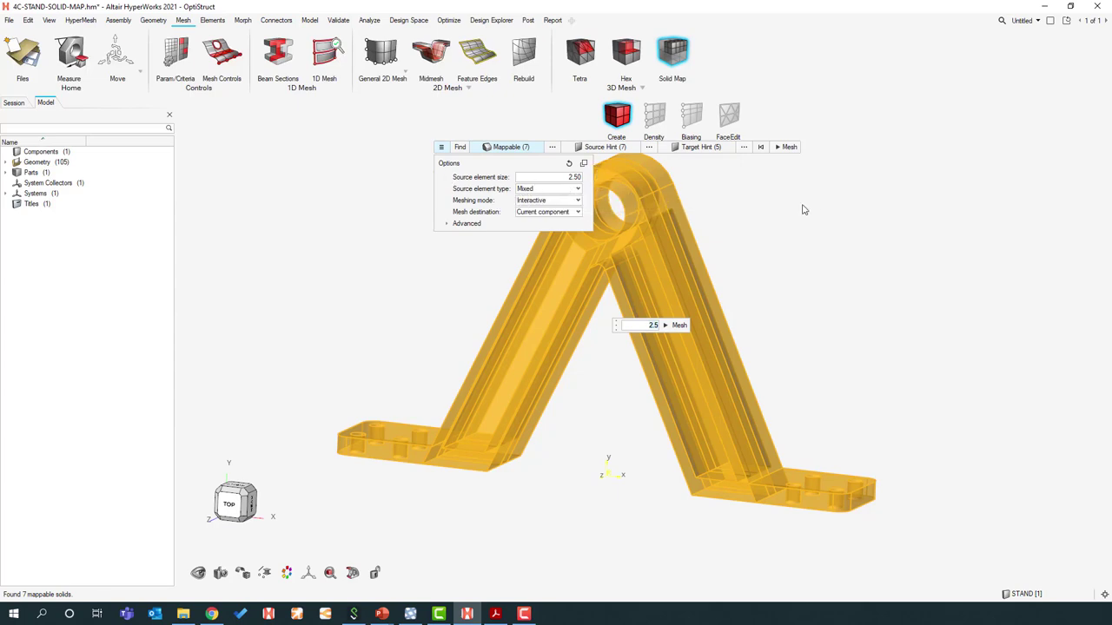
{"action": "left_click", "coordinate": [784, 238]}
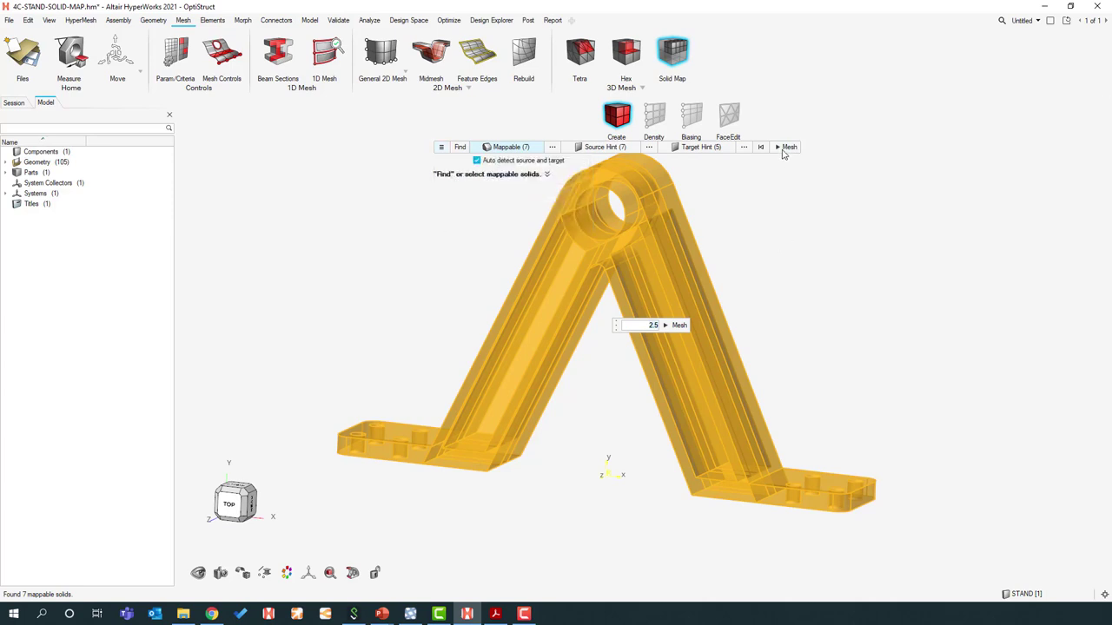
{"action": "left_click", "coordinate": [784, 148]}
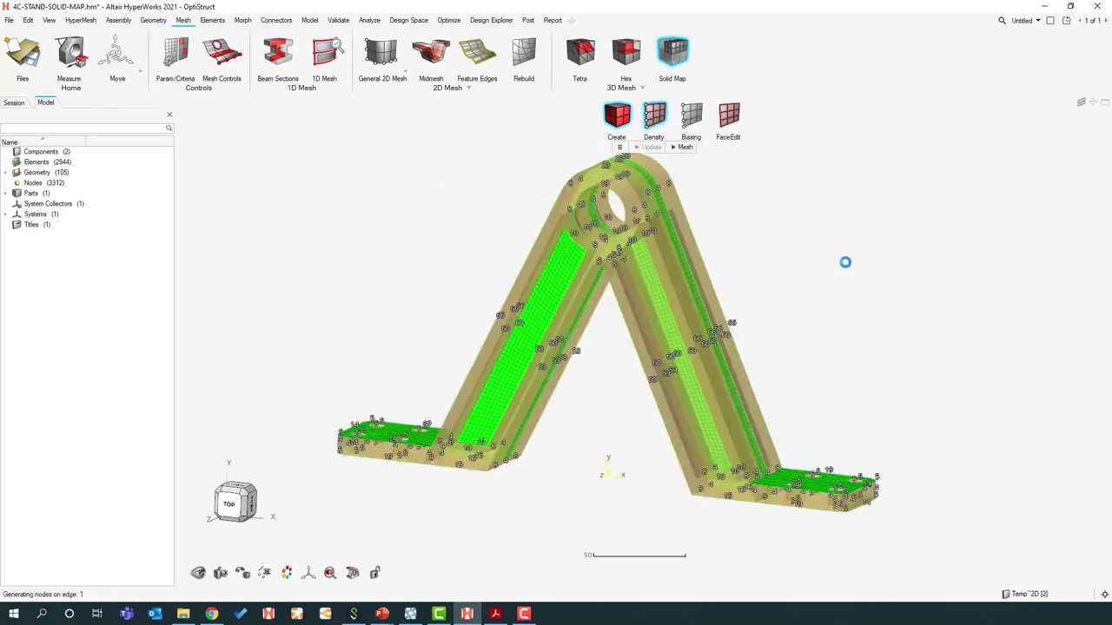
Step: Edit the source face on the left foot plate's upper side to use the Quads only element type
{"action": "middle_click_drag", "start_coordinate": [573, 330], "coordinate": [341, 443]}
{"action": "right_click_drag", "start_coordinate": [341, 443], "coordinate": [344, 414]}
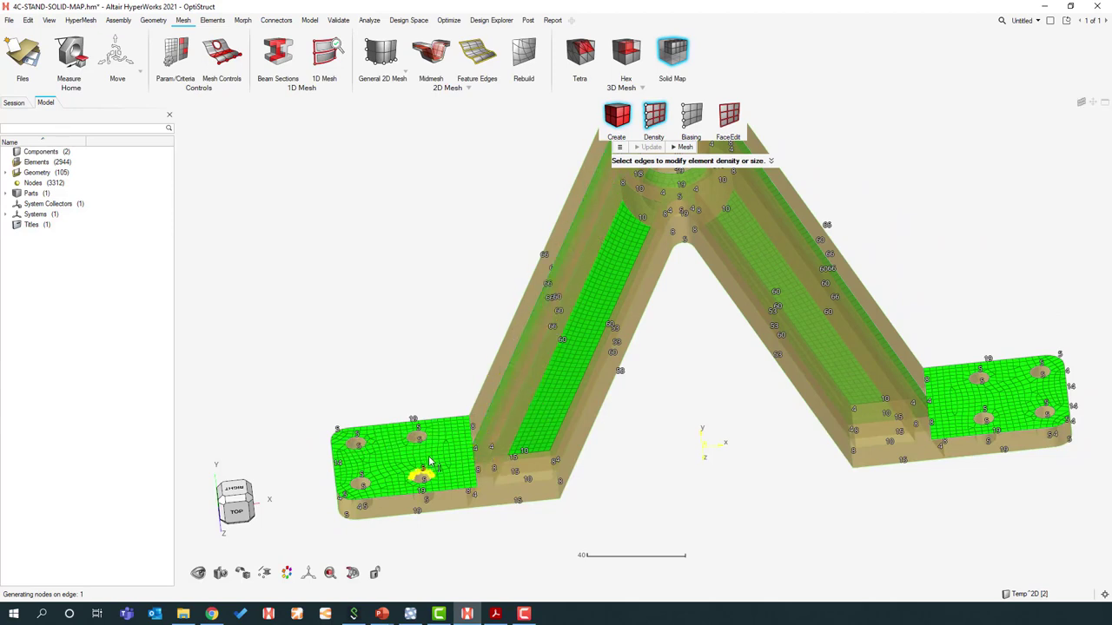
{"action": "middle_click_drag", "start_coordinate": [399, 487], "coordinate": [350, 488]}
{"action": "middle_click_drag", "start_coordinate": [491, 482], "coordinate": [531, 426]}
{"action": "right_click_drag", "start_coordinate": [531, 429], "coordinate": [566, 428]}
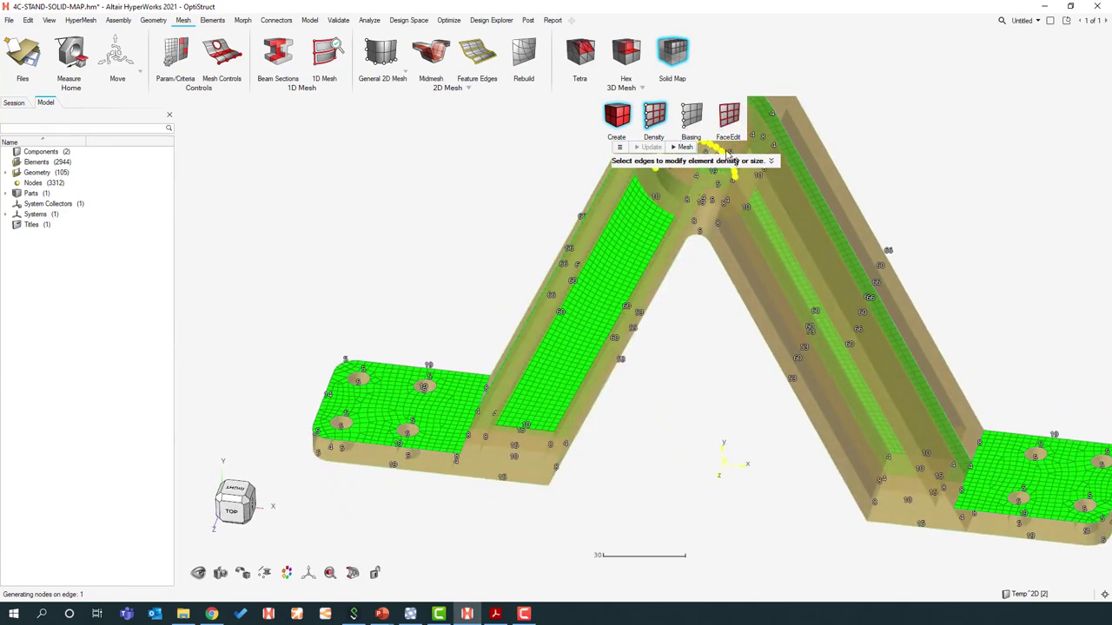
{"action": "left_click", "coordinate": [730, 119]}
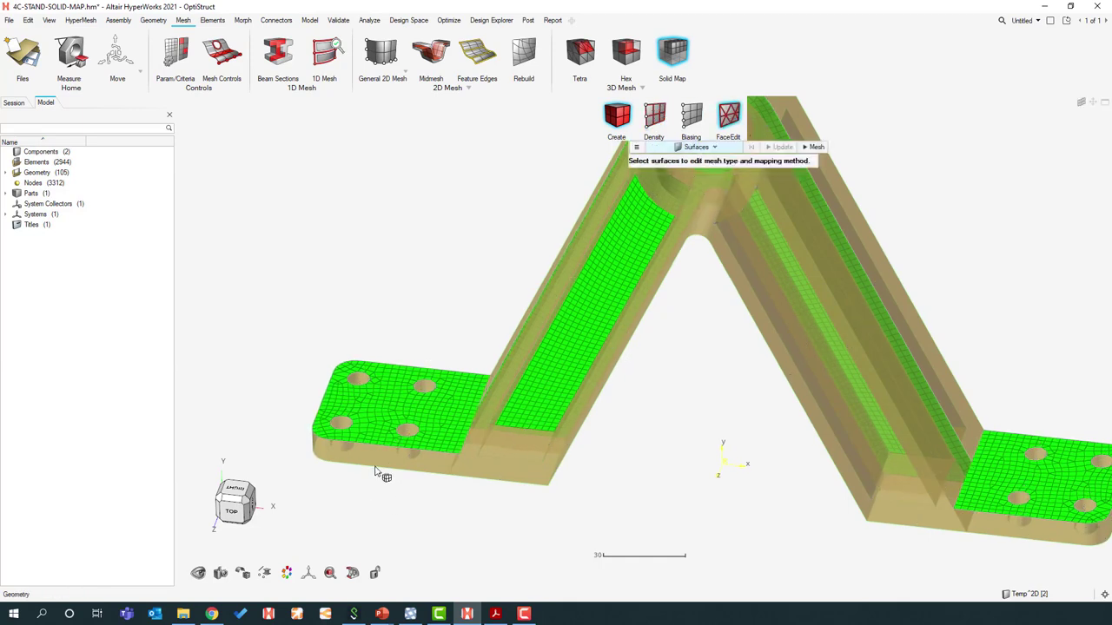
{"action": "right_click_drag", "start_coordinate": [376, 470], "coordinate": [352, 421]}
{"action": "left_click", "coordinate": [362, 413]}
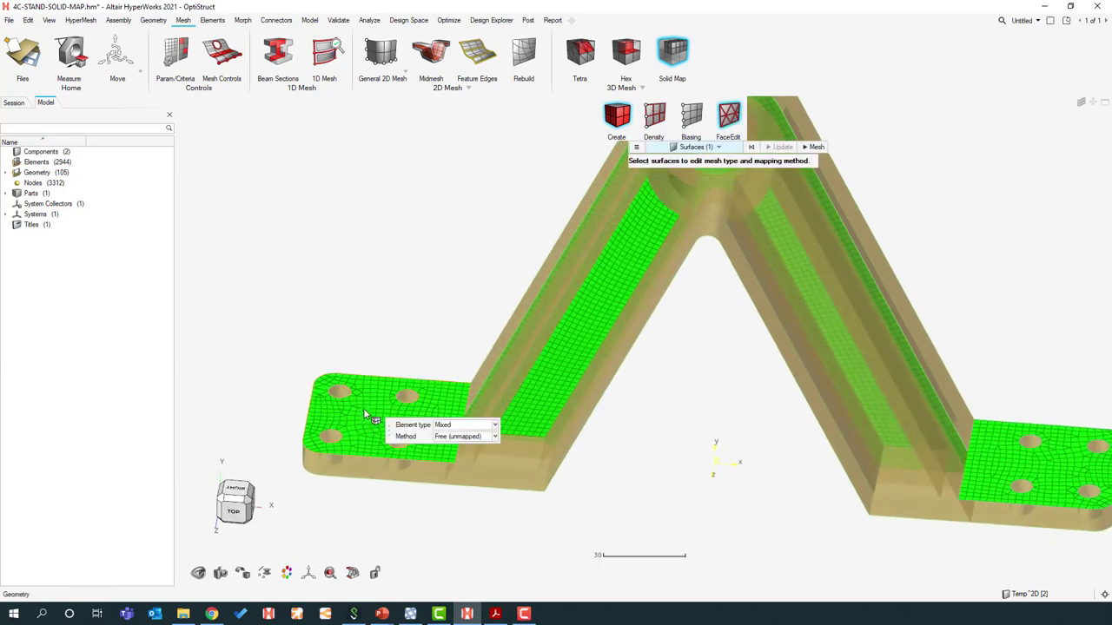
{"action": "left_click", "coordinate": [464, 428]}
{"action": "left_click", "coordinate": [458, 468]}
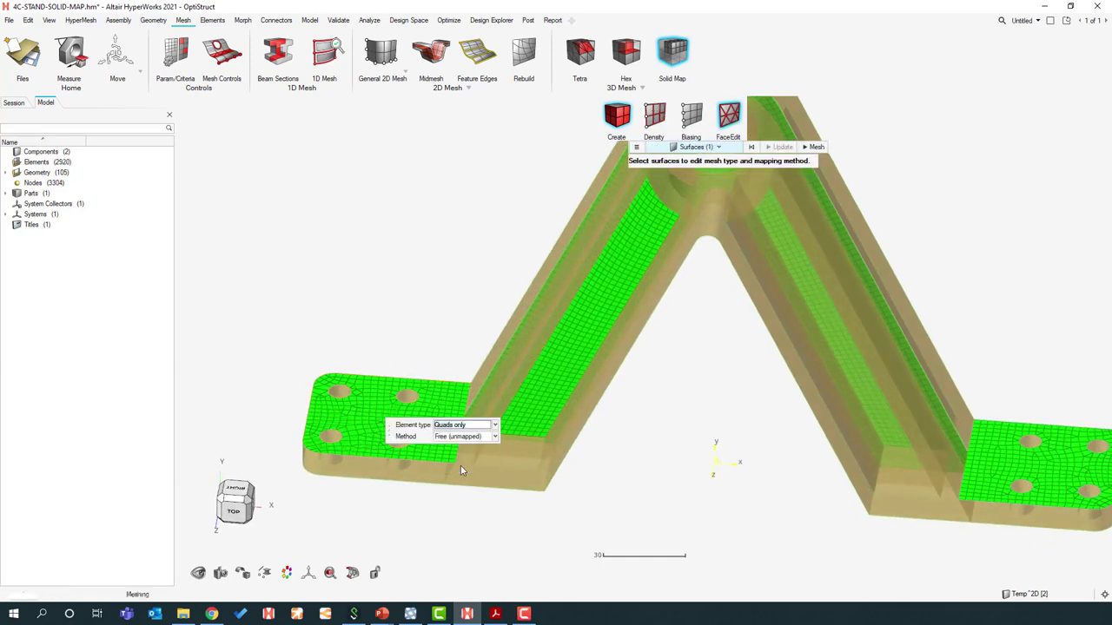
Step: Select all source surfaces of the stand together and set their element type to Quads only
{"action": "key", "text": "t"}
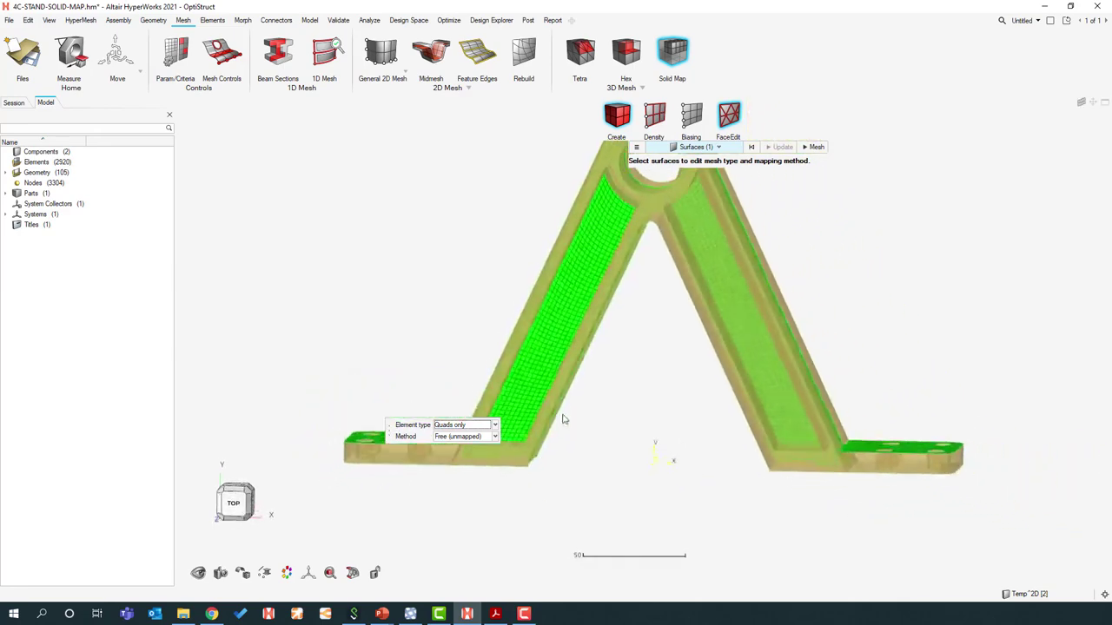
{"action": "left_click_drag", "start_coordinate": [447, 184], "coordinate": [816, 414]}
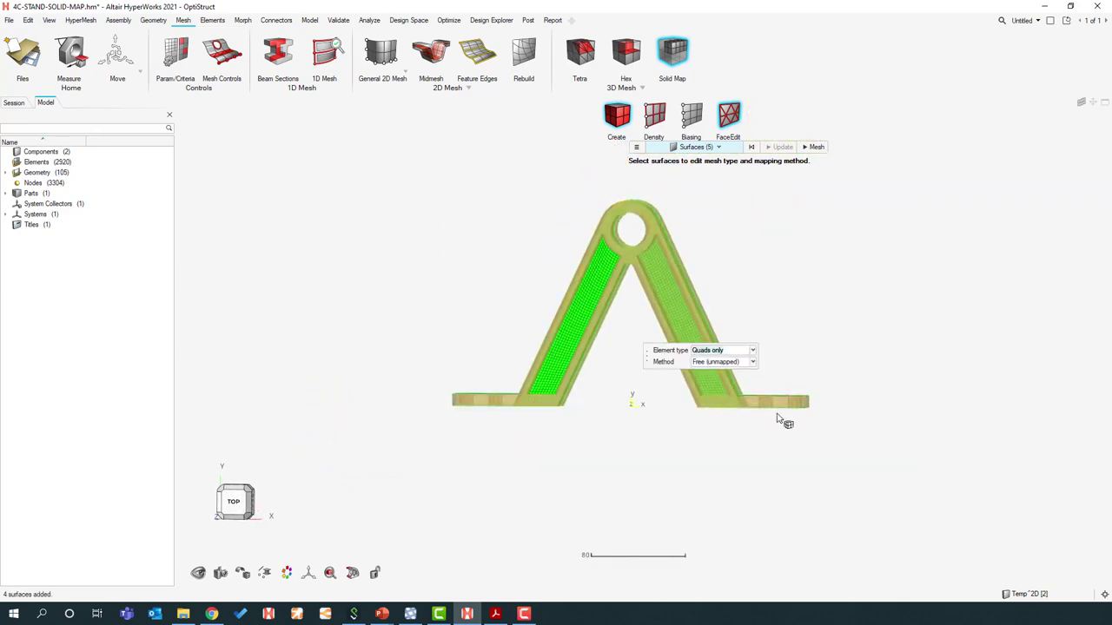
{"action": "left_click", "coordinate": [750, 351]}
{"action": "left_click", "coordinate": [709, 393]}
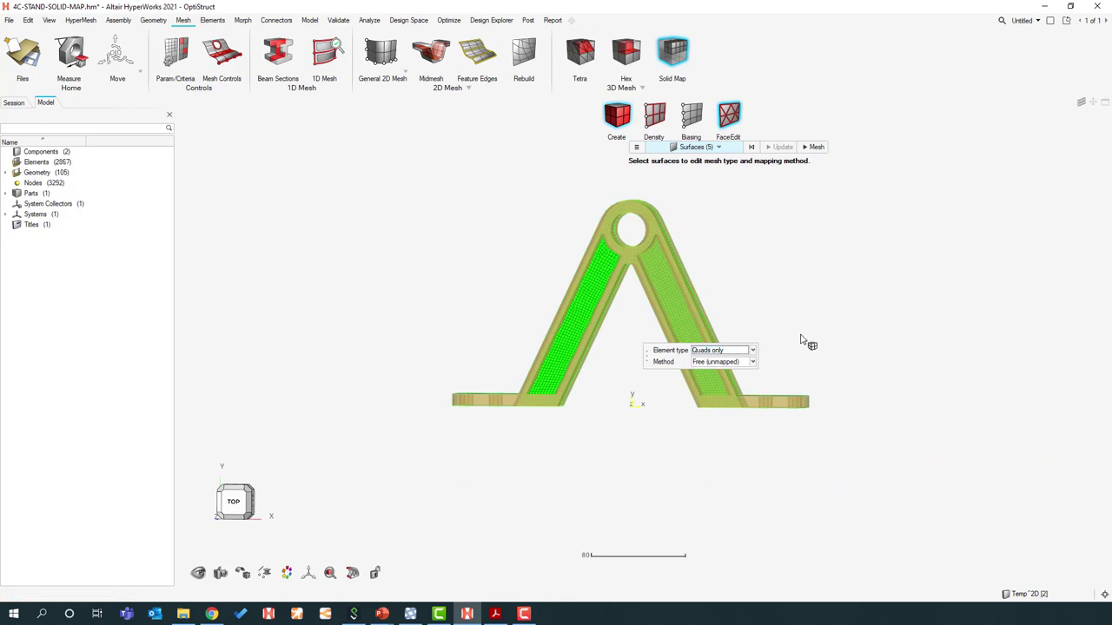
Step: Generate the solid map mesh from the edited source faces and close the meshing tool
{"action": "middle_click_drag", "start_coordinate": [807, 342], "coordinate": [816, 144]}
{"action": "left_click", "coordinate": [813, 148]}
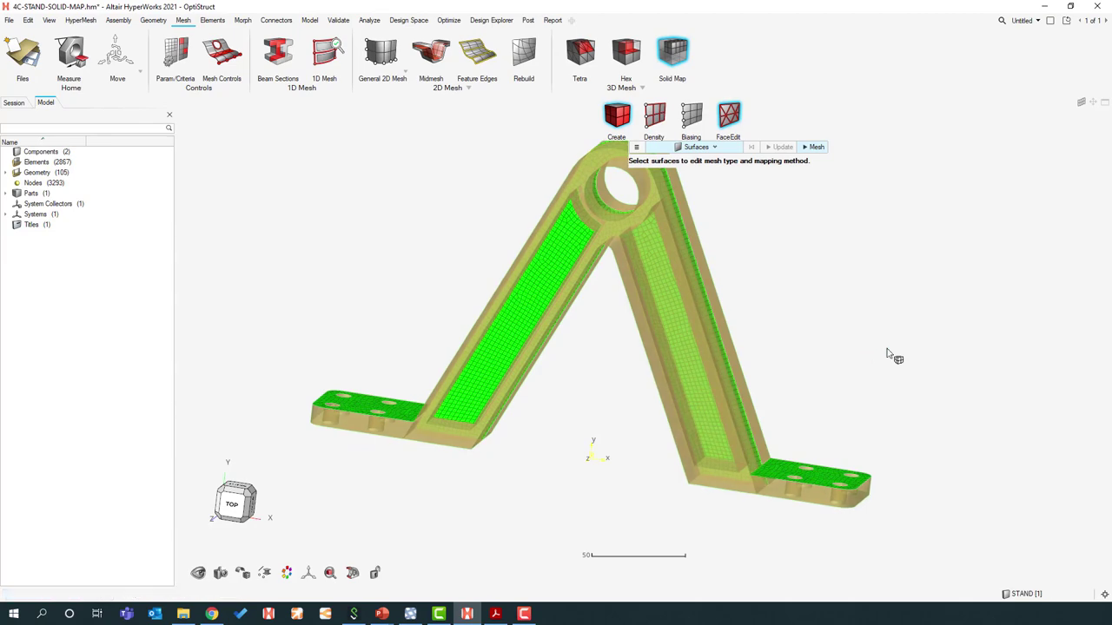
{"action": "middle_click_drag", "start_coordinate": [863, 370], "coordinate": [809, 344]}
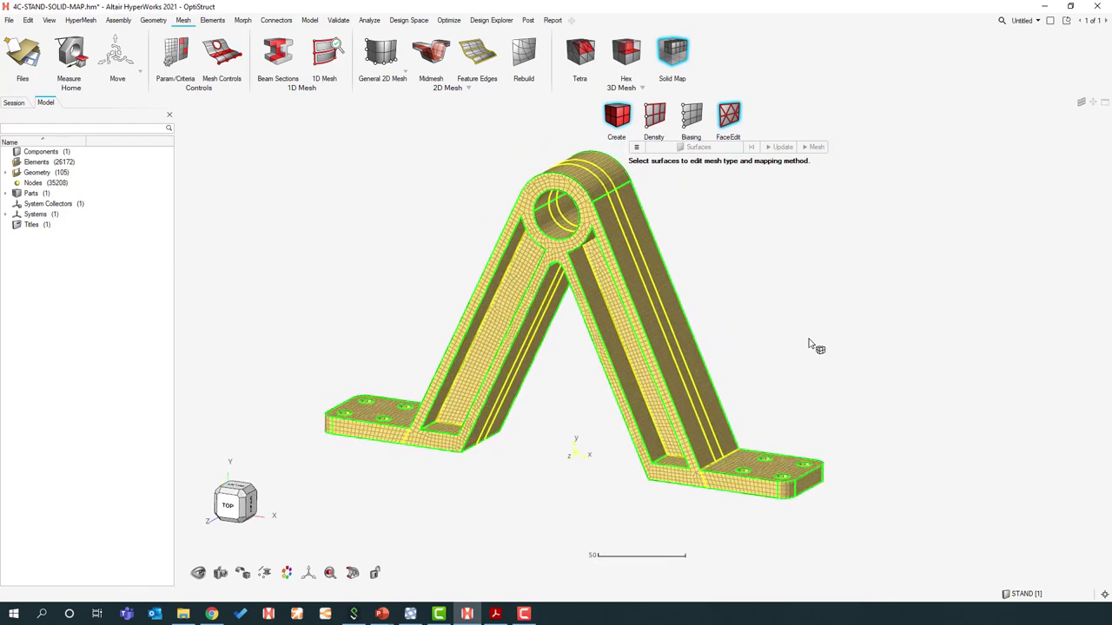
{"action": "key", "text": "Escape"}
Step: Switch the geometry and element display so that only the stand's solid mesh is shown for inspection
{"action": "key", "text": "g"}
{"action": "key", "text": "g"}
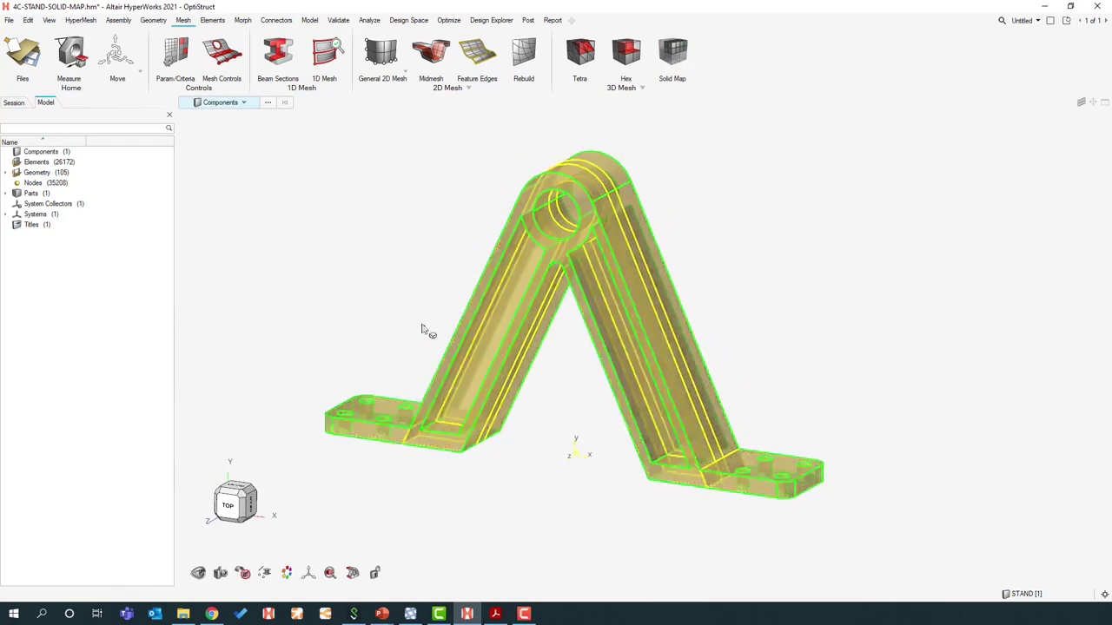
{"action": "middle_click_drag", "start_coordinate": [519, 464], "coordinate": [849, 362]}
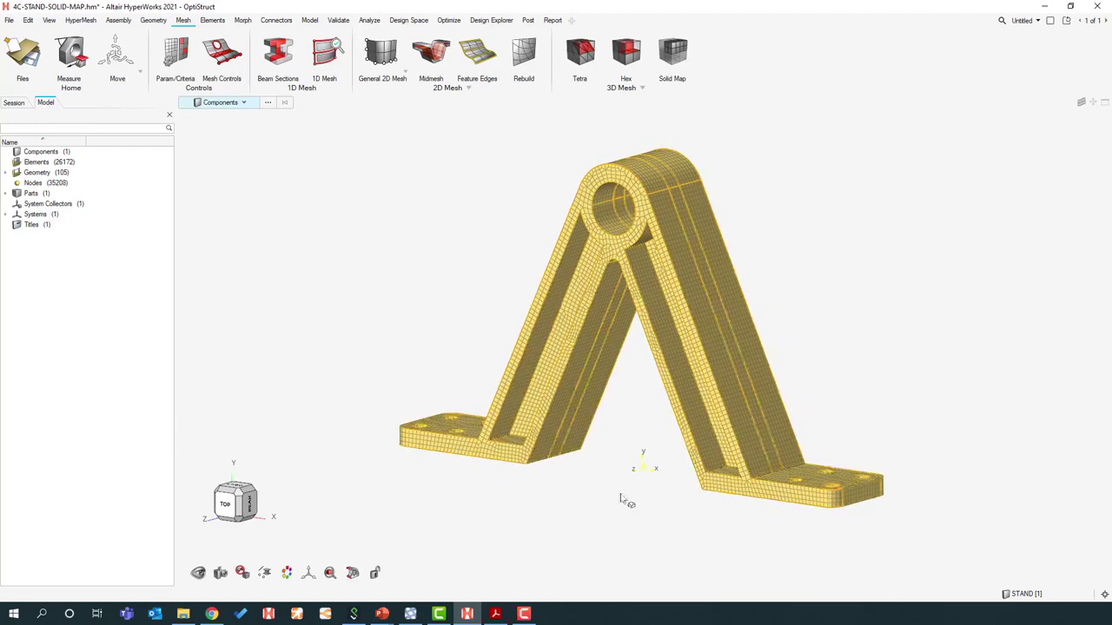
{"action": "left_click", "coordinate": [288, 573]}
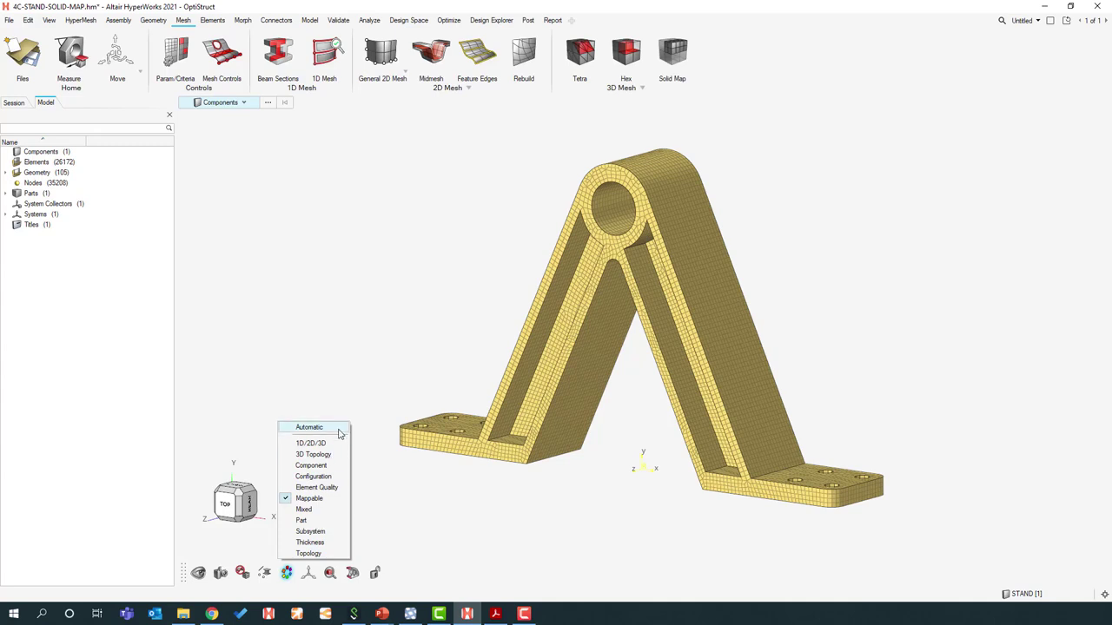
{"action": "left_click", "coordinate": [527, 178]}
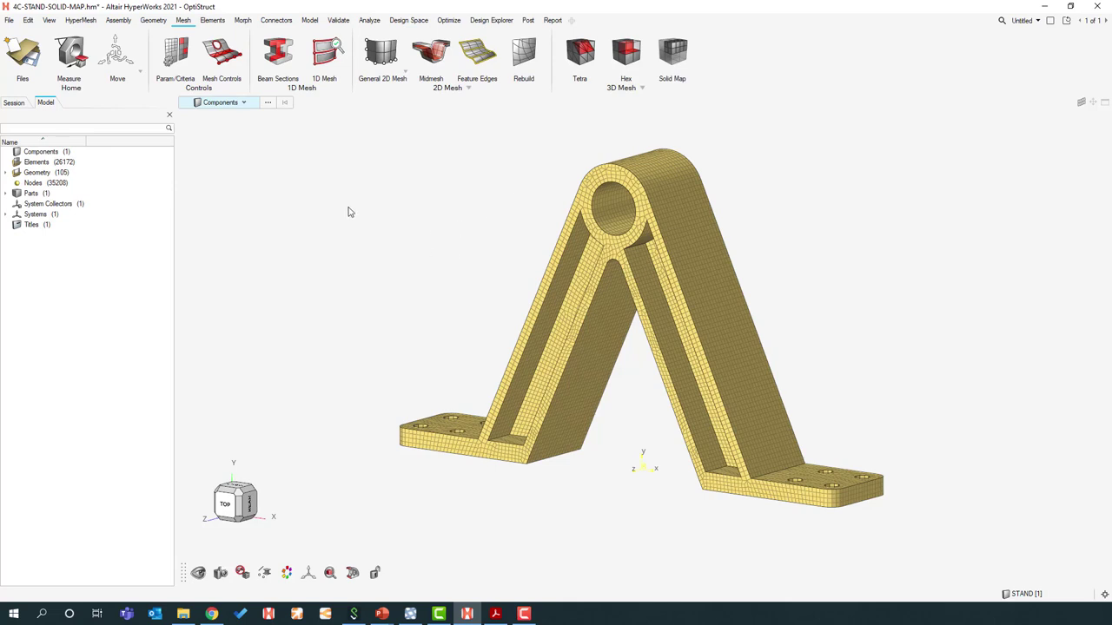
{"action": "middle_click_drag", "start_coordinate": [257, 188], "coordinate": [481, 312]}
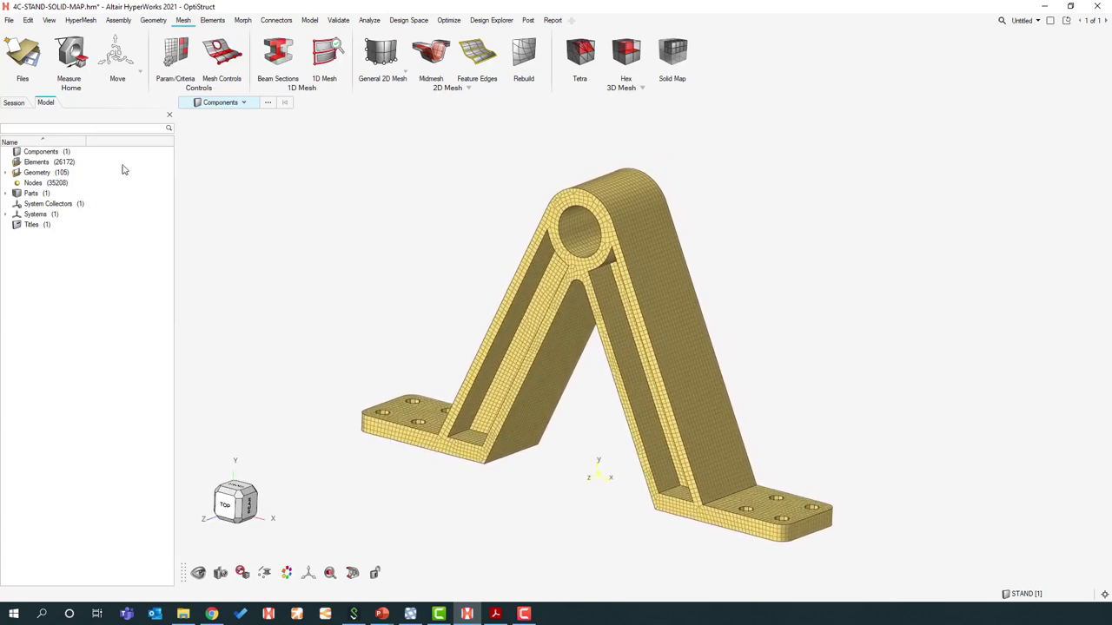
Step: Start a new model without saving the stand and import Brick.SLDPRT from the HWx_Webinar folder
{"action": "left_click", "coordinate": [15, 49]}
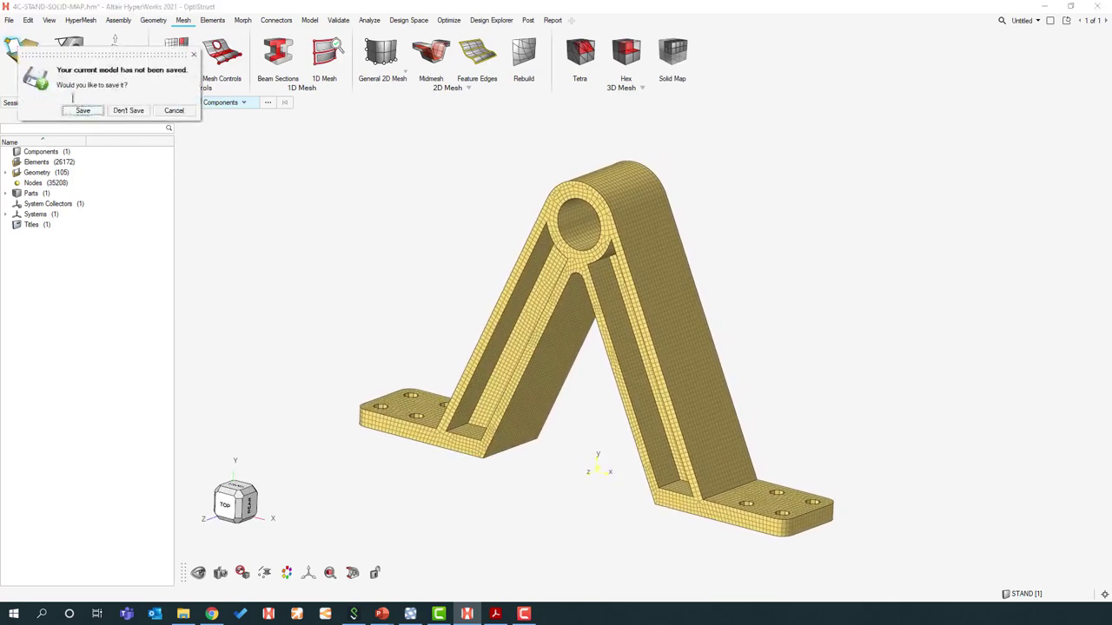
{"action": "left_click", "coordinate": [141, 112]}
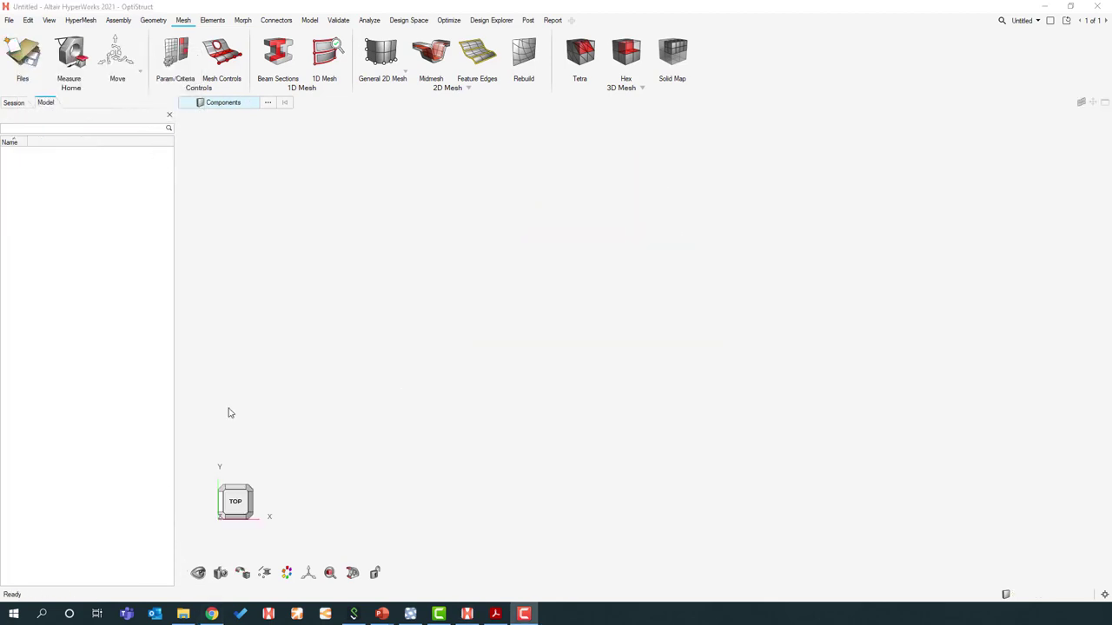
{"action": "left_click", "coordinate": [183, 614]}
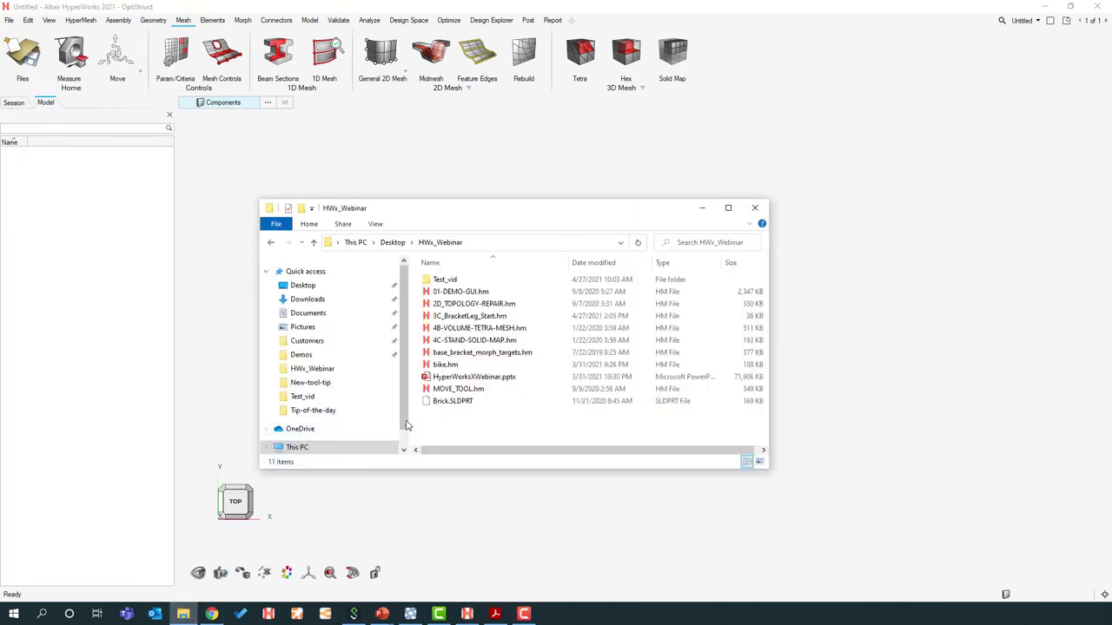
{"action": "left_click_drag", "start_coordinate": [446, 404], "coordinate": [827, 360]}
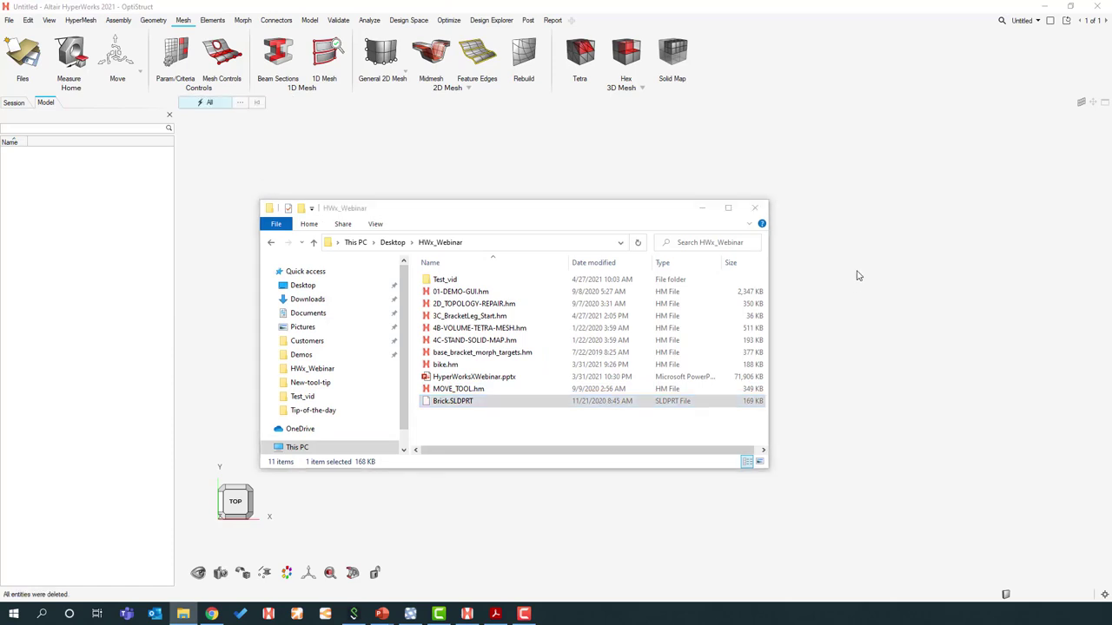
{"action": "left_click", "coordinate": [479, 338]}
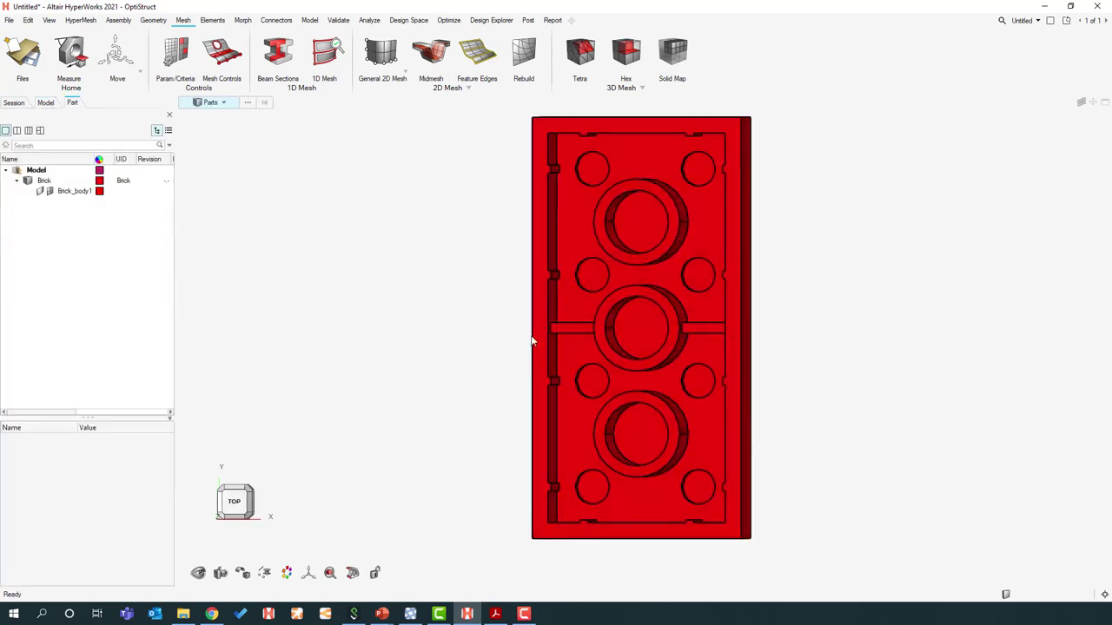
Step: Split the brick solid with a plane lying on its upper face so that all eight studs separate from the body
{"action": "middle_click_drag", "start_coordinate": [533, 341], "coordinate": [769, 252]}
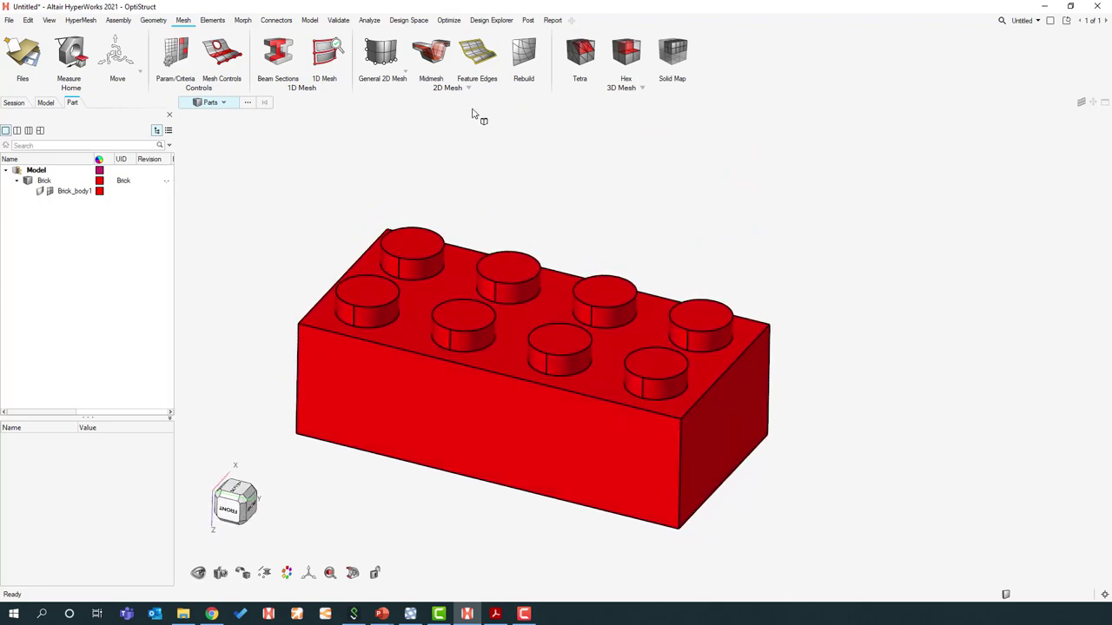
{"action": "left_click", "coordinate": [148, 21]}
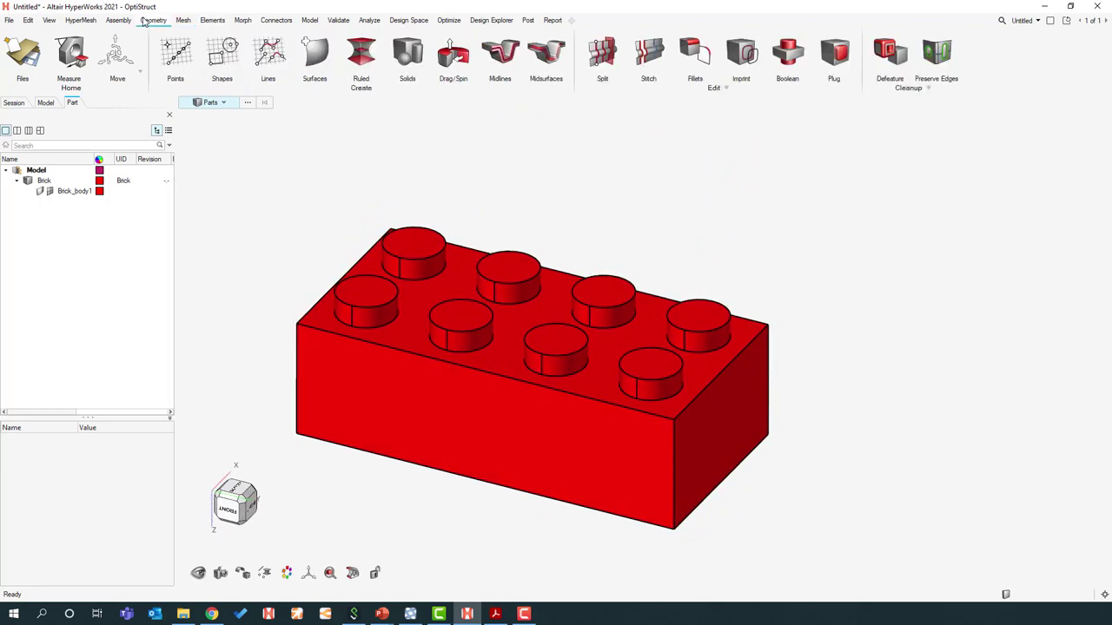
{"action": "left_click", "coordinate": [603, 52]}
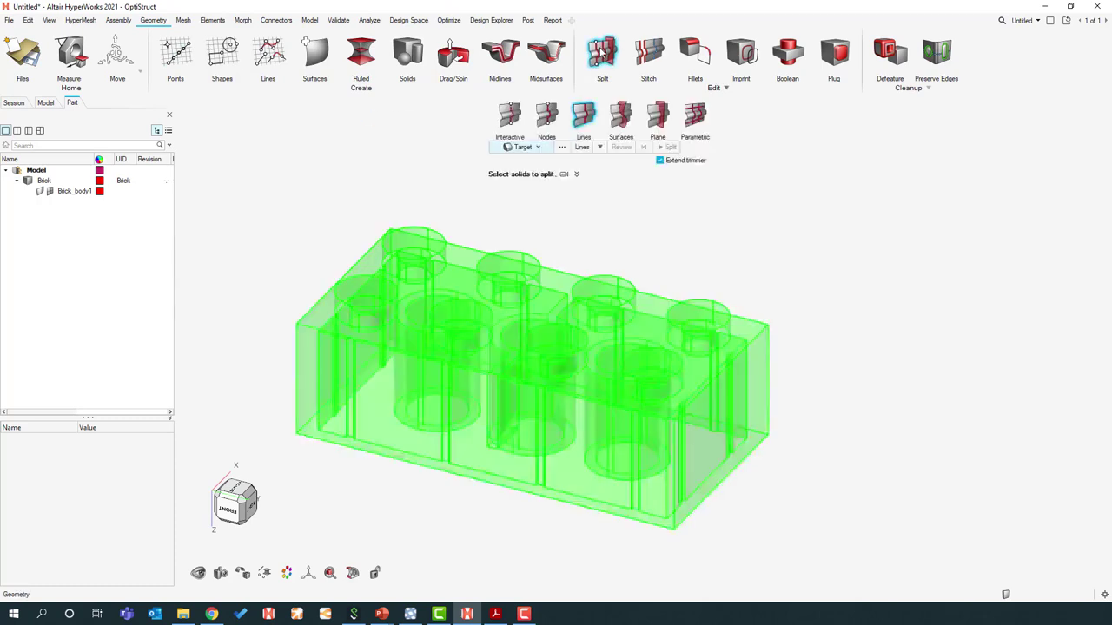
{"action": "left_click", "coordinate": [615, 118]}
{"action": "left_click", "coordinate": [617, 117]}
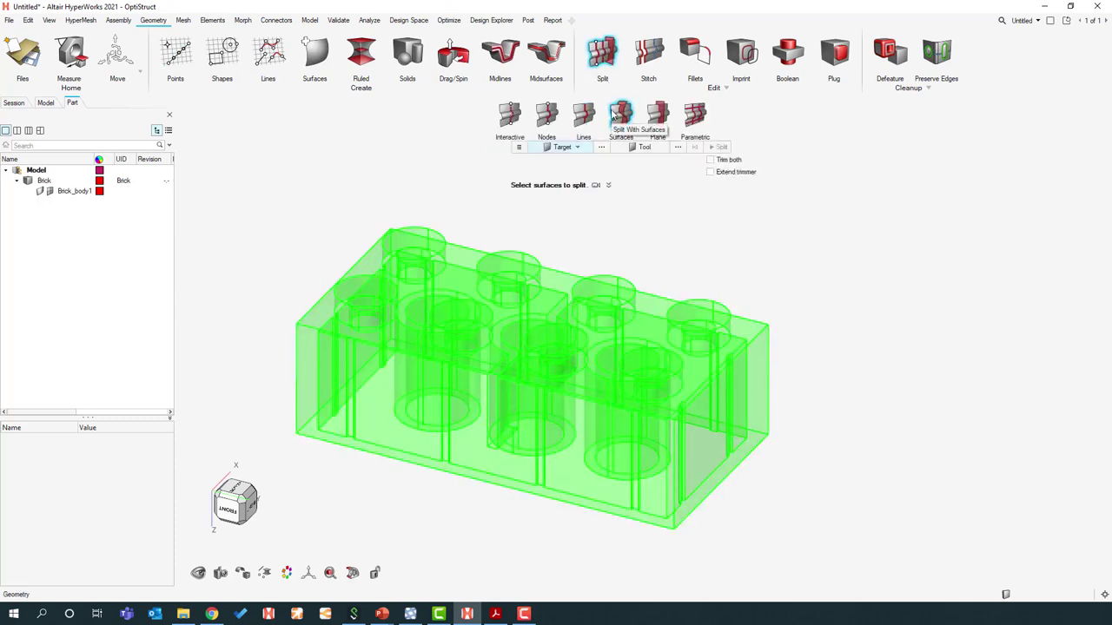
{"action": "left_click", "coordinate": [659, 120]}
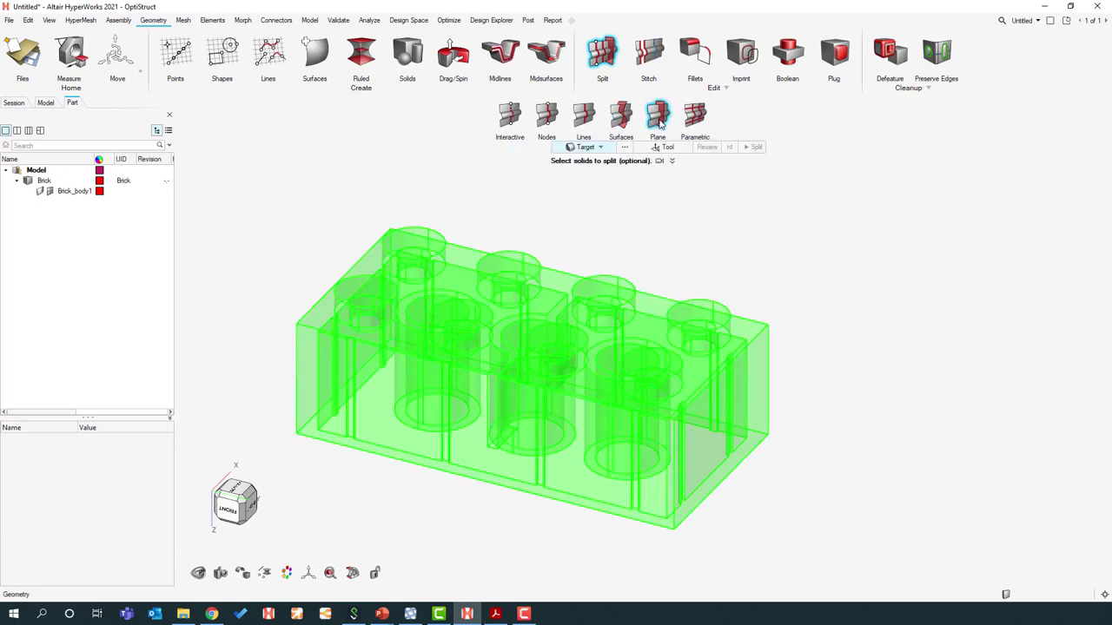
{"action": "left_click", "coordinate": [671, 338]}
{"action": "middle_click", "coordinate": [717, 238]}
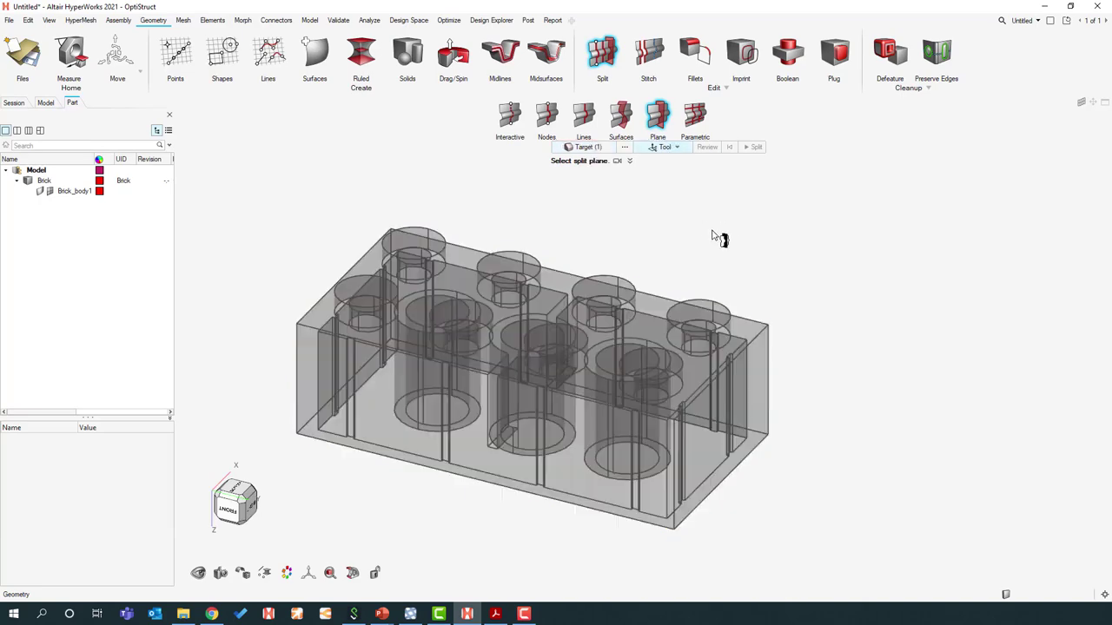
{"action": "scroll", "coordinate": [744, 338], "scroll_direction": "up", "scroll_amount": 3}
{"action": "left_click", "coordinate": [752, 334]}
{"action": "scroll", "coordinate": [752, 334], "scroll_direction": "down", "scroll_amount": 3}
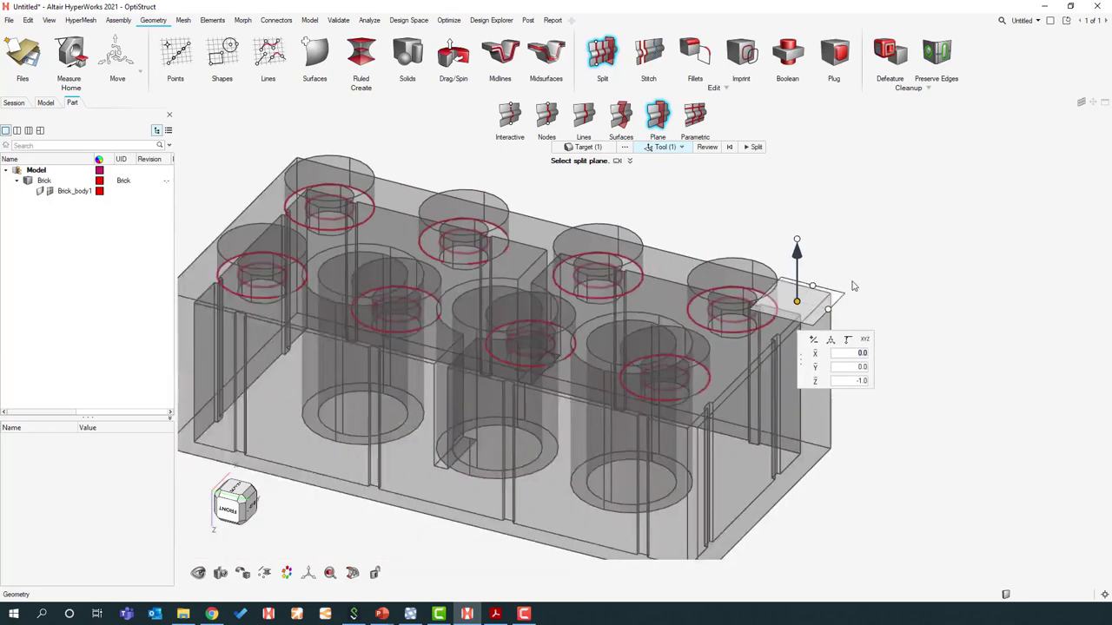
{"action": "right_click_drag", "start_coordinate": [779, 317], "coordinate": [729, 191]}
{"action": "left_click", "coordinate": [752, 147]}
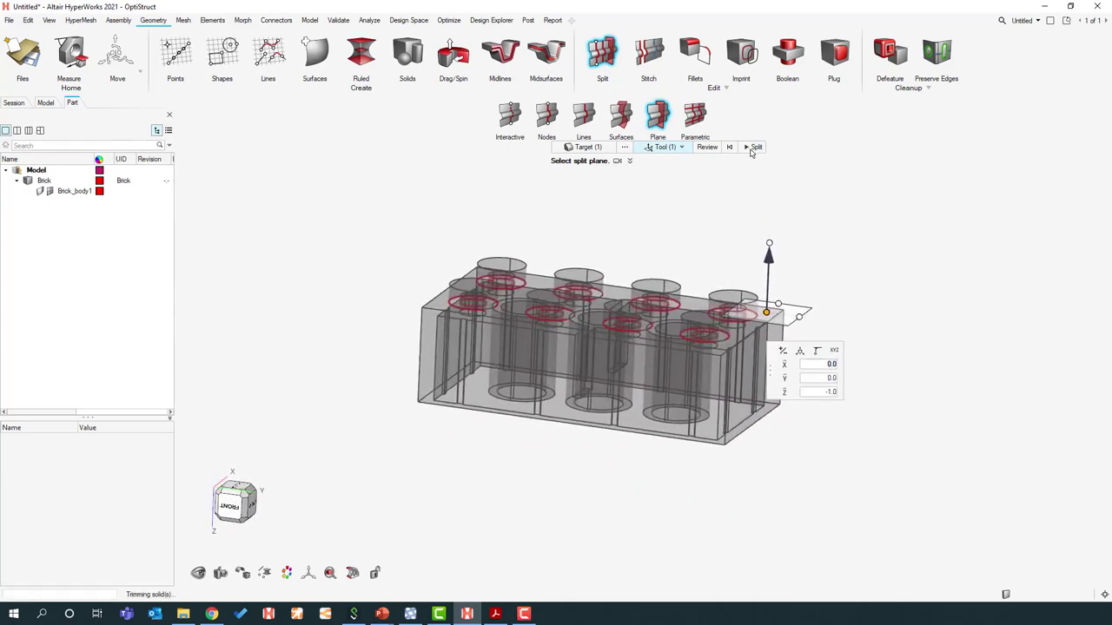
{"action": "middle_click_drag", "start_coordinate": [852, 272], "coordinate": [825, 287]}
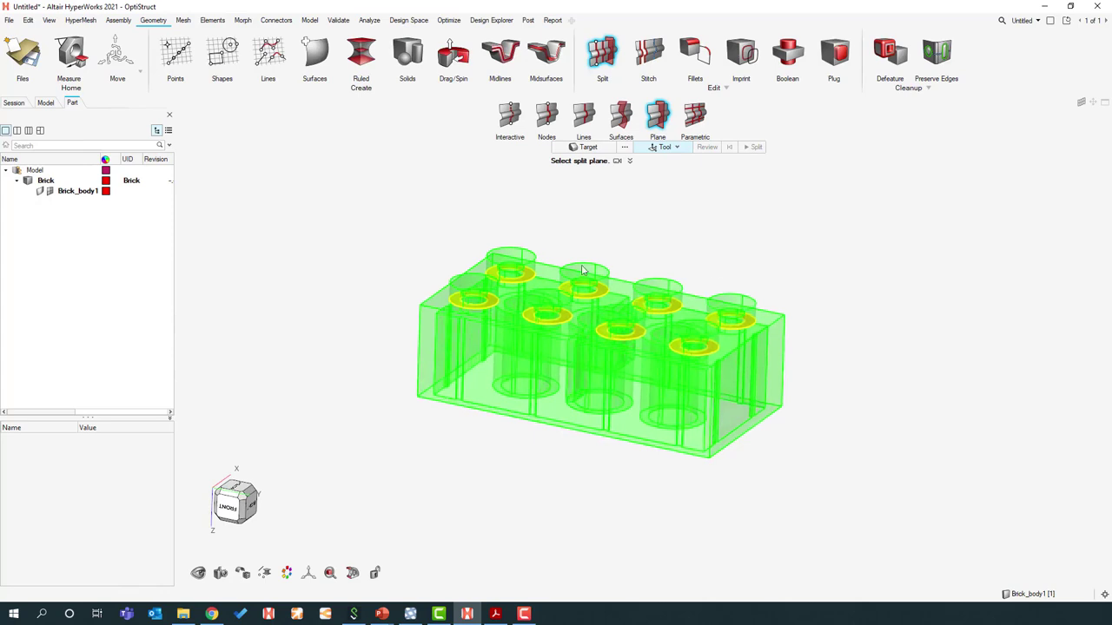
Step: Isolate the separated stud at the brick's rear left corner to check it as a solid, and redisplay all solids
{"action": "key", "text": "Escape"}
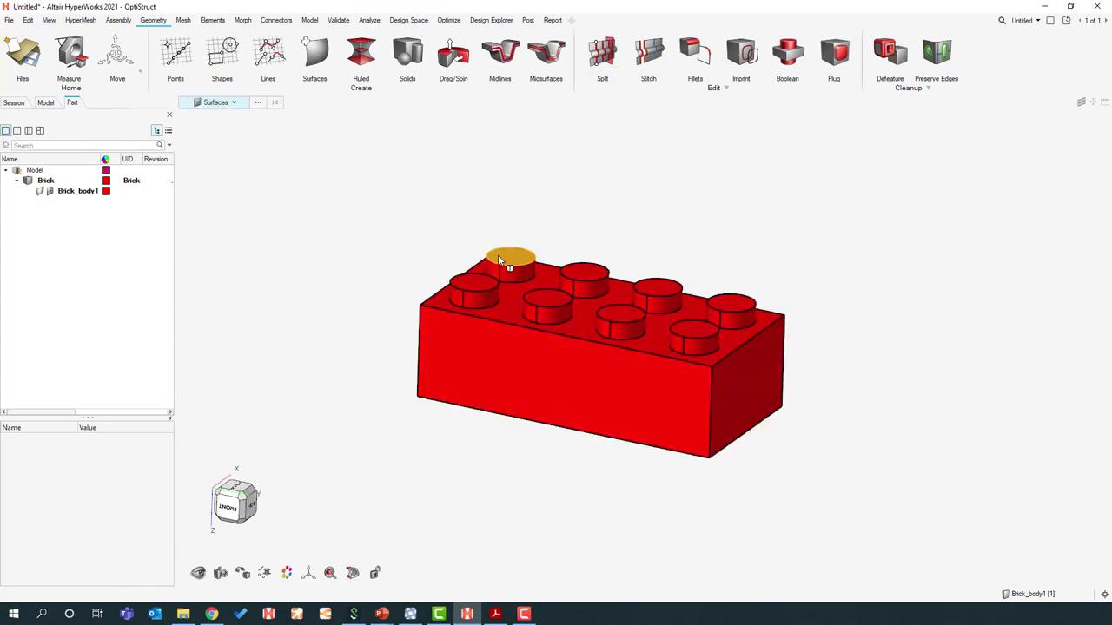
{"action": "left_click", "coordinate": [499, 258]}
{"action": "key", "text": "i"}
{"action": "left_click", "coordinate": [402, 242]}
{"action": "key", "text": "a"}
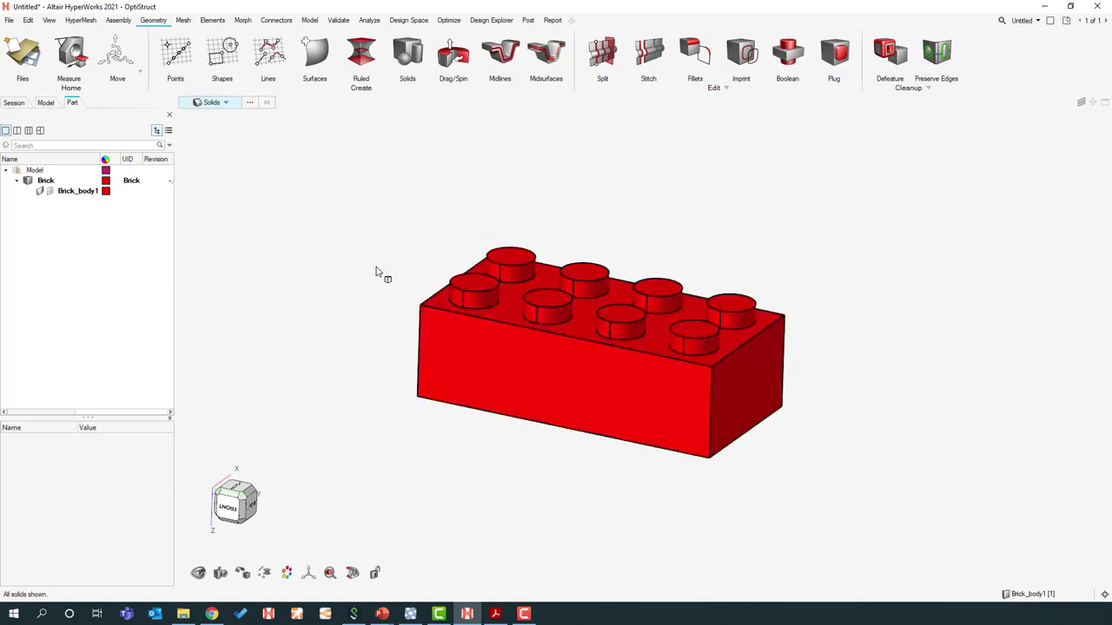
Step: Undo the plane split of the brick and check by selection that the studs and body form one solid
{"action": "key", "text": "ctrl+z"}
{"action": "key", "text": "ctrl+z"}
{"action": "key", "text": "ctrl+z"}
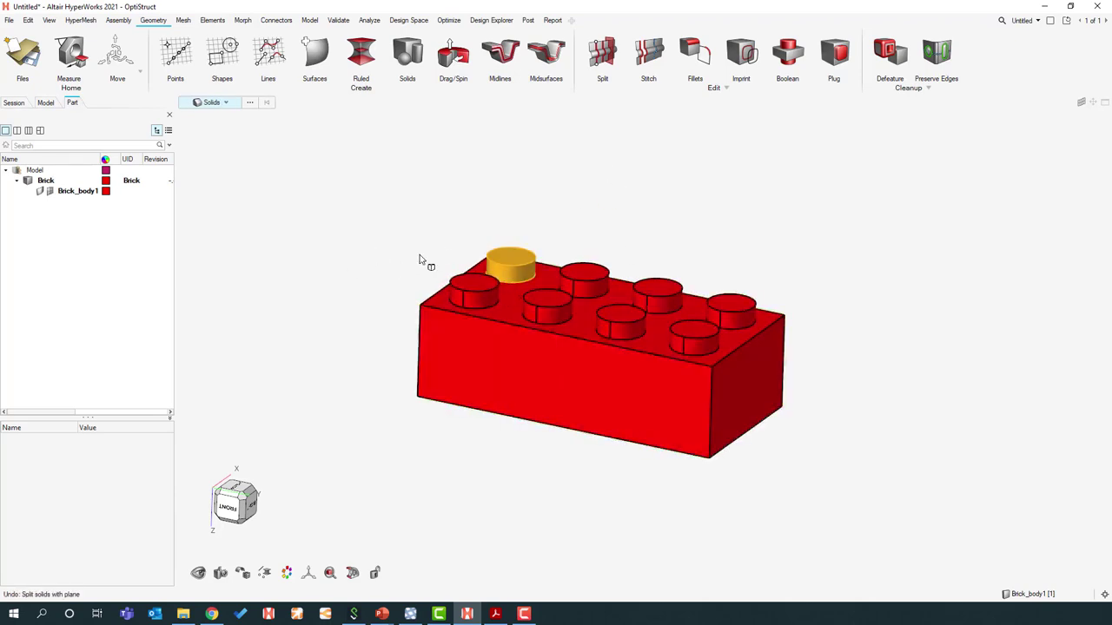
{"action": "key", "text": "ctrl+z"}
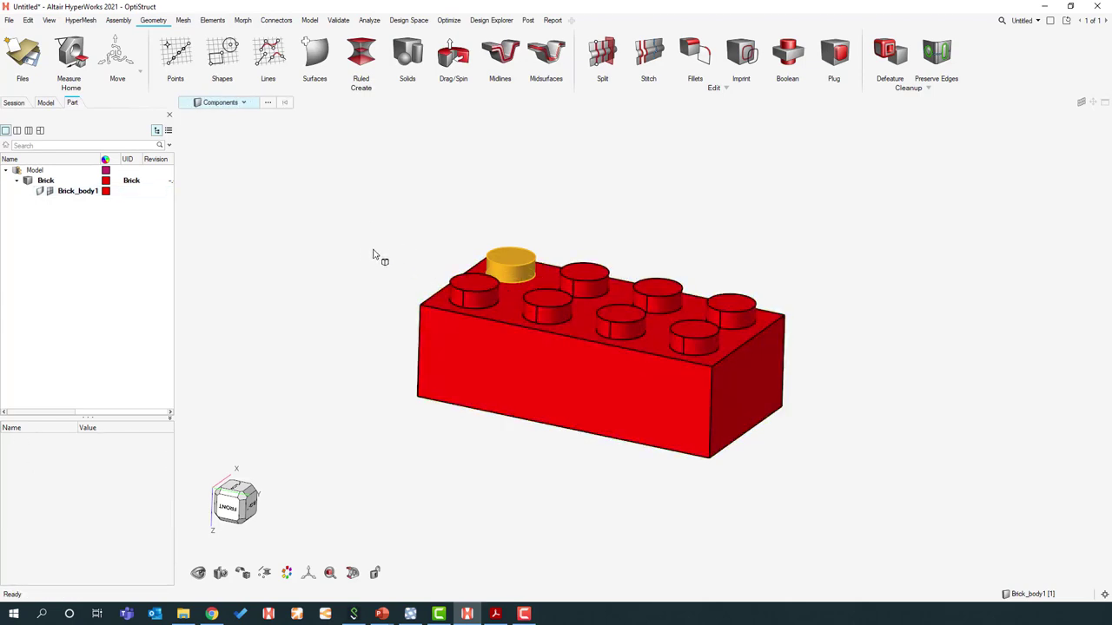
{"action": "key", "text": "s"}
{"action": "left_click", "coordinate": [492, 315]}
{"action": "left_click", "coordinate": [326, 266]}
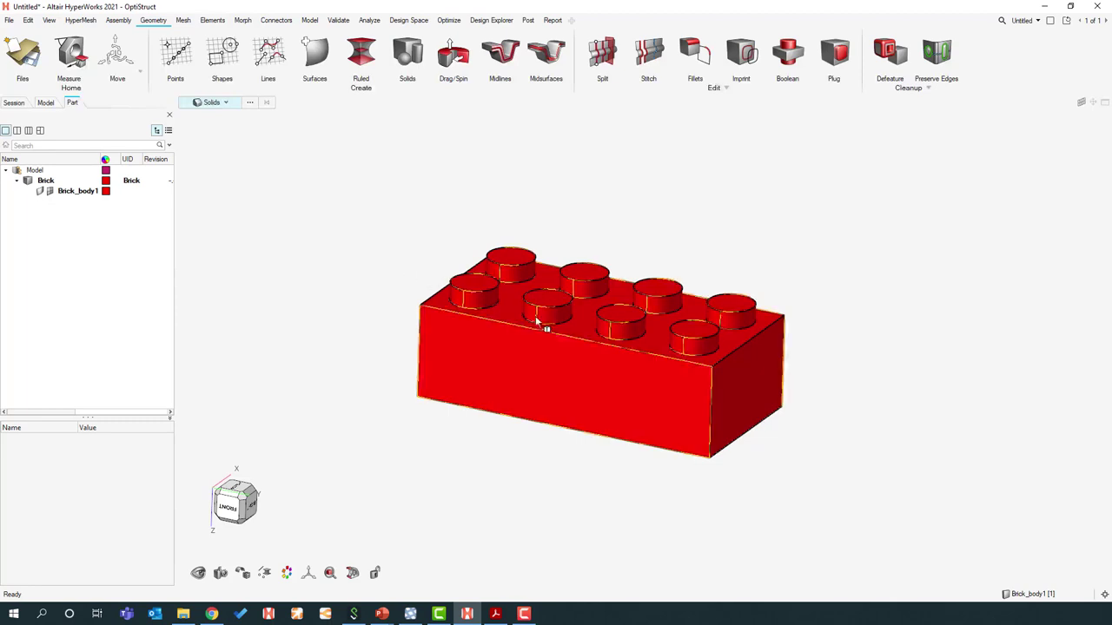
{"action": "left_click", "coordinate": [535, 316]}
{"action": "left_click", "coordinate": [362, 242]}
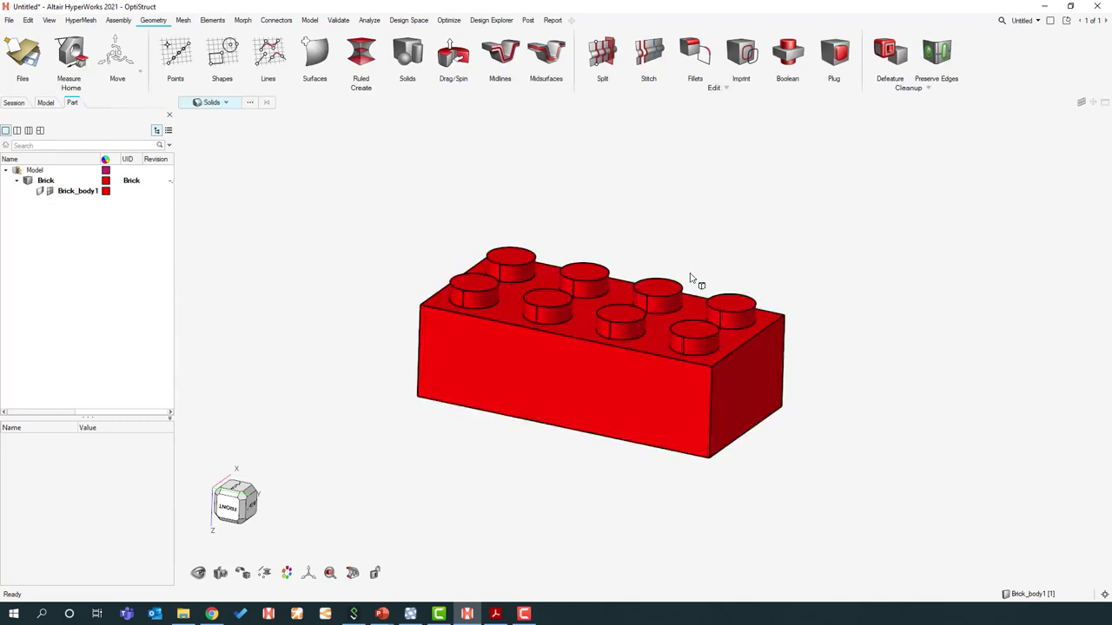
Step: Set up a plane split of the brick solid on its upper face and review the resulting cut sections beneath the studs
{"action": "middle_click_drag", "start_coordinate": [689, 271], "coordinate": [617, 204]}
{"action": "left_click", "coordinate": [603, 54]}
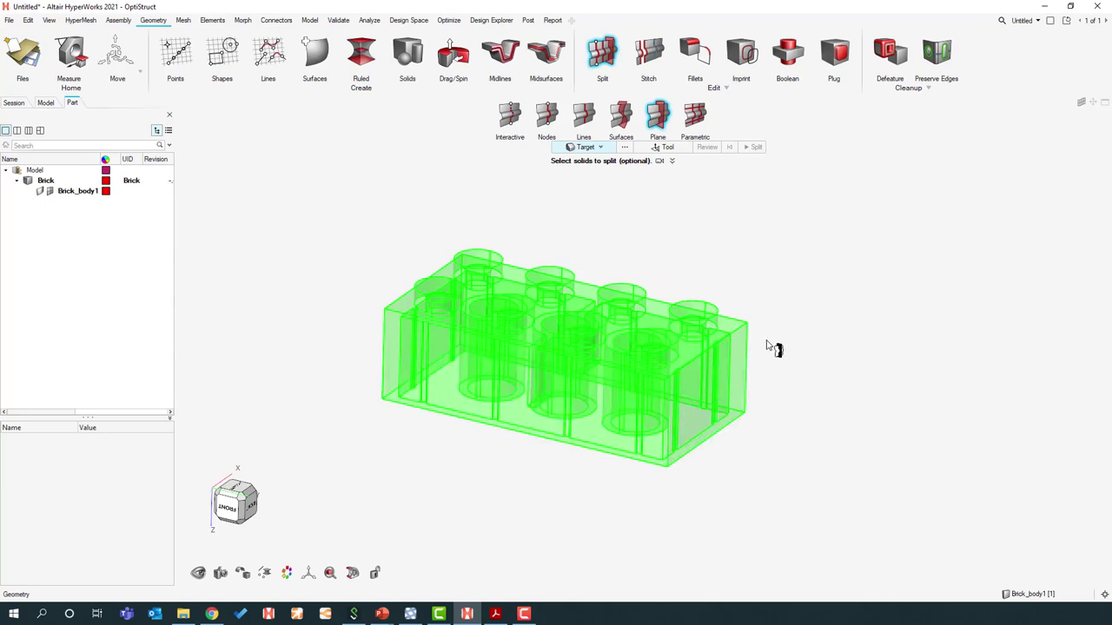
{"action": "scroll", "coordinate": [772, 347], "scroll_direction": "up", "scroll_amount": 5}
{"action": "left_click", "coordinate": [644, 281]}
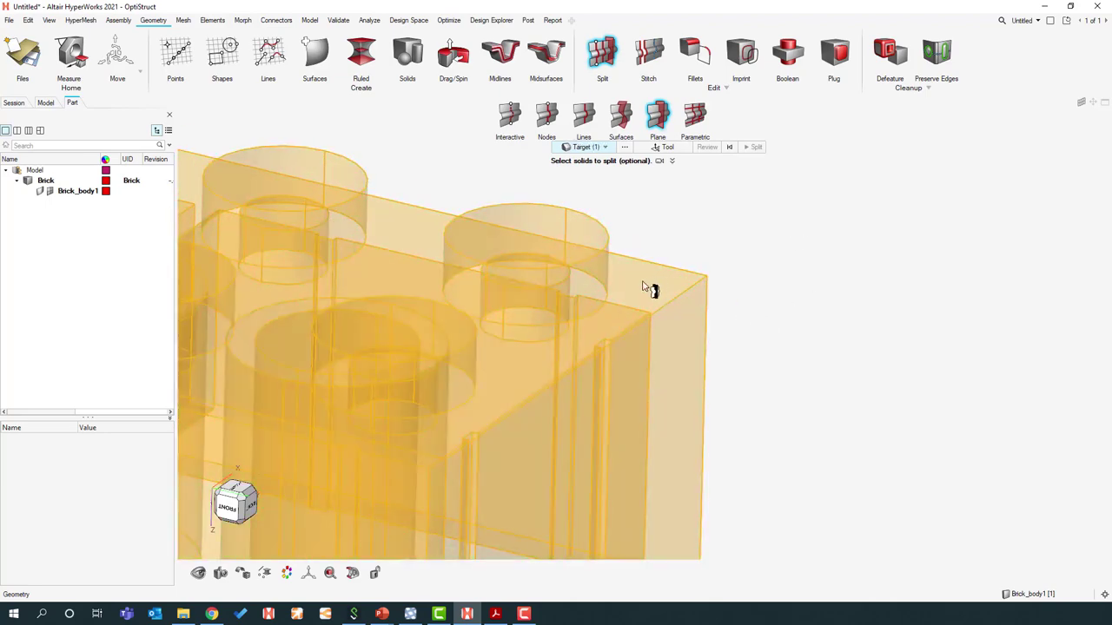
{"action": "middle_click", "coordinate": [651, 279]}
{"action": "left_click", "coordinate": [650, 278]}
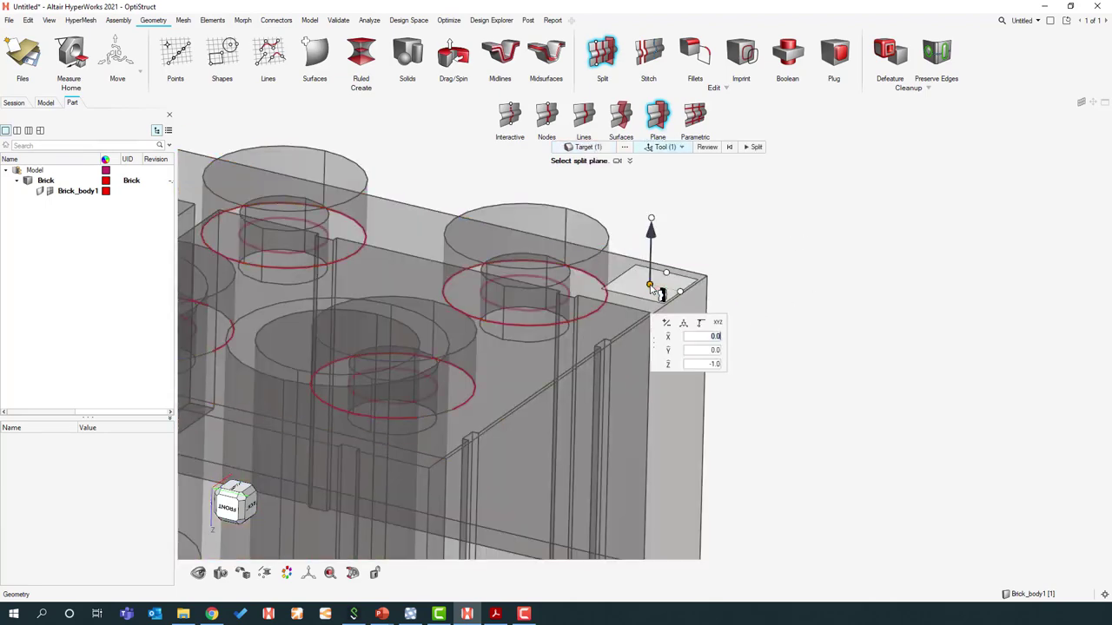
{"action": "middle_click_drag", "start_coordinate": [654, 243], "coordinate": [656, 227]}
{"action": "key", "text": "f"}
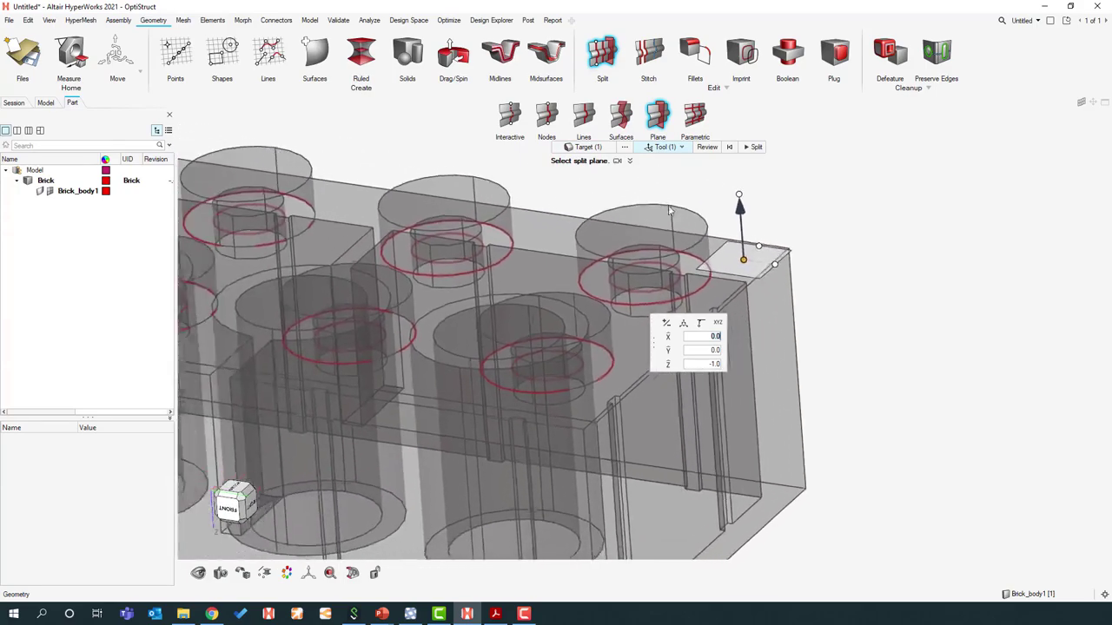
{"action": "right_click_drag", "start_coordinate": [708, 153], "coordinate": [598, 444]}
{"action": "mouse_move", "coordinate": [598, 444]}
{"action": "middle_mouse_down"}
{"action": "mouse_move", "coordinate": [584, 451]}
{"action": "mouse_move", "coordinate": [599, 445]}
{"action": "mouse_move", "coordinate": [593, 432]}
{"action": "middle_mouse_up"}
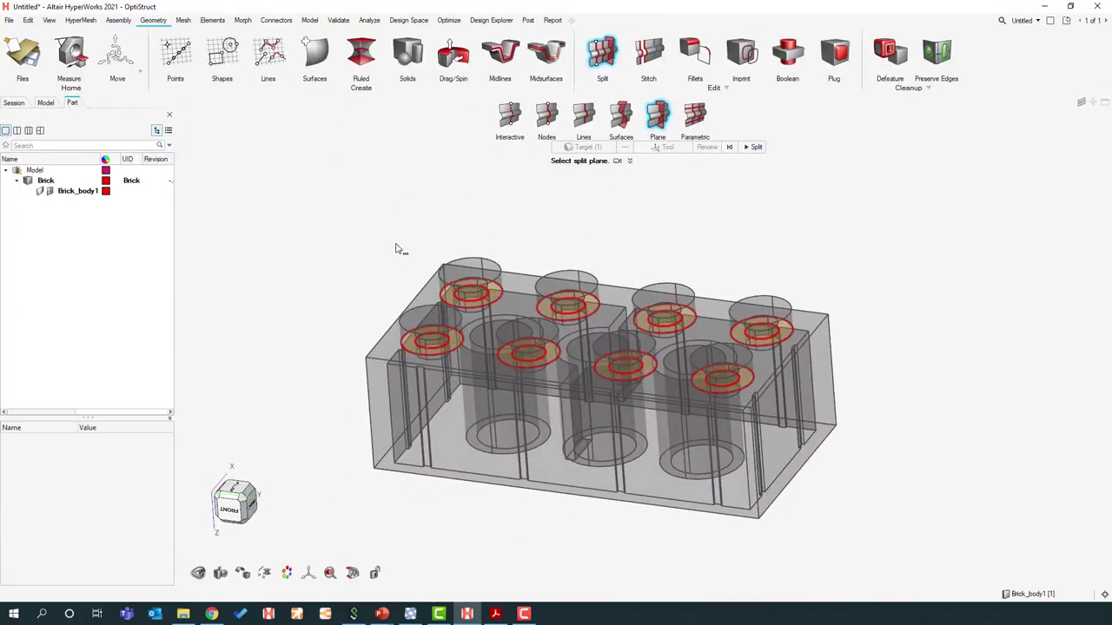
Step: Exclude every cut section except the one beneath the rear-row stud at the right end, and split the solid there only
{"action": "left_click", "coordinate": [476, 299]}
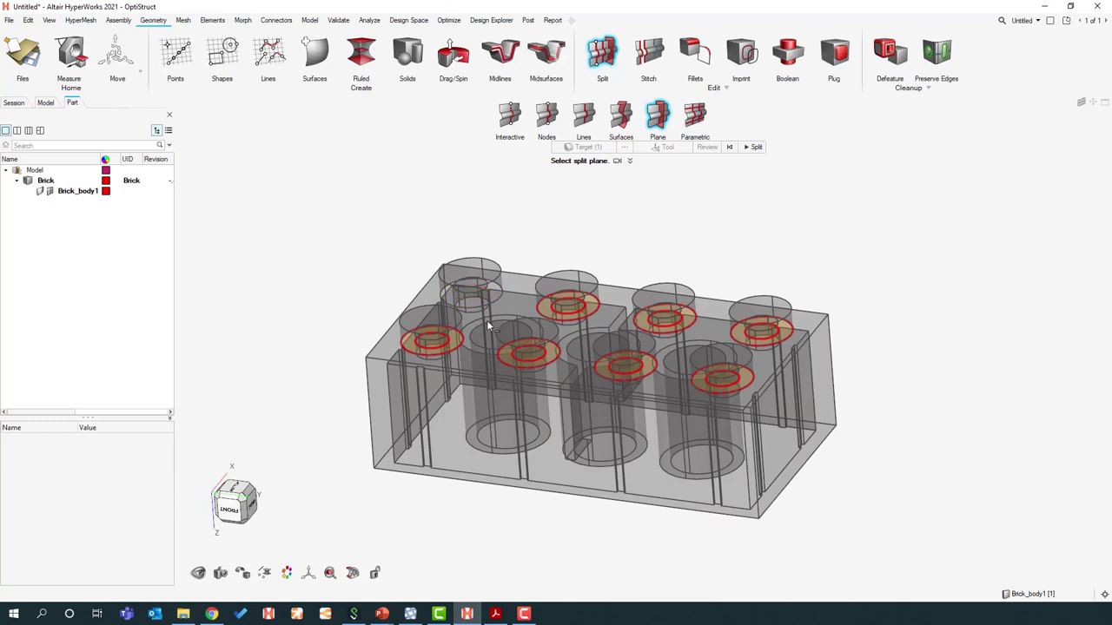
{"action": "left_click", "coordinate": [448, 346]}
{"action": "left_click", "coordinate": [438, 346]}
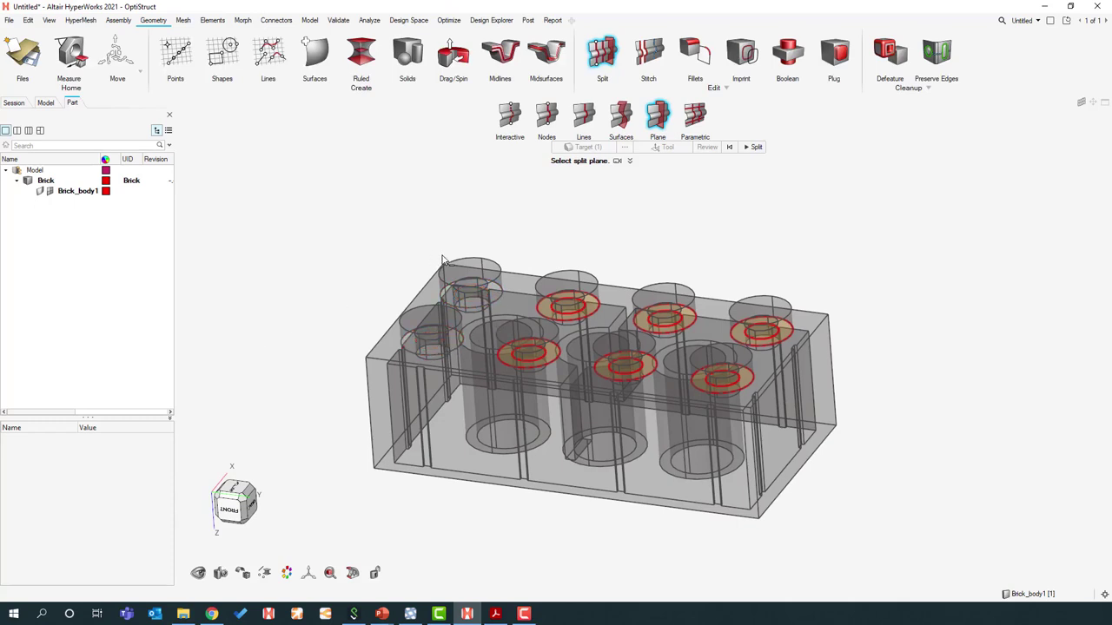
{"action": "left_click_drag", "start_coordinate": [395, 201], "coordinate": [749, 407]}
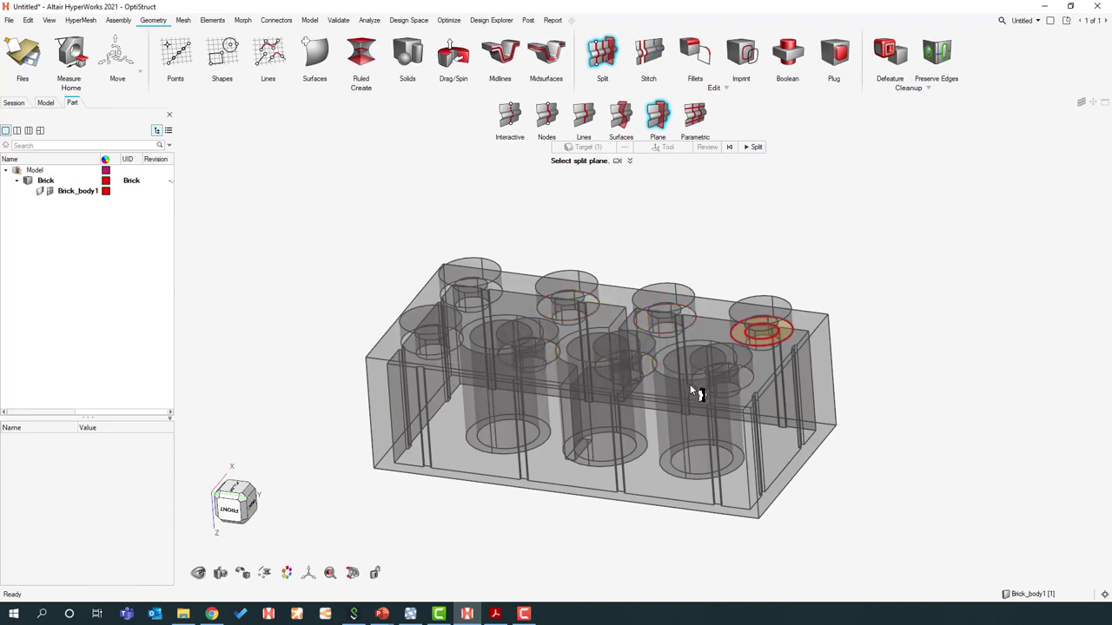
{"action": "middle_click_drag", "start_coordinate": [671, 387], "coordinate": [634, 391]}
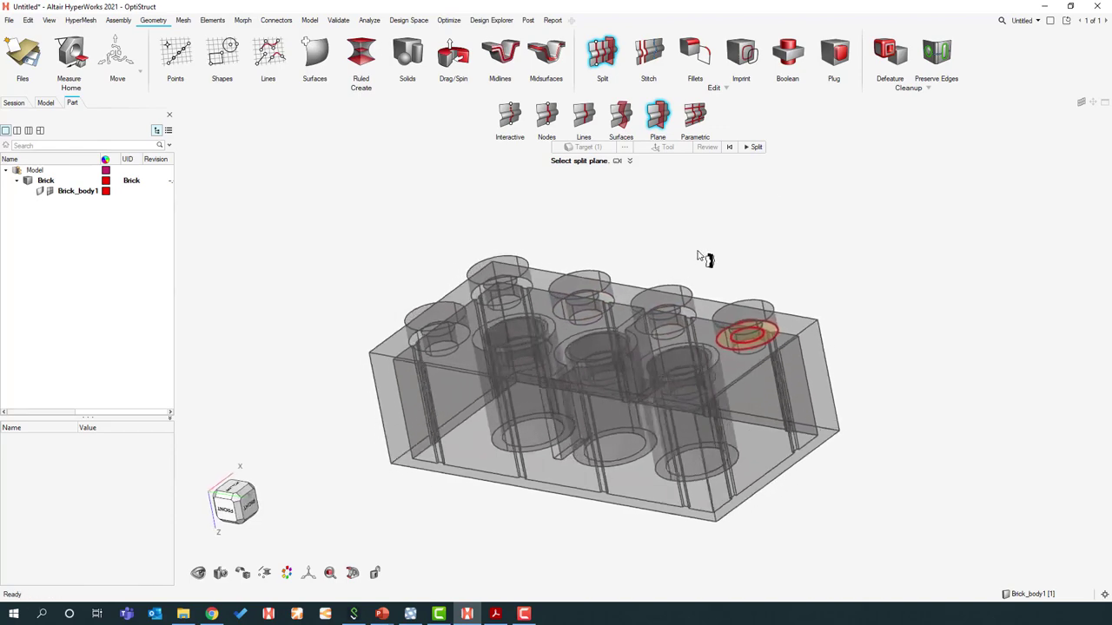
{"action": "left_click", "coordinate": [753, 147]}
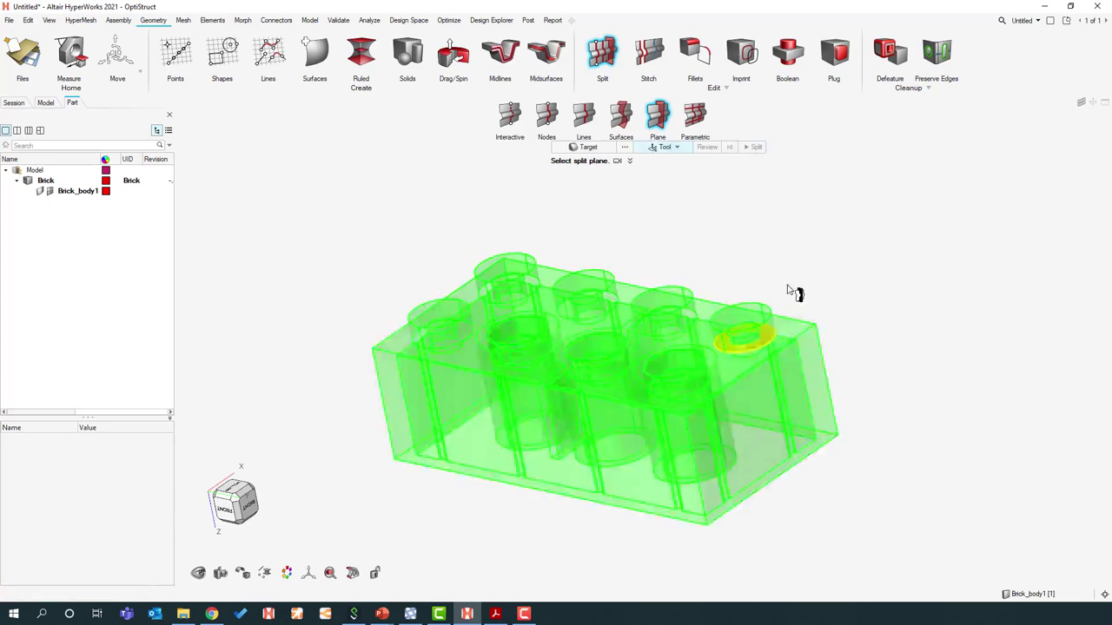
{"action": "middle_click_drag", "start_coordinate": [786, 324], "coordinate": [780, 331]}
{"action": "right_click_drag", "start_coordinate": [786, 337], "coordinate": [790, 243]}
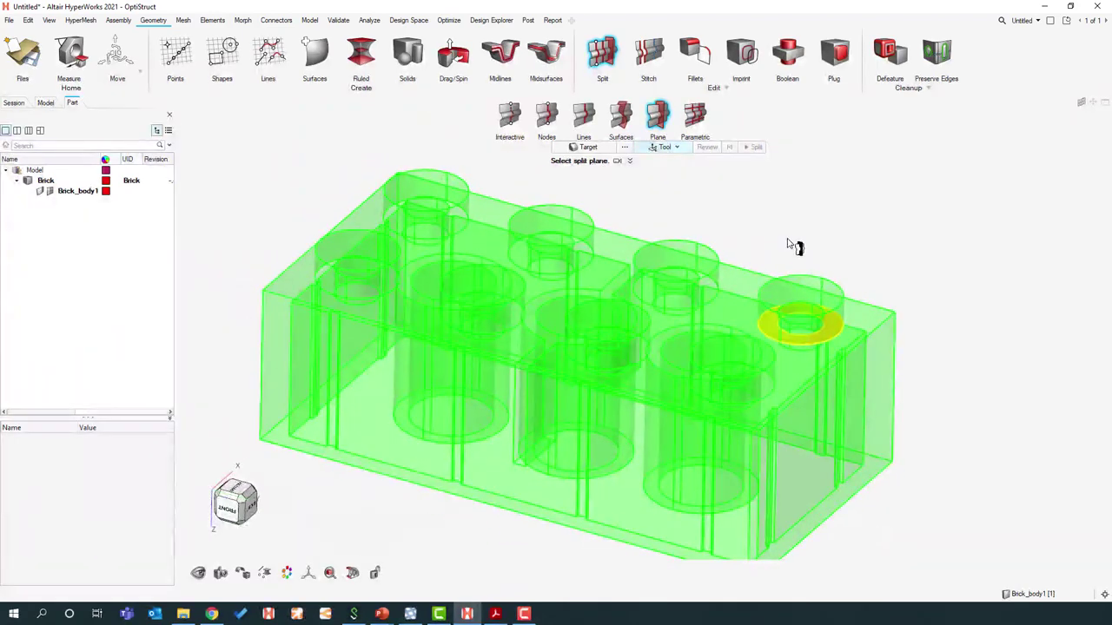
{"action": "scroll", "coordinate": [790, 244], "scroll_direction": "down", "scroll_amount": 2}
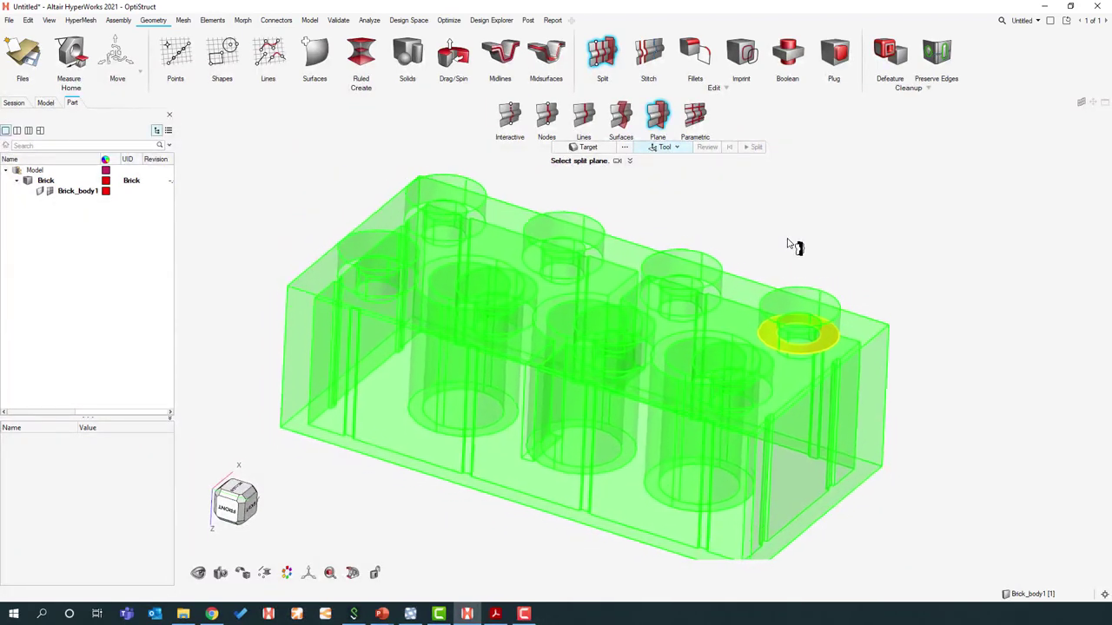
{"action": "right_click_drag", "start_coordinate": [791, 245], "coordinate": [790, 245]}
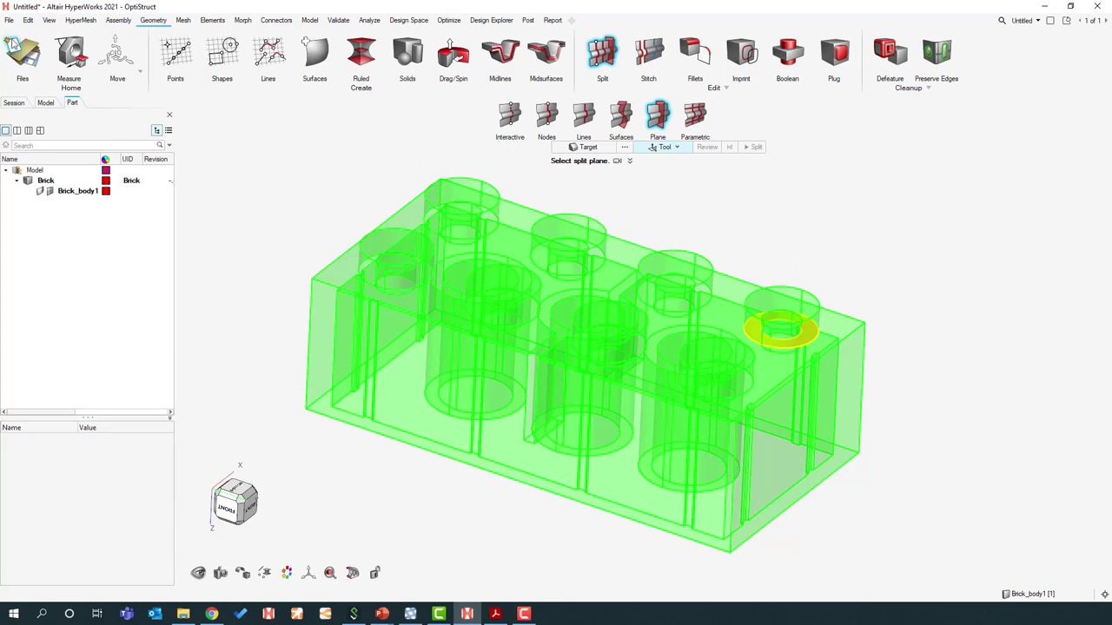
Step: Start a new empty model without saving the brick
{"action": "left_click", "coordinate": [12, 43]}
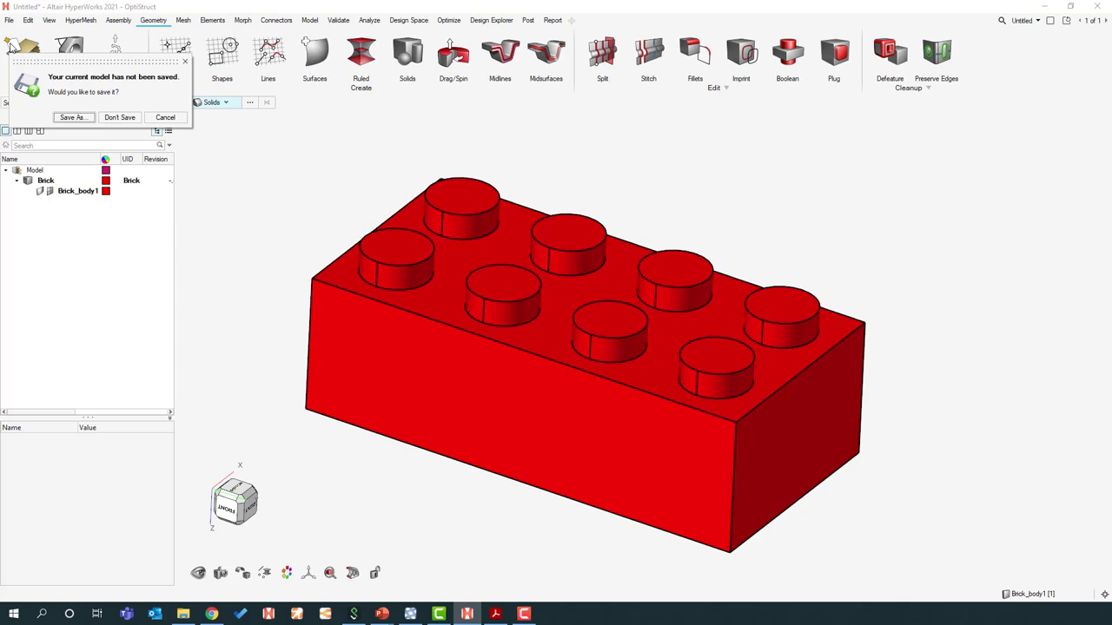
{"action": "left_click", "coordinate": [114, 121]}
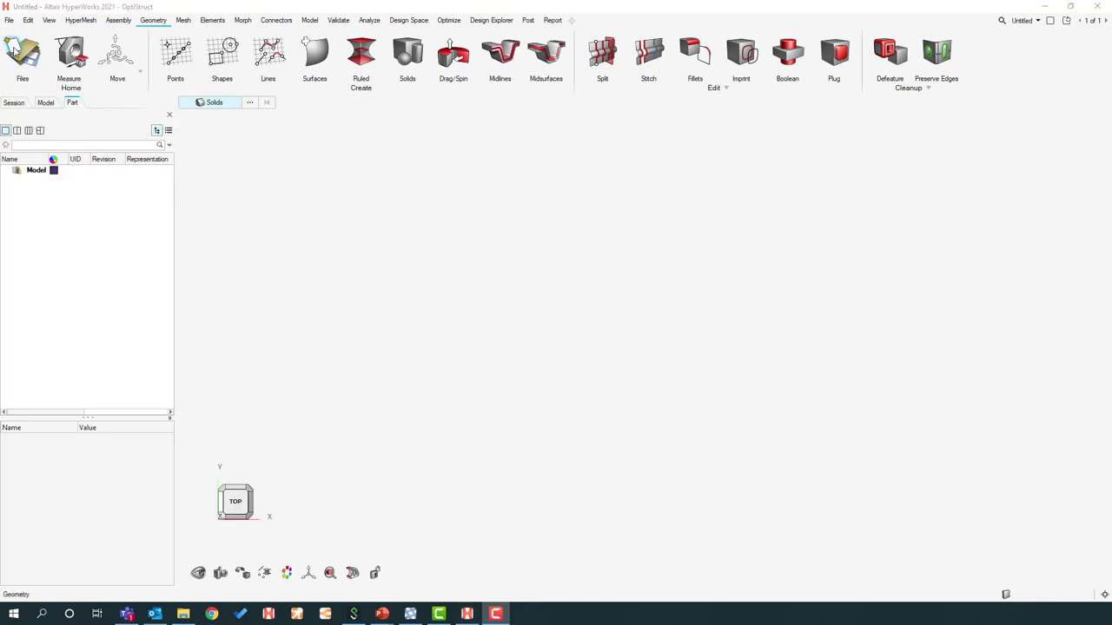
Step: Switch to the running PowerPoint slideshow and advance to the slide on HyperMesh vs. HyperWorks morphing
{"action": "key", "text": "super+Tab"}
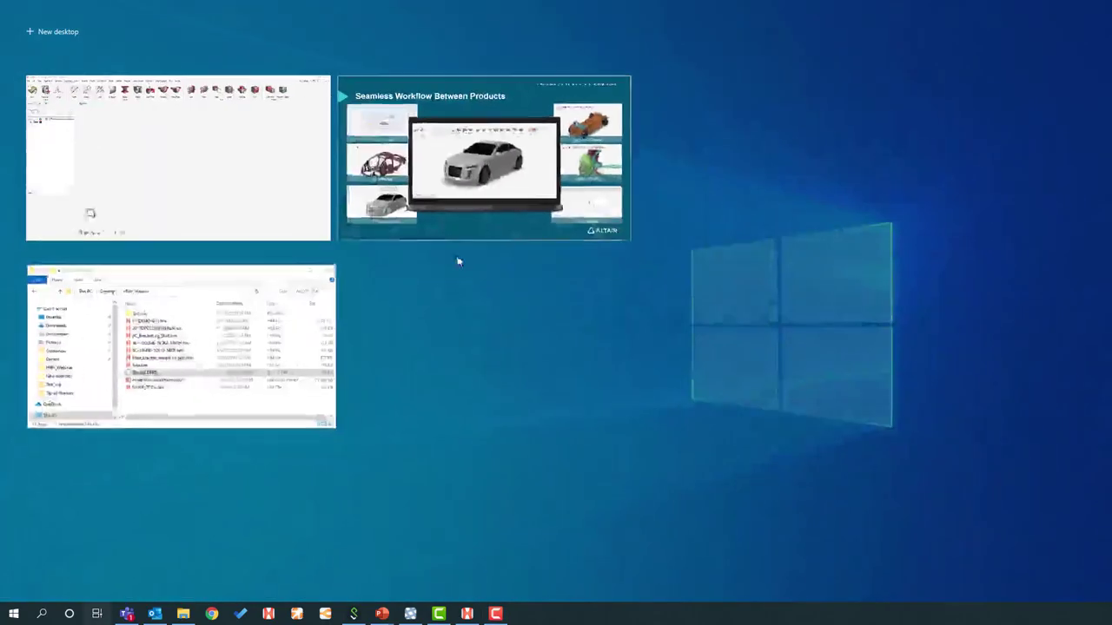
{"action": "left_click", "coordinate": [476, 126]}
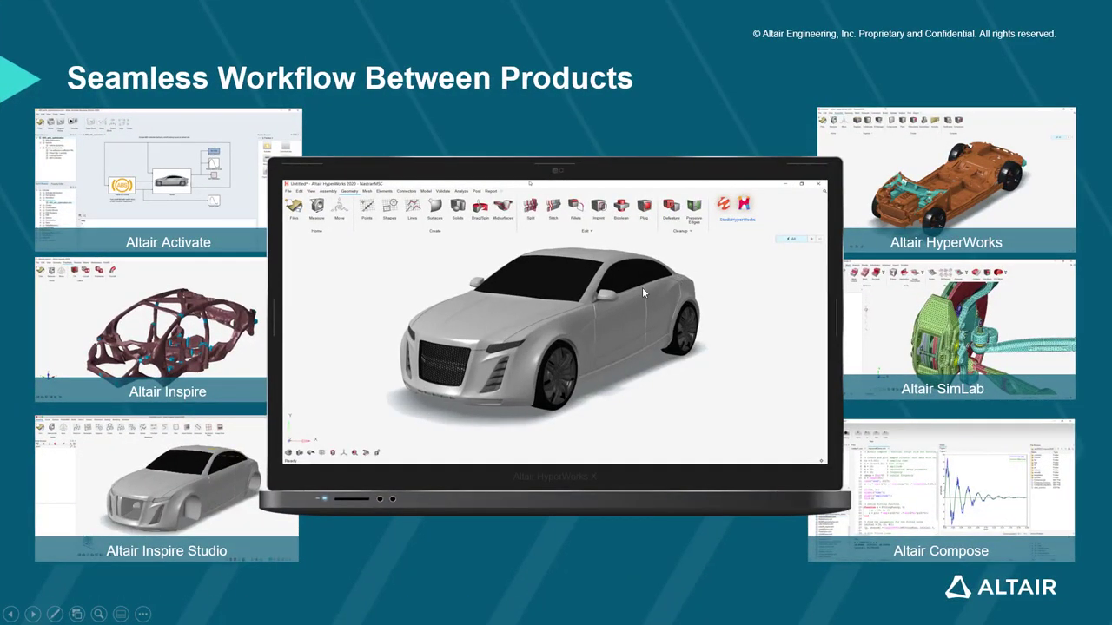
{"action": "left_click", "coordinate": [643, 288]}
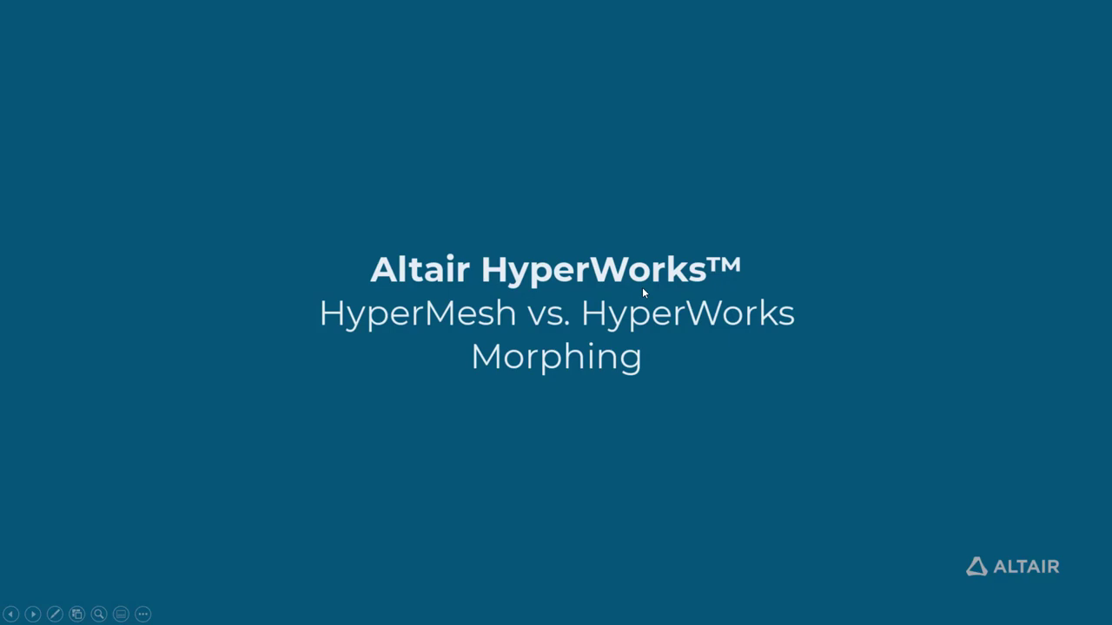
Step: Morph the blade by moving its end-face nodes 15 along the Z axis
{"action": "mouse_move", "coordinate": [887, 261]}
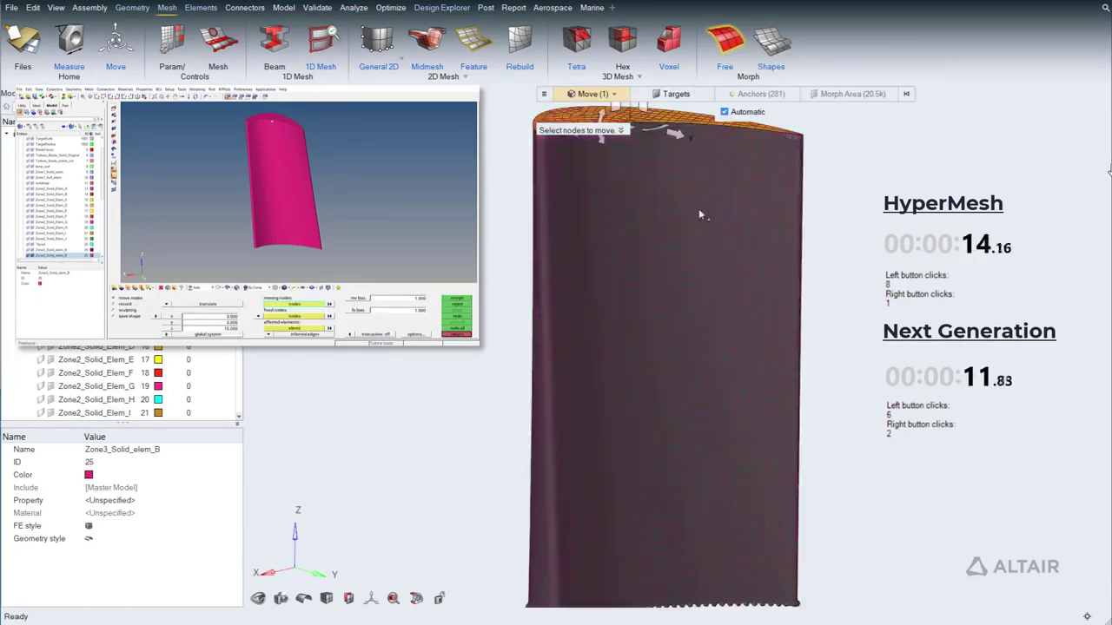
{"action": "left_click", "coordinate": [590, 323]}
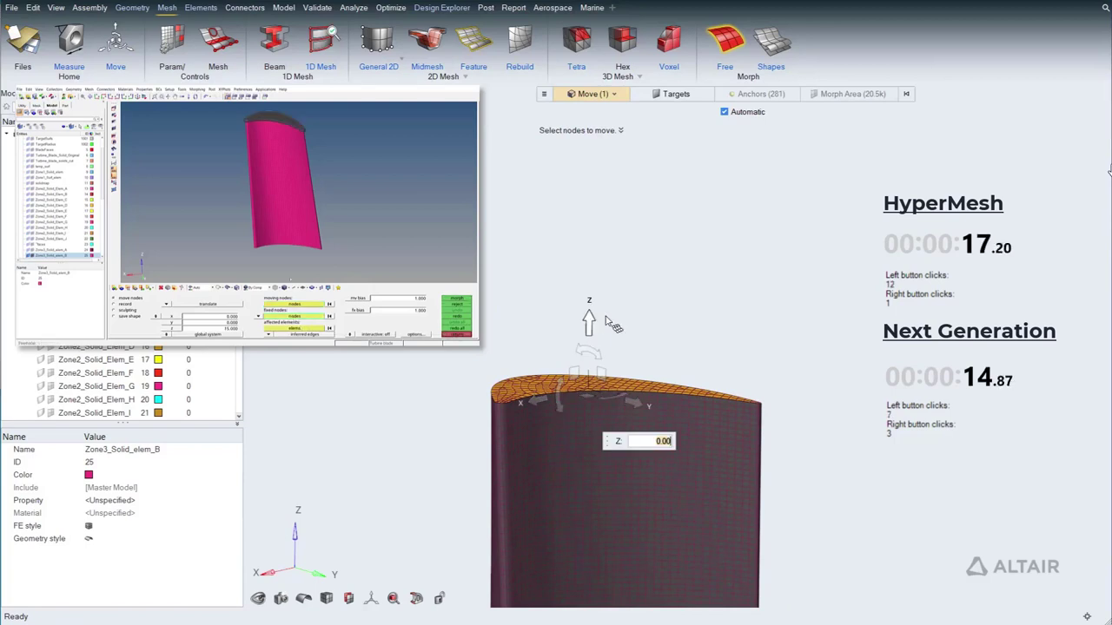
{"action": "type", "text": "15"}
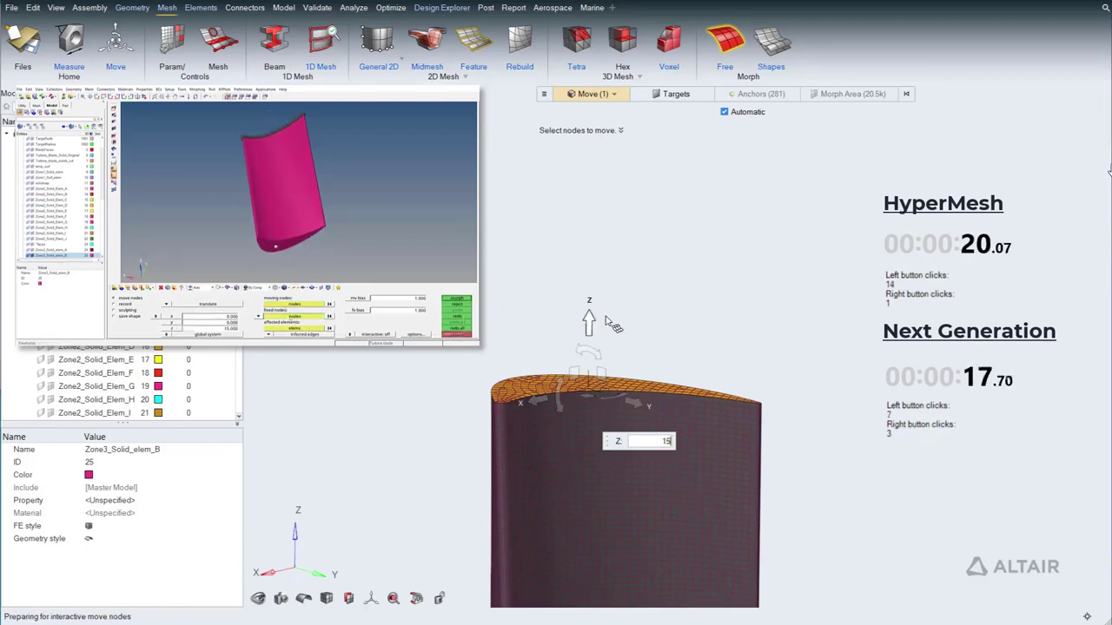
{"action": "key", "text": "Return"}
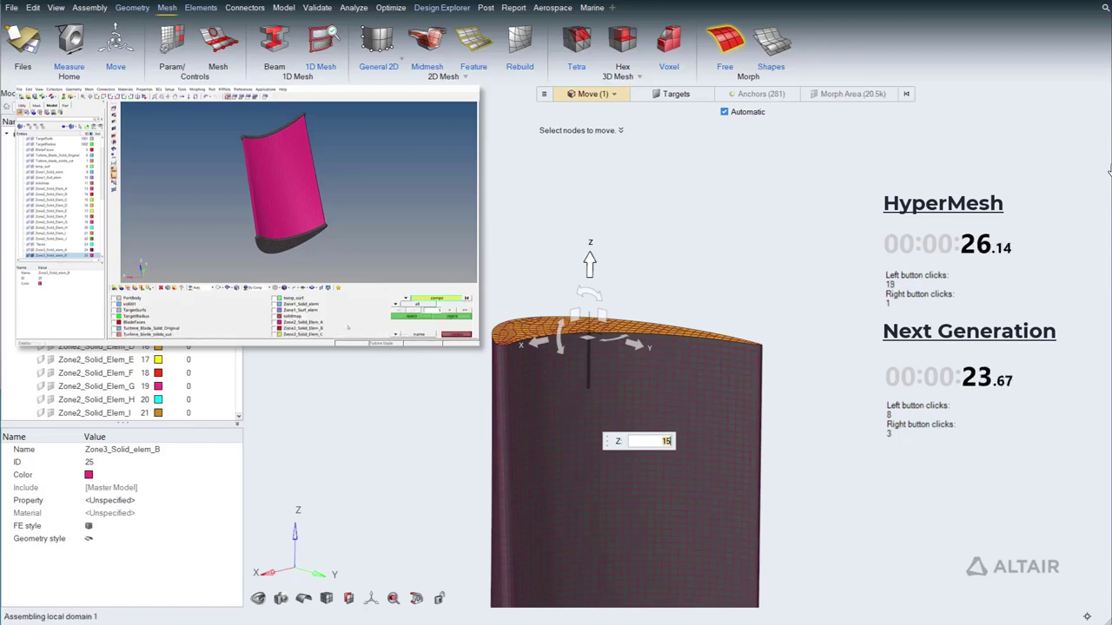
Step: Name the shape saved from the blade extension Extend_blade and undo the extension morph on the mesh
{"action": "left_click_drag", "start_coordinate": [239, 260], "coordinate": [239, 398]}
{"action": "left_click", "coordinate": [17, 400]}
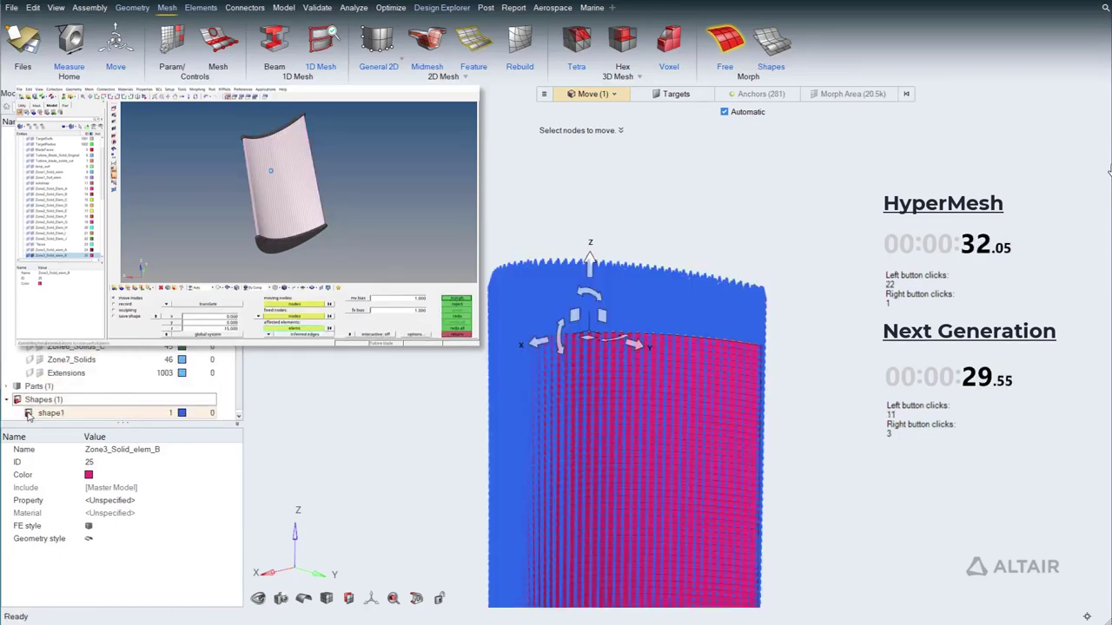
{"action": "left_click", "coordinate": [117, 448]}
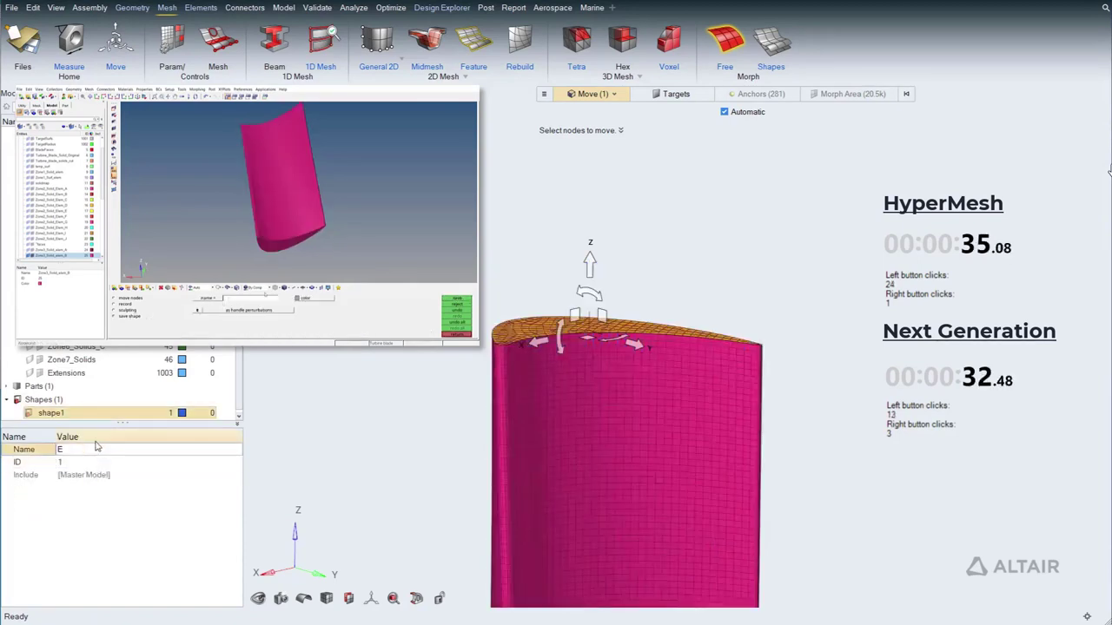
{"action": "type", "text": "Extend_blade"}
{"action": "key", "text": "Return"}
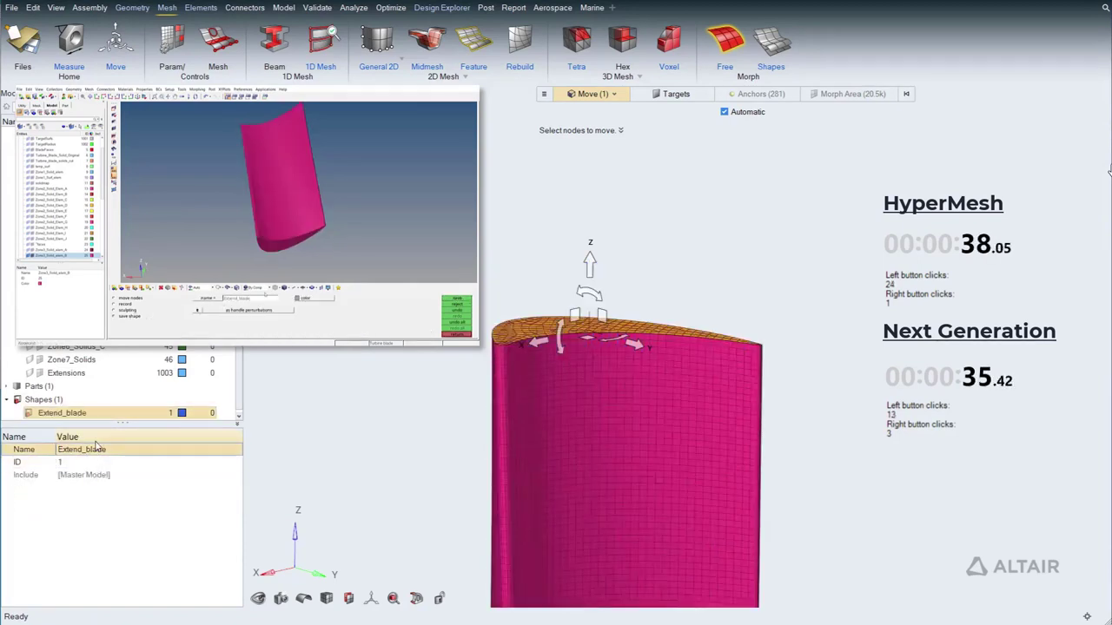
{"action": "left_click", "coordinate": [293, 424]}
{"action": "key", "text": "ctrl+z"}
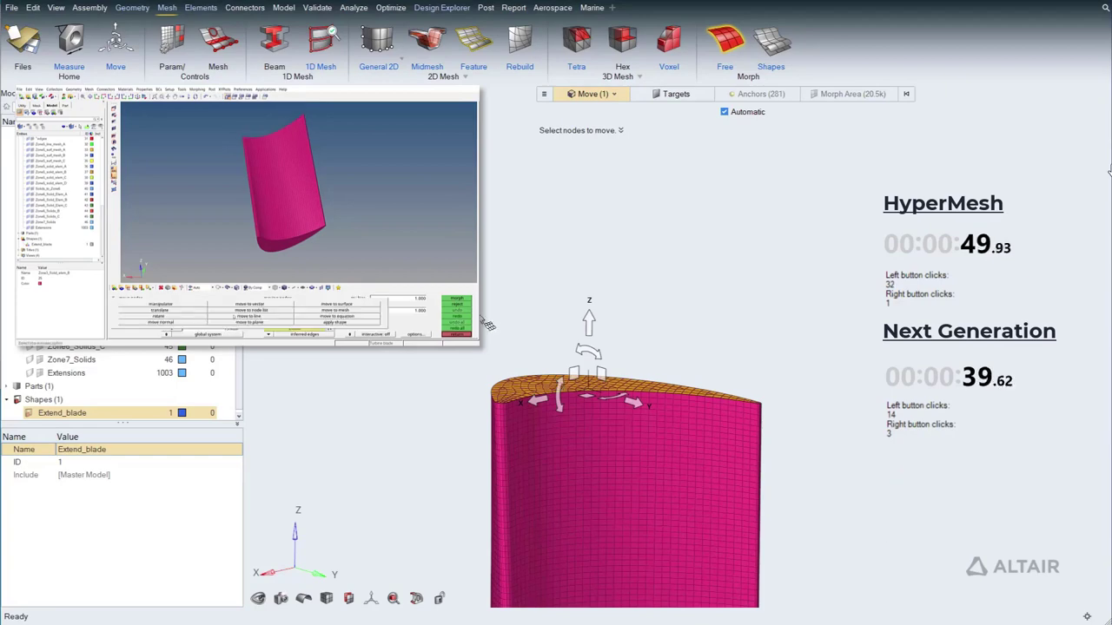
Step: Reposition the manipulator on the blade's end face and rotate the face nodes 15 degrees about the Z axis
{"action": "middle_click_drag", "start_coordinate": [543, 322], "coordinate": [559, 371]}
{"action": "scroll", "coordinate": [559, 371], "scroll_direction": "up", "scroll_amount": 5}
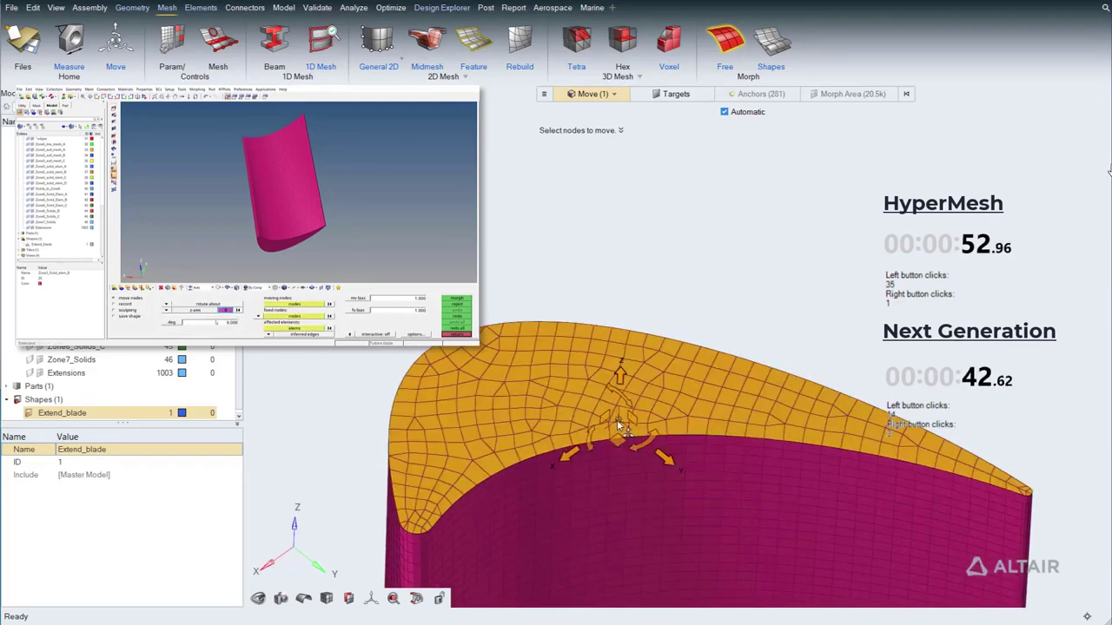
{"action": "left_click_drag", "start_coordinate": [617, 419], "coordinate": [533, 382]}
{"action": "left_click", "coordinate": [562, 401]}
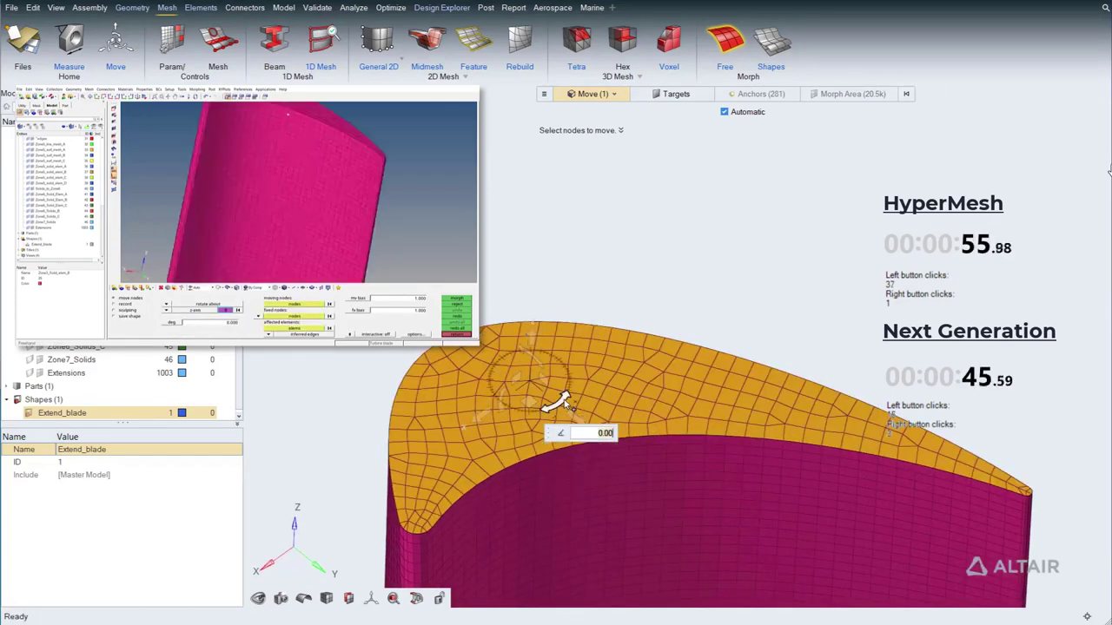
{"action": "left_click", "coordinate": [602, 434]}
{"action": "type", "text": "15"}
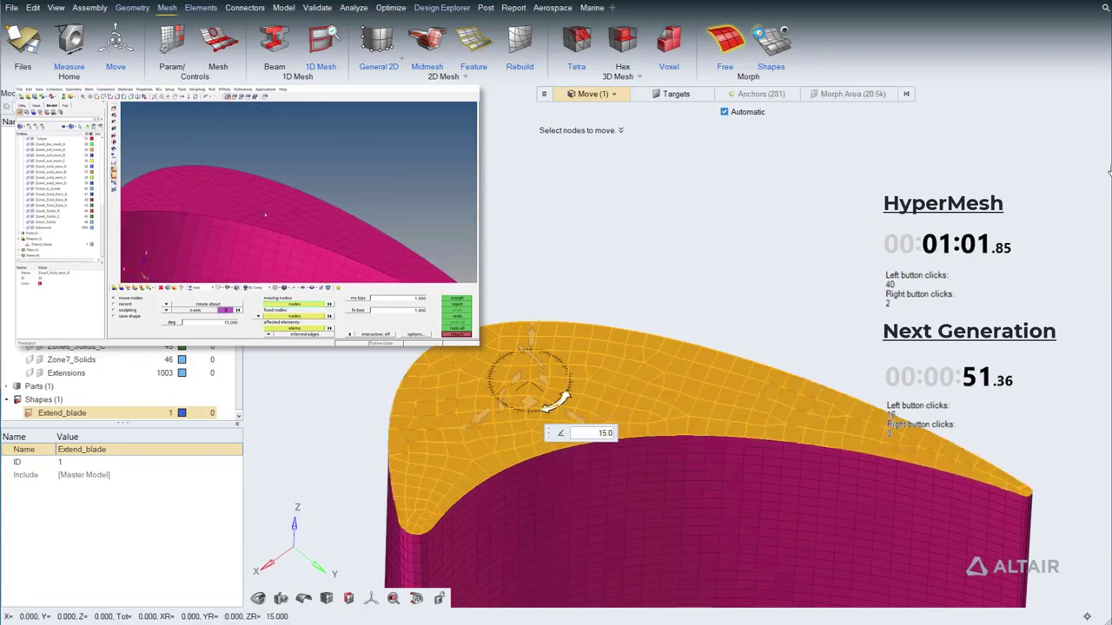
{"action": "key", "text": "Return"}
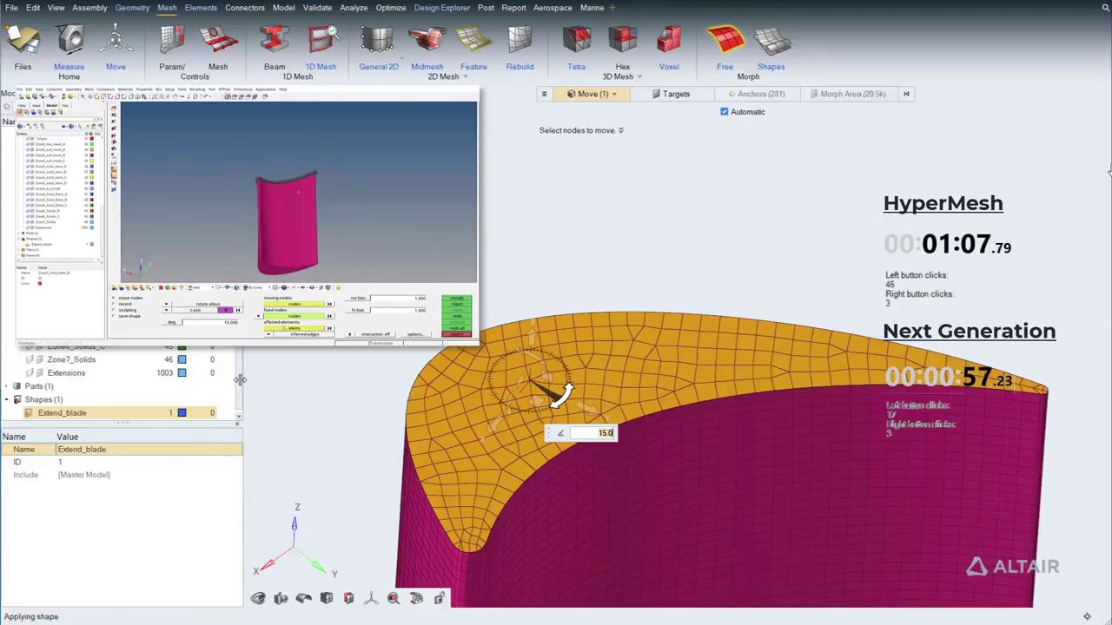
Step: Name the shape saved from the blade rotation Rotate_blade
{"action": "left_click_drag", "start_coordinate": [239, 380], "coordinate": [239, 396]}
{"action": "left_click", "coordinate": [44, 399]}
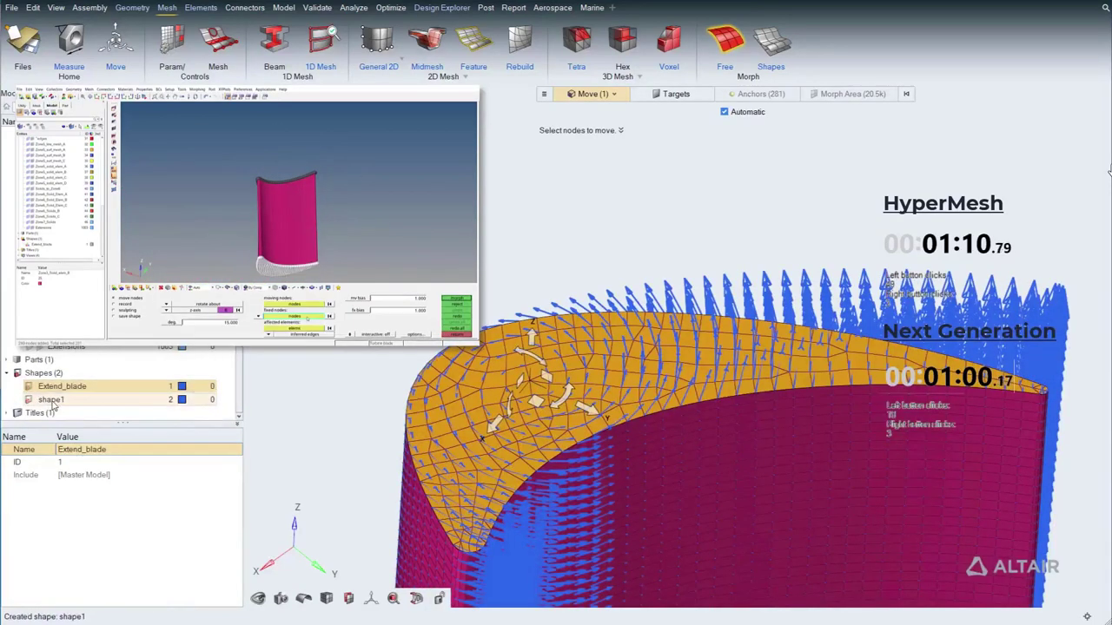
{"action": "left_click", "coordinate": [135, 445]}
{"action": "type", "text": "Rot"}
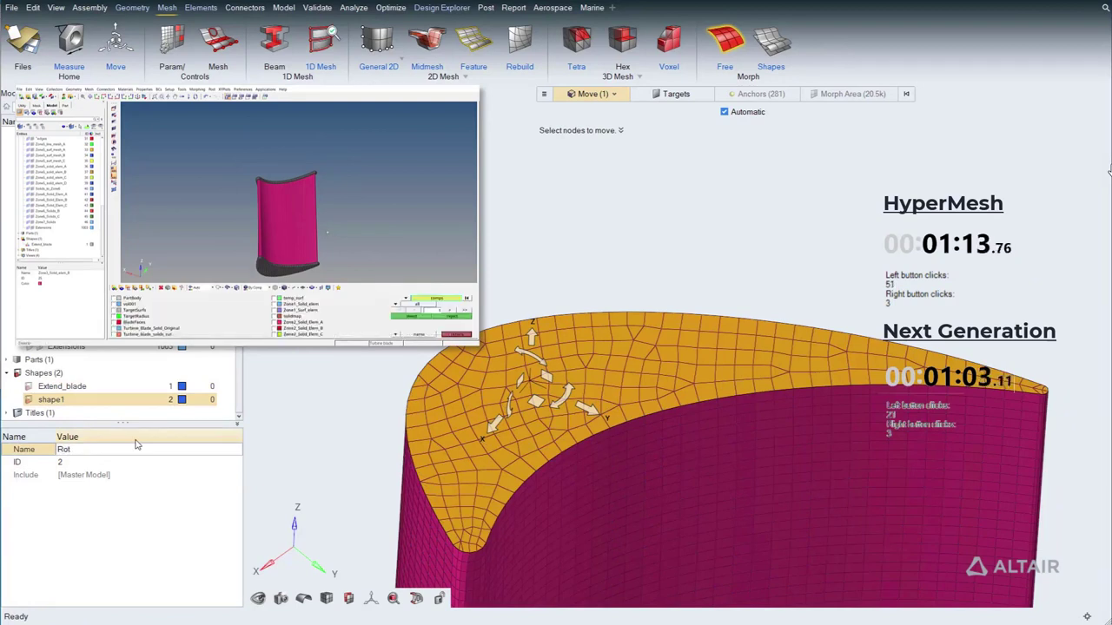
{"action": "type", "text": "ate_blade"}
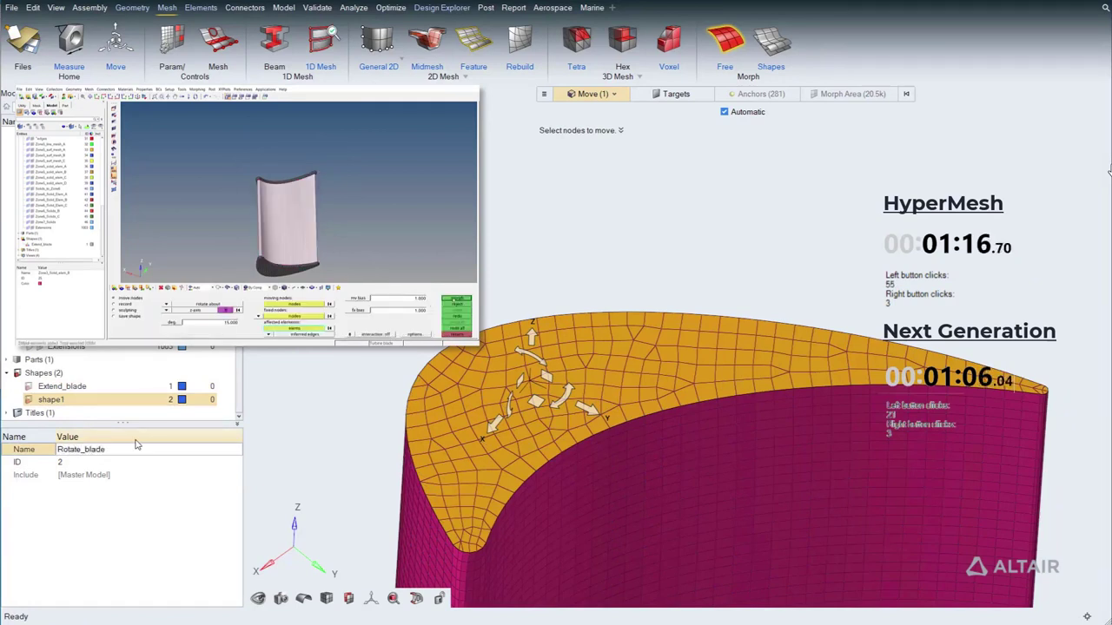
{"action": "key", "text": "Return"}
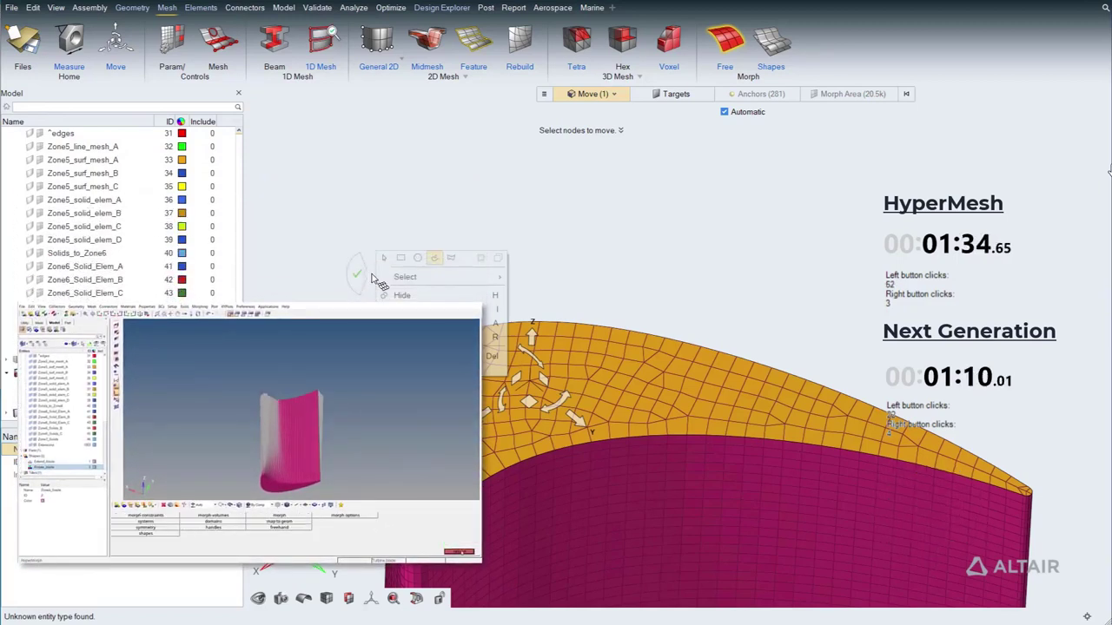
Step: Leave the free morph tool and display all components of the turbine blade model
{"action": "left_click", "coordinate": [357, 274]}
{"action": "left_click", "coordinate": [259, 599]}
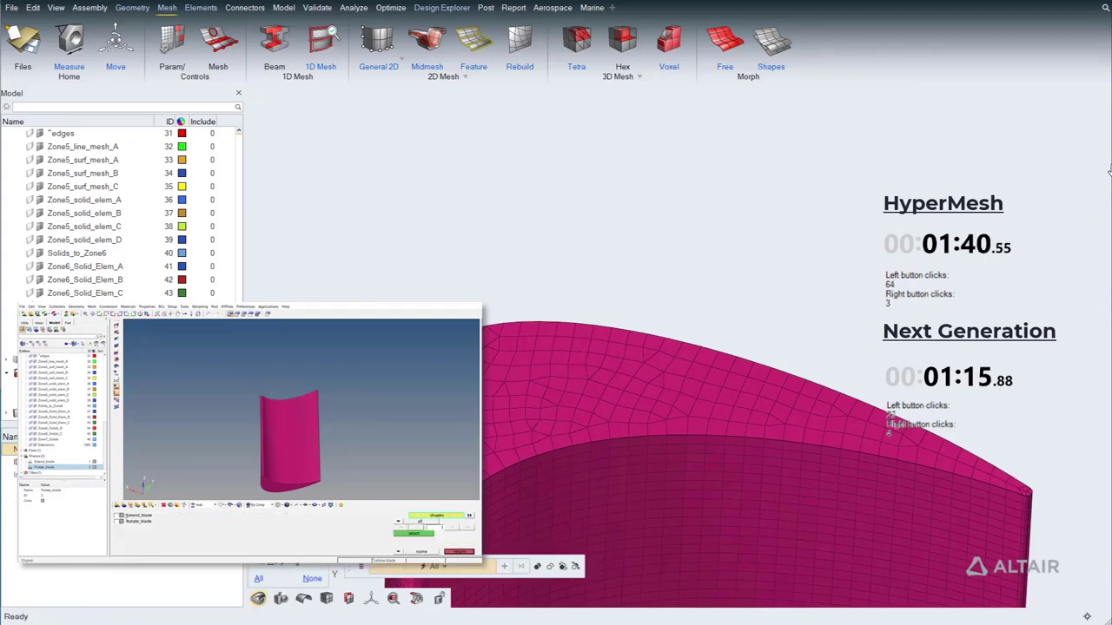
{"action": "left_click", "coordinate": [259, 578]}
{"action": "middle_click_drag", "start_coordinate": [435, 469], "coordinate": [421, 400]}
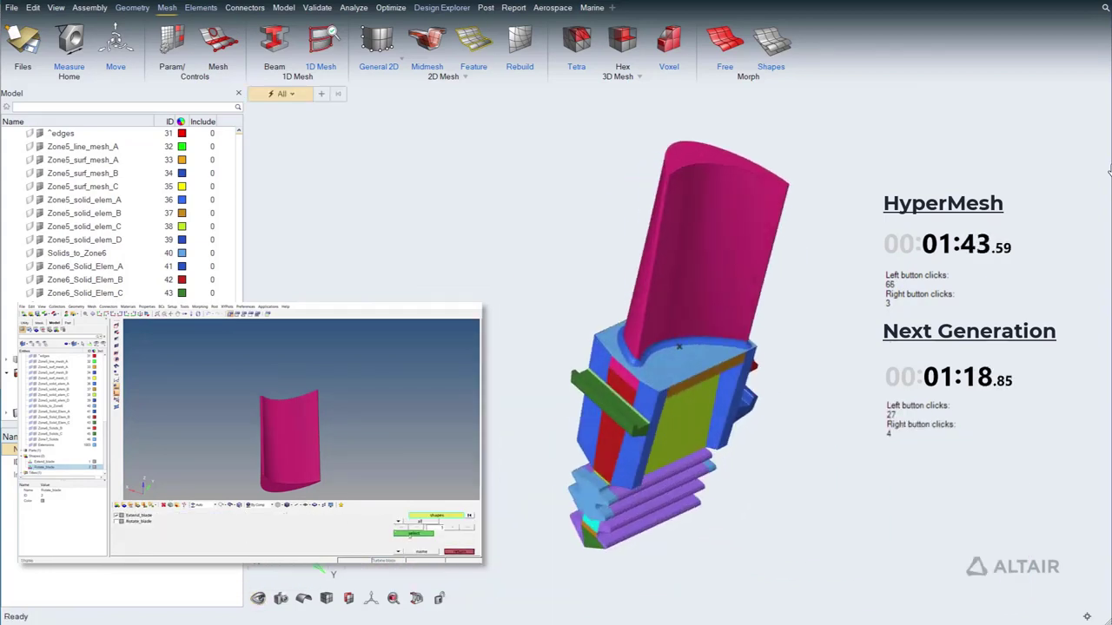
{"action": "middle_click_drag", "start_coordinate": [771, 313], "coordinate": [787, 228]}
Step: Preview the Extend_blade and Rotate_blade shapes on the full model, switch their previews off and close the shape editor
{"action": "left_click", "coordinate": [770, 46]}
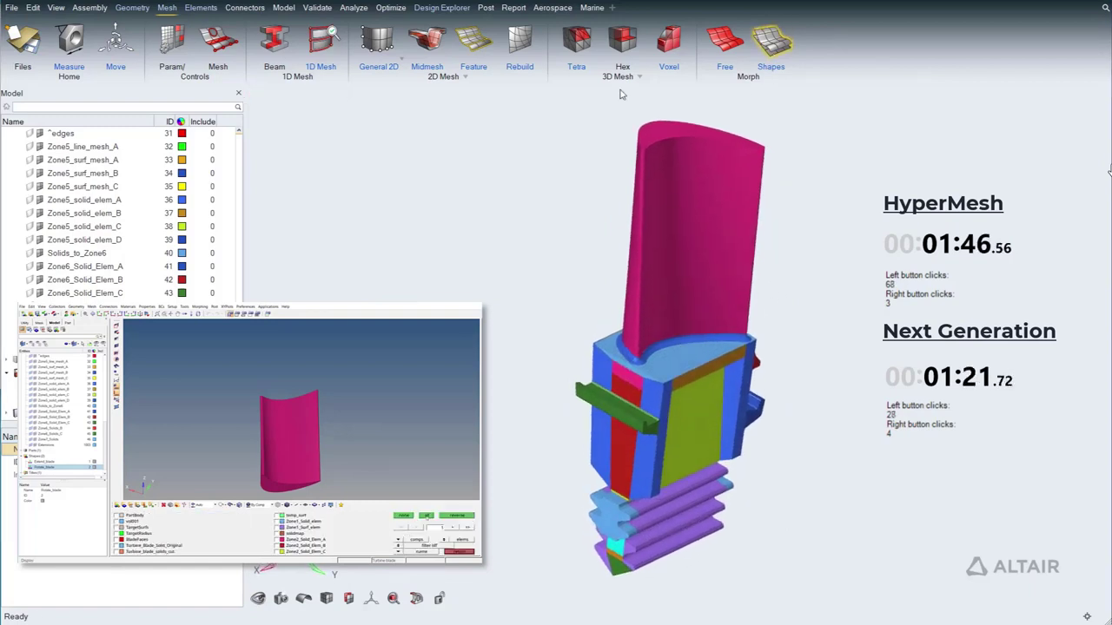
{"action": "left_click", "coordinate": [337, 164]}
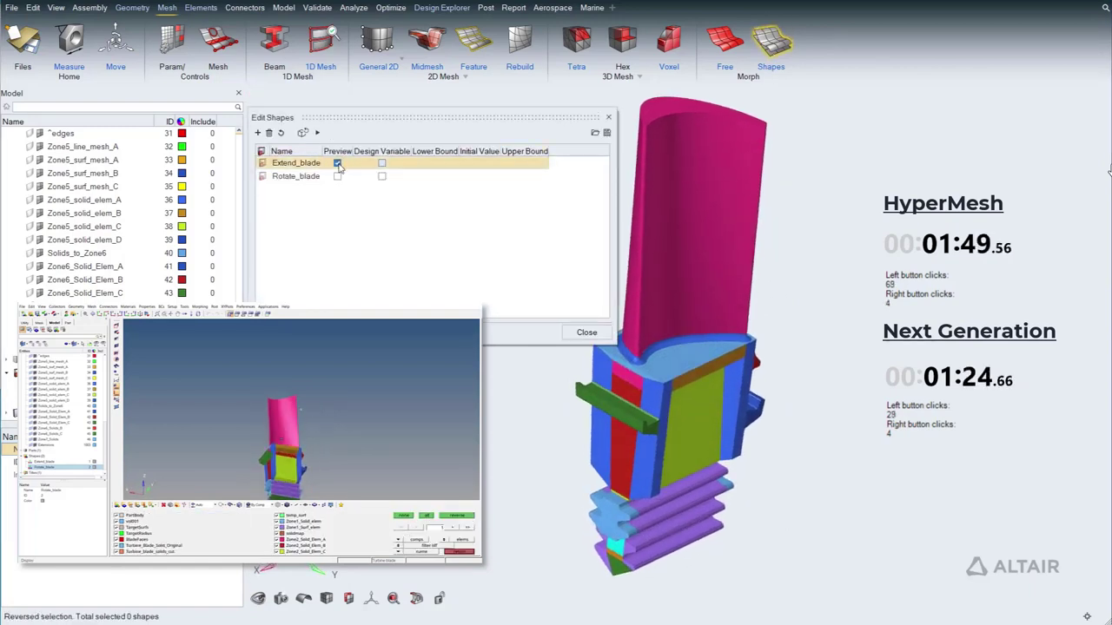
{"action": "left_click", "coordinate": [337, 163]}
{"action": "left_click", "coordinate": [338, 177]}
{"action": "left_click", "coordinate": [339, 178]}
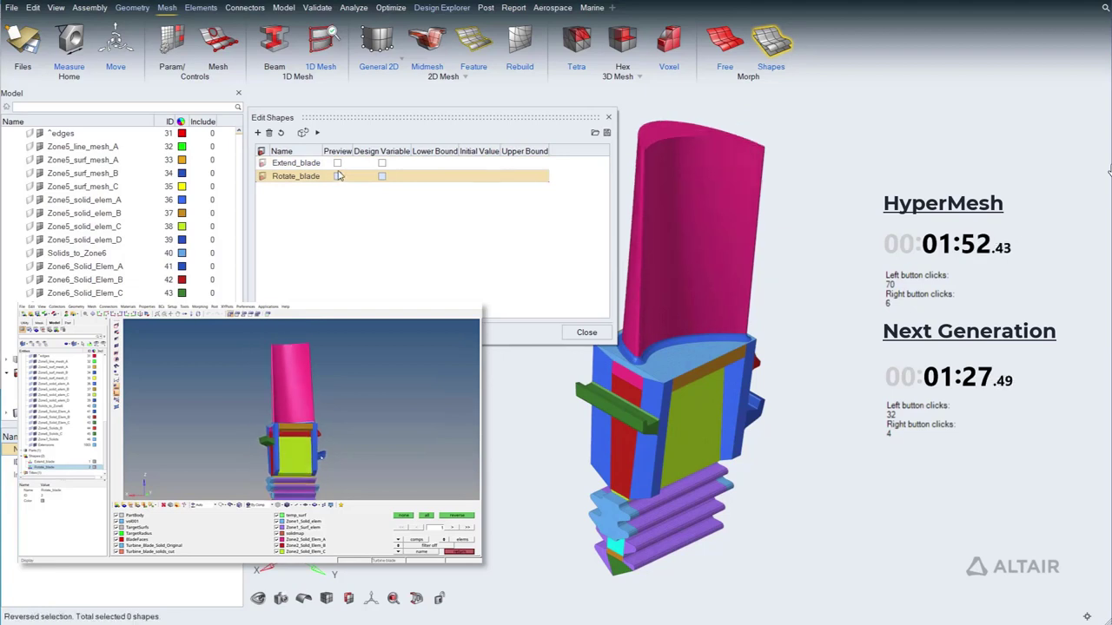
{"action": "left_click", "coordinate": [339, 177]}
{"action": "left_click", "coordinate": [339, 179]}
{"action": "left_click", "coordinate": [339, 178]}
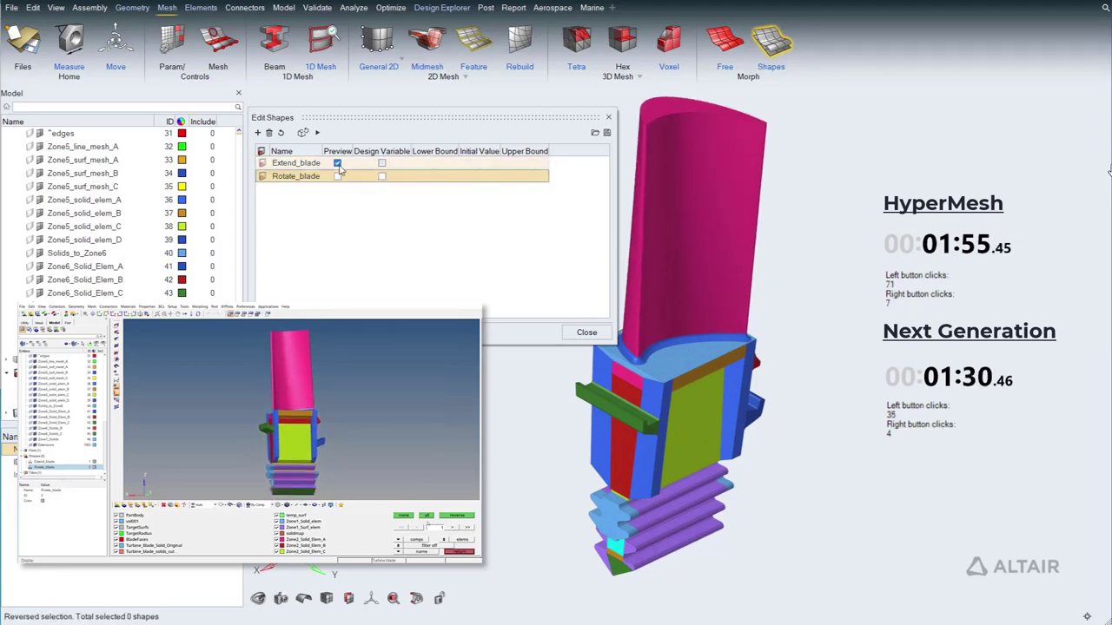
{"action": "left_click", "coordinate": [338, 164]}
{"action": "left_click", "coordinate": [610, 118]}
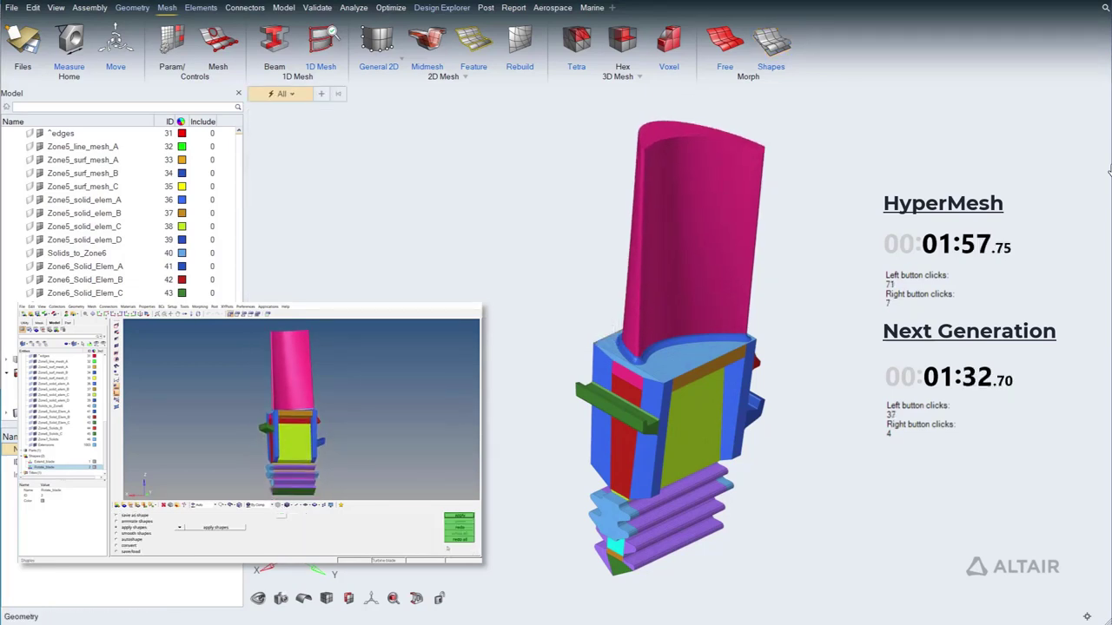
Step: Display the shaded elements of the turbine blade model with mesh lines
{"action": "left_click", "coordinate": [281, 599]}
{"action": "left_click", "coordinate": [384, 545]}
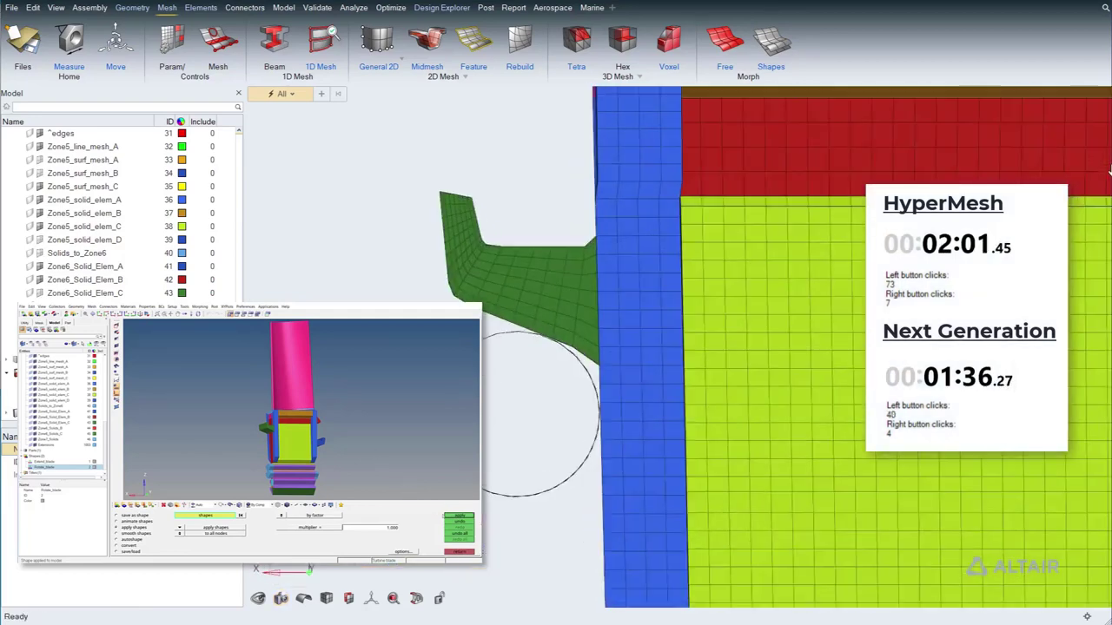
{"action": "left_click", "coordinate": [371, 272]}
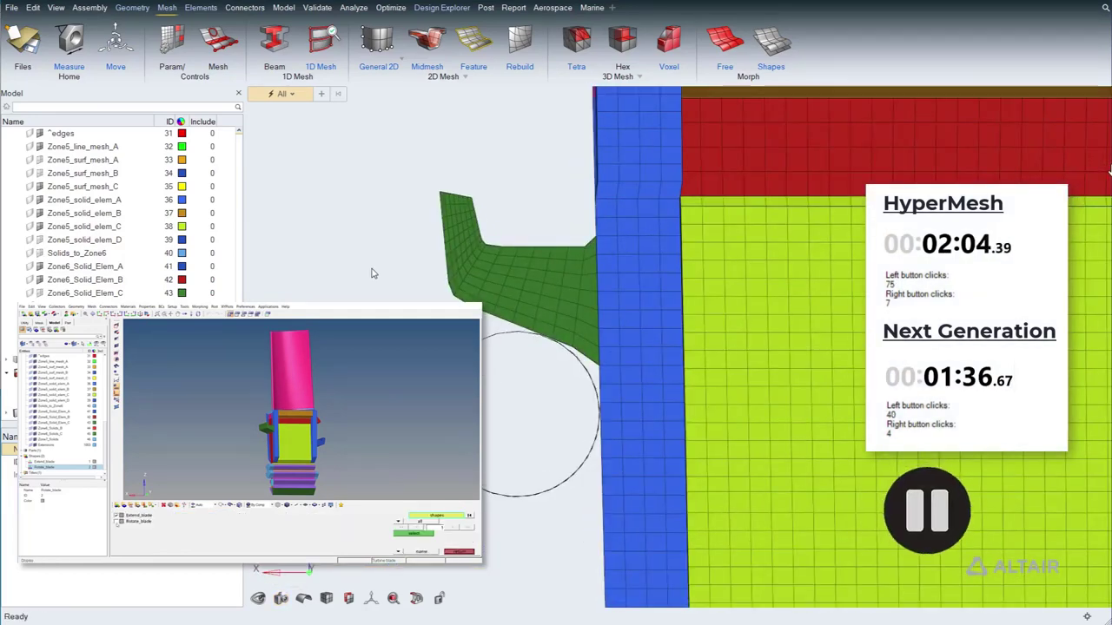
{"action": "left_click", "coordinate": [371, 273]}
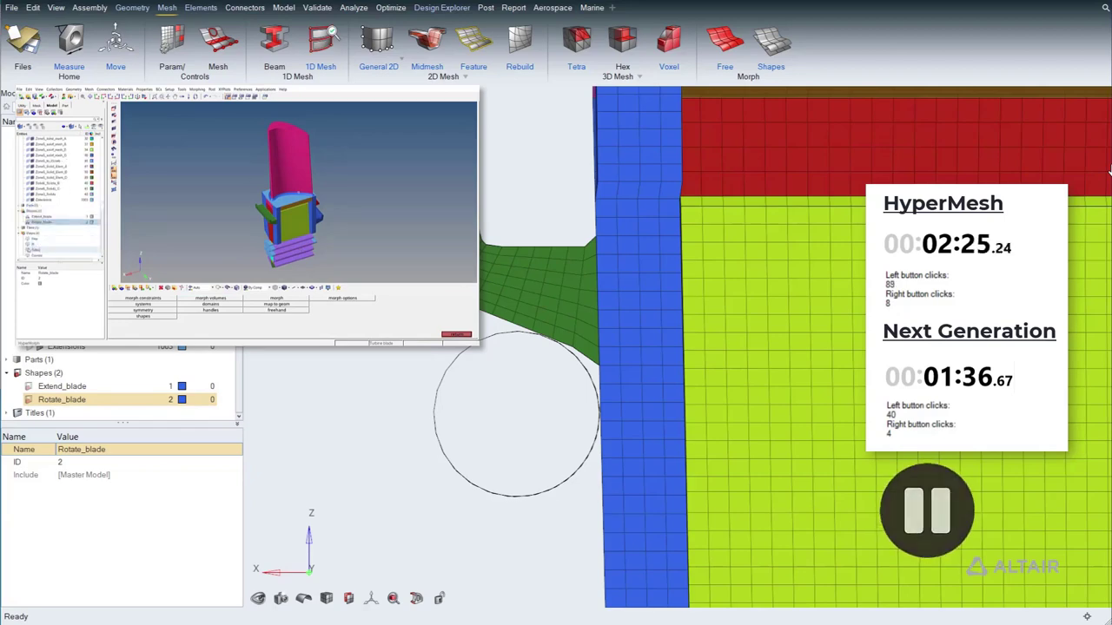
Step: Start a free morph and pick the nodes along the green hook's upper end as moving nodes with freehand selection
{"action": "scroll", "coordinate": [382, 276], "scroll_direction": "up", "scroll_amount": 5}
{"action": "right_click_drag", "start_coordinate": [382, 276], "coordinate": [390, 417]}
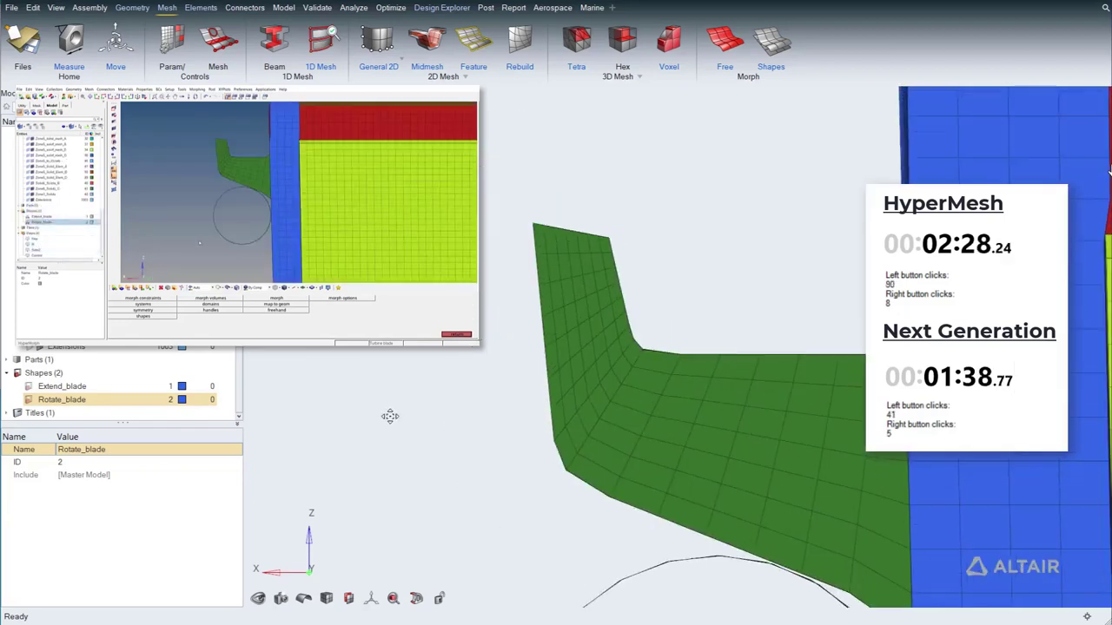
{"action": "left_click", "coordinate": [727, 42]}
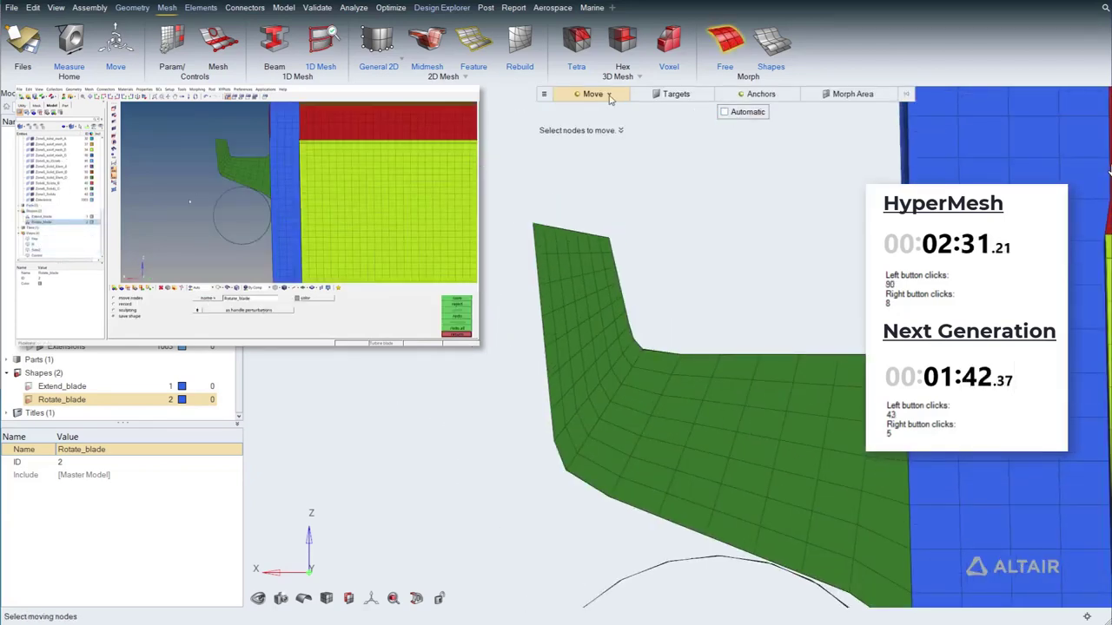
{"action": "right_click", "coordinate": [480, 187]}
{"action": "left_click", "coordinate": [534, 166]}
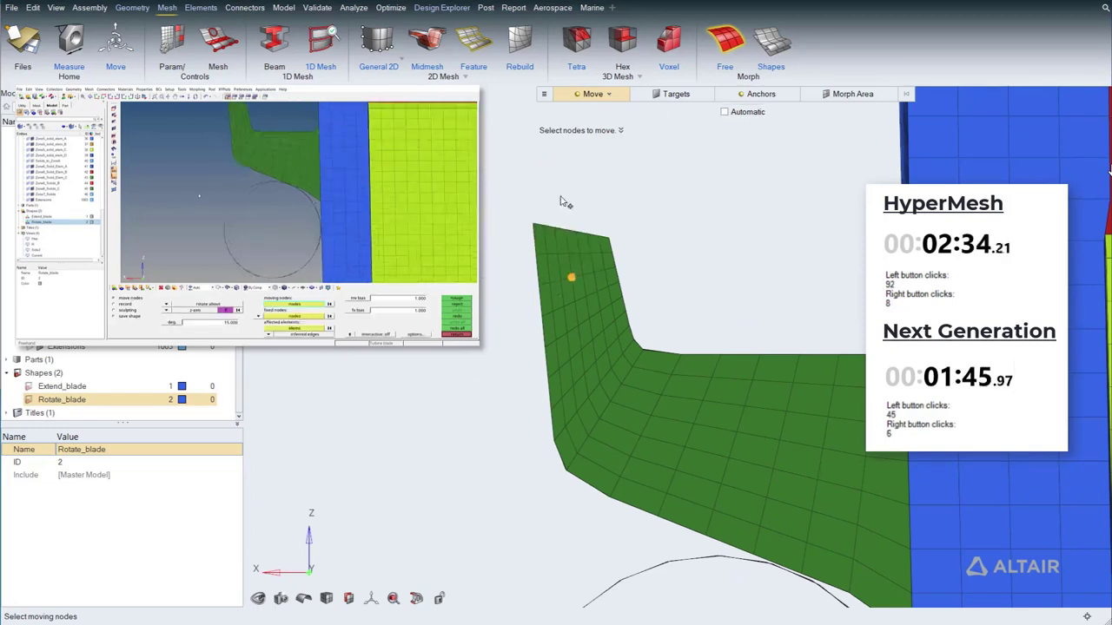
{"action": "mouse_move", "coordinate": [560, 193]}
{"action": "left_mouse_down"}
{"action": "mouse_move", "coordinate": [484, 219]}
{"action": "mouse_move", "coordinate": [584, 247]}
{"action": "mouse_move", "coordinate": [627, 232]}
{"action": "left_mouse_up"}
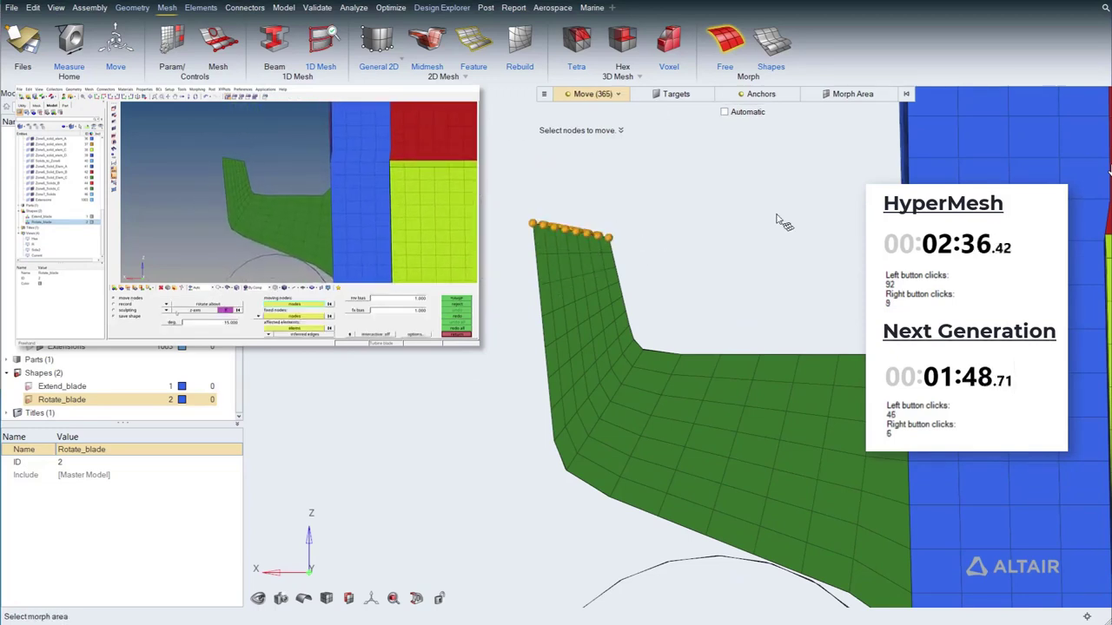
Step: Select the row of nodes across the green hook's bend as anchors and activate element selection for the morph area
{"action": "left_click", "coordinate": [761, 94]}
{"action": "mouse_move", "coordinate": [641, 337]}
{"action": "left_mouse_down"}
{"action": "mouse_move", "coordinate": [573, 430]}
{"action": "mouse_move", "coordinate": [573, 503]}
{"action": "left_mouse_up"}
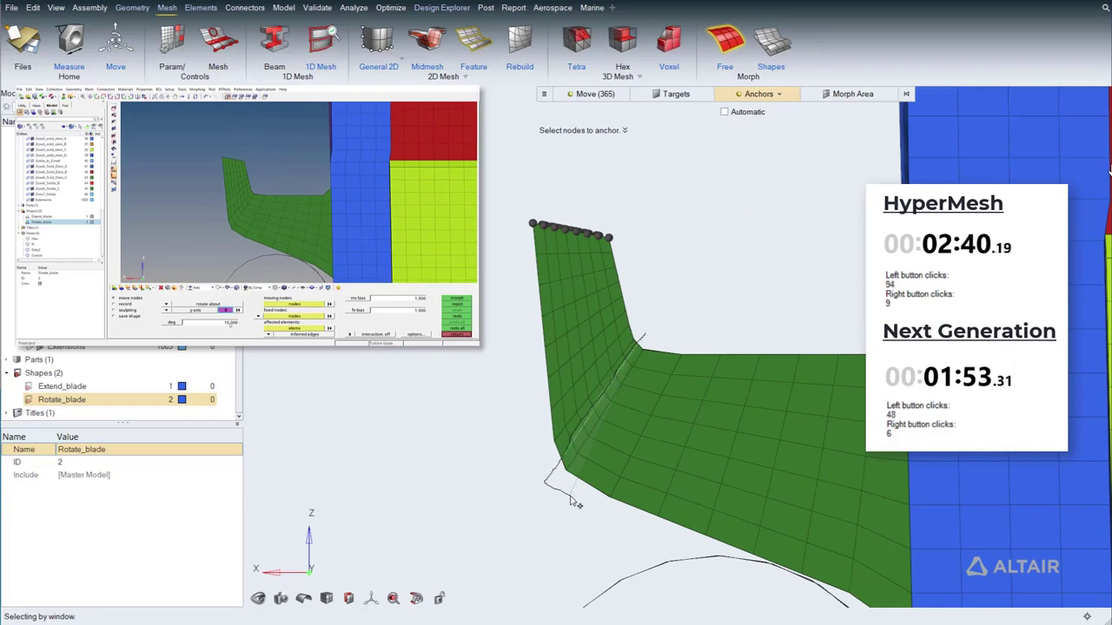
{"action": "left_click_drag", "start_coordinate": [682, 319], "coordinate": [669, 326]}
{"action": "left_click", "coordinate": [852, 94]}
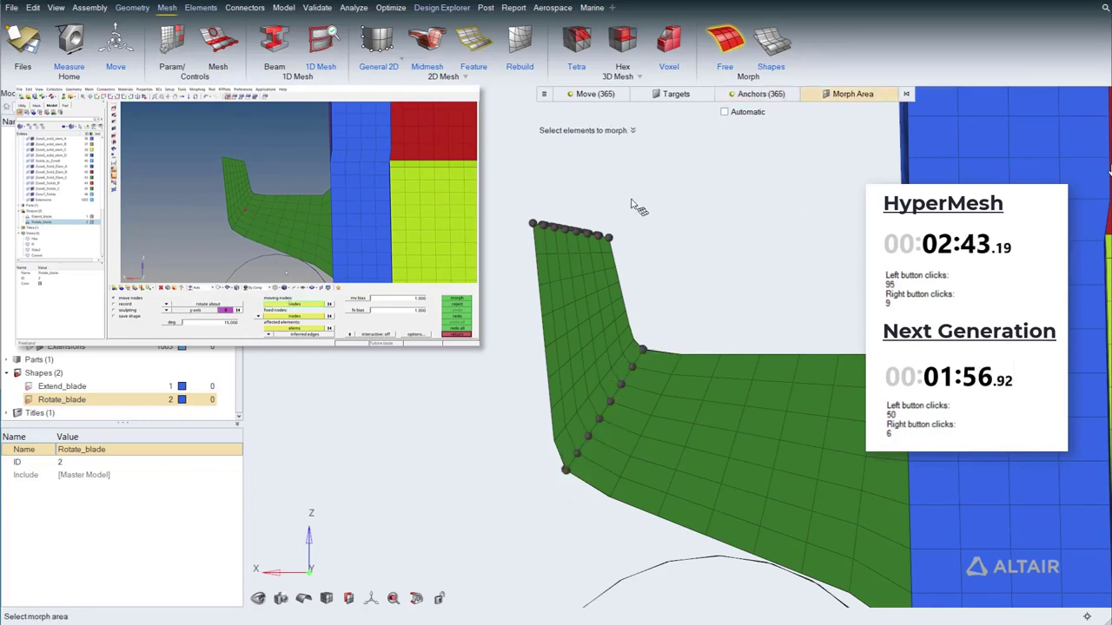
Step: Select the green hook's elements above the bend as the morph area and rotate the moving nodes by 15 degrees
{"action": "mouse_move", "coordinate": [635, 209]}
{"action": "left_mouse_down"}
{"action": "mouse_move", "coordinate": [509, 528]}
{"action": "mouse_move", "coordinate": [560, 539]}
{"action": "mouse_move", "coordinate": [677, 292]}
{"action": "left_mouse_up"}
{"action": "left_click_drag", "start_coordinate": [553, 212], "coordinate": [576, 235]}
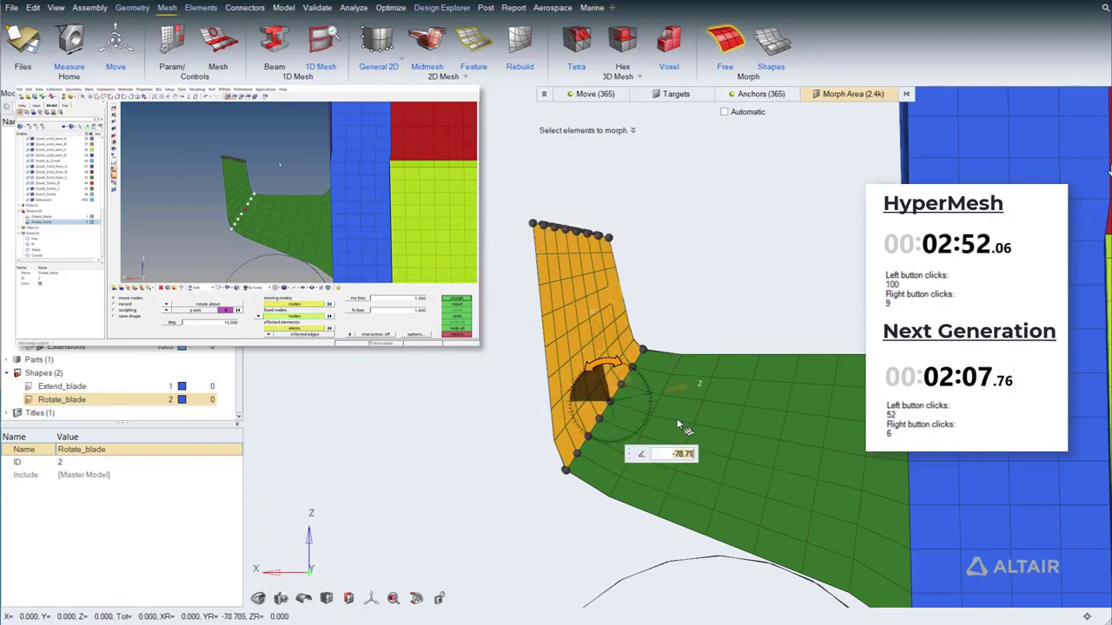
{"action": "left_click", "coordinate": [607, 365]}
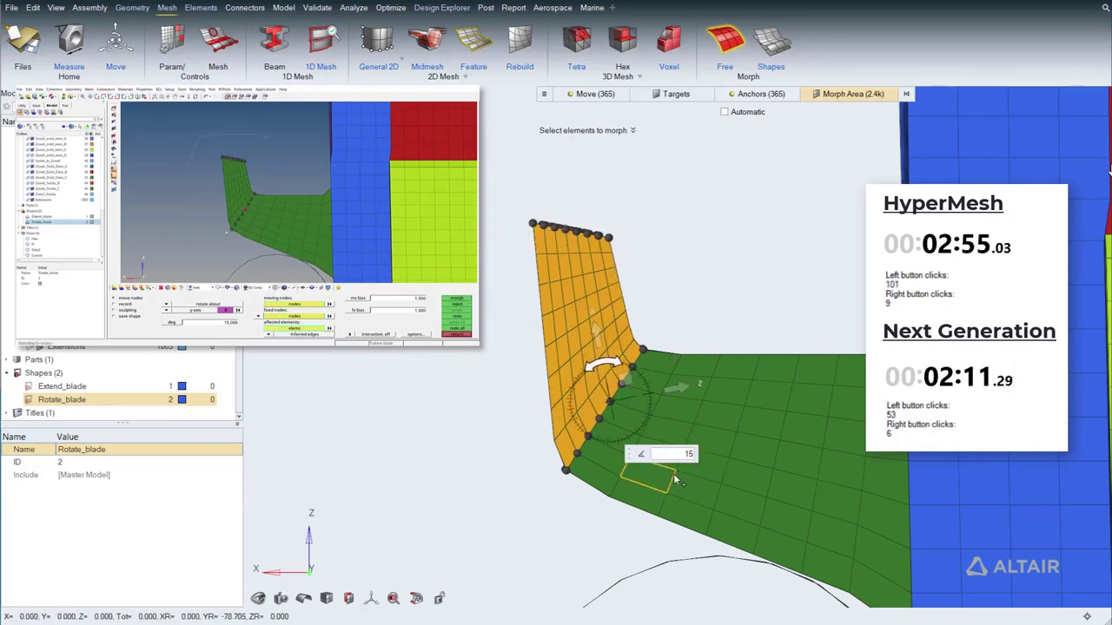
{"action": "left_click", "coordinate": [673, 473]}
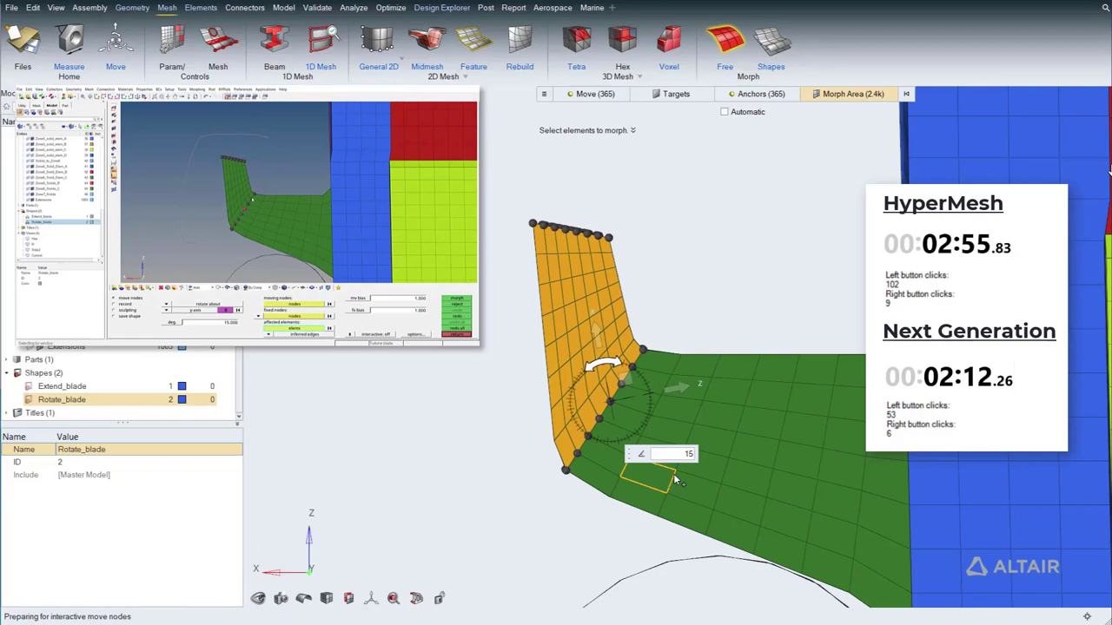
{"action": "left_click", "coordinate": [452, 520]}
{"action": "key", "text": "Escape"}
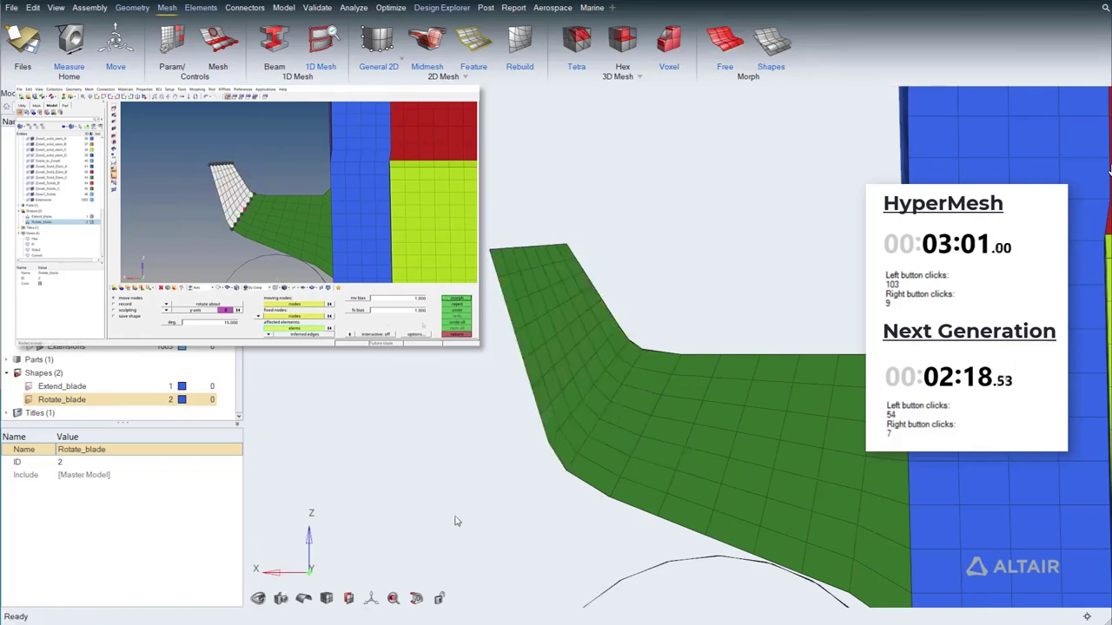
Step: Start a new free morph with automatic anchors calculated by a distance of 8 and the Morph within envelope method
{"action": "right_click_drag", "start_coordinate": [536, 552], "coordinate": [458, 349]}
{"action": "scroll", "coordinate": [458, 349], "scroll_direction": "down", "scroll_amount": 2}
{"action": "right_click_drag", "start_coordinate": [614, 462], "coordinate": [568, 380]}
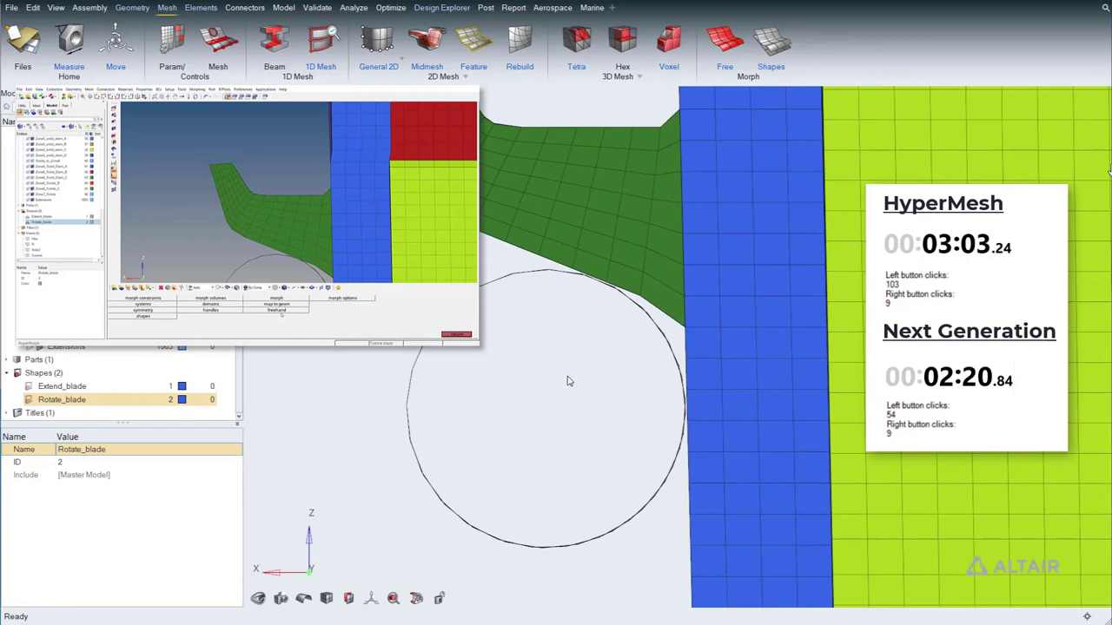
{"action": "left_click", "coordinate": [724, 43]}
{"action": "left_click", "coordinate": [611, 94]}
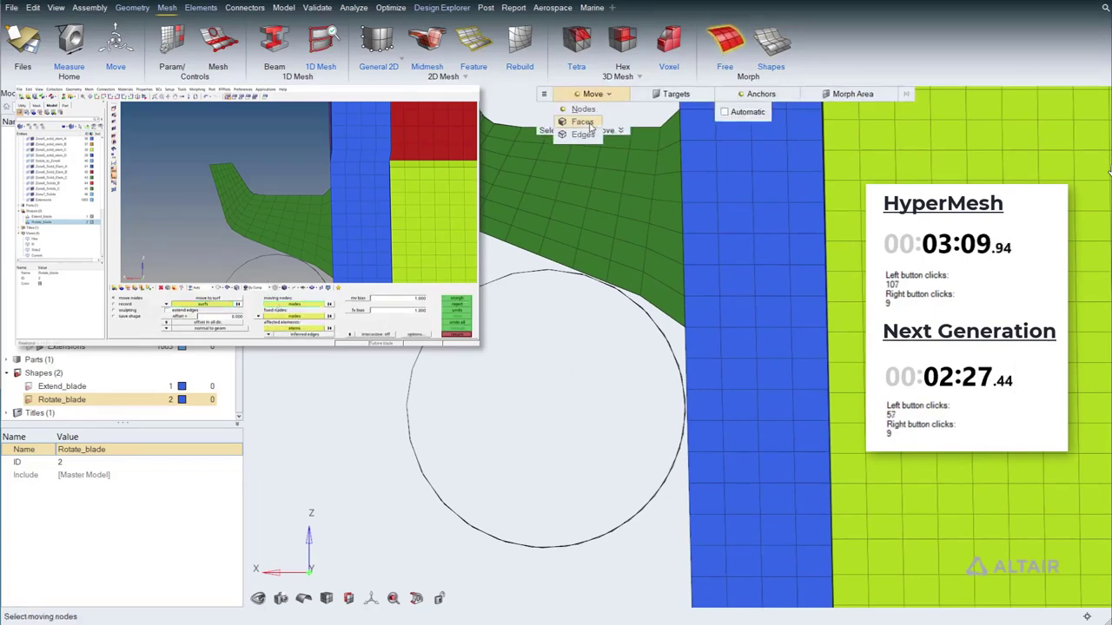
{"action": "left_click", "coordinate": [544, 94]}
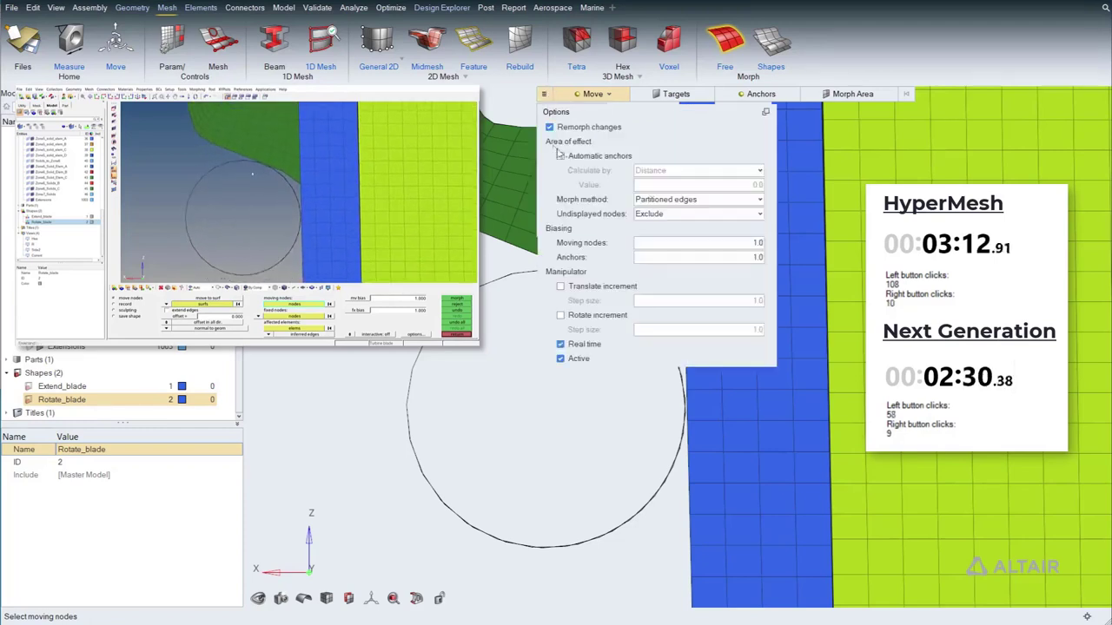
{"action": "left_click", "coordinate": [560, 156]}
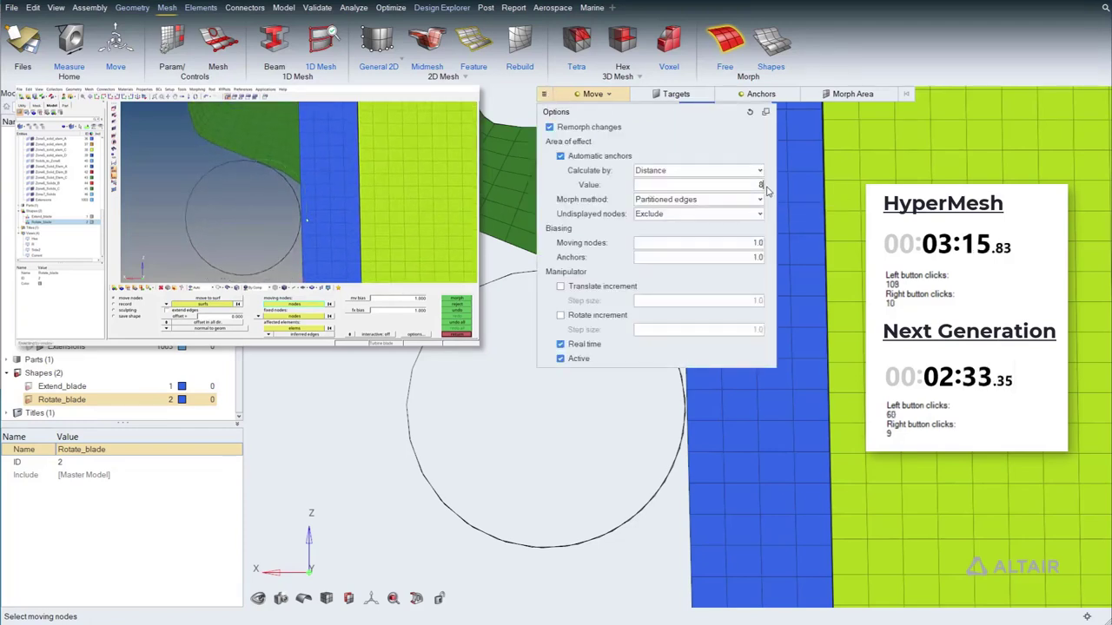
{"action": "left_click", "coordinate": [754, 200]}
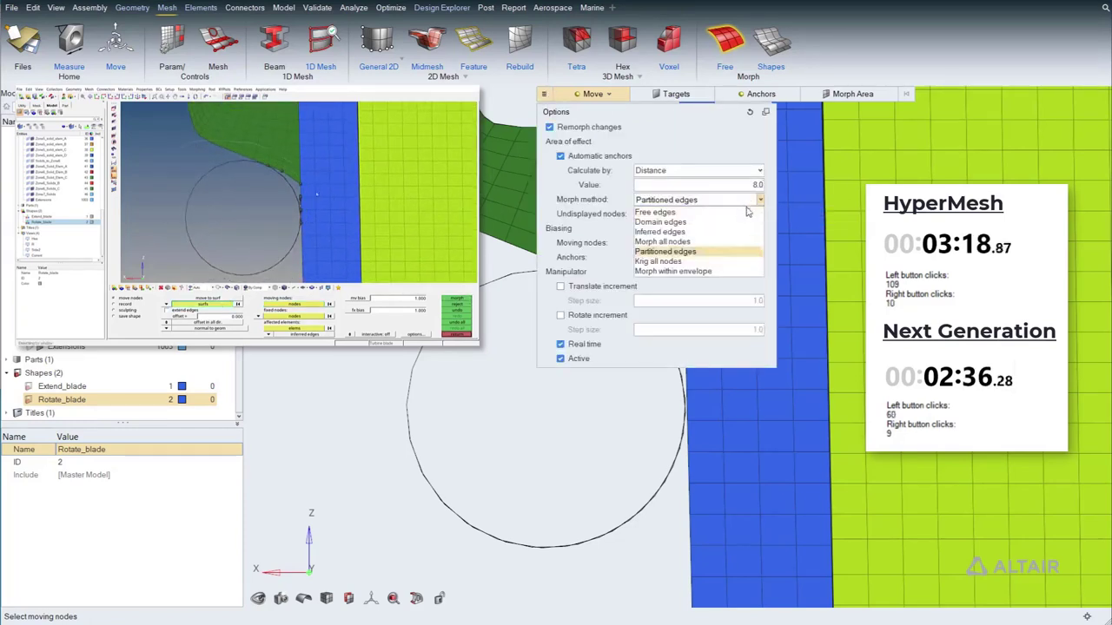
{"action": "left_click", "coordinate": [695, 274]}
{"action": "left_click", "coordinate": [528, 276]}
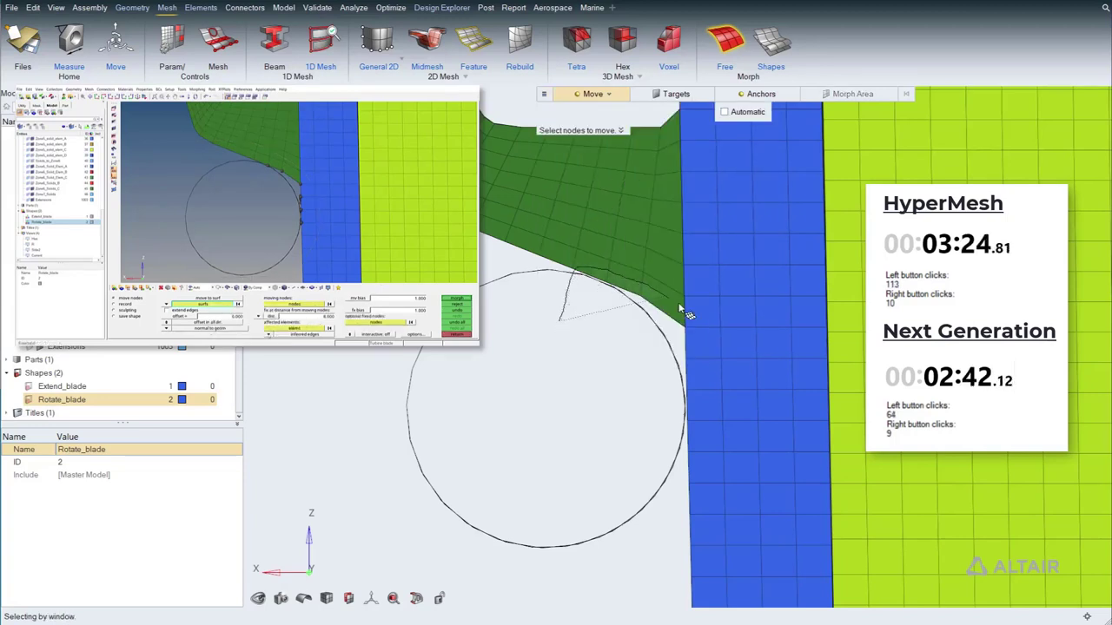
Step: Select the nodes at the corner between the green hook and blue wall and morph them onto the cylinder surface as target
{"action": "mouse_move", "coordinate": [686, 312]}
{"action": "left_mouse_down"}
{"action": "mouse_move", "coordinate": [709, 405]}
{"action": "mouse_move", "coordinate": [660, 300]}
{"action": "left_mouse_up"}
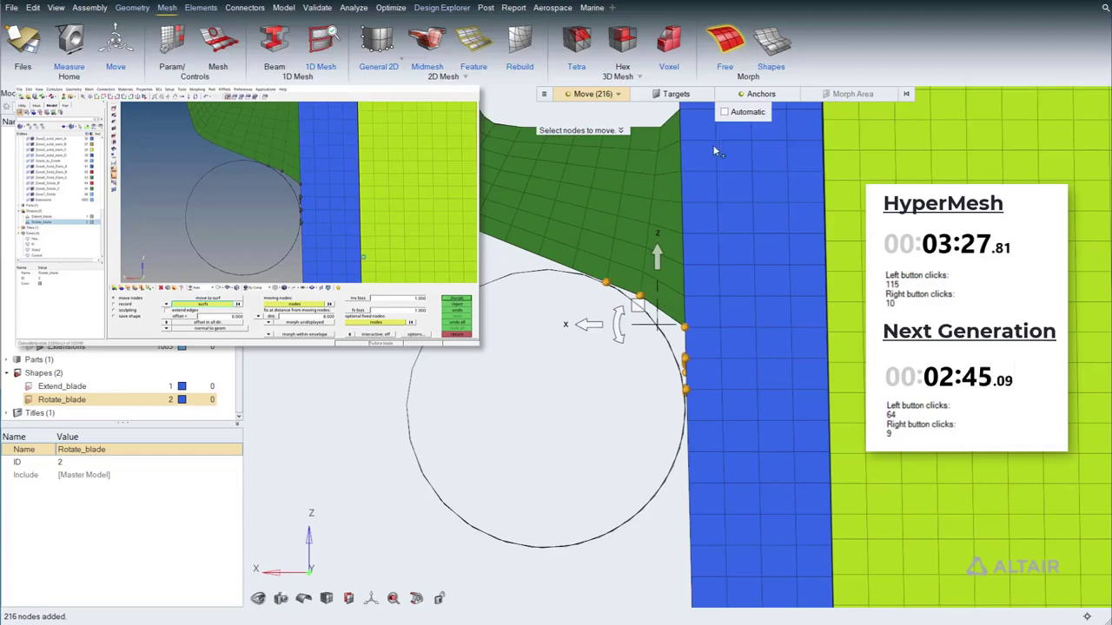
{"action": "left_click", "coordinate": [692, 94]}
{"action": "left_click", "coordinate": [694, 94]}
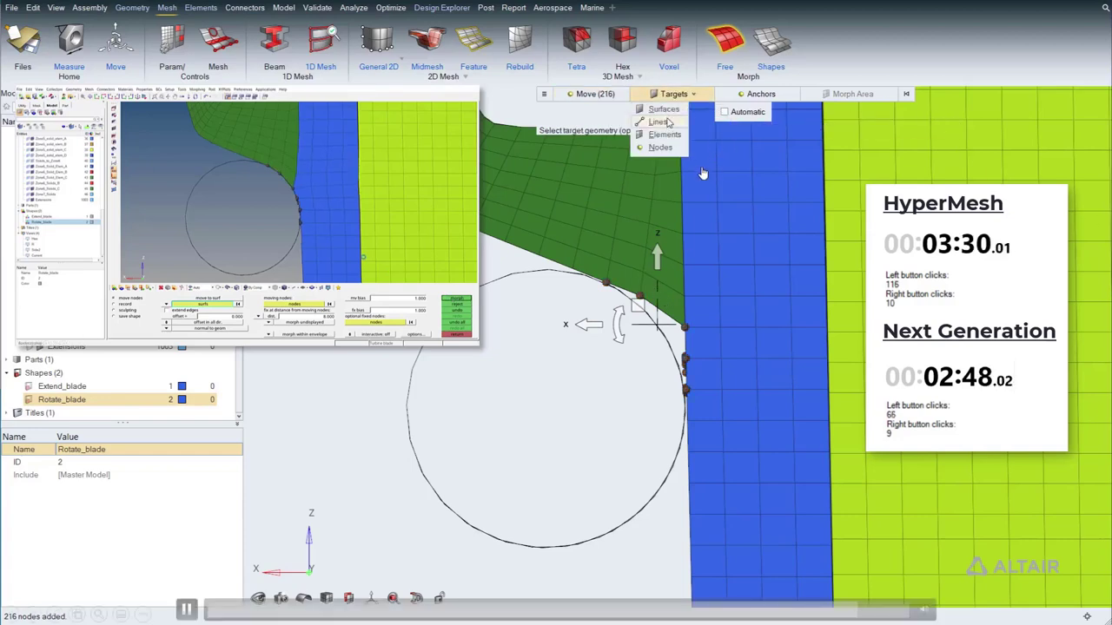
{"action": "left_click", "coordinate": [667, 123]}
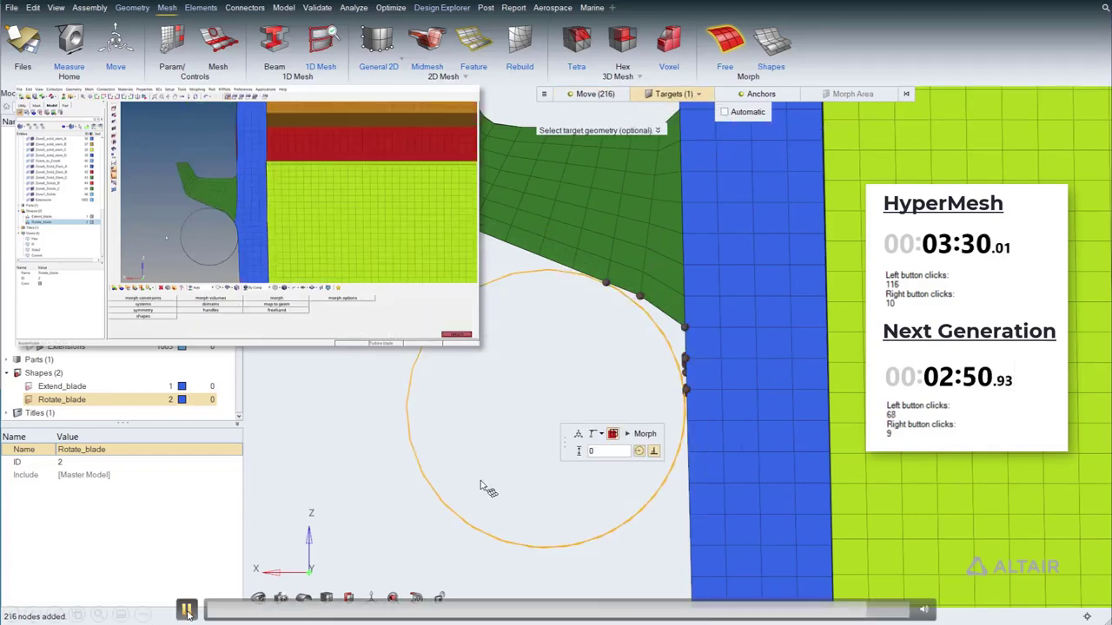
{"action": "left_click", "coordinate": [650, 432]}
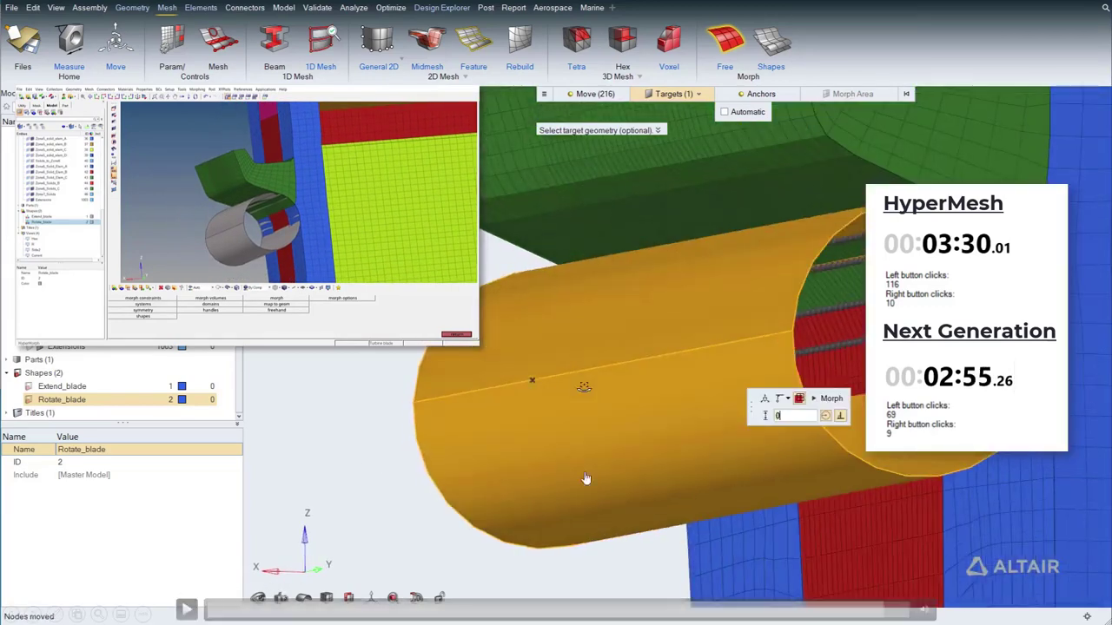
{"action": "left_click", "coordinate": [186, 609]}
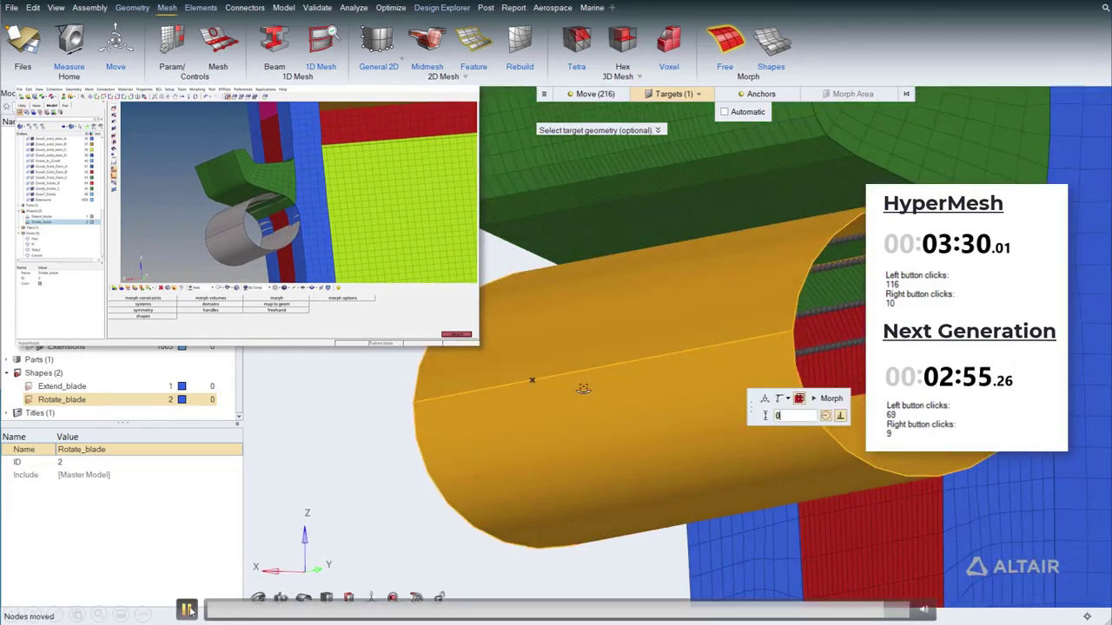